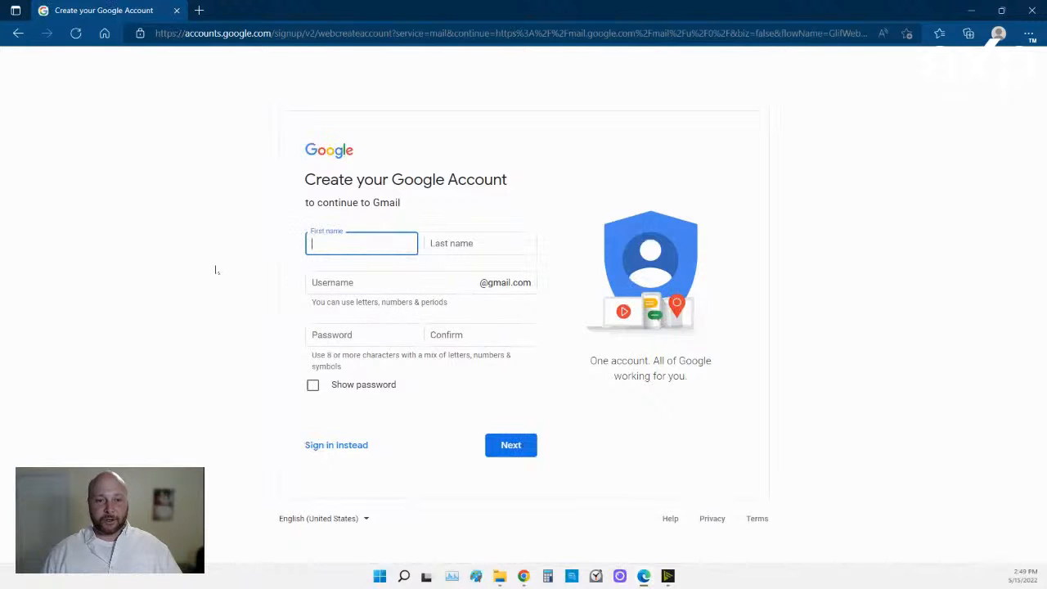
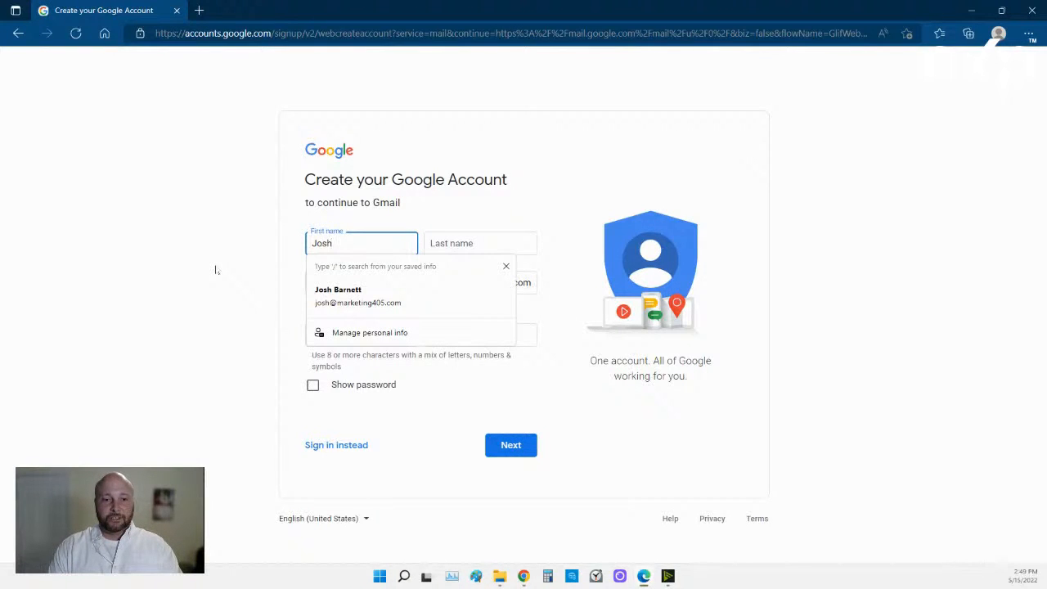
# Enter the account holder's first name, last name and chosen username on the signup form.
pyautogui.press('Tab')
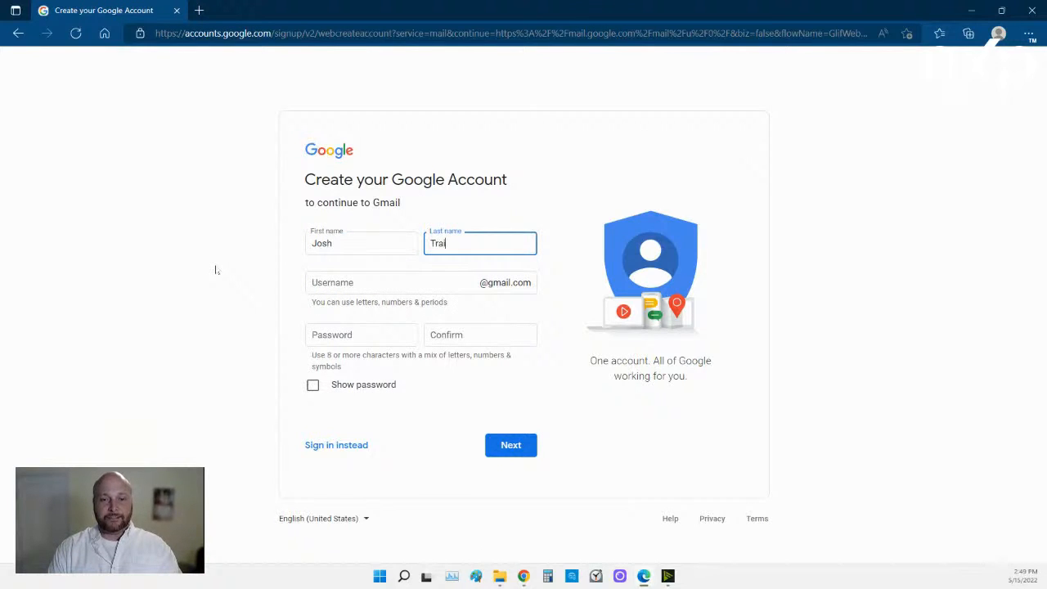
pyautogui.press('Tab')
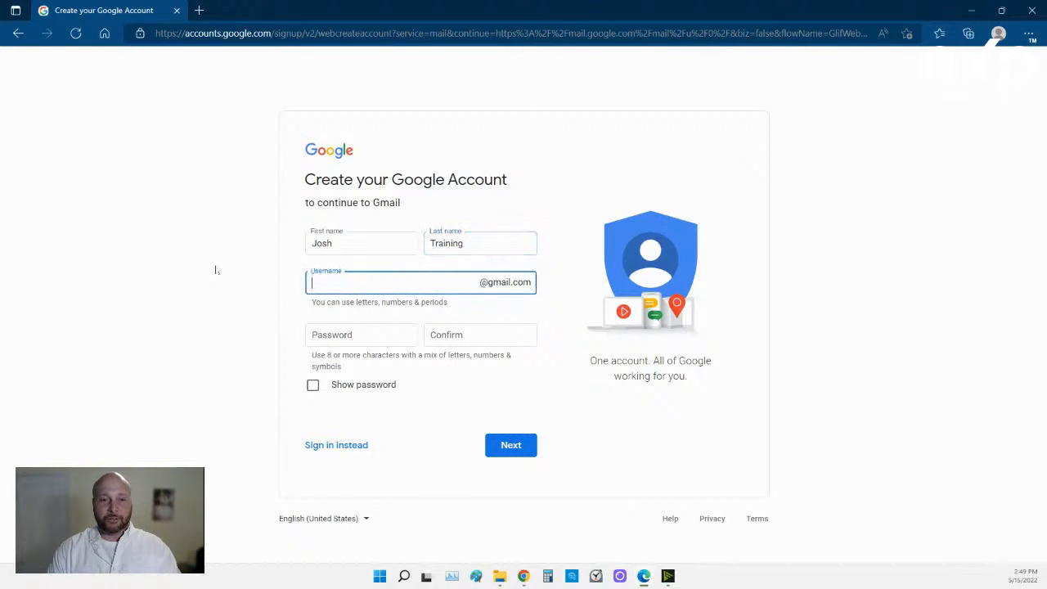
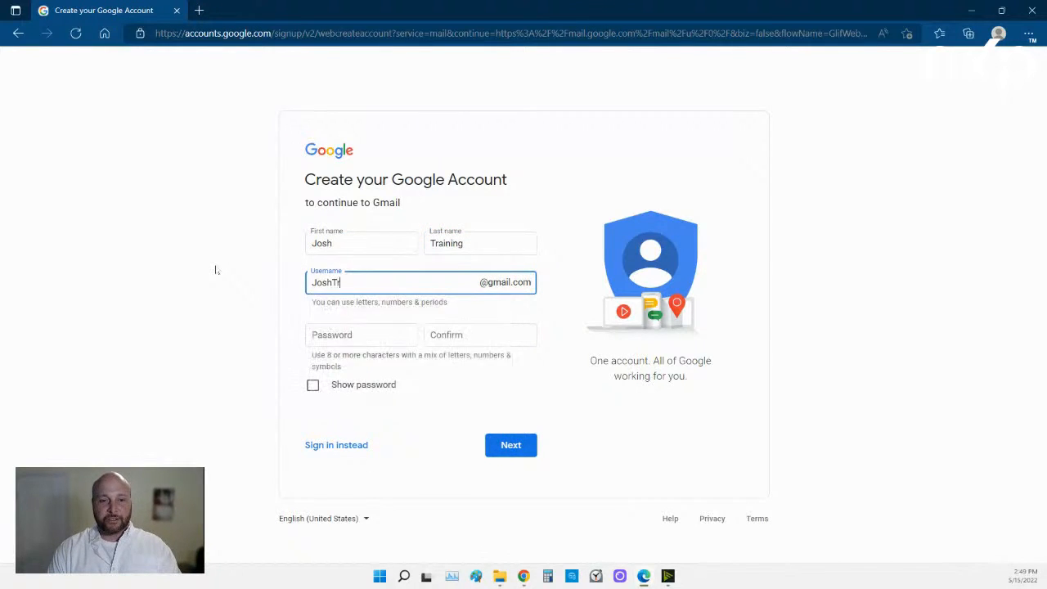
pyautogui.press('BackSpace')
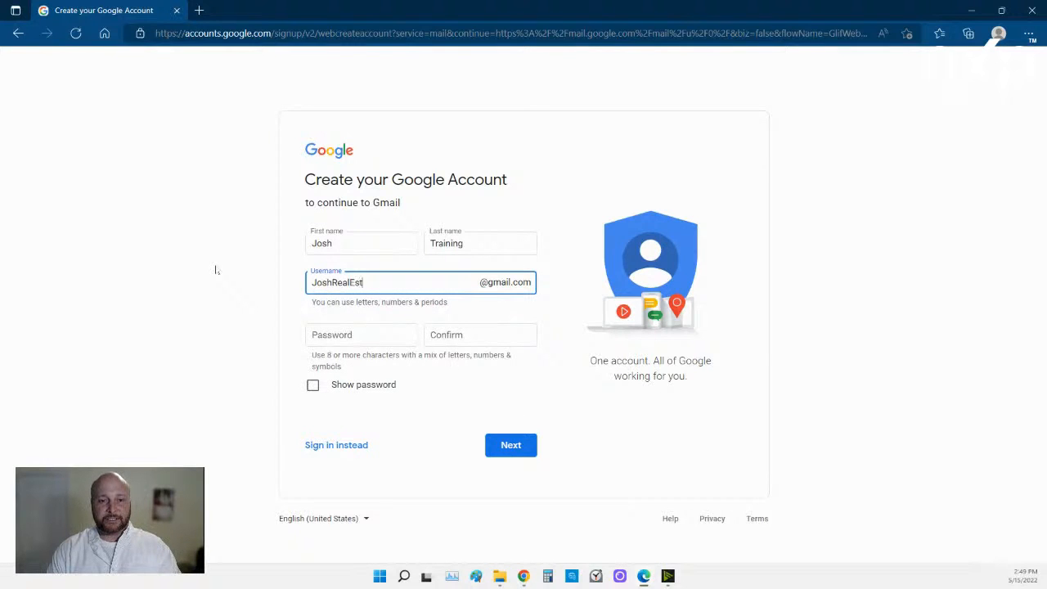
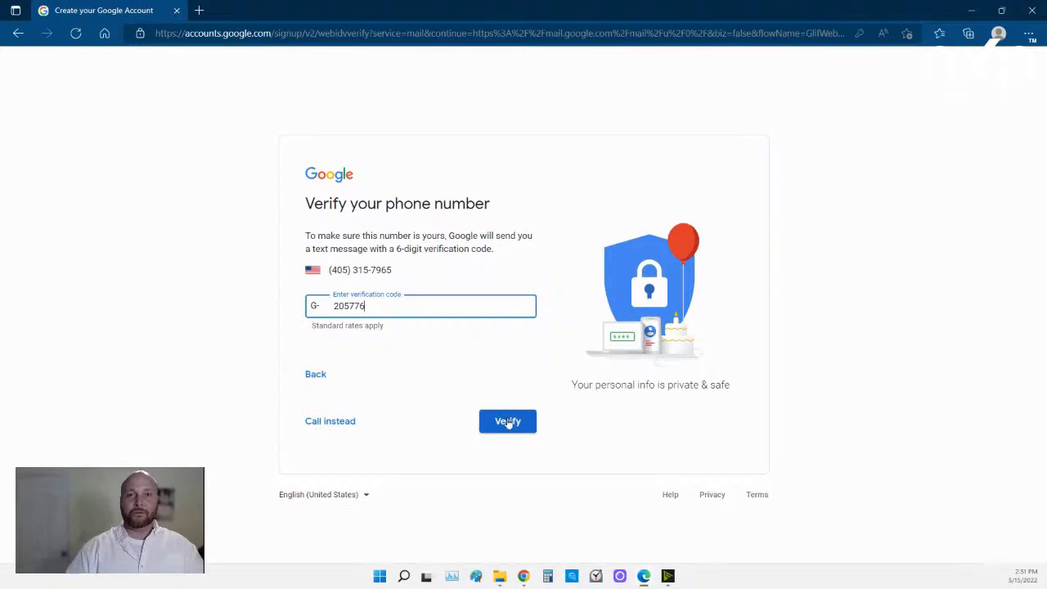
# Submit the phone verification code and agree to add the phone number to the account.
pyautogui.click(507, 421)
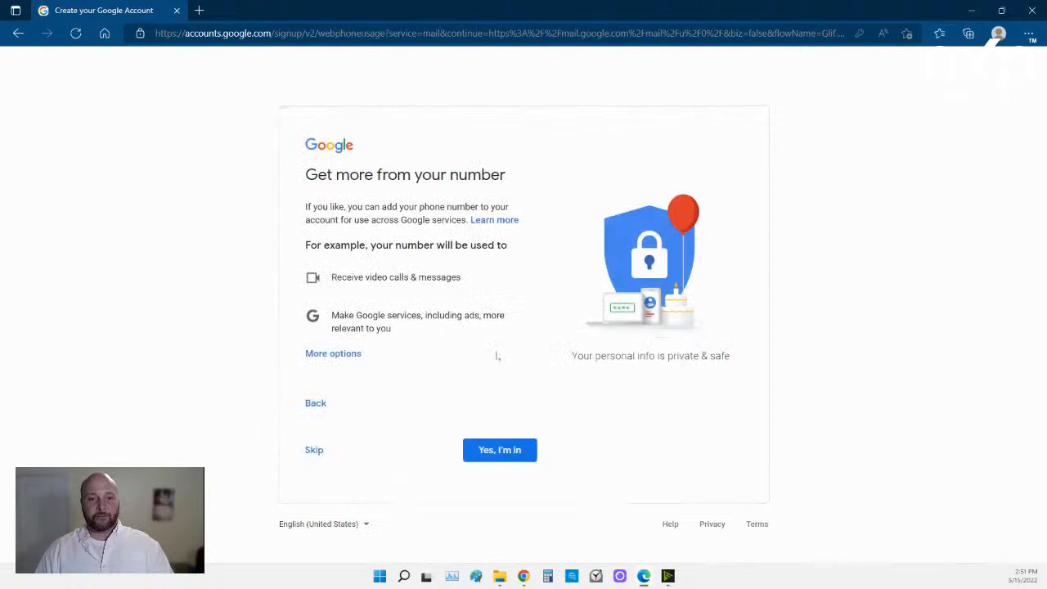
pyautogui.click(483, 455)
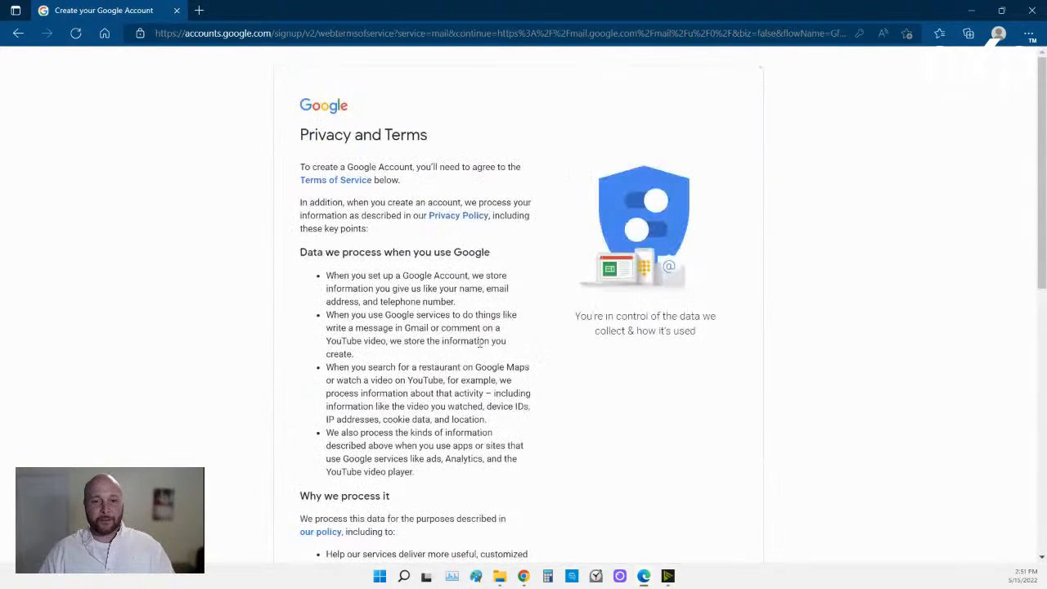
pyautogui.scroll(-2, 481, 361)
pyautogui.scroll(-6, 481, 360)
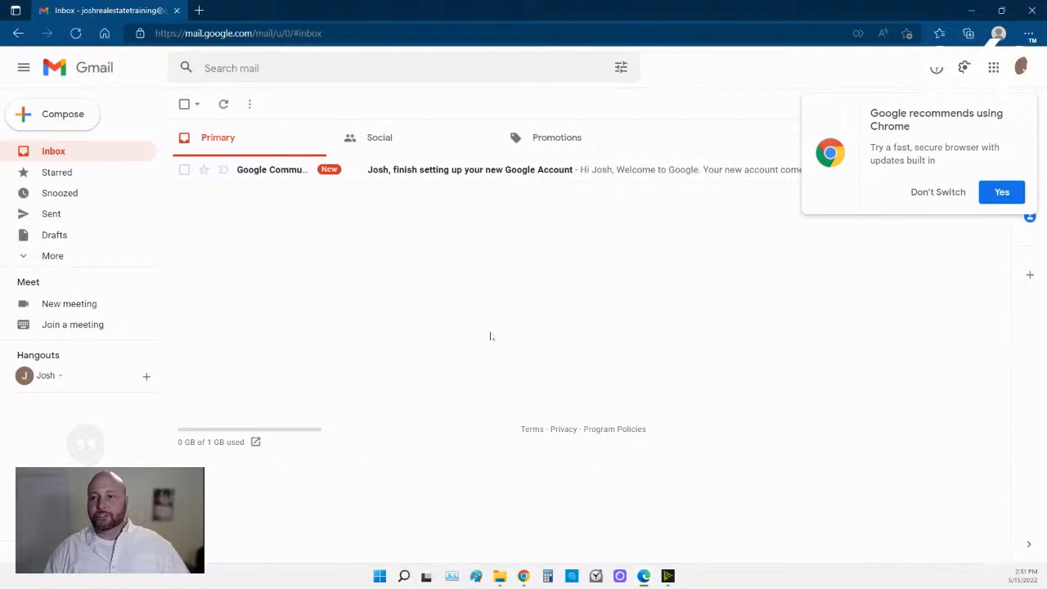
# Dismiss the 'Google recommends using Chrome' popup by choosing Don't Switch.
pyautogui.click(929, 196)
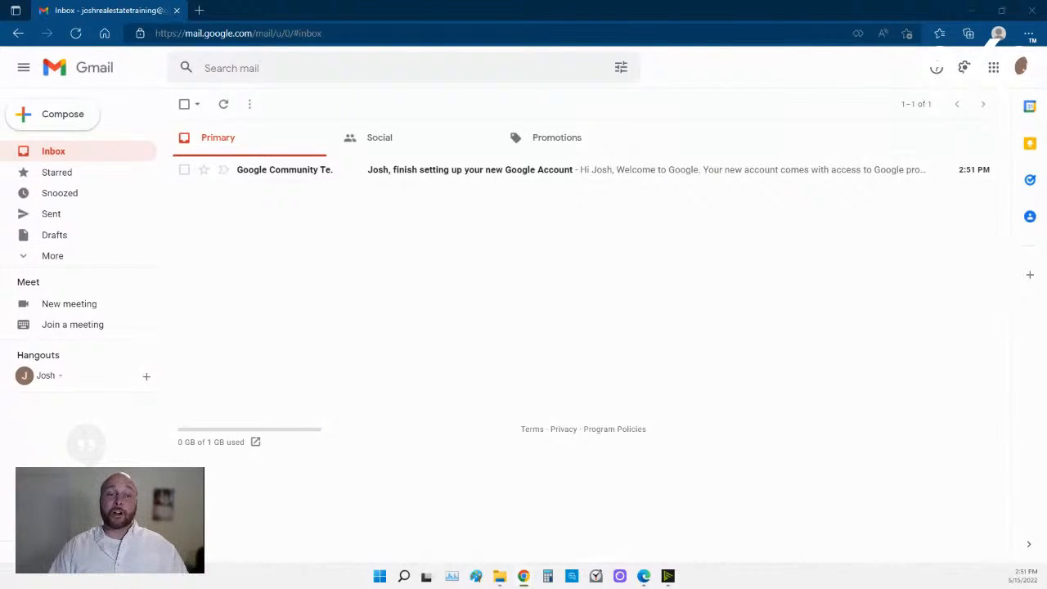
# Expand the sidebar with More to list Important, Chats, Scheduled, All Mail, Spam, Trash and Categories.
pyautogui.click(26, 259)
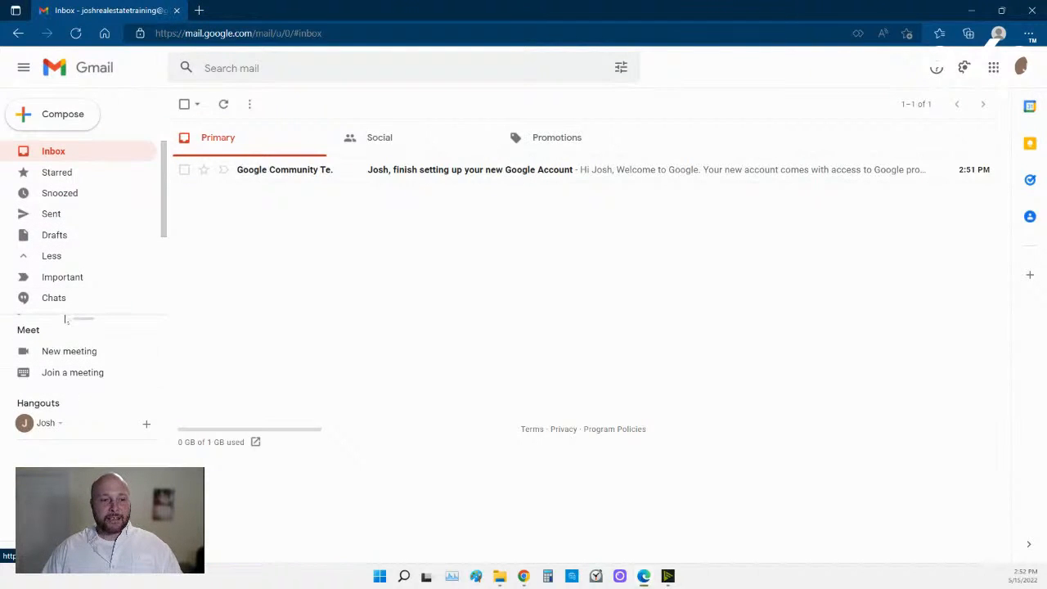
pyautogui.scroll(-3, 79, 283)
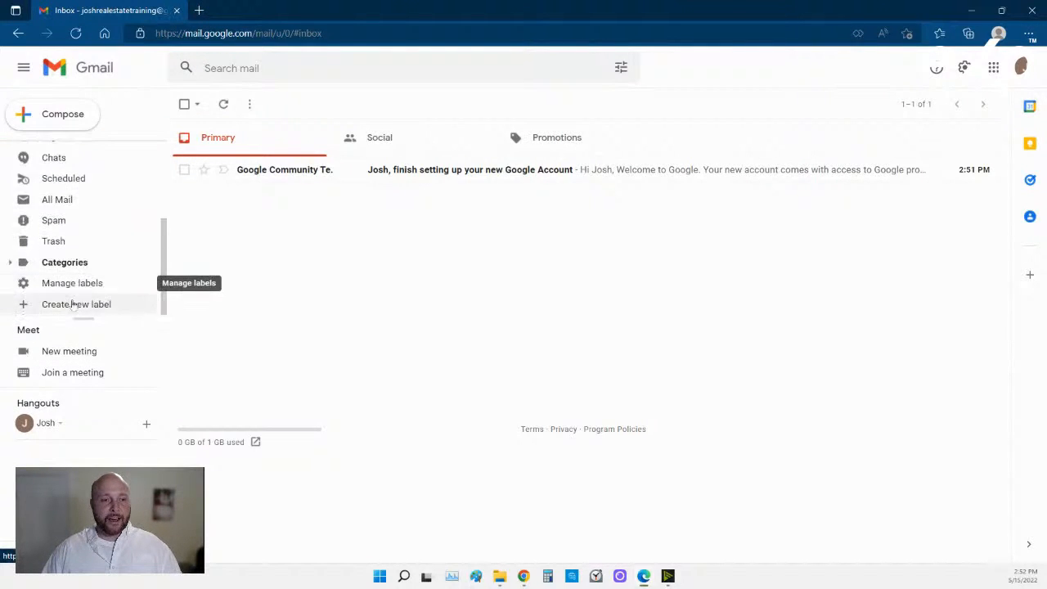
pyautogui.scroll(3, 78, 287)
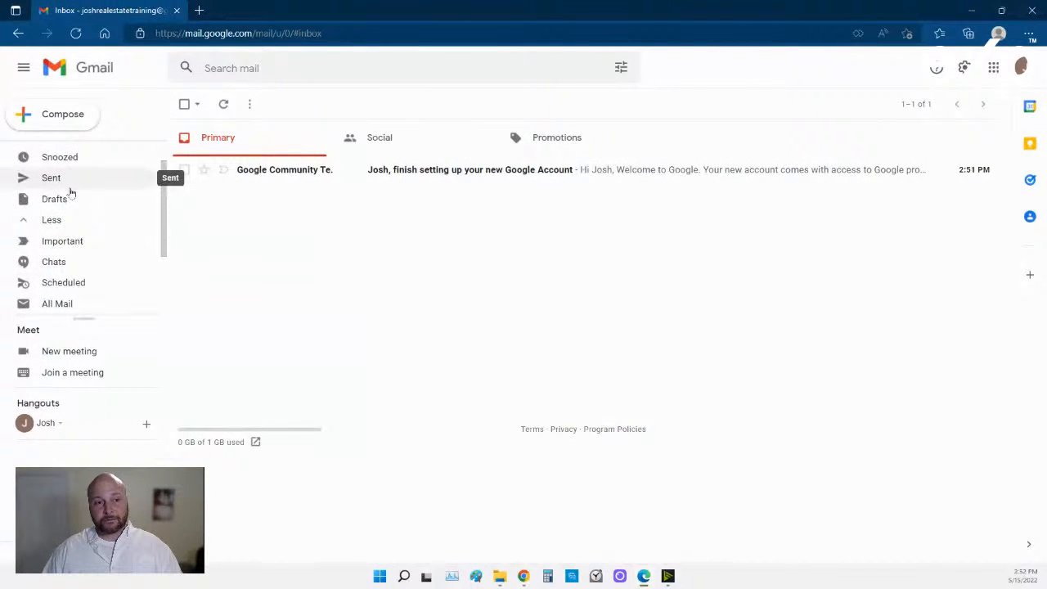
pyautogui.scroll(-3, 60, 229)
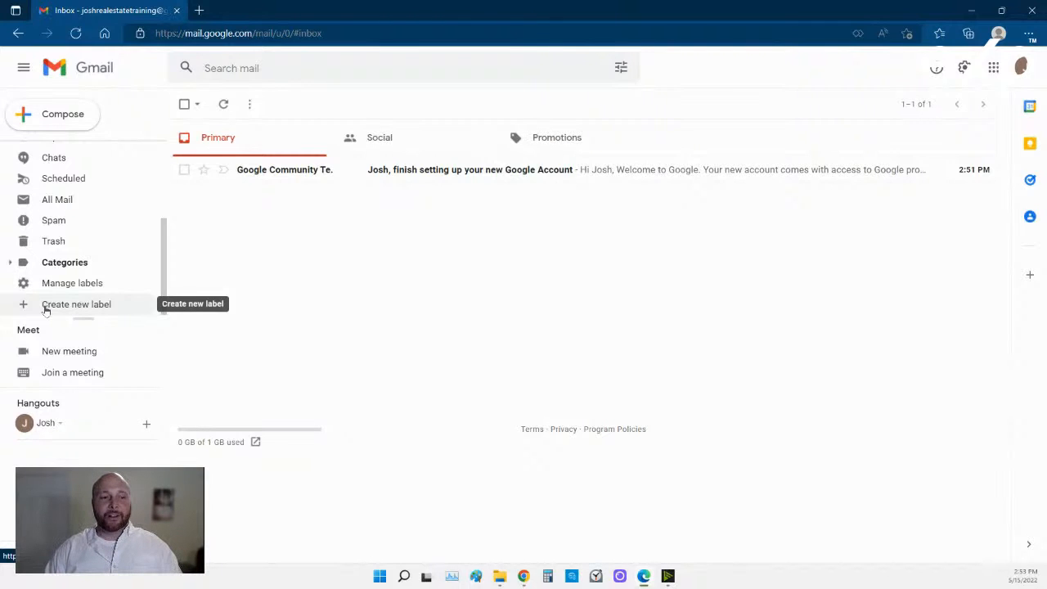
# Create a new label called 'Real Estate'.
pyautogui.click(45, 308)
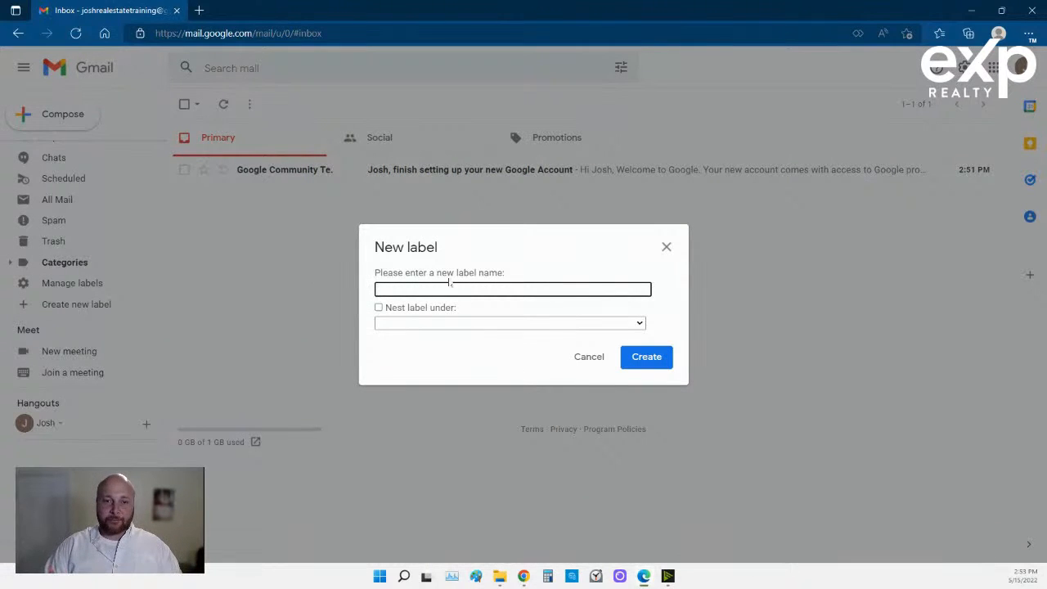
pyautogui.write('Real Estate')
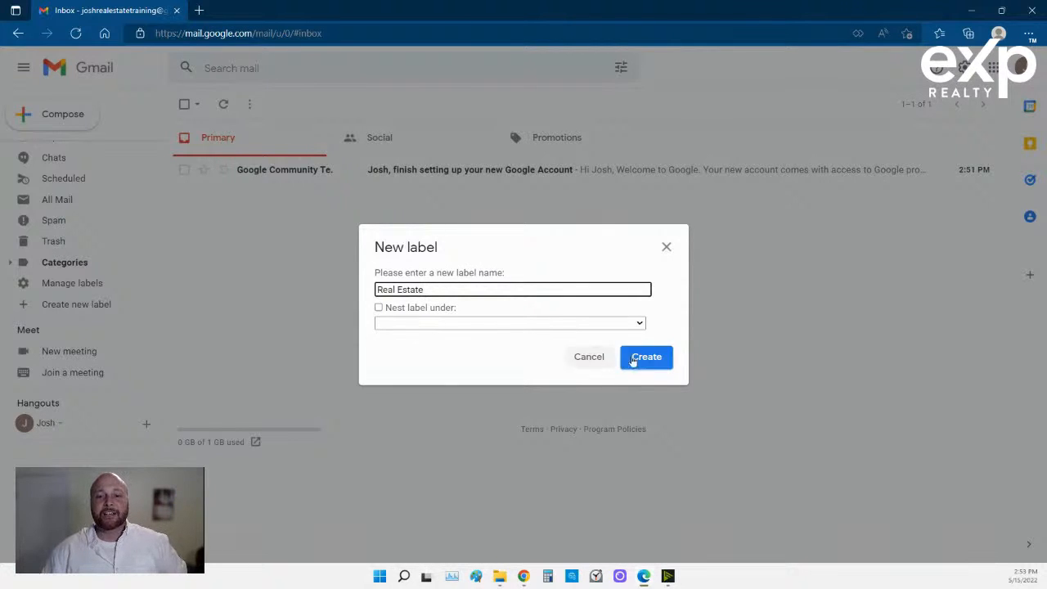
pyautogui.click(655, 358)
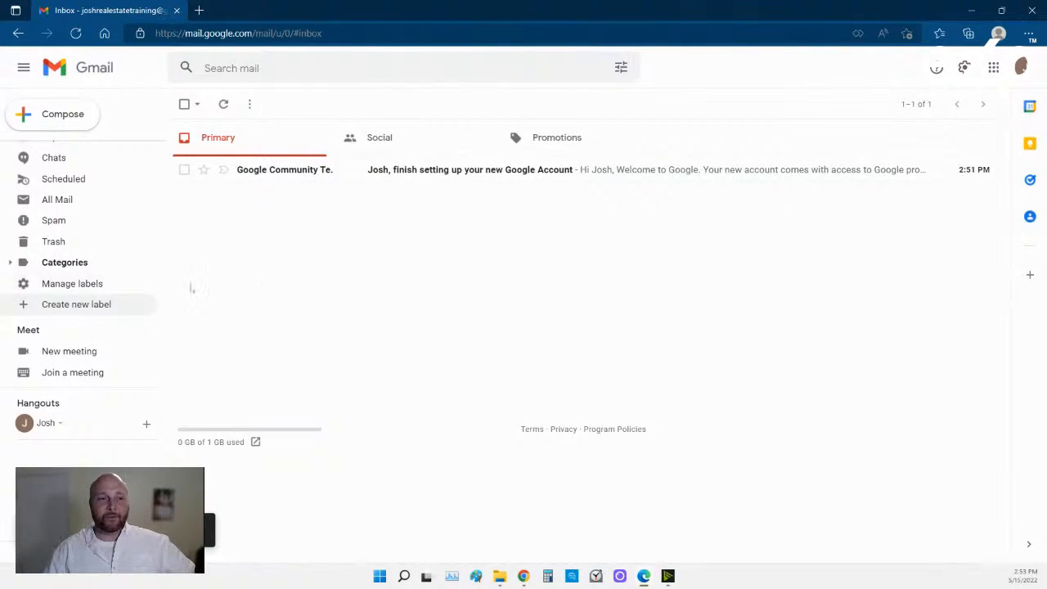
pyautogui.scroll(3, 114, 267)
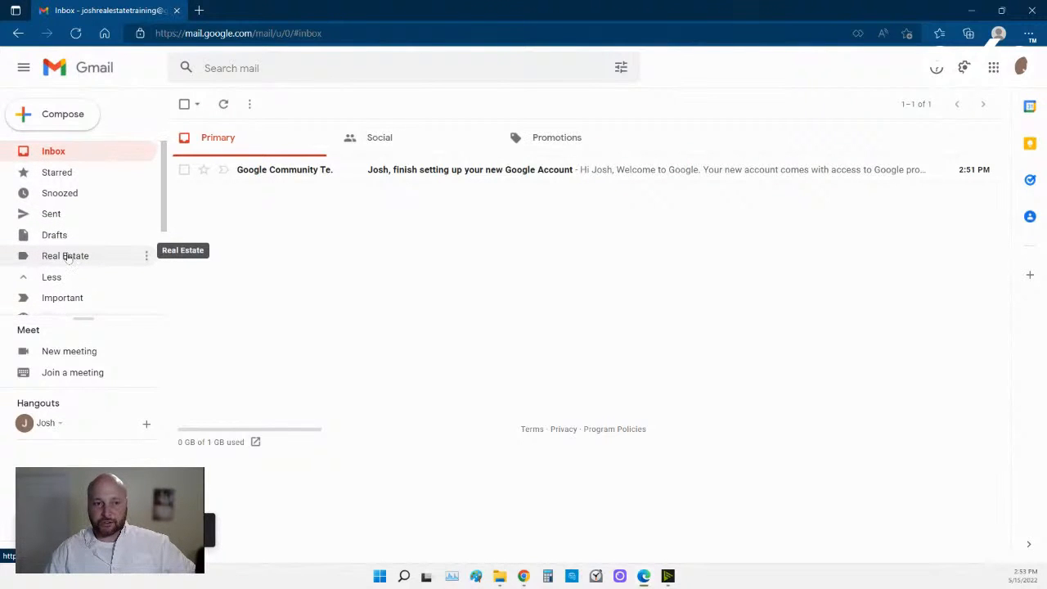
pyautogui.scroll(-4, 68, 257)
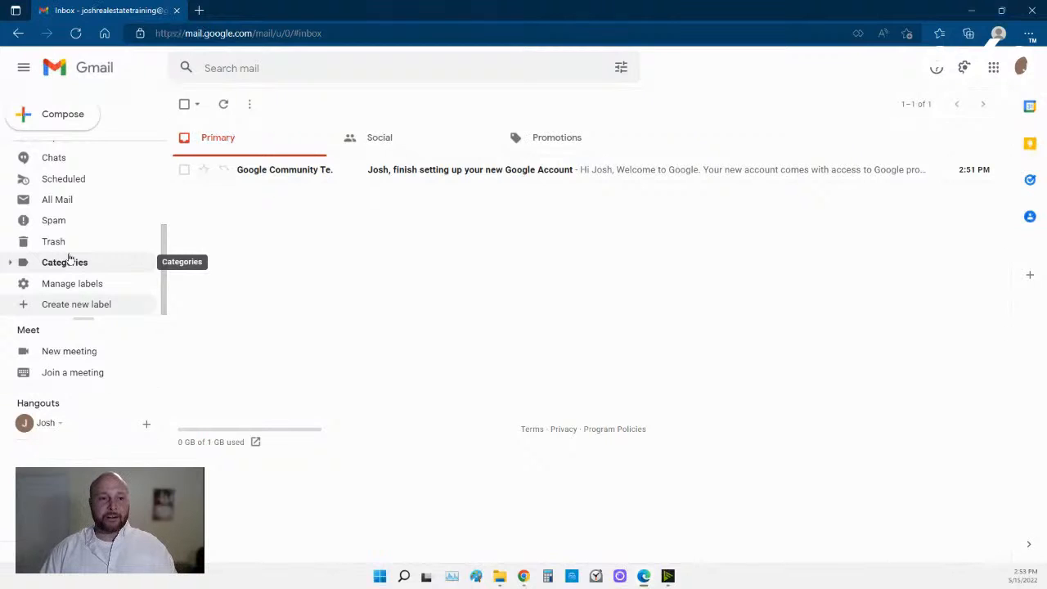
# Create an 'MLS' label nested under Real Estate.
pyautogui.click(59, 305)
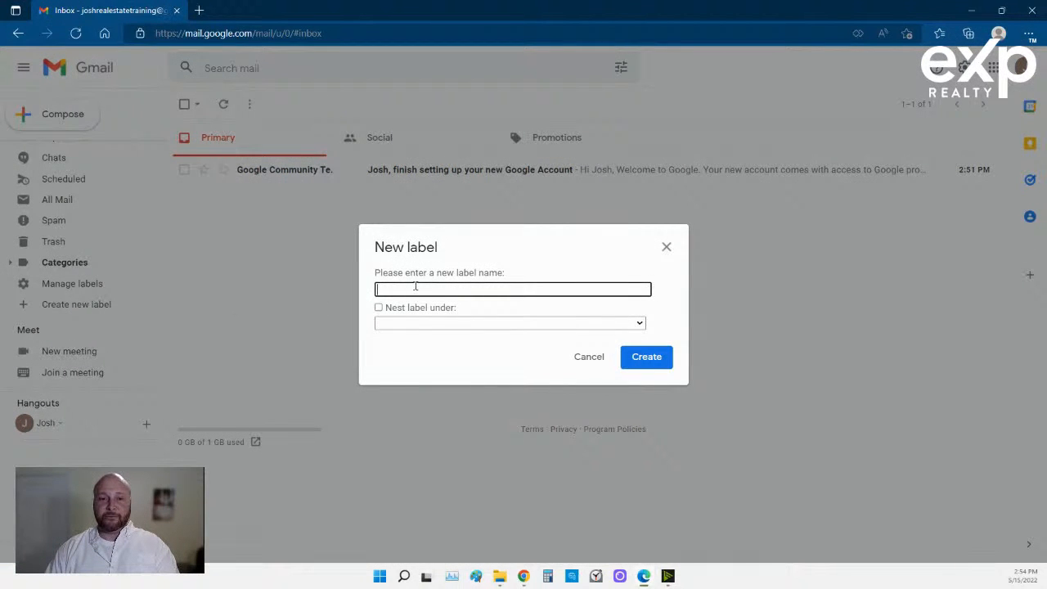
pyautogui.write('MLS')
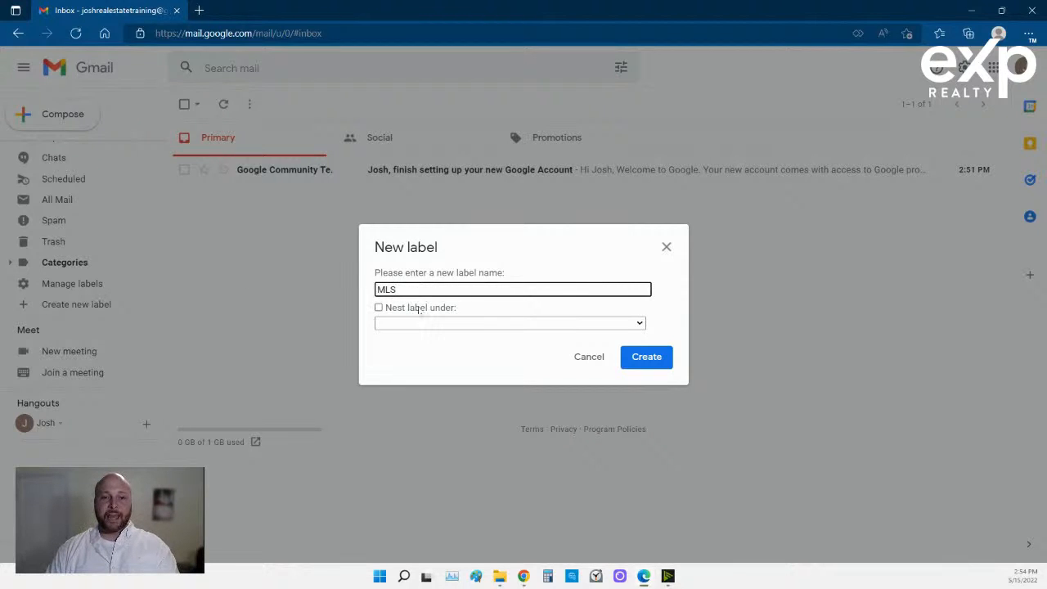
pyautogui.click(419, 310)
pyautogui.click(422, 323)
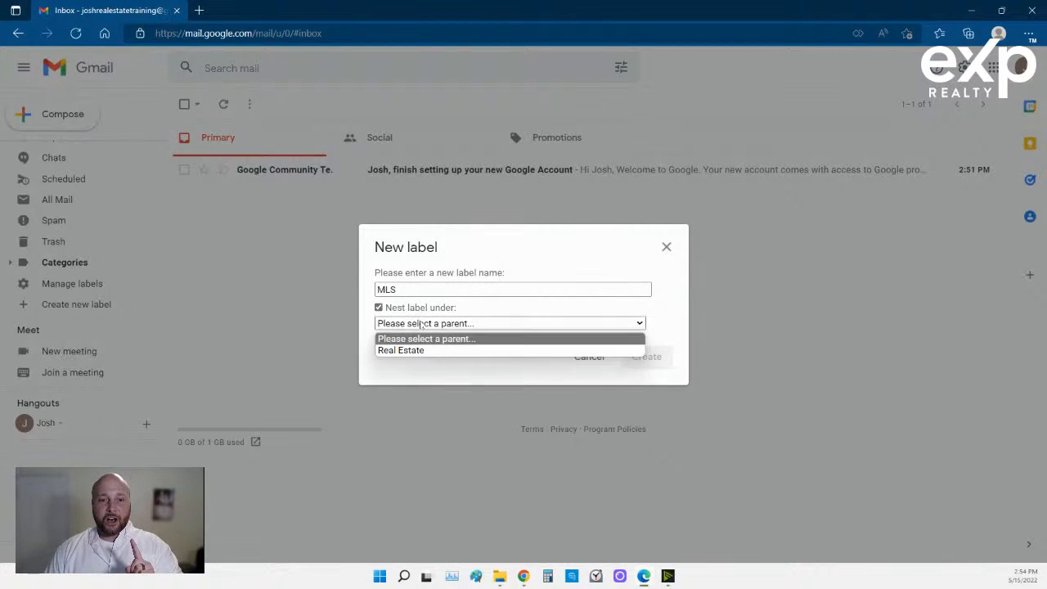
pyautogui.click(419, 350)
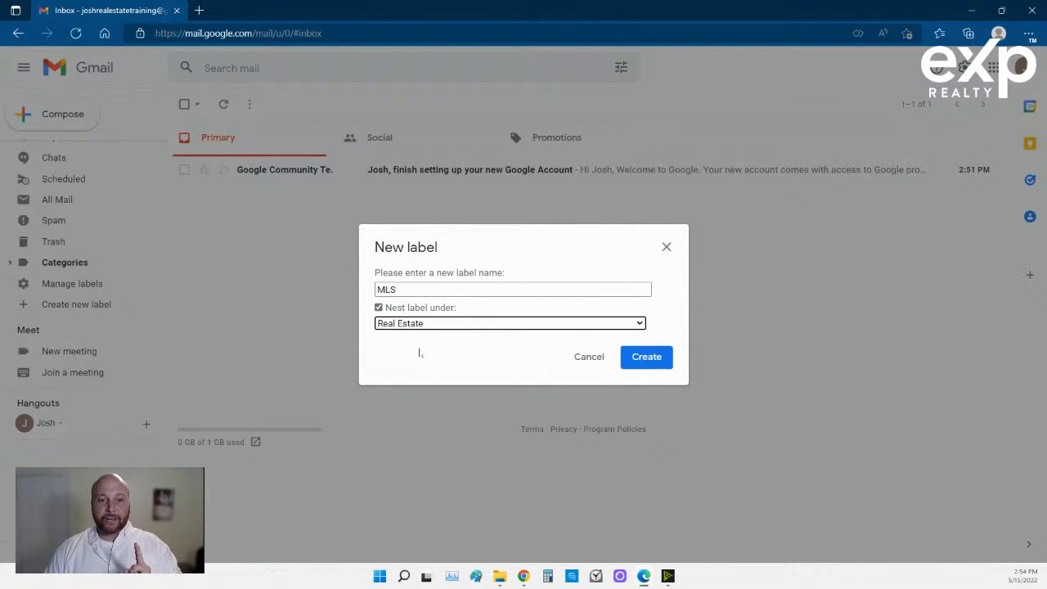
pyautogui.click(645, 361)
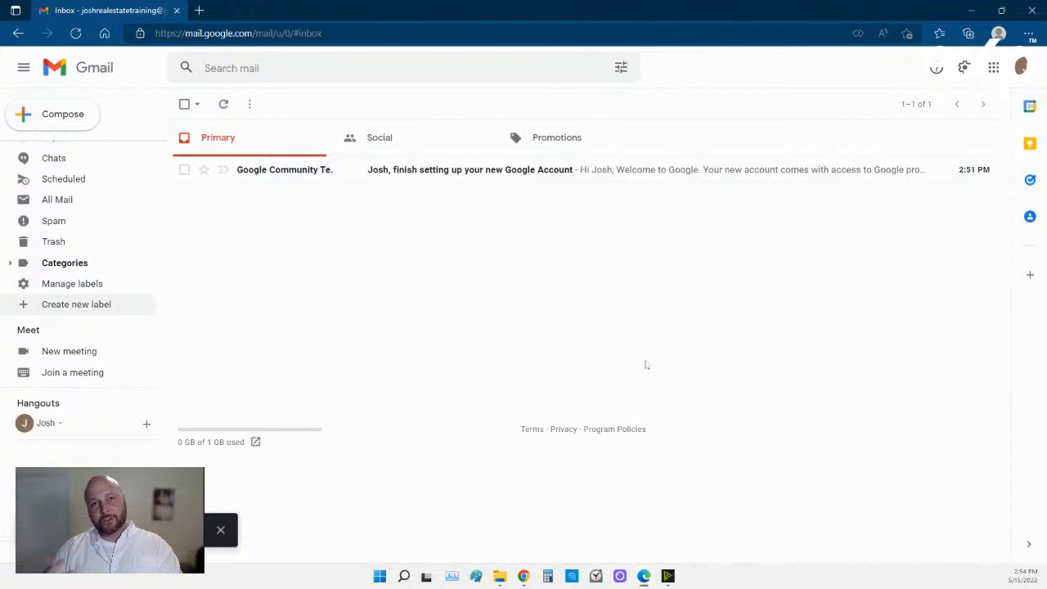
# Create a 'Board' label nested under Real Estate.
pyautogui.click(76, 304)
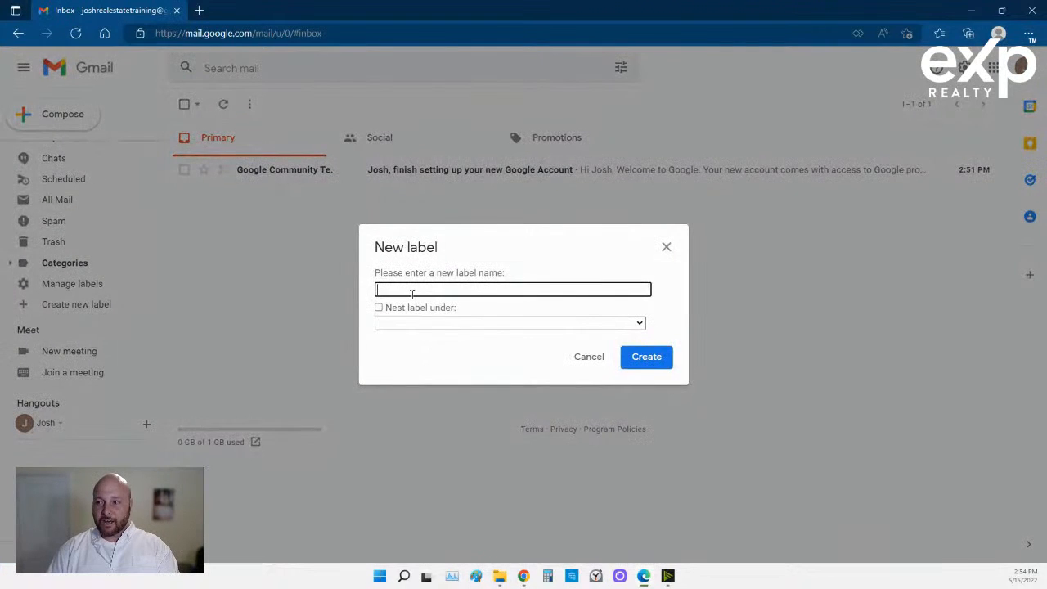
pyautogui.write('Board')
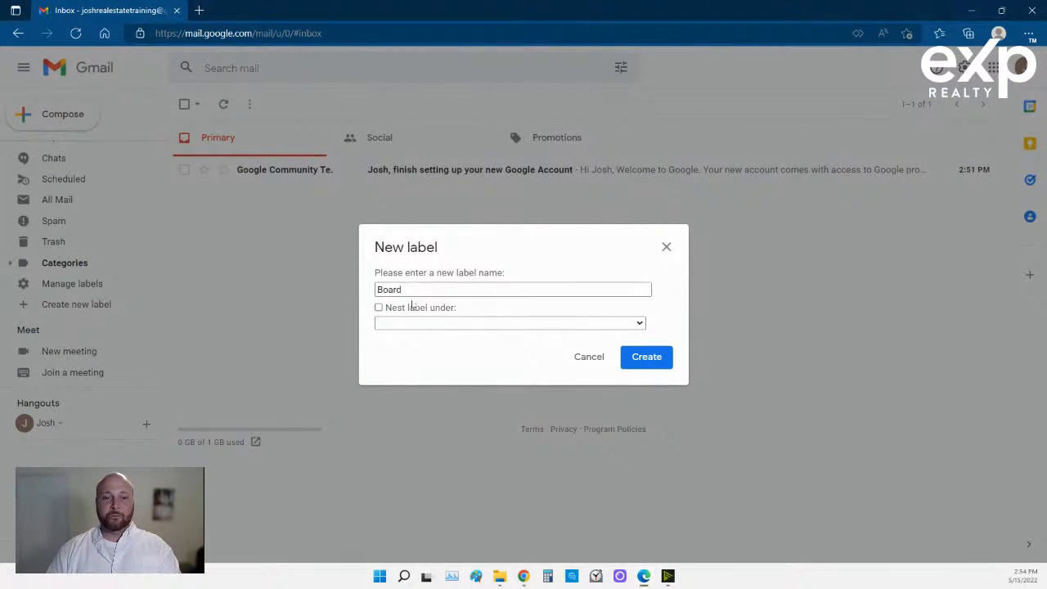
pyautogui.click(414, 307)
pyautogui.click(414, 323)
pyautogui.click(415, 350)
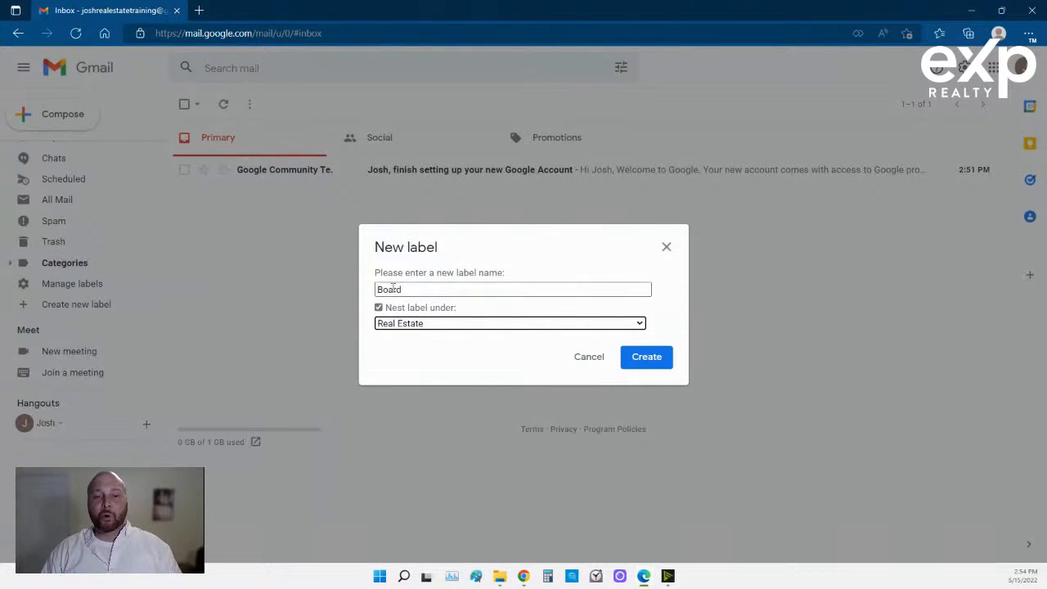
pyautogui.click(646, 357)
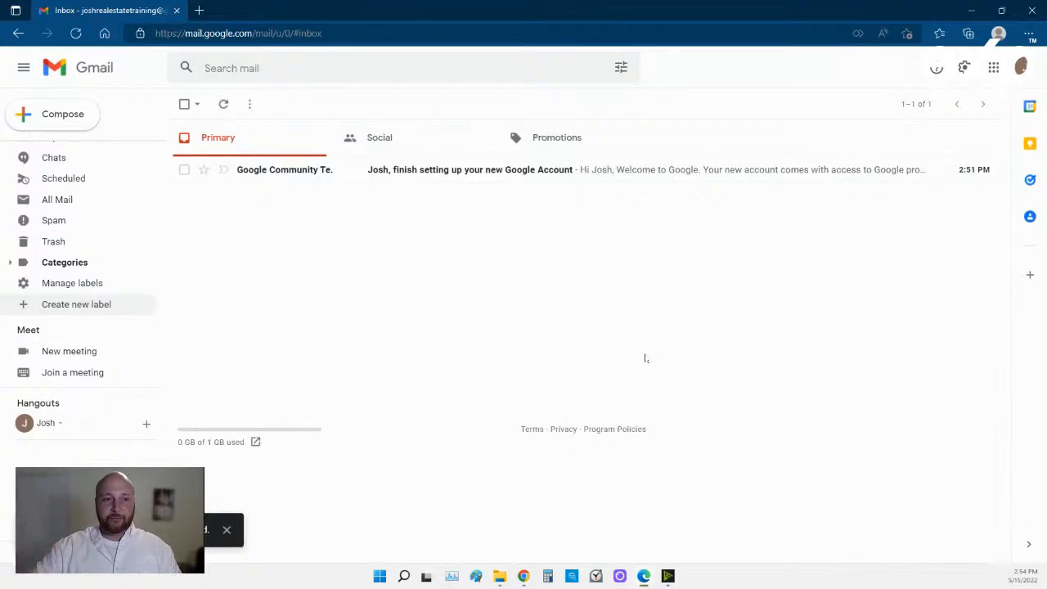
# Create an 'eXp Realty' label nested under Real Estate.
pyautogui.scroll(5, 84, 292)
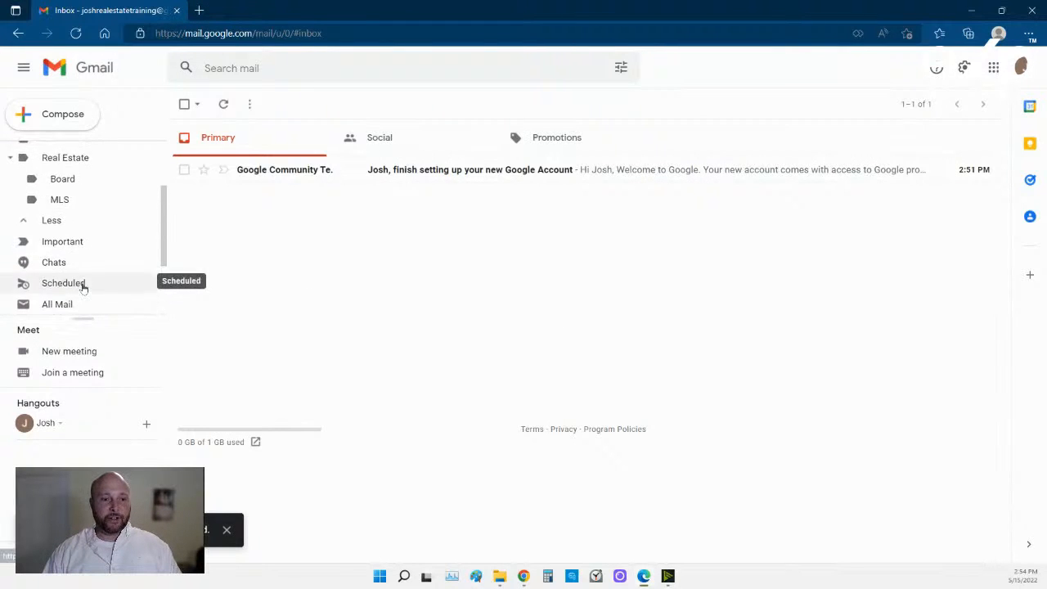
pyautogui.scroll(-1, 82, 288)
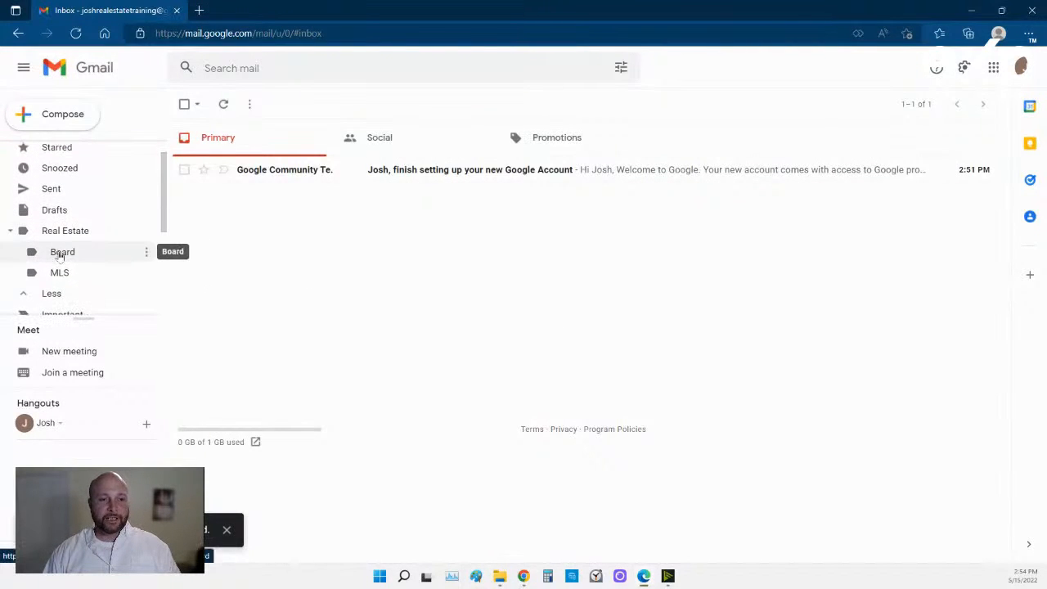
pyautogui.scroll(-3, 82, 274)
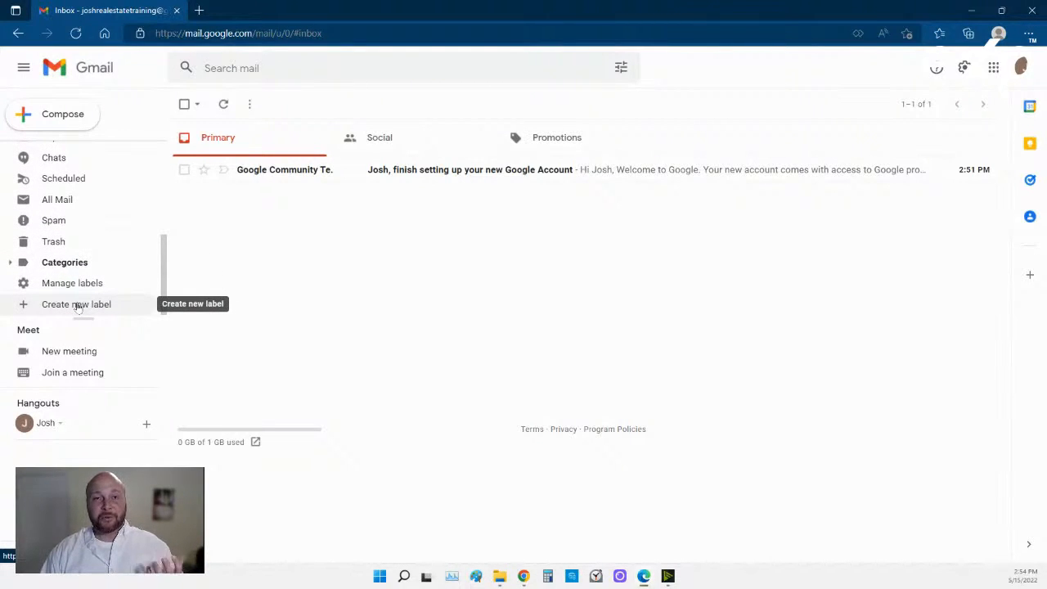
pyautogui.click(76, 304)
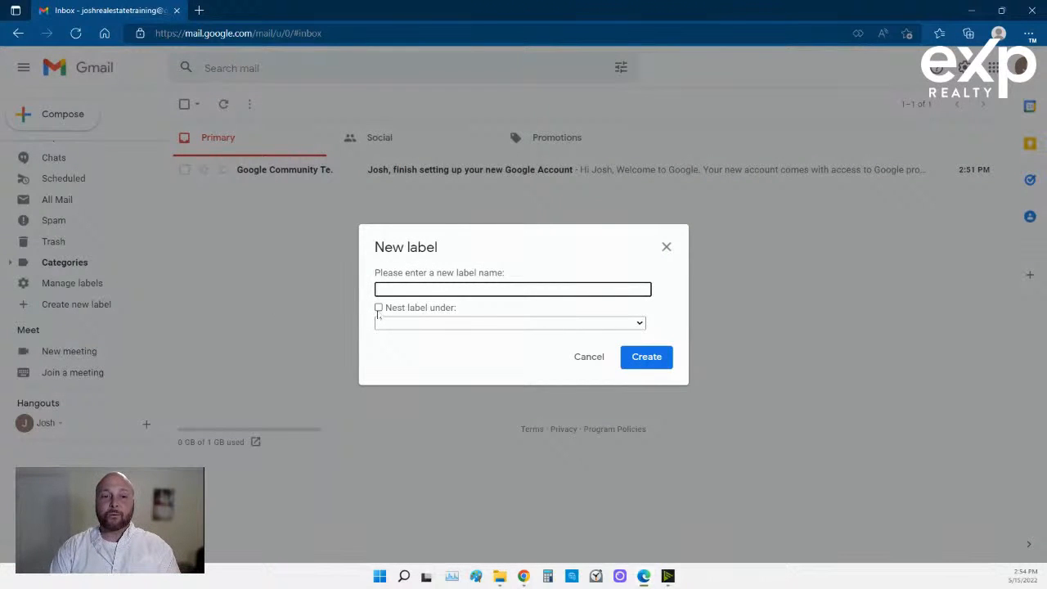
pyautogui.write('eXp Realty')
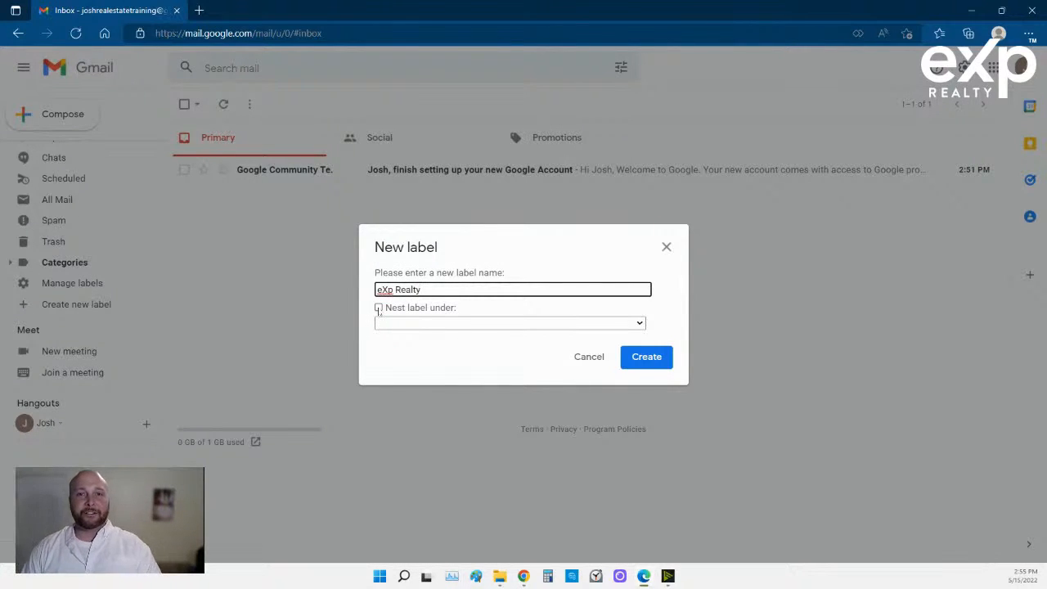
pyautogui.click(379, 308)
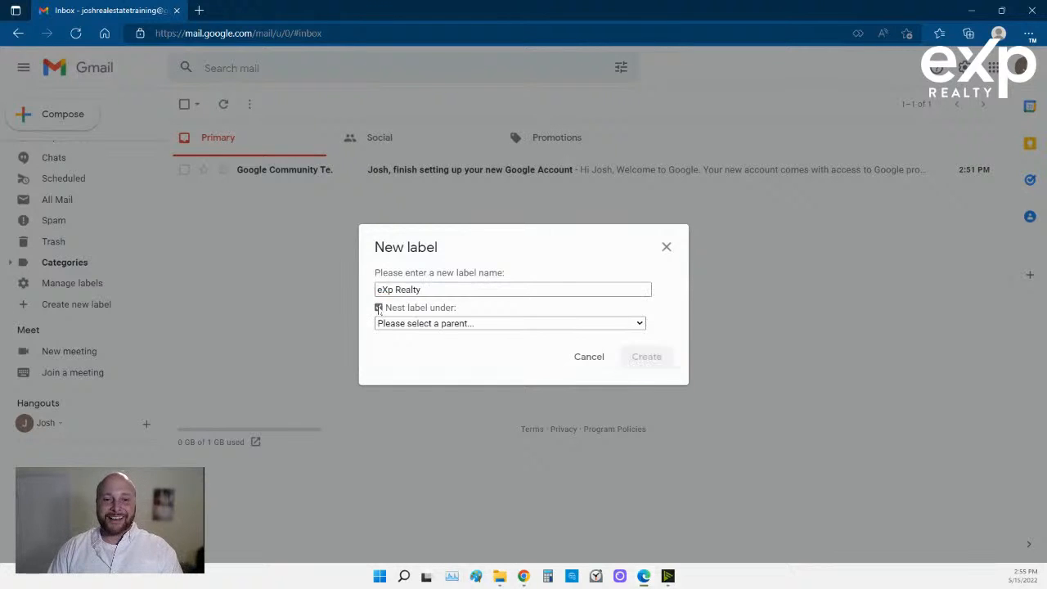
pyautogui.click(409, 323)
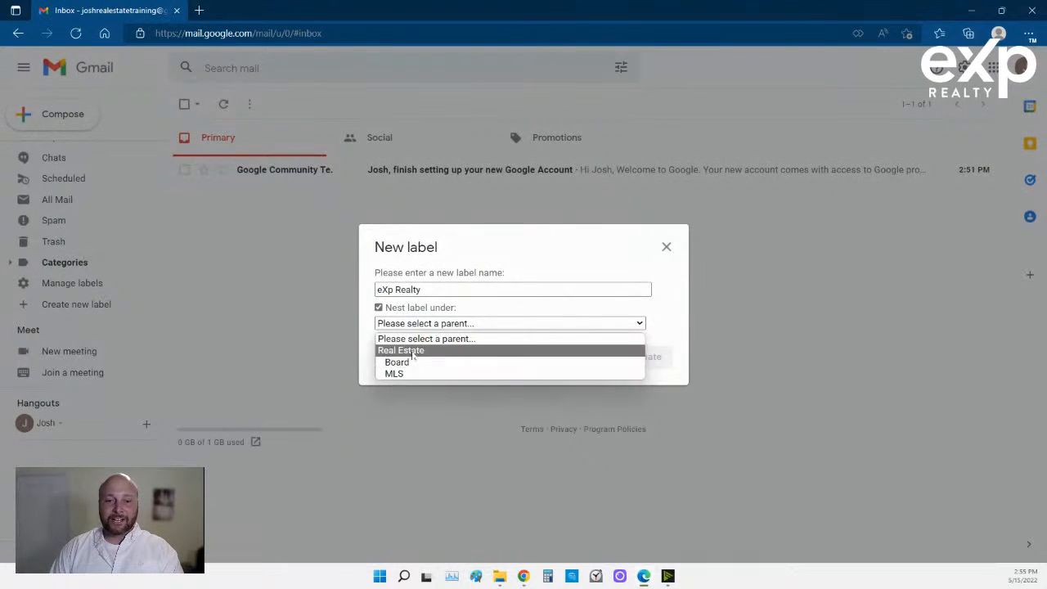
pyautogui.click(417, 351)
pyautogui.click(635, 369)
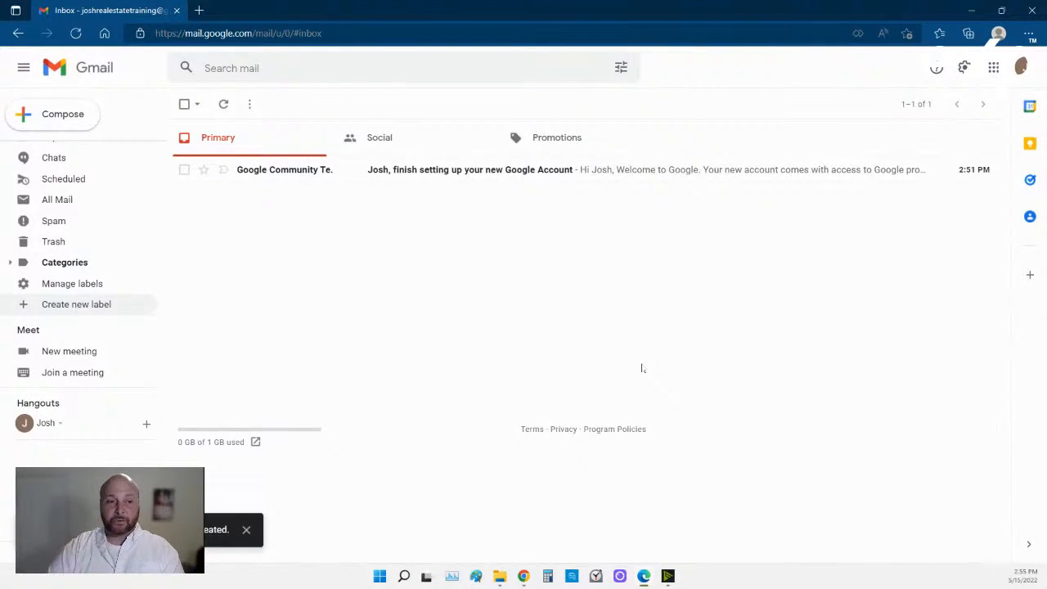
# Create an 'Onboarding' label nested under eXp Realty.
pyautogui.click(71, 304)
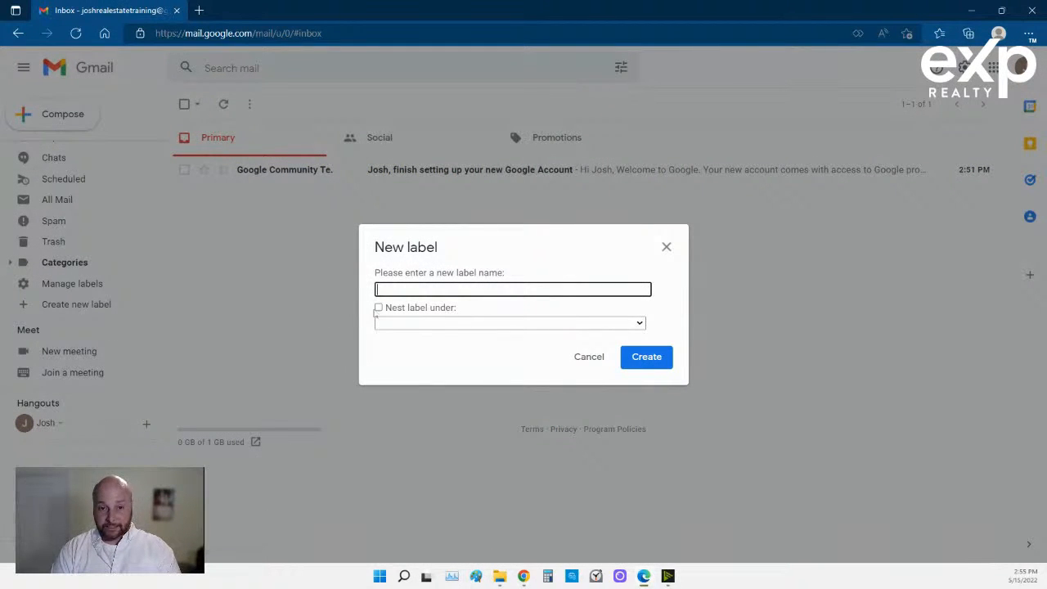
pyautogui.write('Onboard')
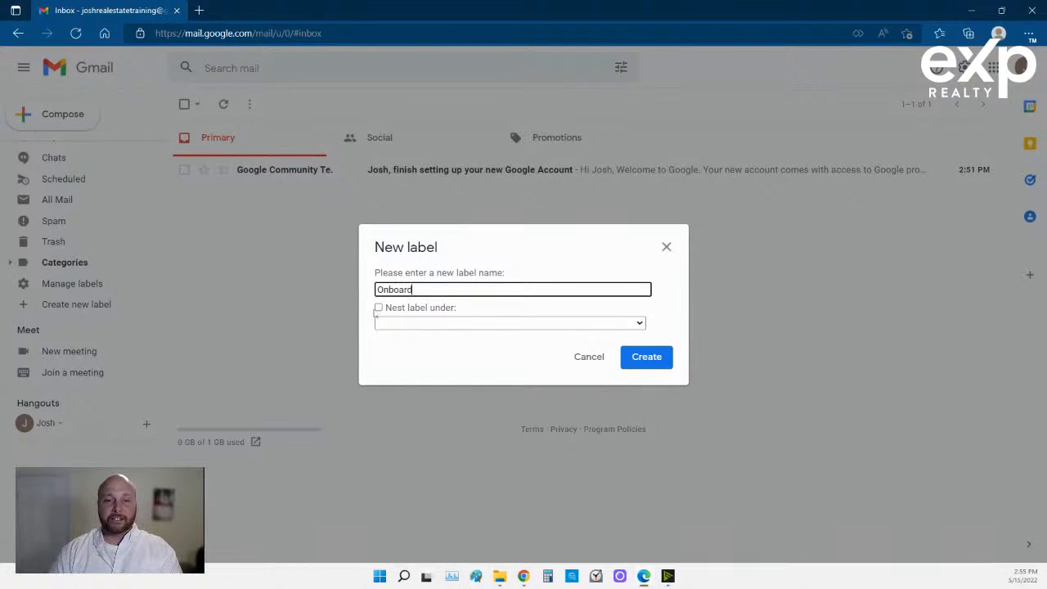
pyautogui.write('ing')
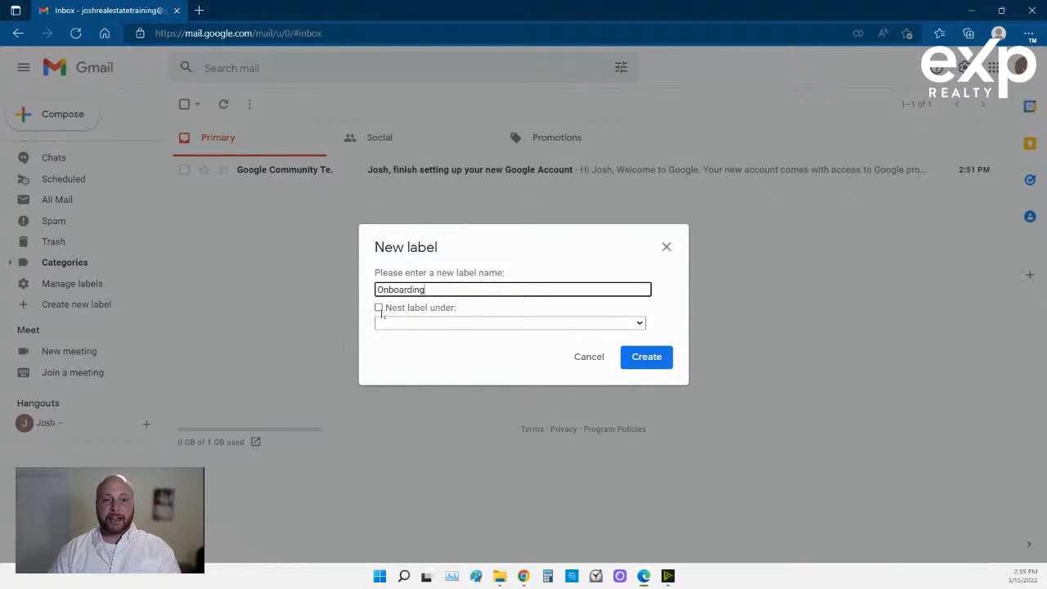
pyautogui.click(378, 308)
pyautogui.click(402, 324)
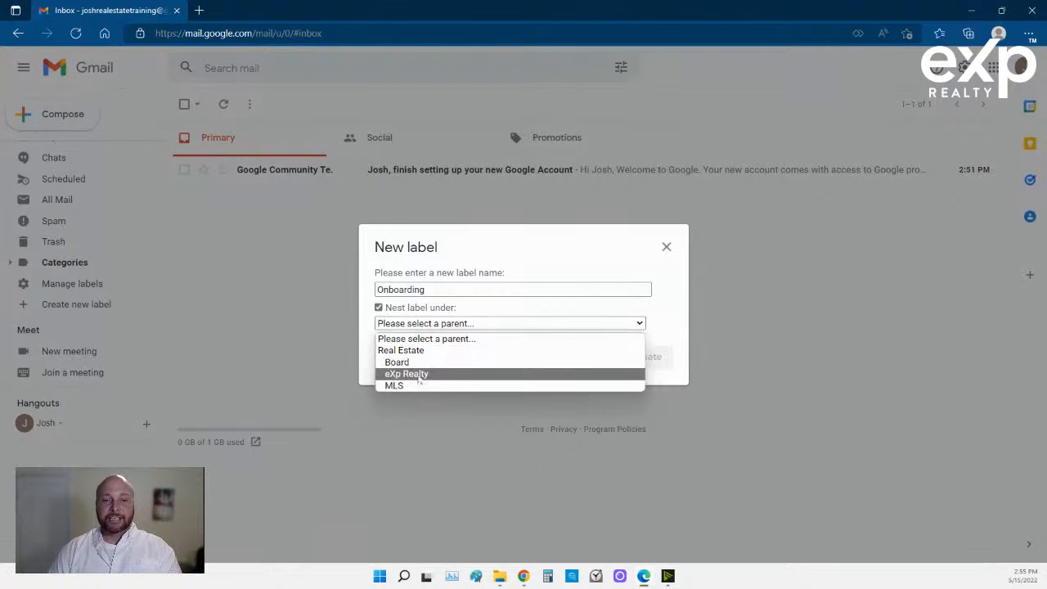
pyautogui.click(466, 373)
pyautogui.click(646, 357)
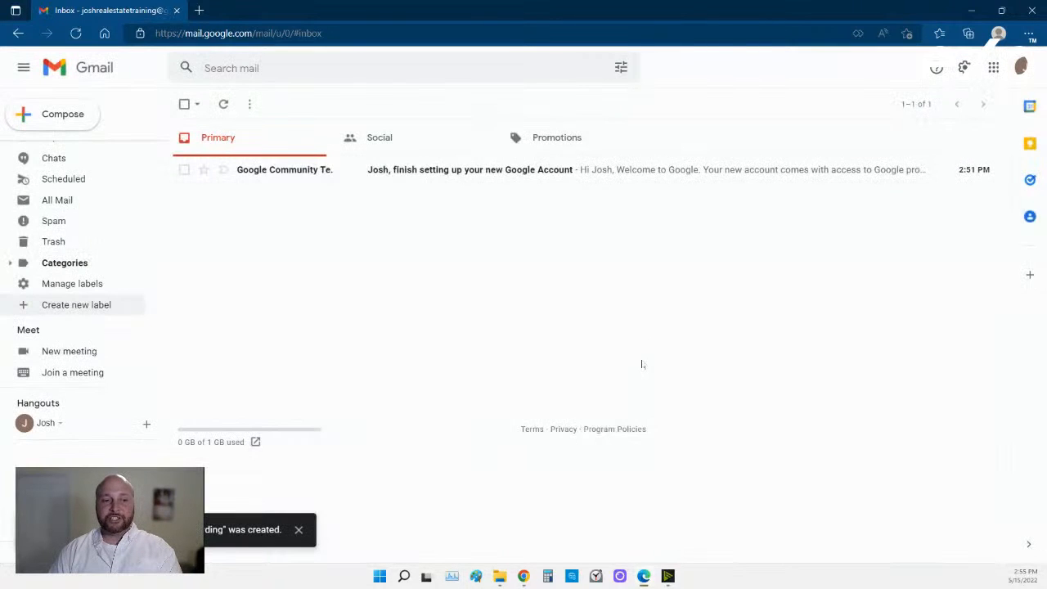
pyautogui.scroll(5, 57, 243)
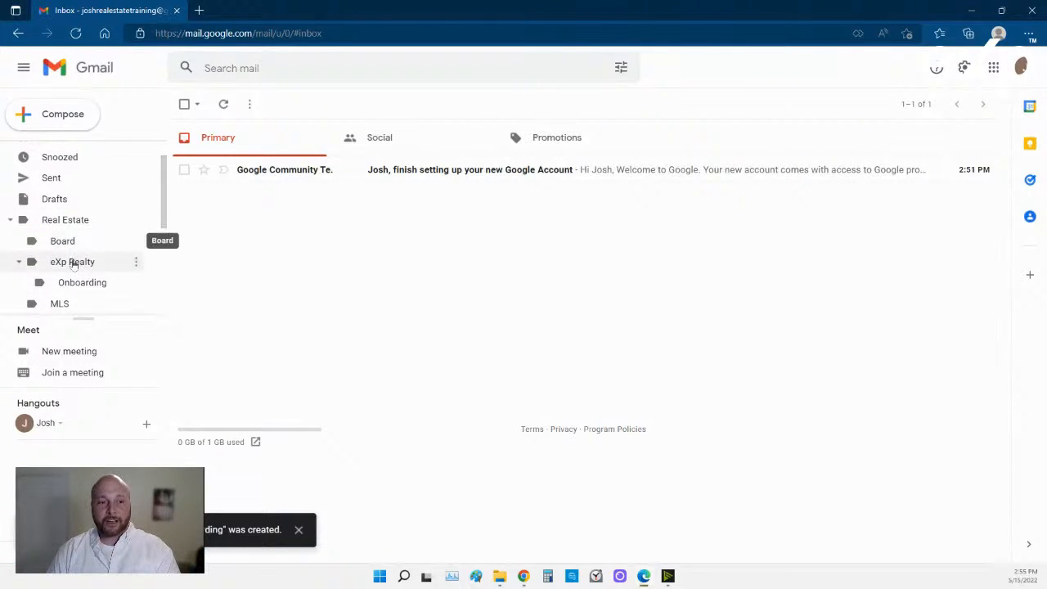
pyautogui.scroll(-5, 72, 274)
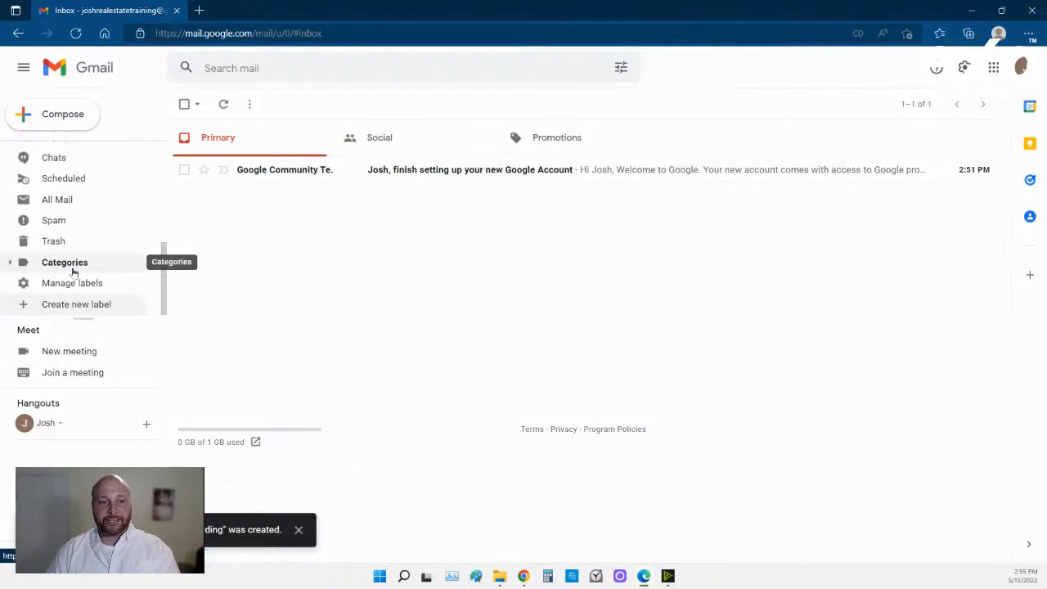
# Add a 'kvCORE' label with eXp Realty as its parent label.
pyautogui.click(74, 303)
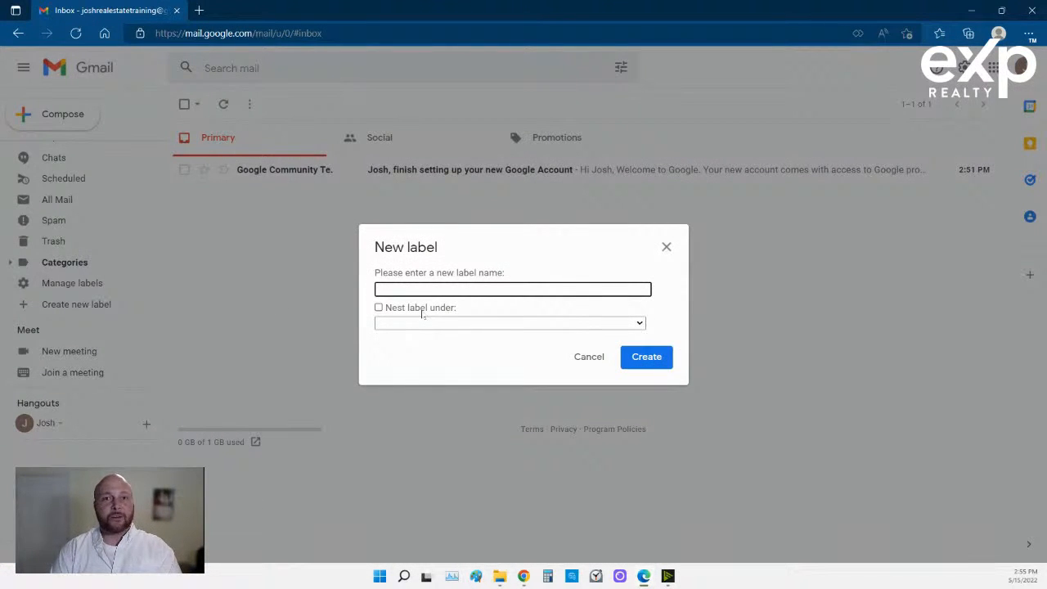
pyautogui.write('kc')
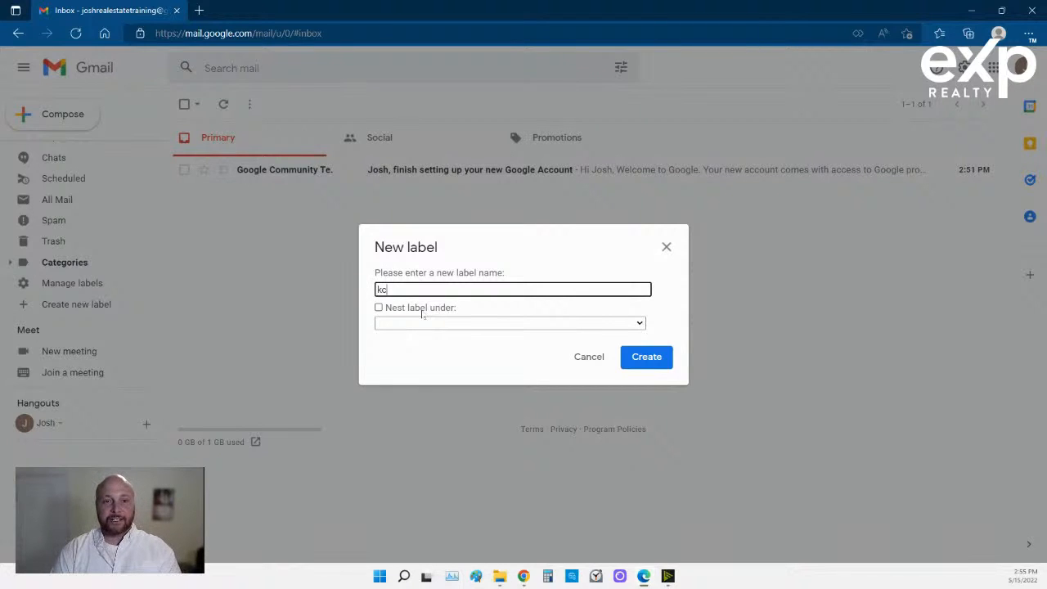
pyautogui.write('vCORE')
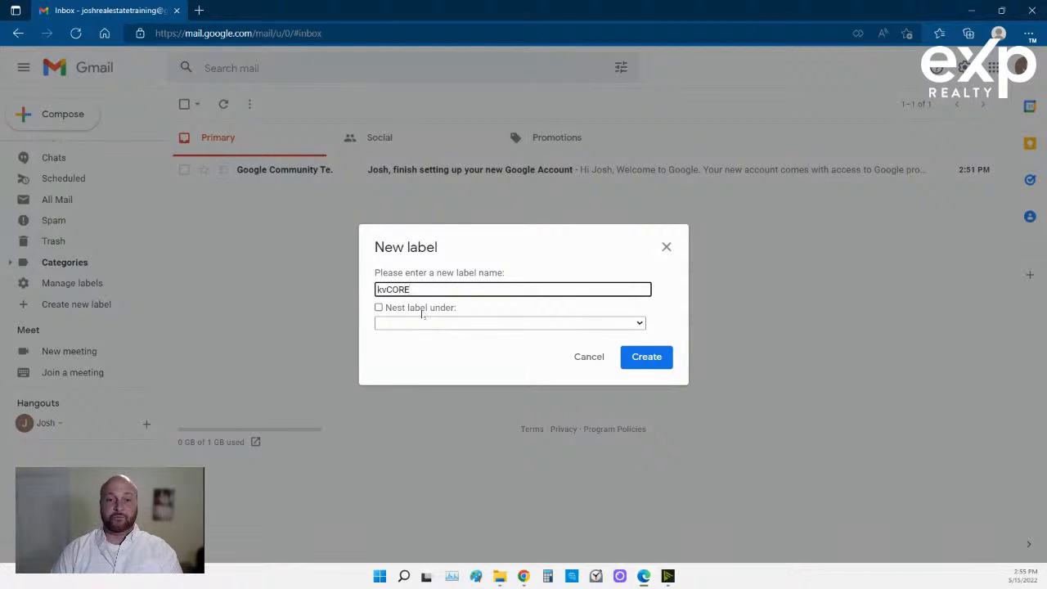
pyautogui.click(422, 313)
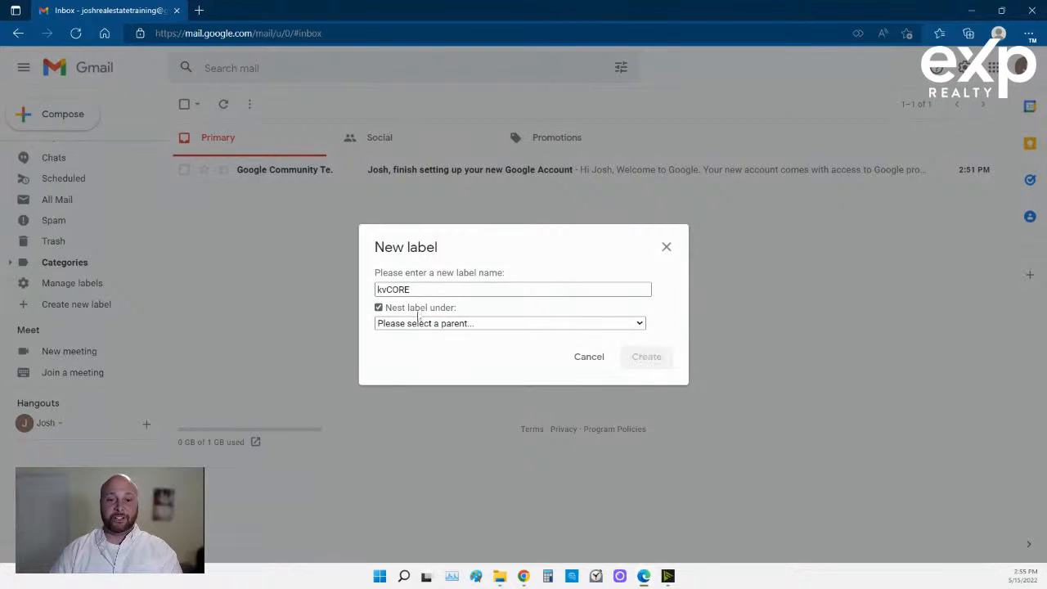
pyautogui.click(422, 324)
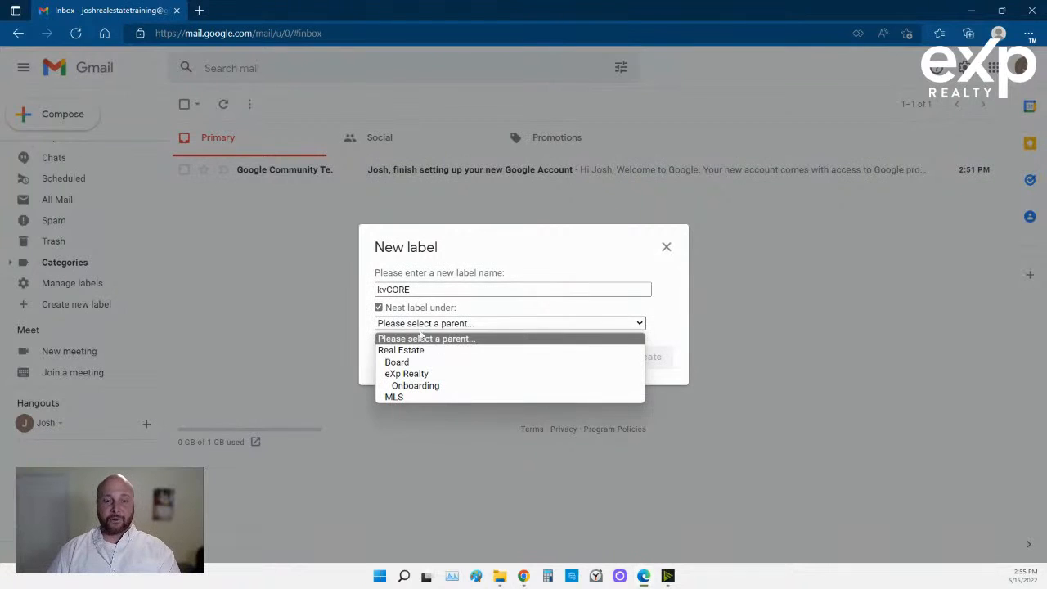
pyautogui.click(420, 374)
pyautogui.click(645, 357)
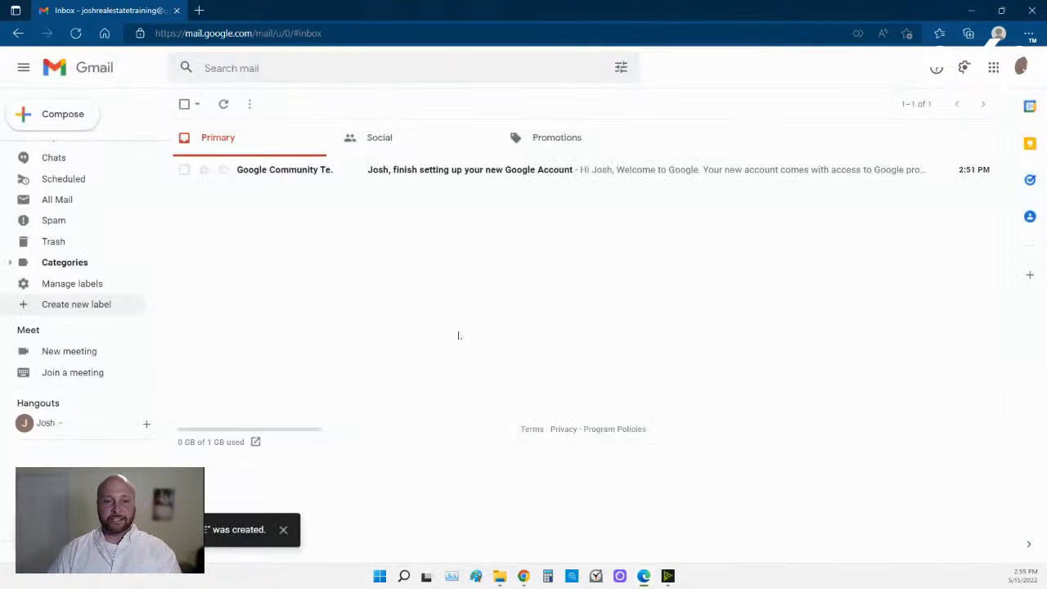
# Create a 'University' label nested under eXp Realty.
pyautogui.click(76, 305)
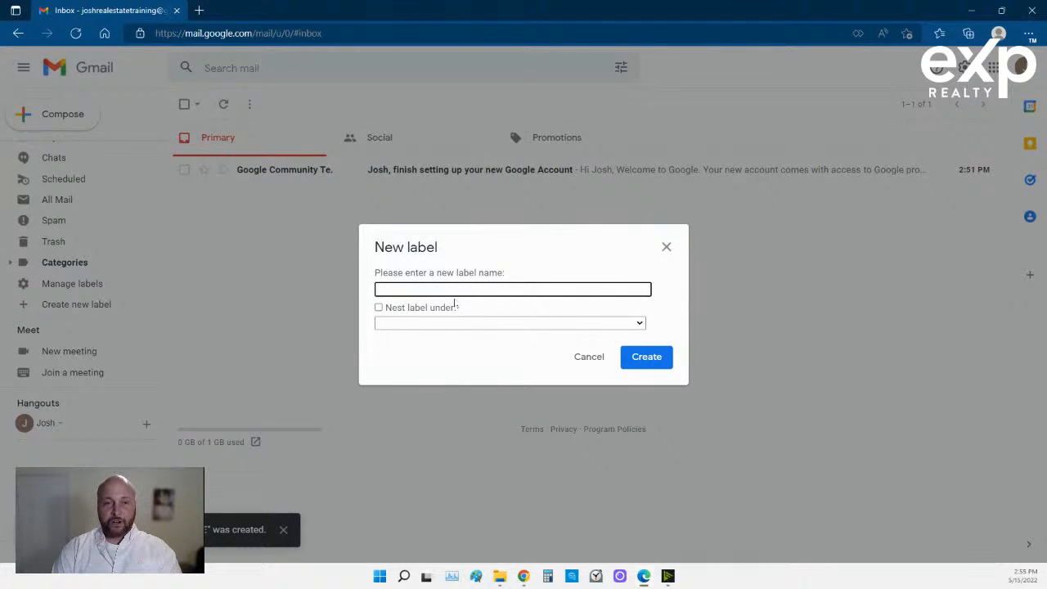
pyautogui.write('Un')
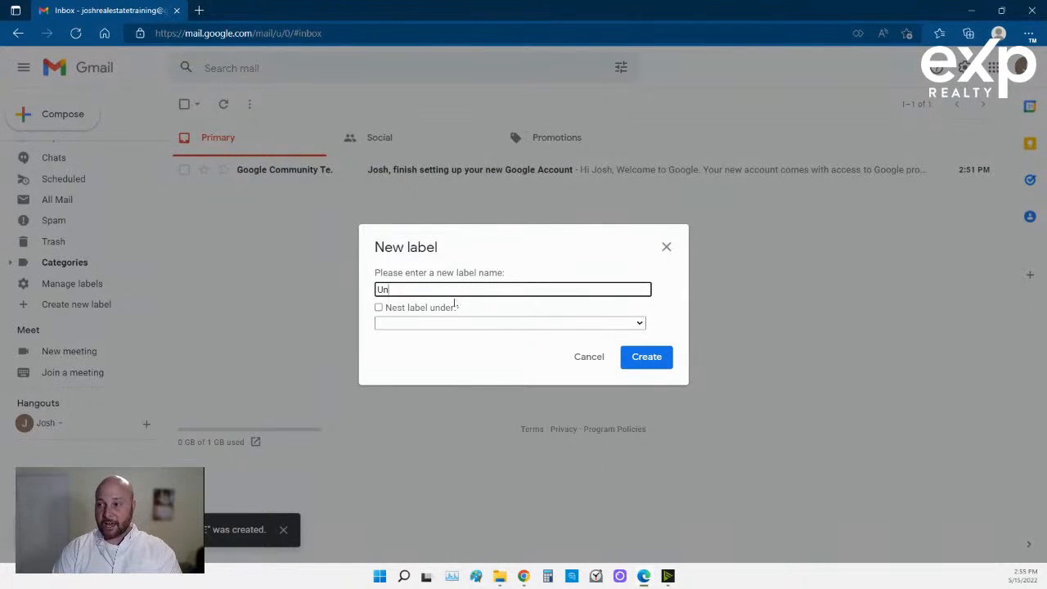
pyautogui.write('iv')
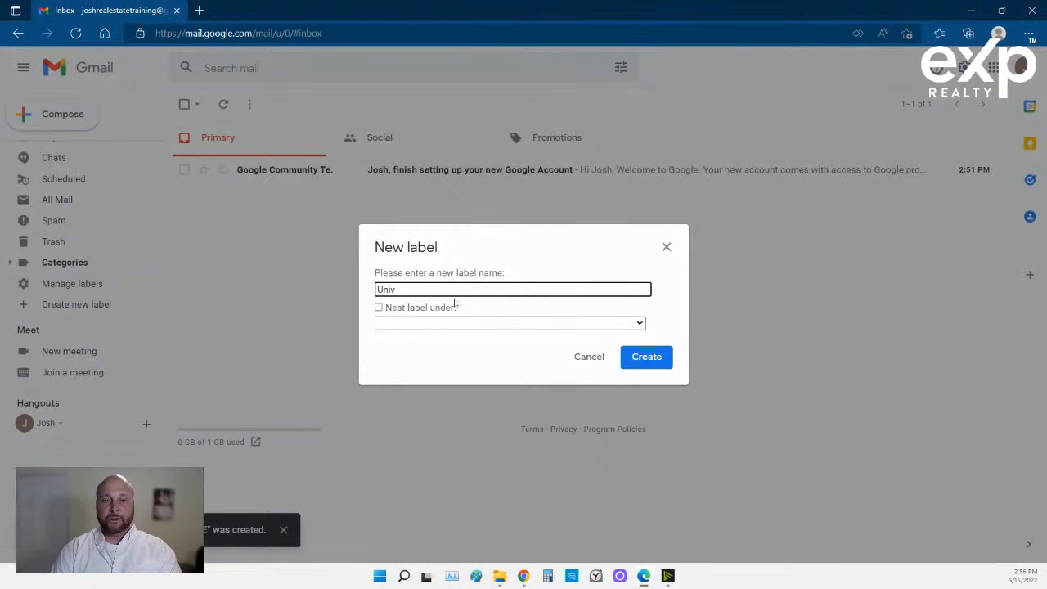
pyautogui.write('ers')
pyautogui.press('BackSpace')
pyautogui.press('BackSpace')
pyautogui.press('BackSpace')
pyautogui.press('BackSpace')
pyautogui.press('BackSpace')
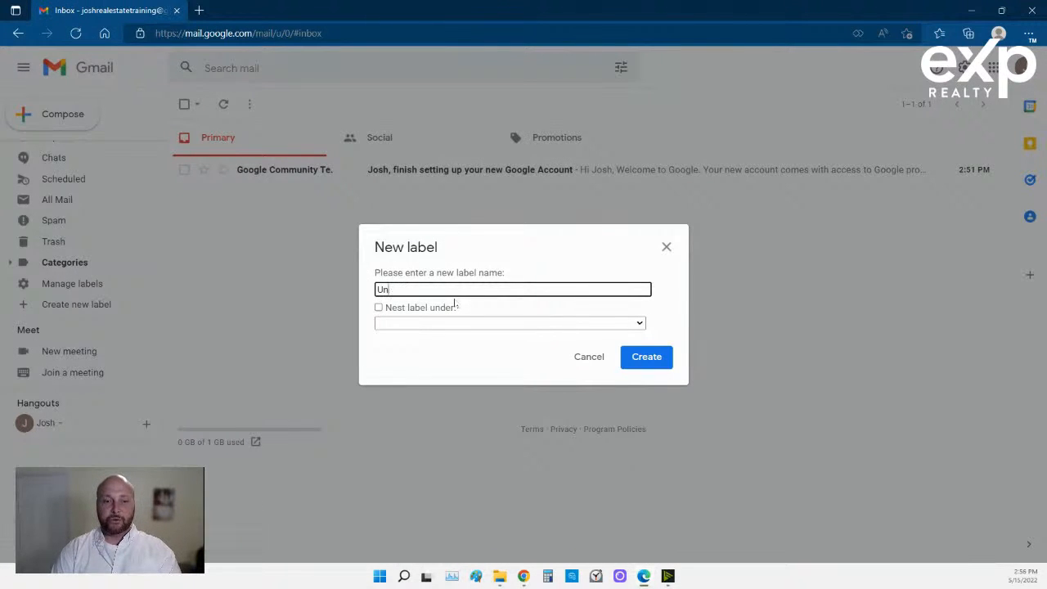
pyautogui.write('iversity')
pyautogui.click(453, 307)
pyautogui.click(448, 323)
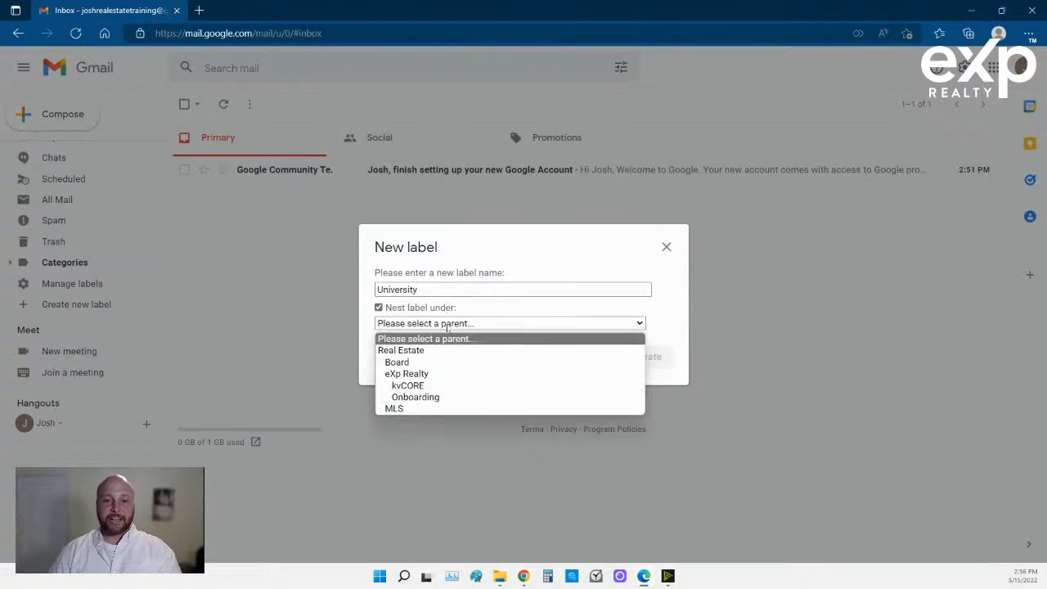
pyautogui.click(440, 375)
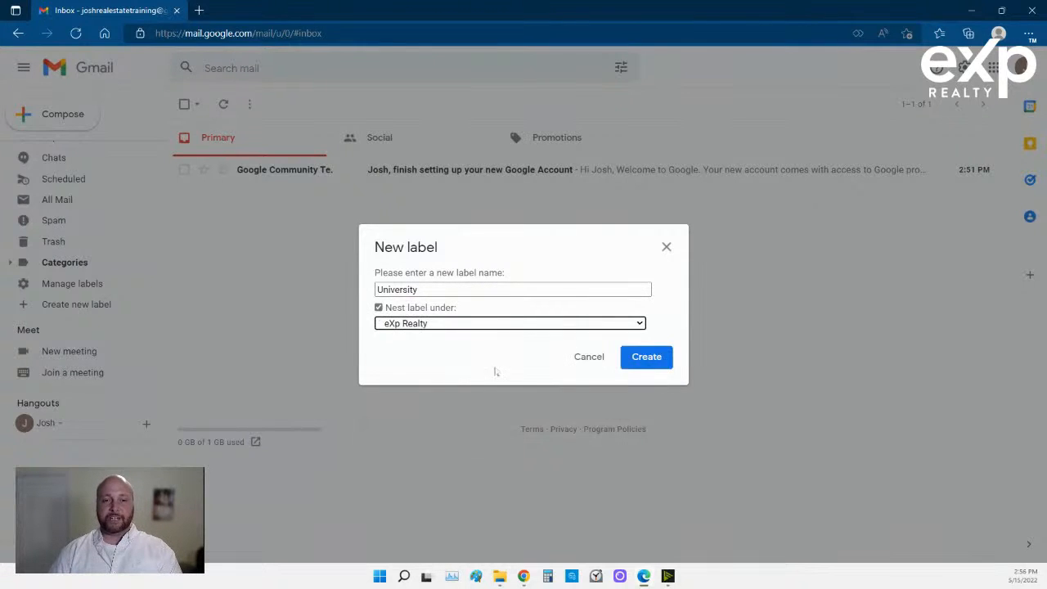
pyautogui.click(644, 362)
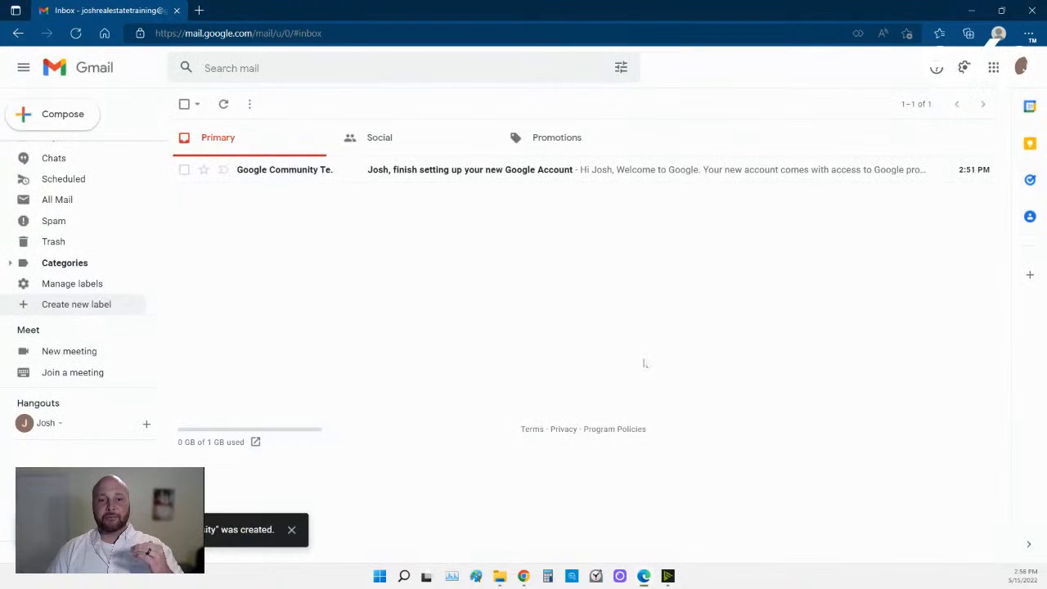
pyautogui.click(69, 307)
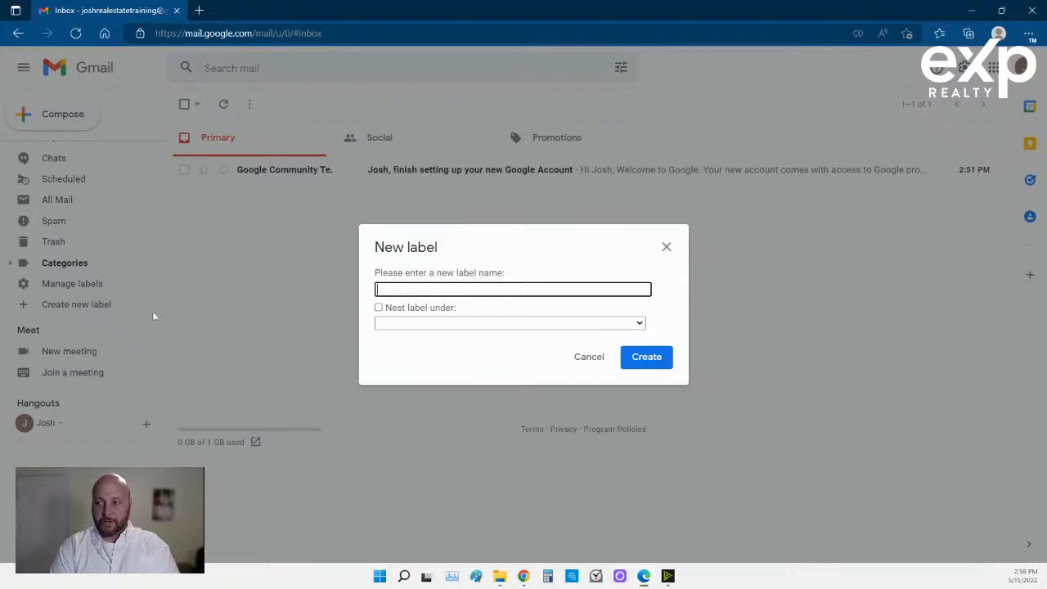
# Create an 'Accounting' label nested under eXp Realty.
pyautogui.write('Accounty')
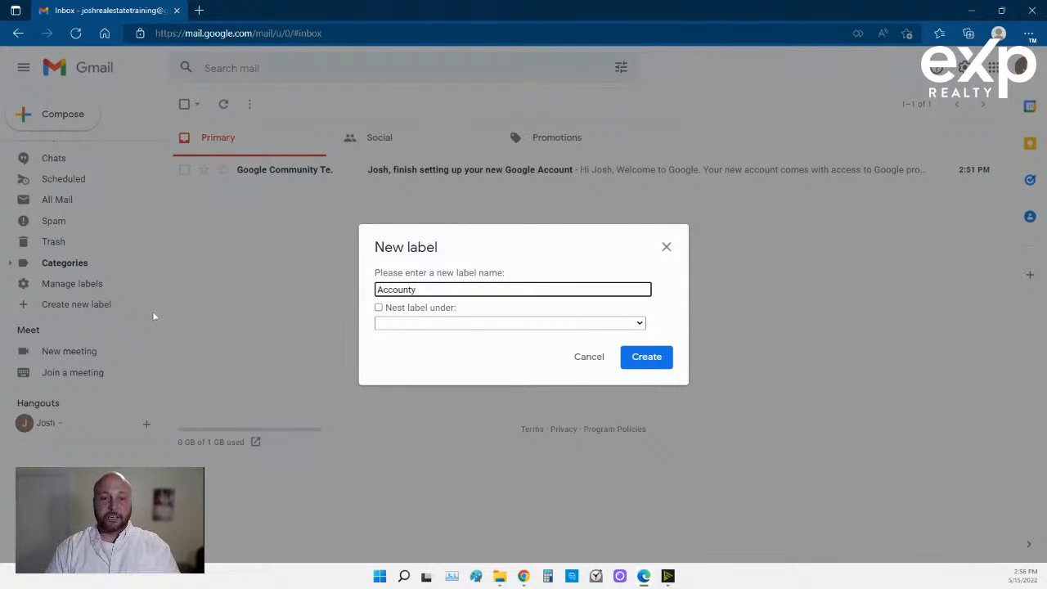
pyautogui.press('BackSpace')
pyautogui.write('ing')
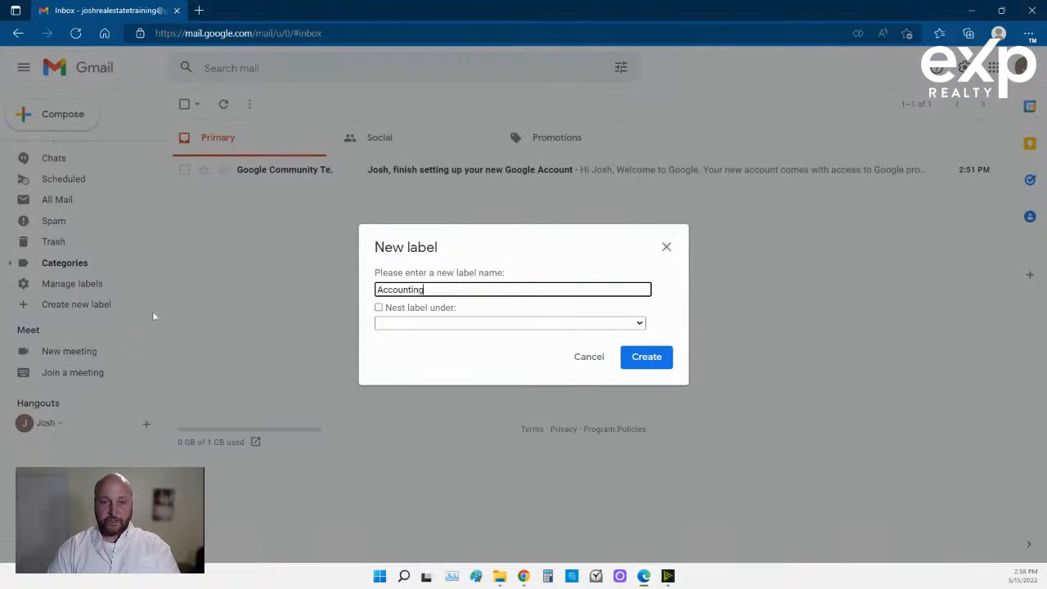
pyautogui.click(379, 308)
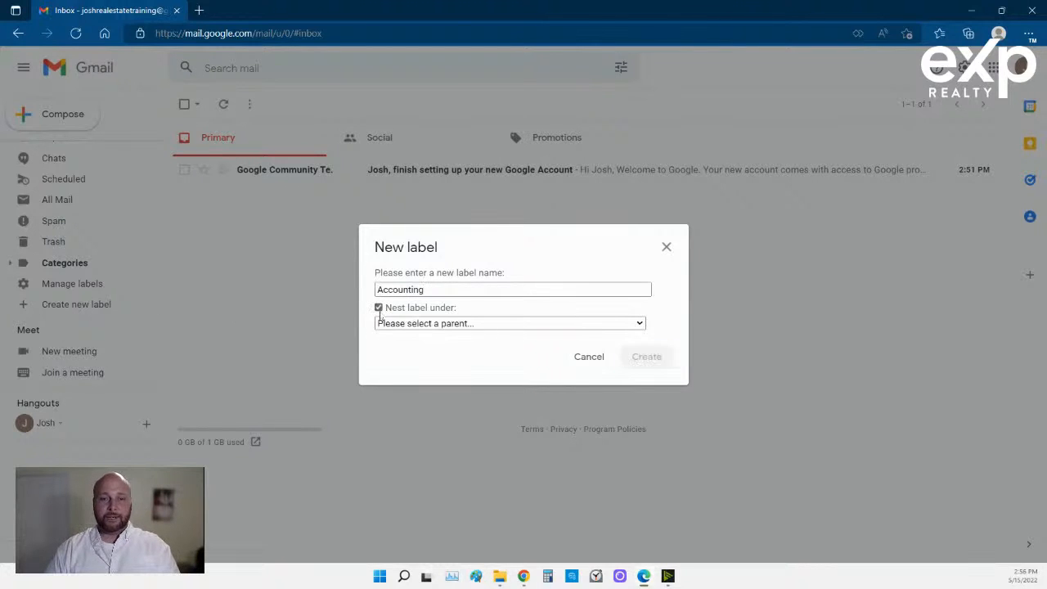
pyautogui.click(399, 324)
pyautogui.click(406, 374)
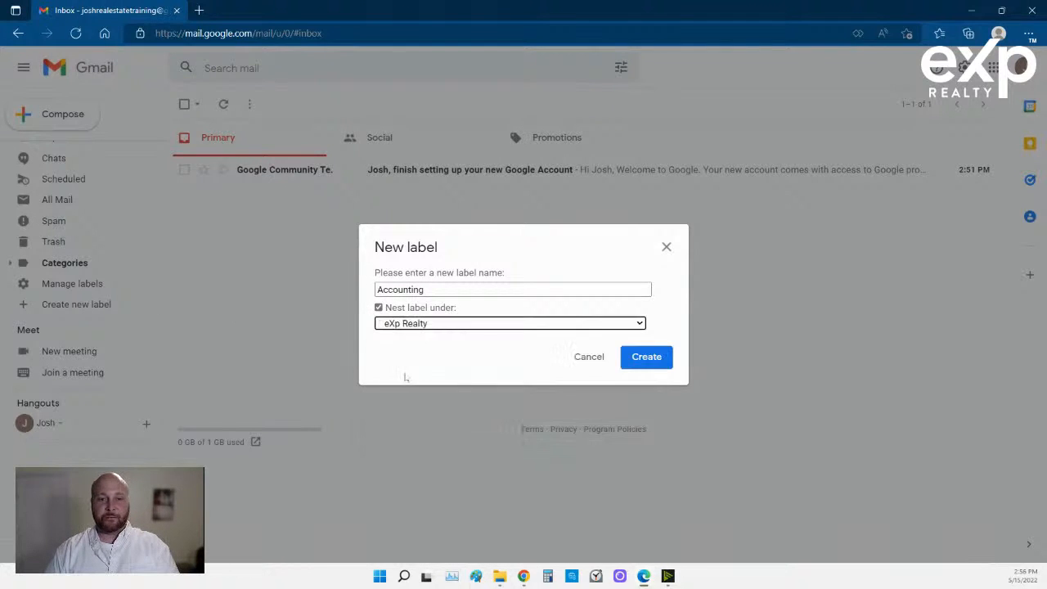
pyautogui.click(642, 360)
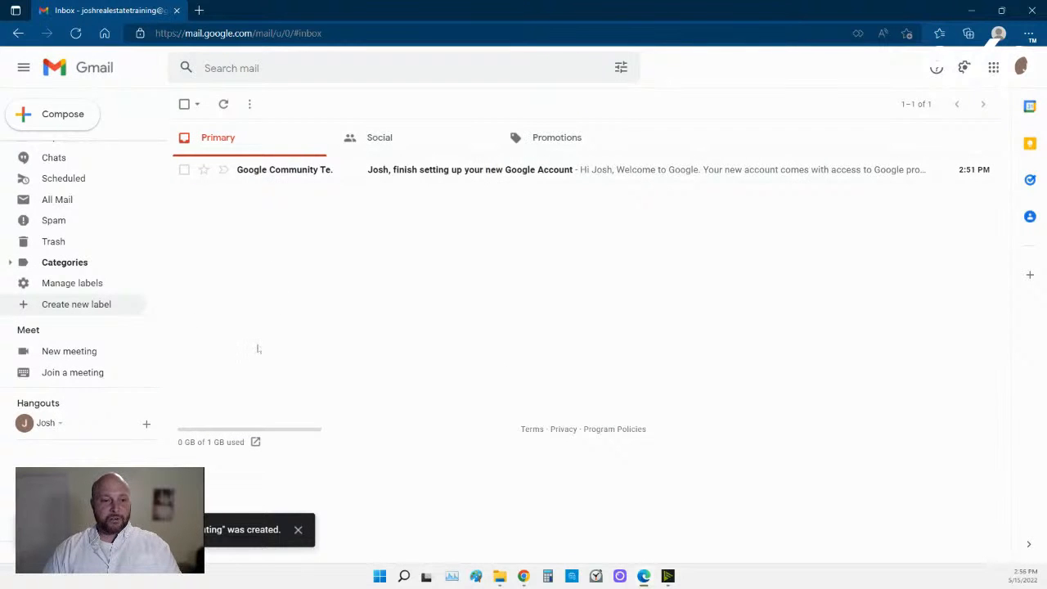
# Create an 'Attraction' label nested under eXp Realty.
pyautogui.click(79, 305)
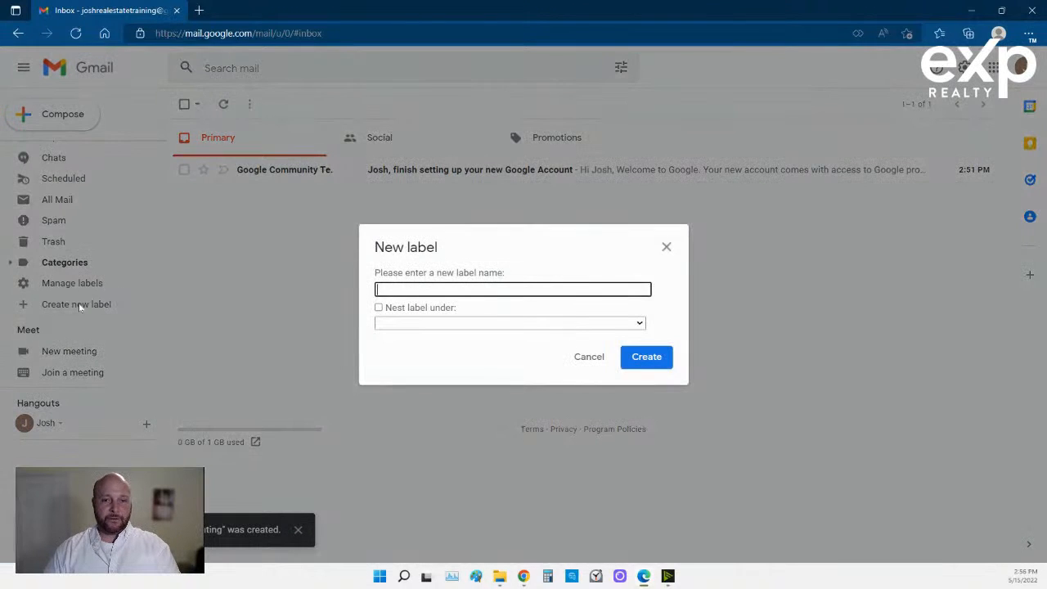
pyautogui.write('Attra')
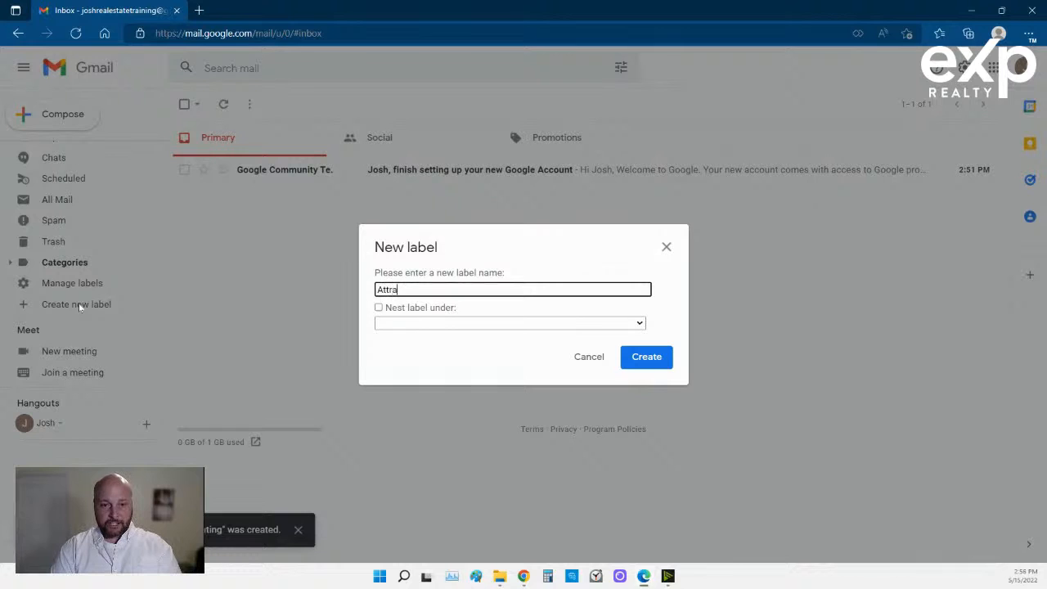
pyautogui.write('ction')
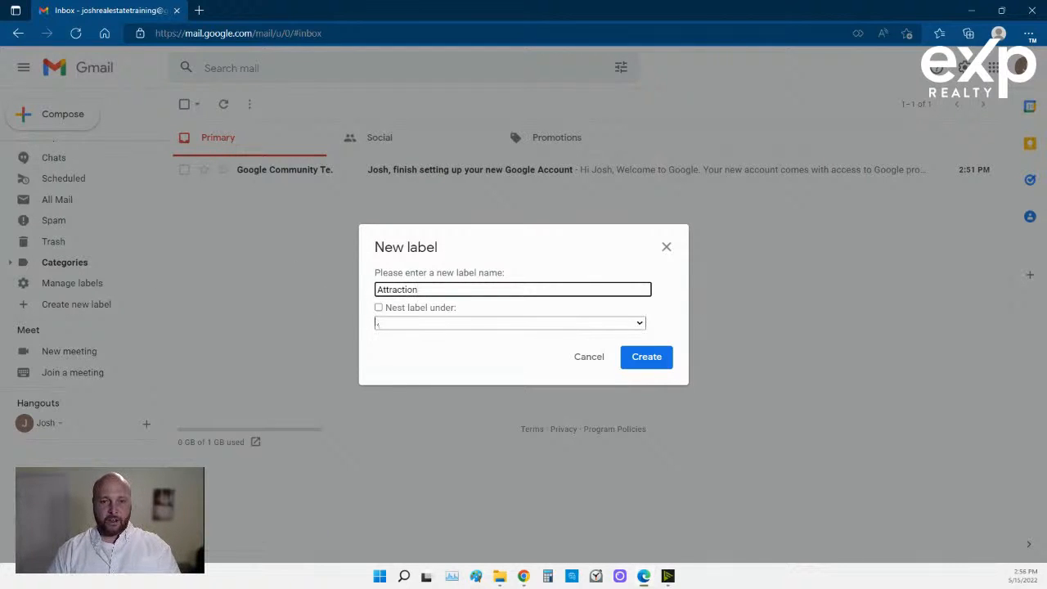
pyautogui.click(379, 307)
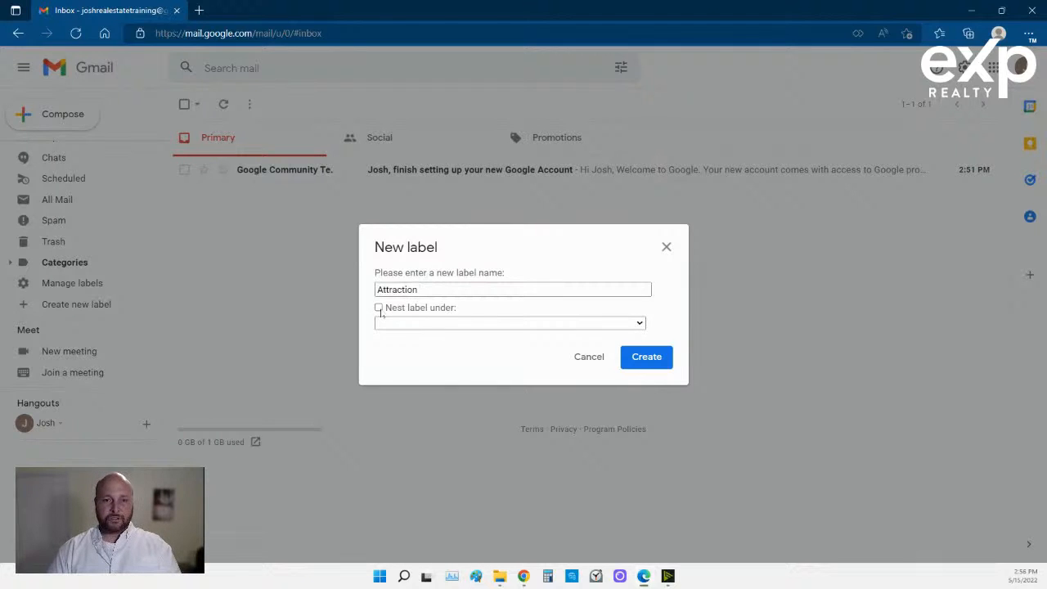
pyautogui.click(396, 326)
pyautogui.click(414, 374)
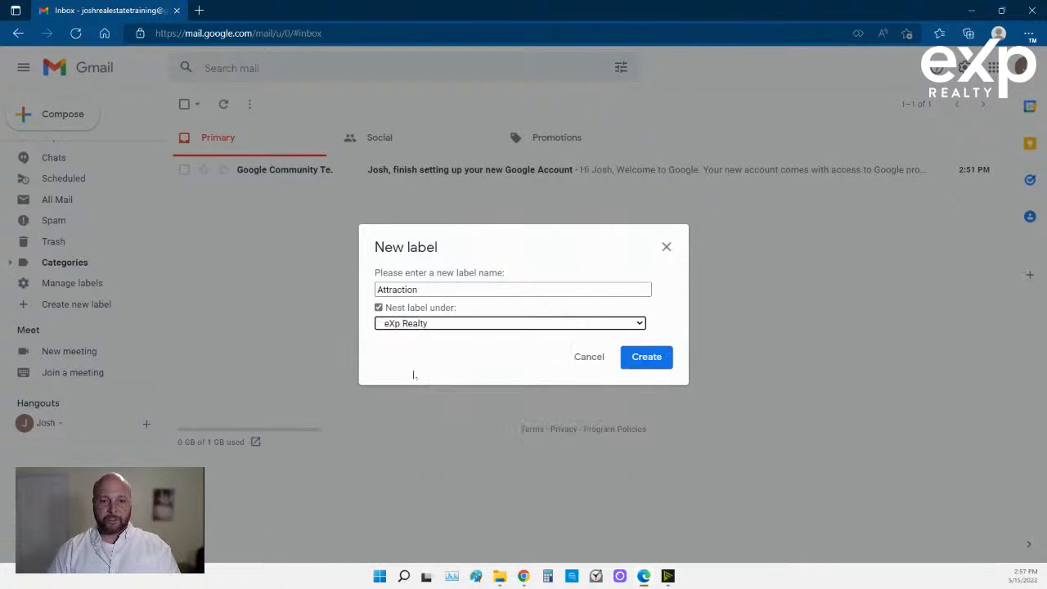
pyautogui.click(645, 357)
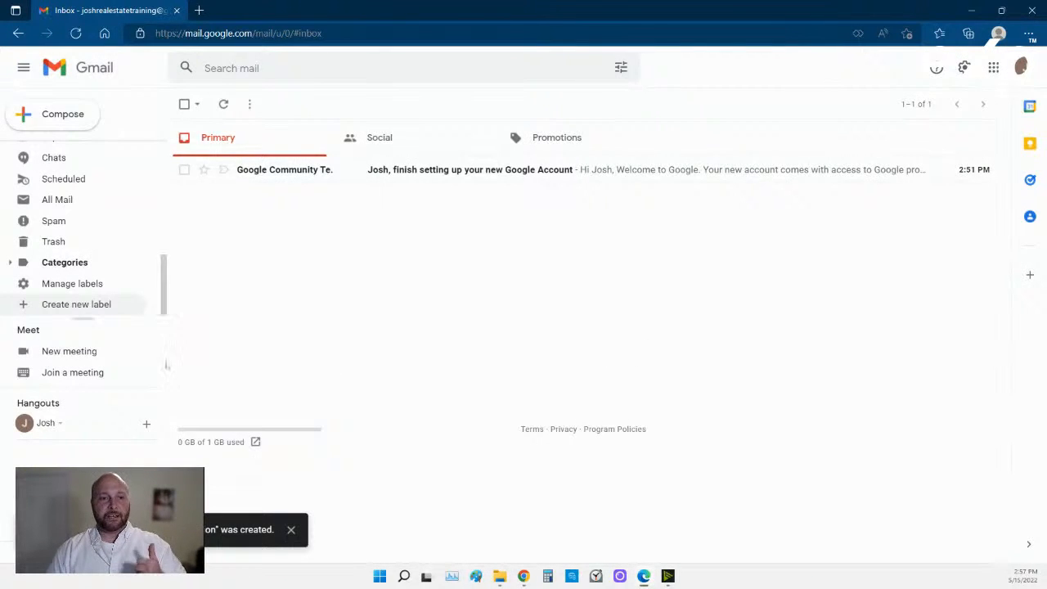
pyautogui.scroll(5, 77, 253)
pyautogui.scroll(2, 78, 196)
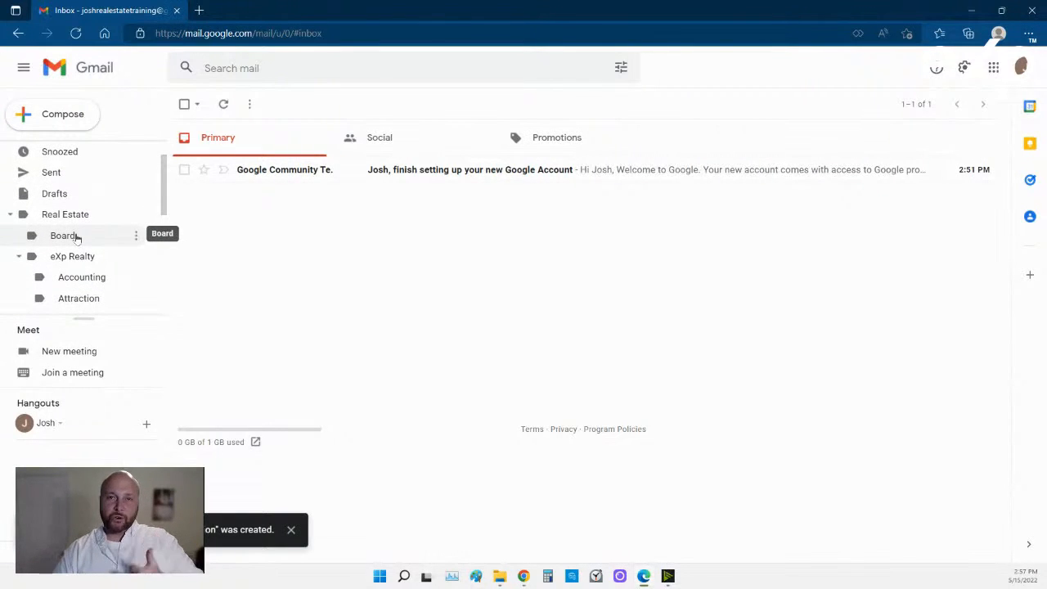
pyautogui.scroll(-1, 72, 260)
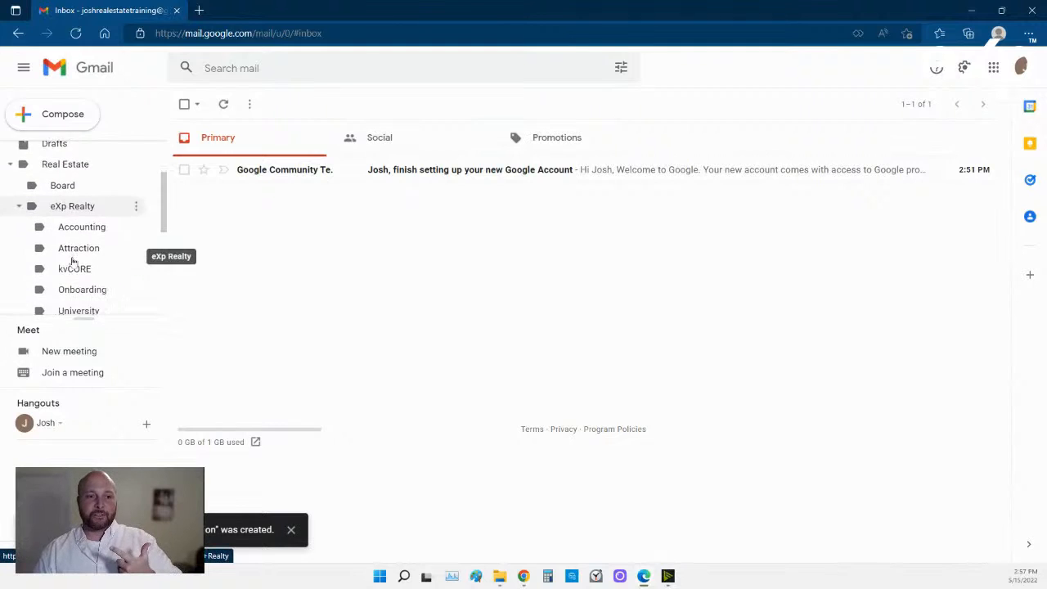
pyautogui.scroll(-3, 72, 261)
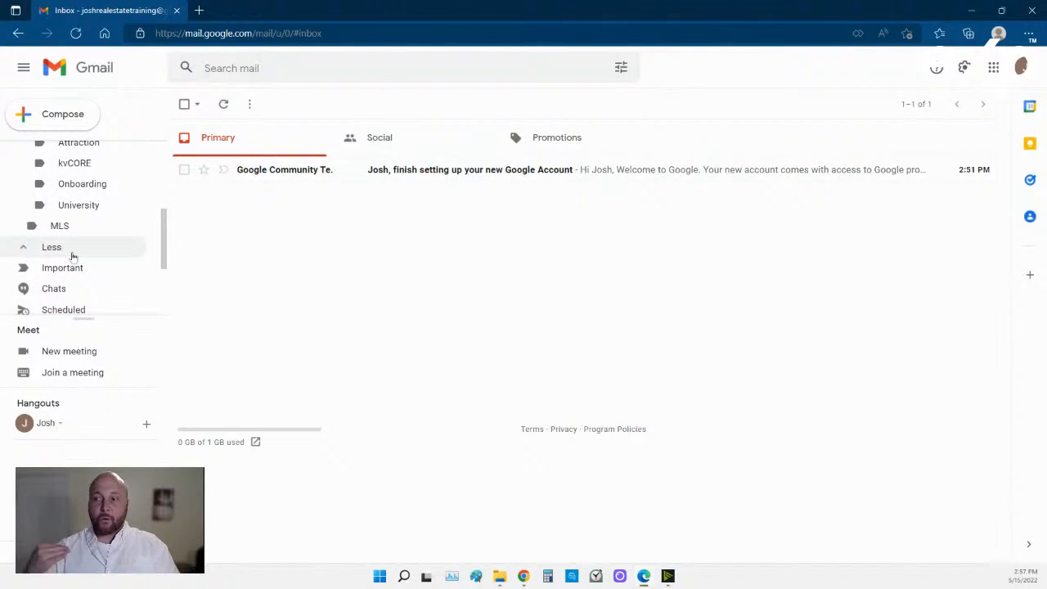
pyautogui.scroll(5, 164, 239)
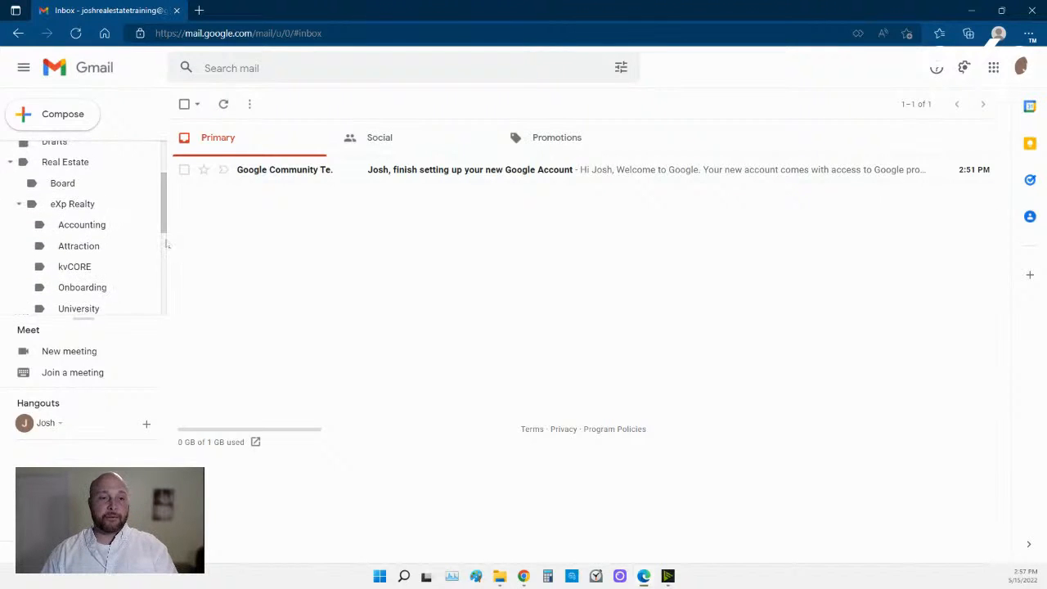
pyautogui.scroll(-3, 115, 319)
pyautogui.scroll(-2, 102, 278)
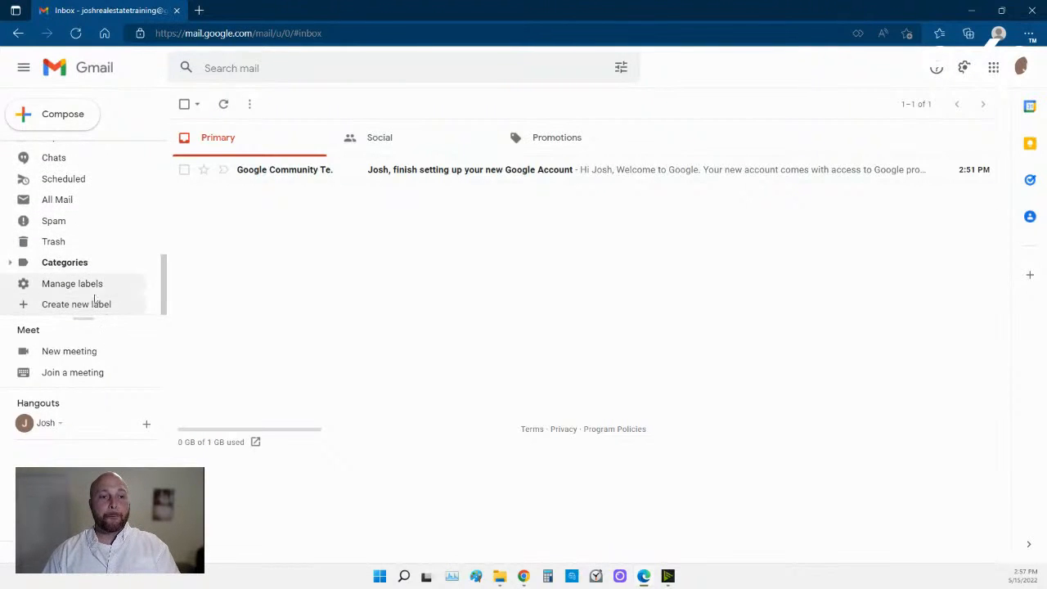
# Create a 'Buyers' label nested under Real Estate.
pyautogui.click(94, 303)
pyautogui.write('Buyers')
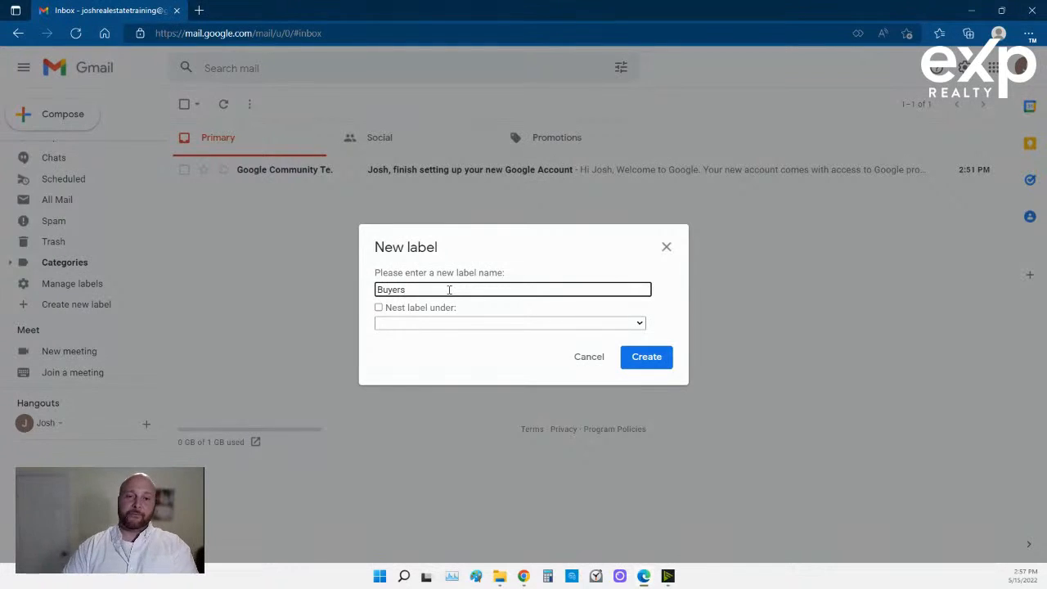
pyautogui.click(378, 308)
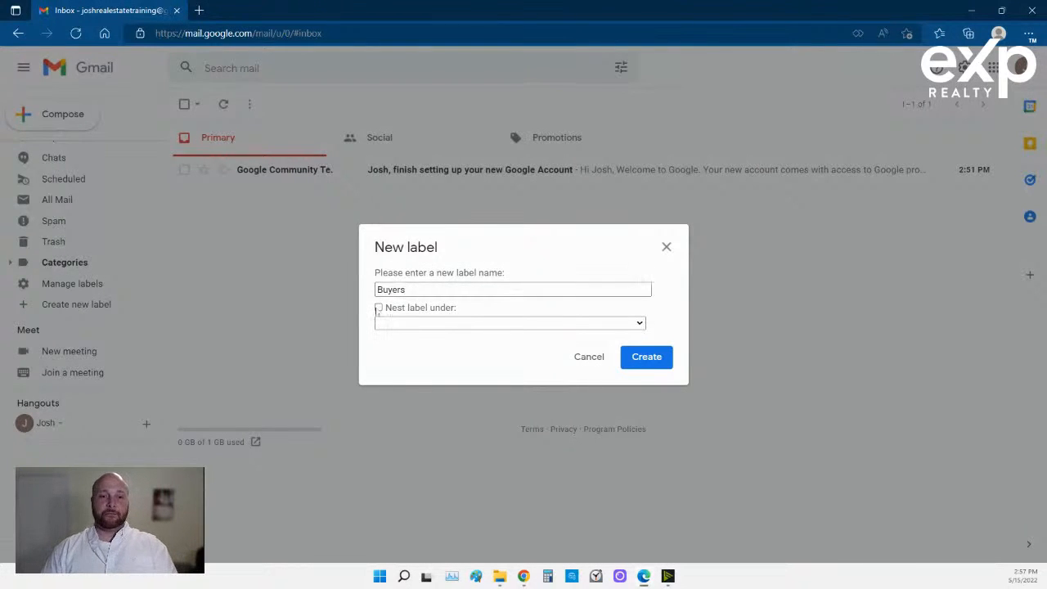
pyautogui.click(395, 324)
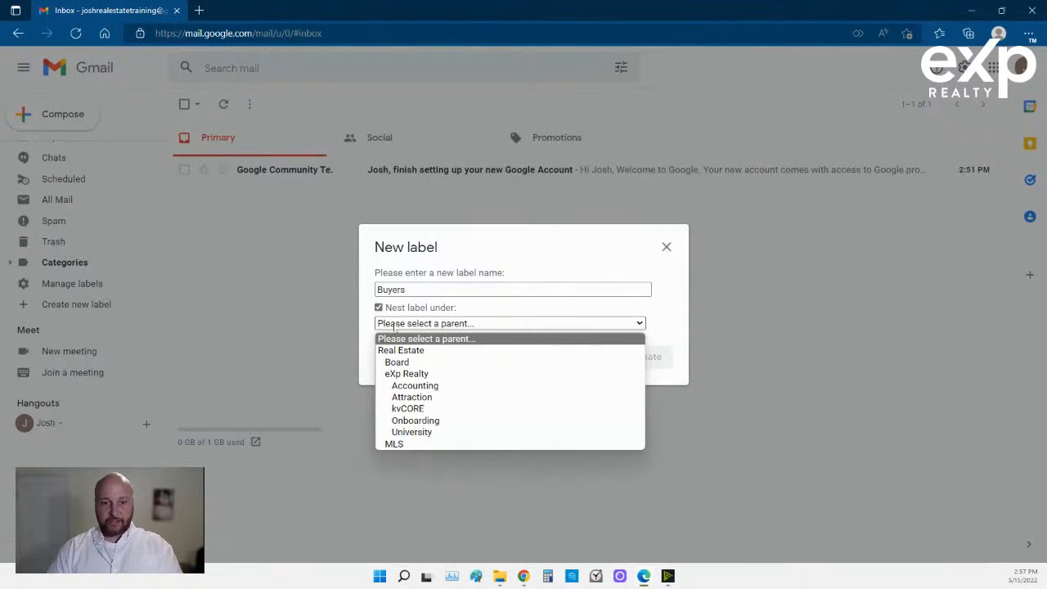
pyautogui.click(401, 350)
pyautogui.click(642, 364)
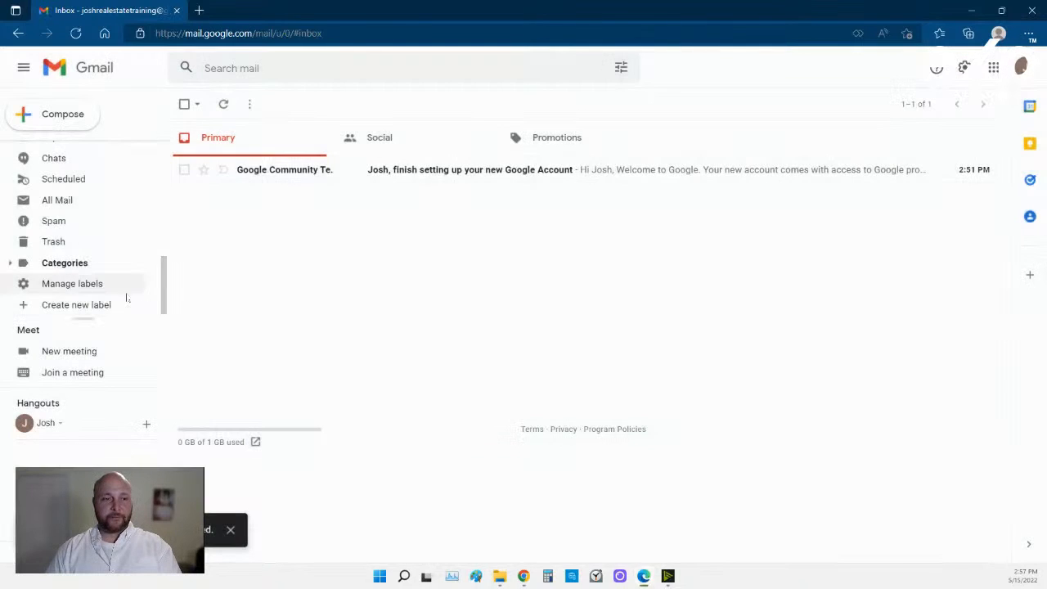
# Create a 'Sellers' label nested under Real Estate.
pyautogui.click(91, 307)
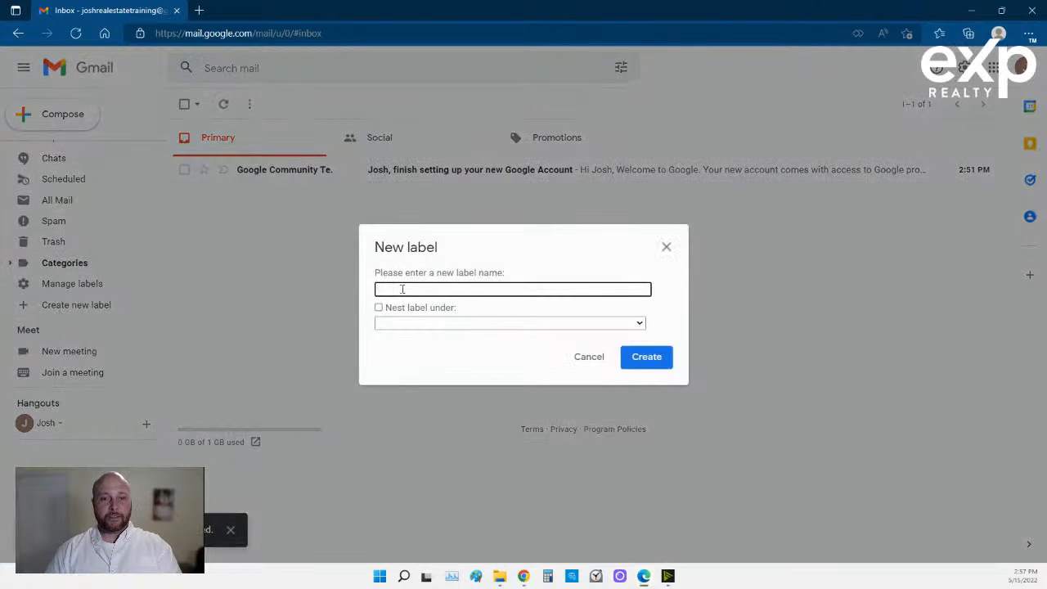
pyautogui.write('Seller')
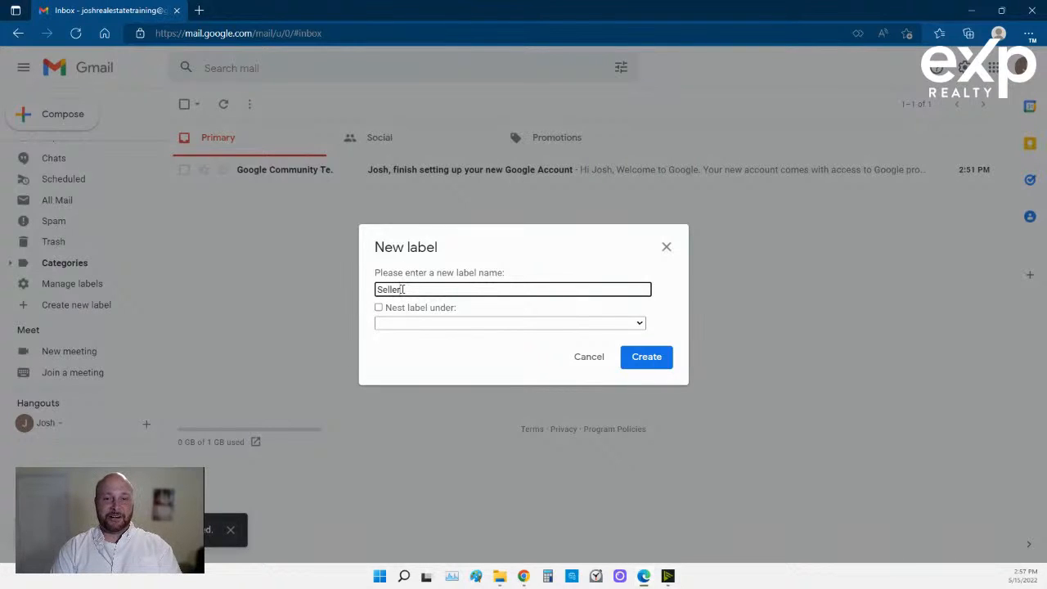
pyautogui.write('s')
pyautogui.click(378, 308)
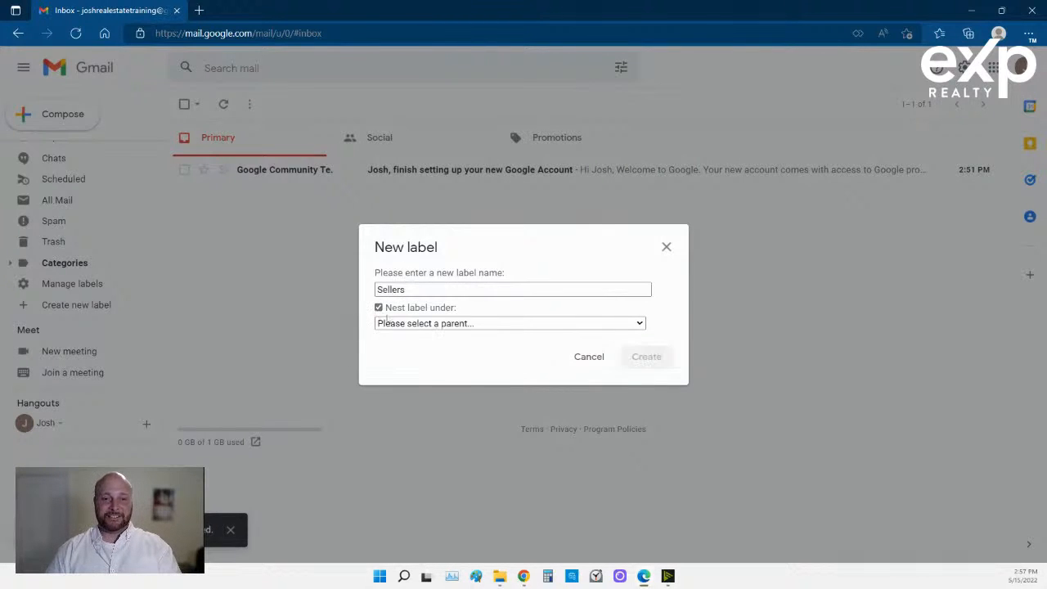
pyautogui.click(398, 325)
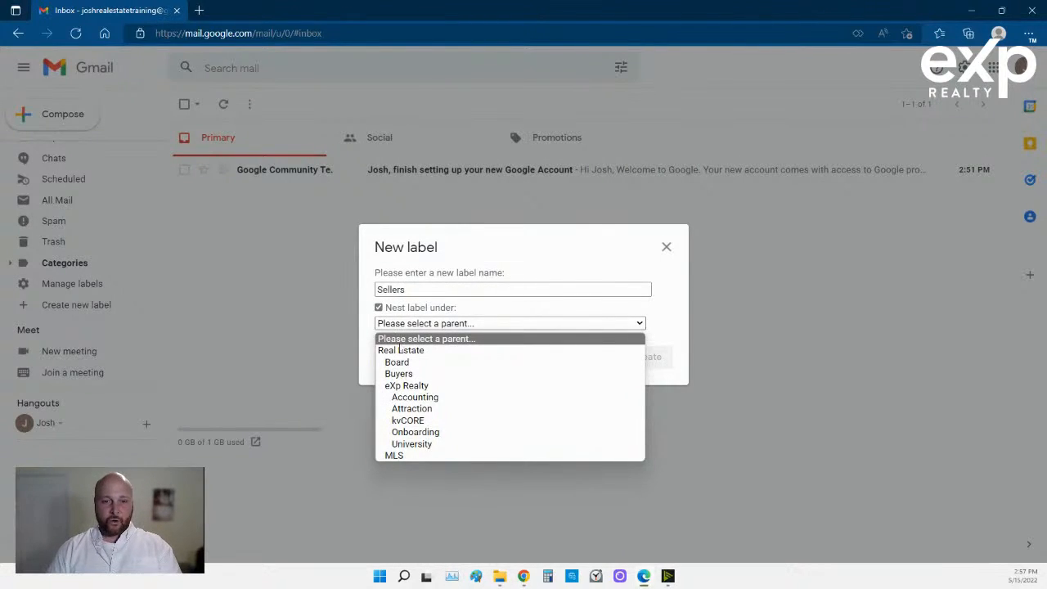
pyautogui.click(399, 350)
pyautogui.click(646, 358)
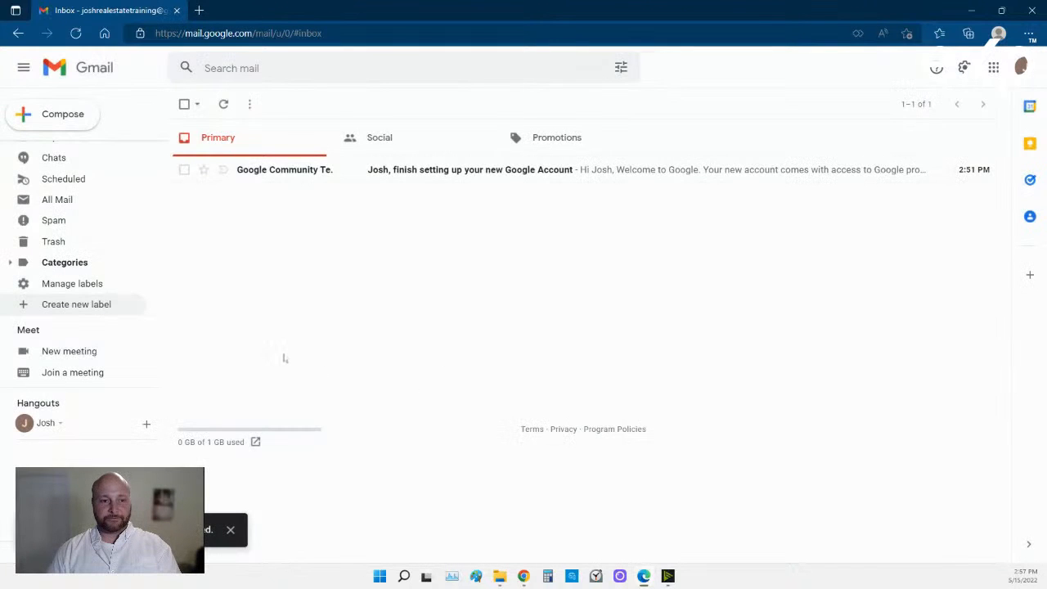
# Create a new label 'ZZZzzz...' nested under Real Estate.
pyautogui.click(72, 306)
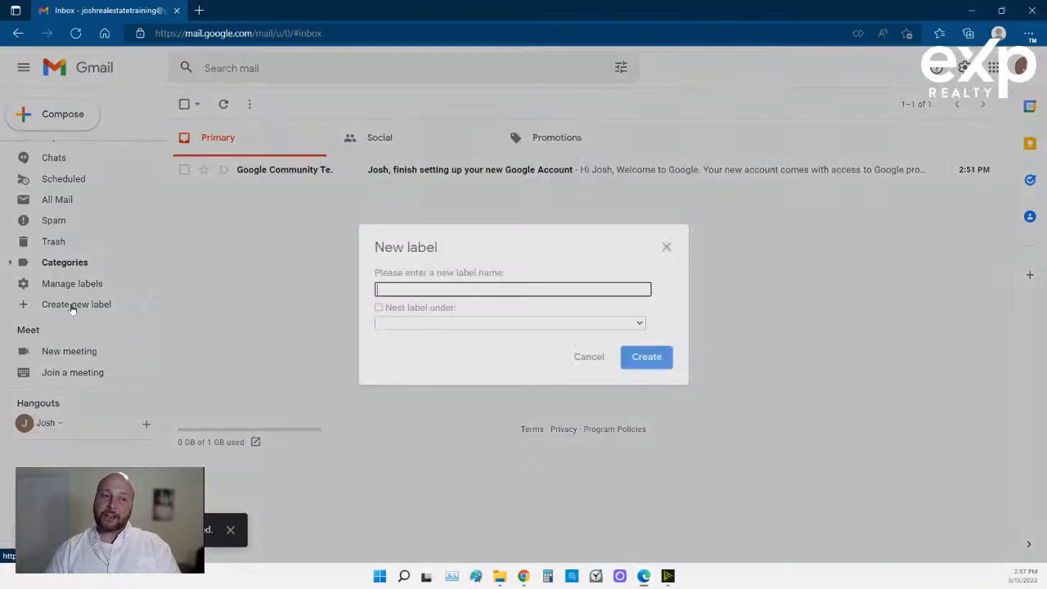
pyautogui.write('Z')
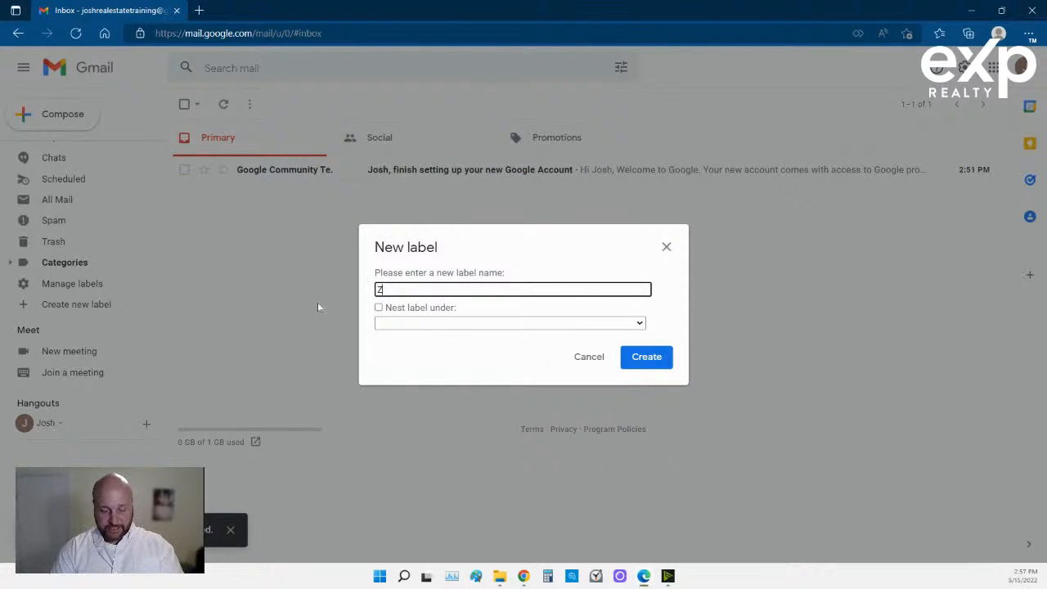
pyautogui.write('ZZzzz')
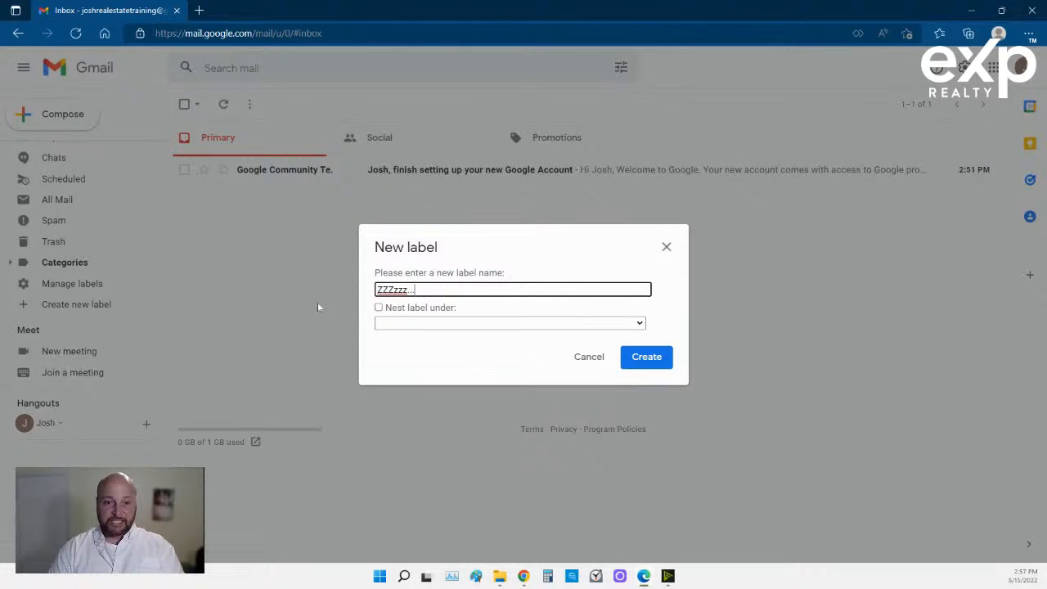
pyautogui.click(381, 307)
pyautogui.click(395, 325)
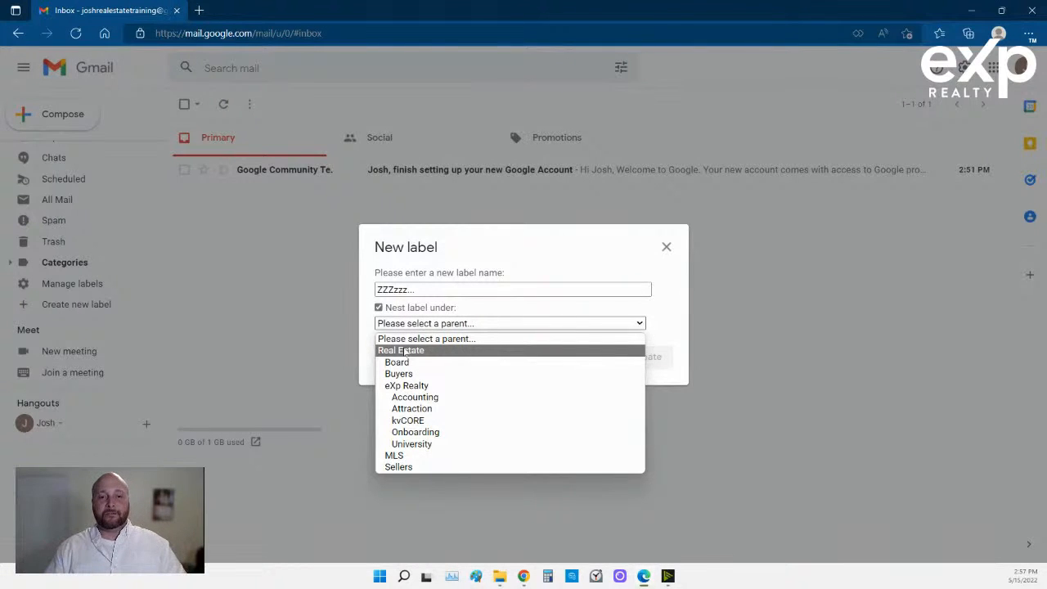
pyautogui.click(404, 351)
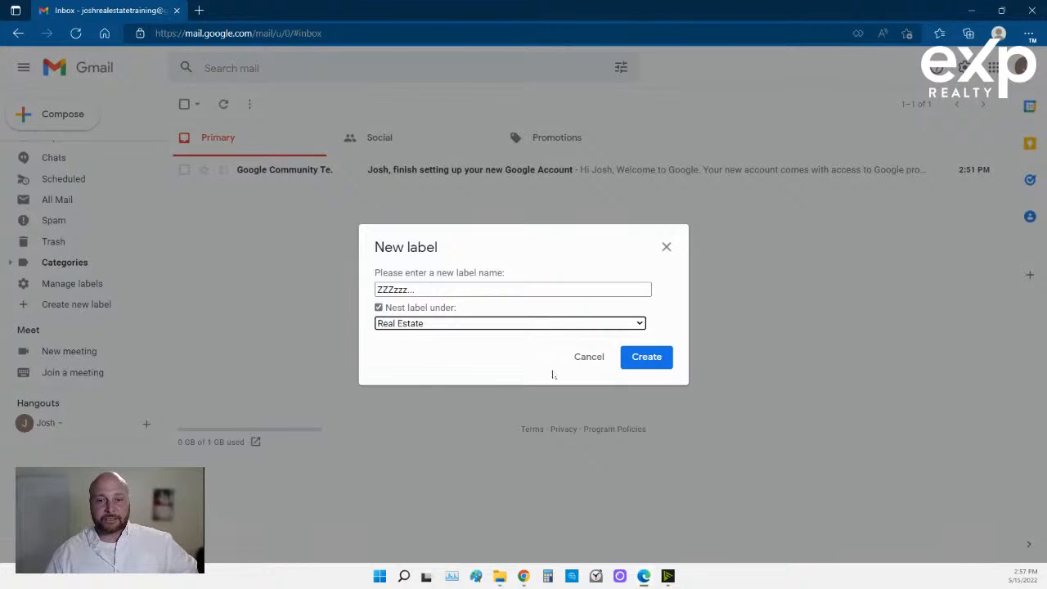
pyautogui.click(646, 358)
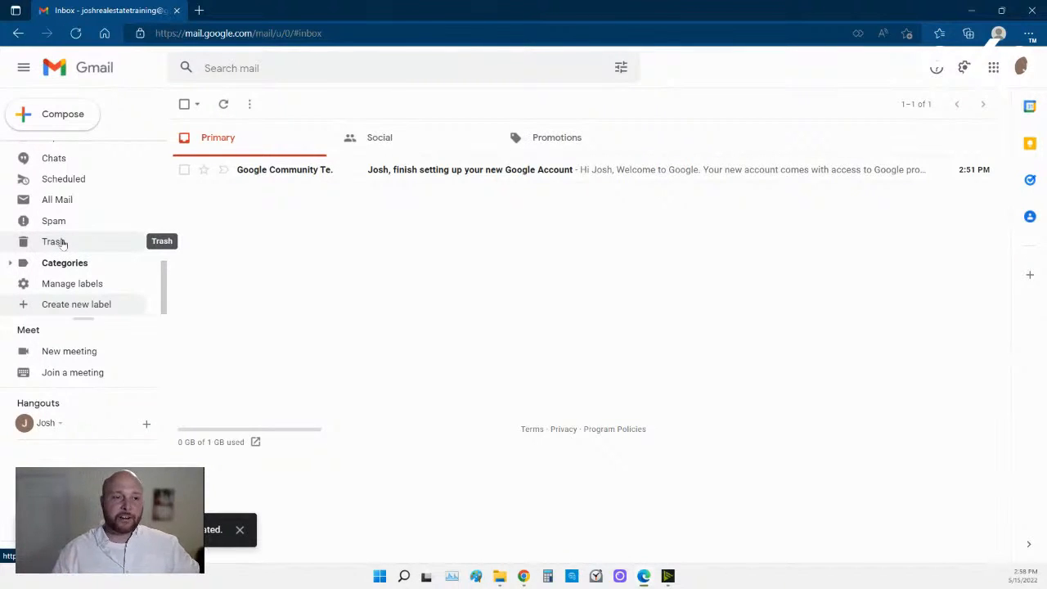
# Create a label '2022' nested under ZZZzzz....
pyautogui.click(67, 304)
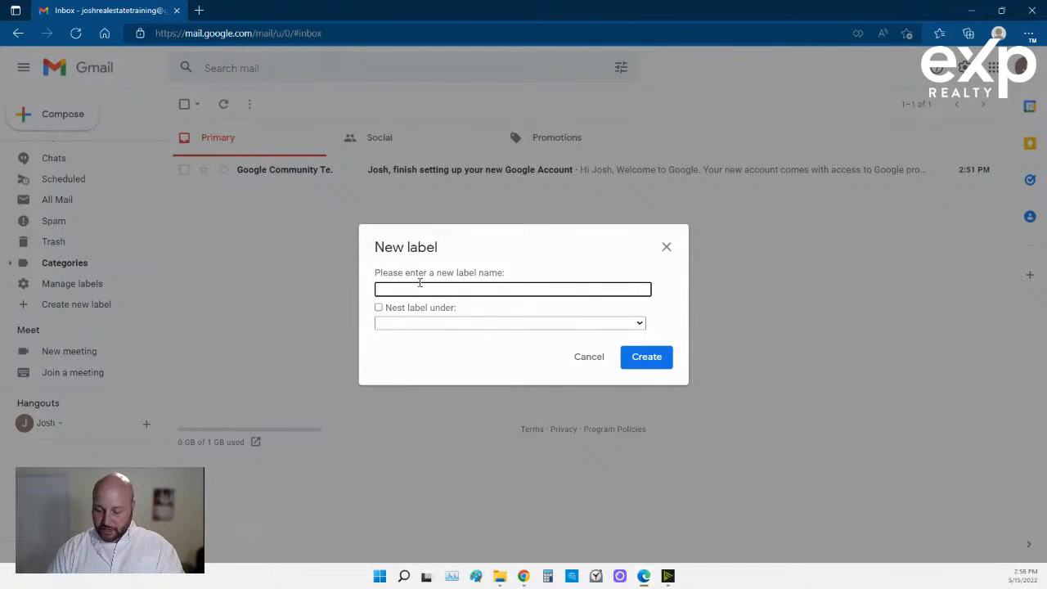
pyautogui.write('2022')
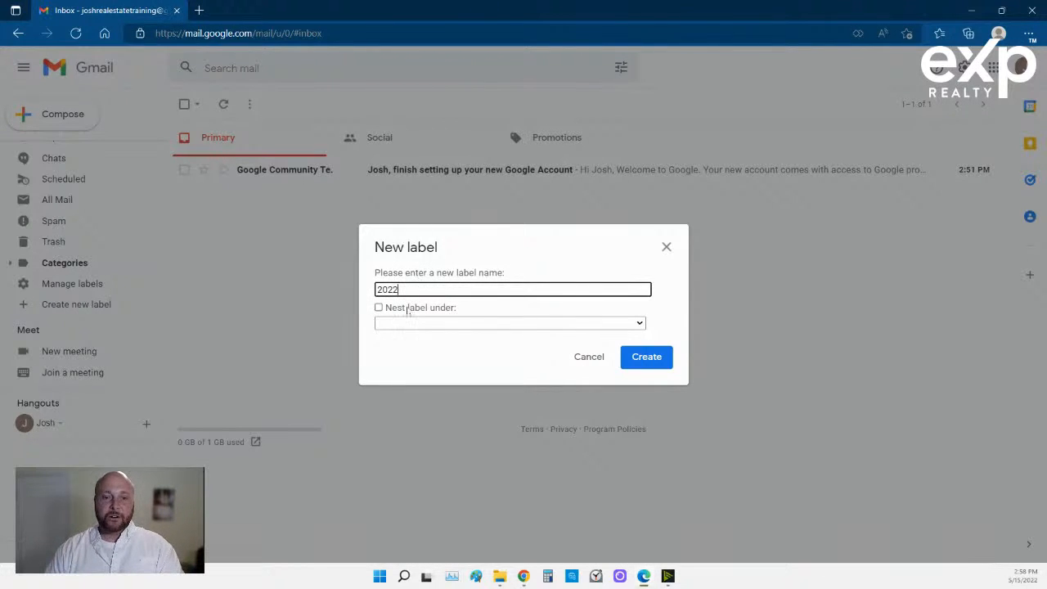
pyautogui.click(409, 308)
pyautogui.click(410, 324)
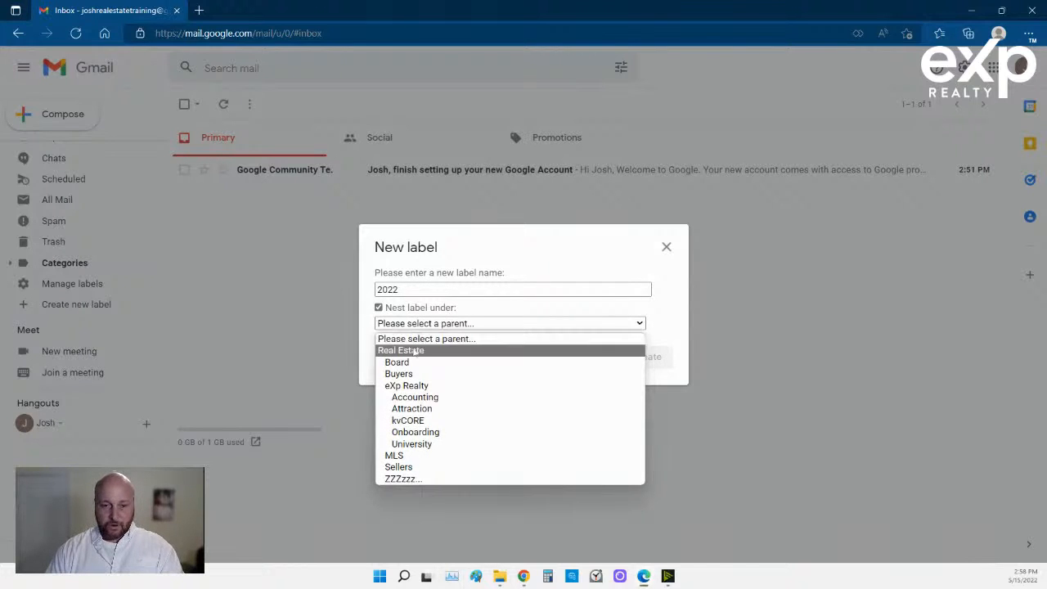
pyautogui.click(404, 478)
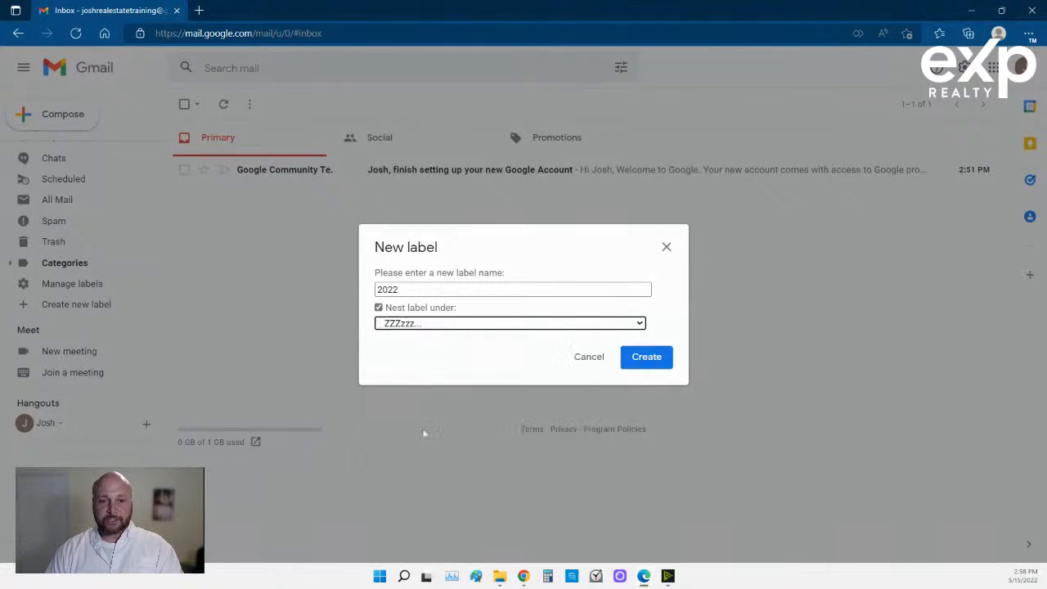
pyautogui.click(646, 360)
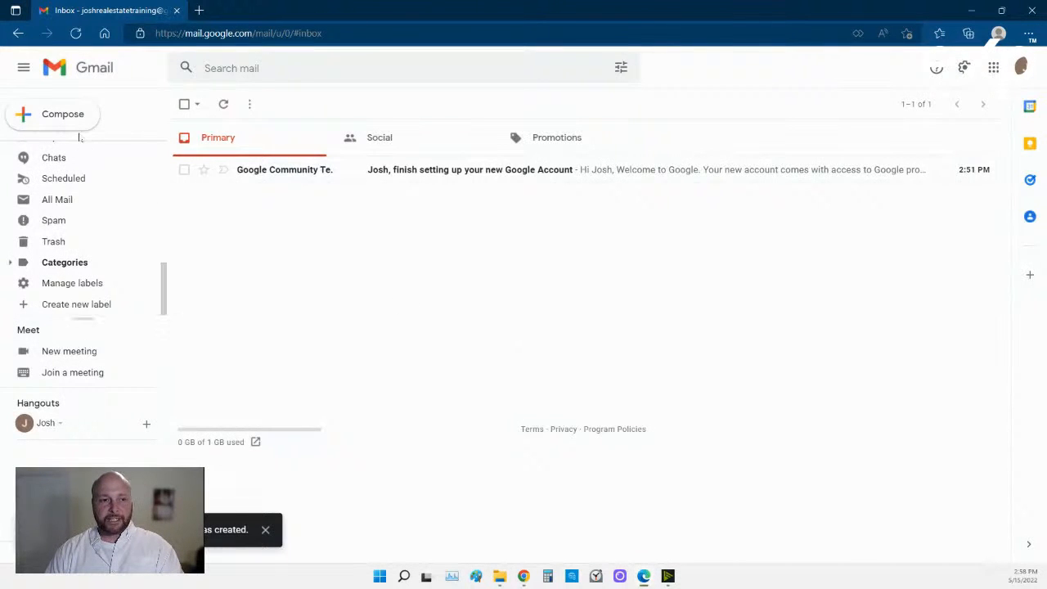
# Create labels '2021' and '2020', each nested under ZZZzzz....
pyautogui.click(80, 307)
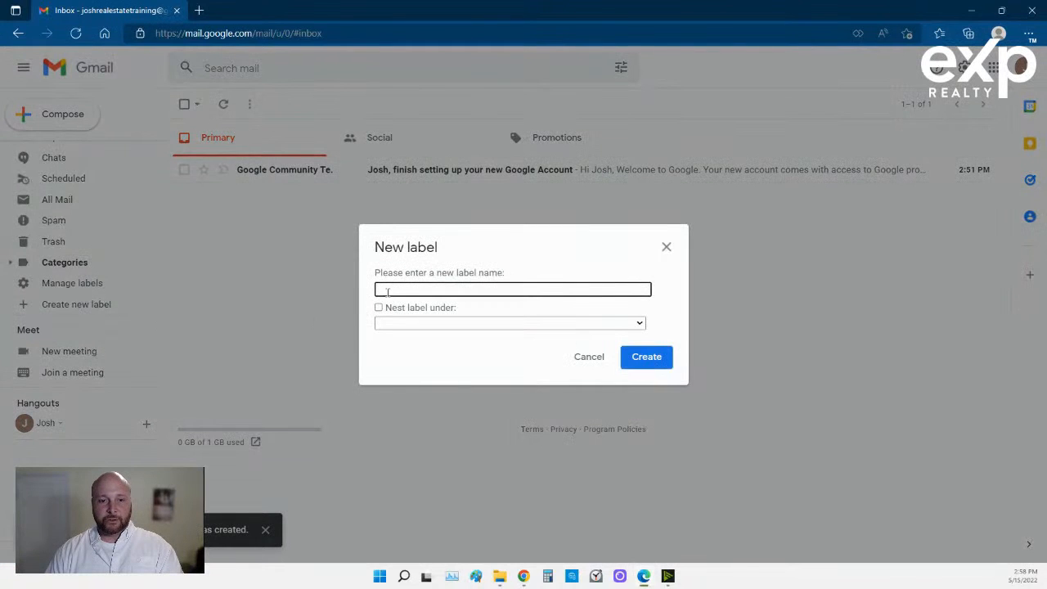
pyautogui.write('2022')
pyautogui.press('BackSpace')
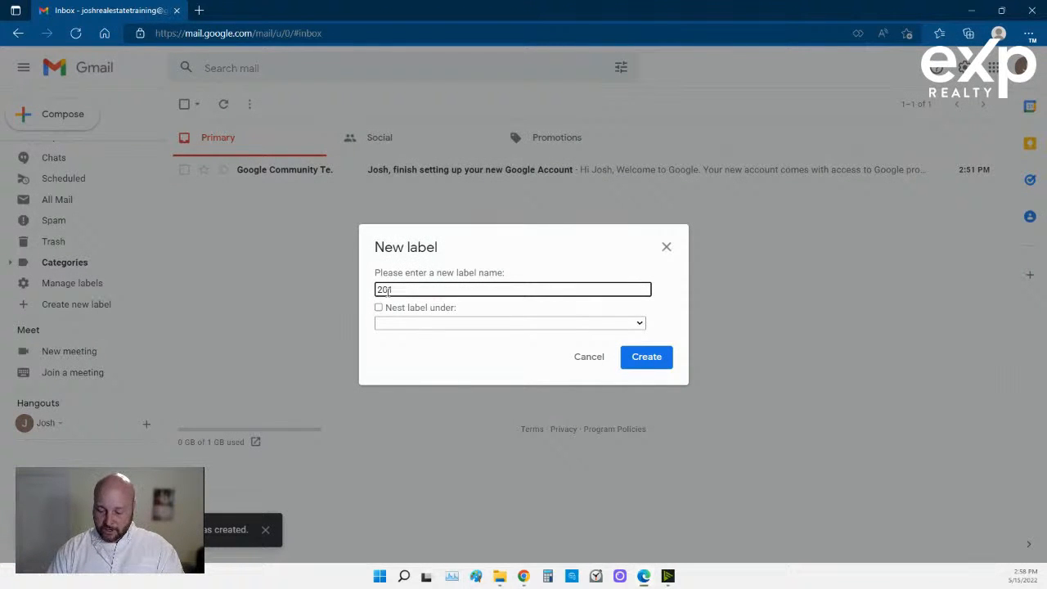
pyautogui.write('1')
pyautogui.click(378, 307)
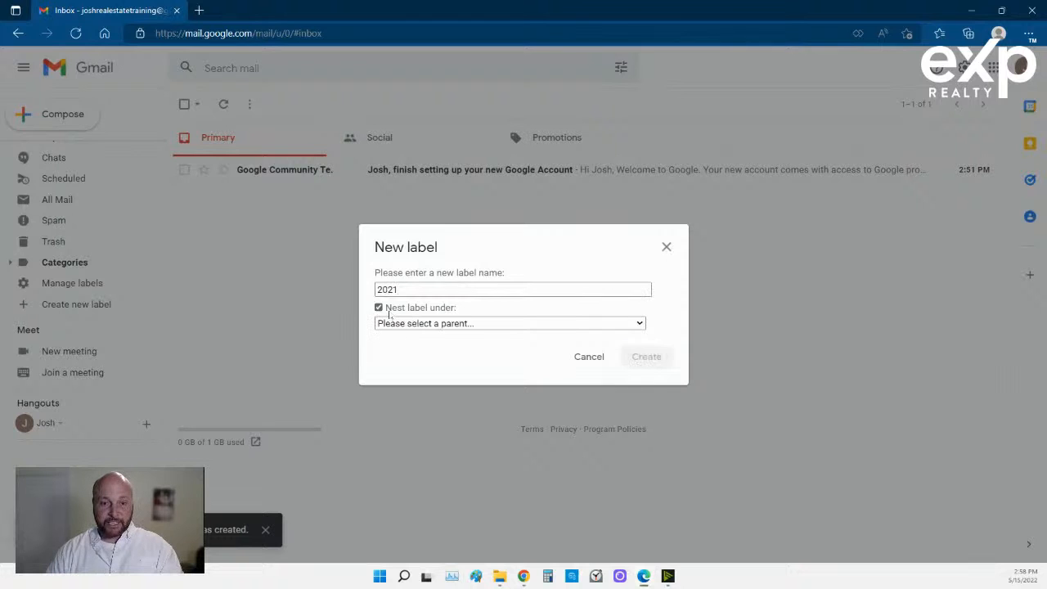
pyautogui.click(396, 325)
pyautogui.click(414, 481)
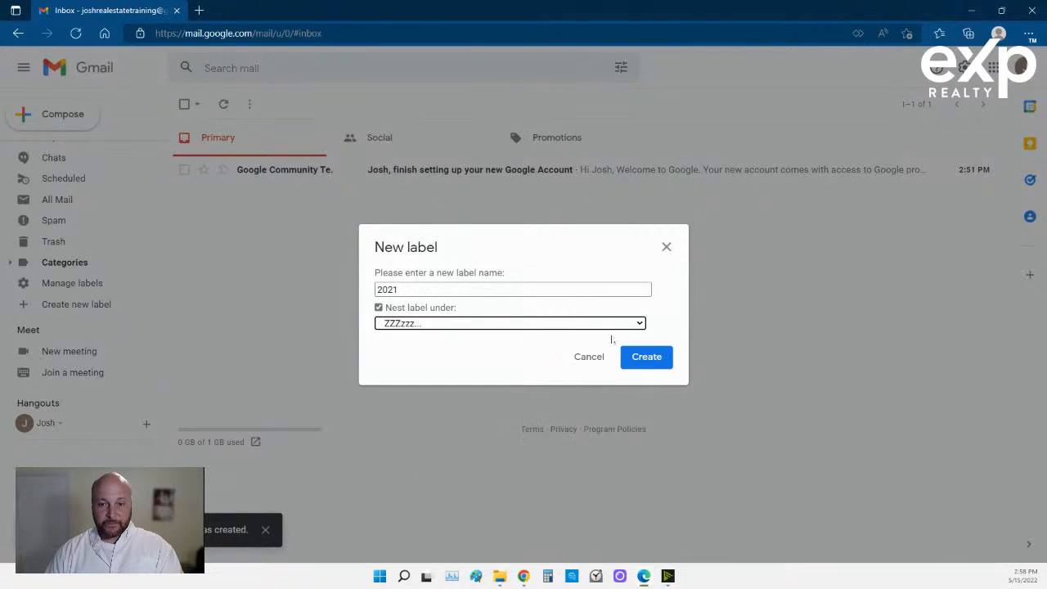
pyautogui.click(640, 364)
pyautogui.click(97, 308)
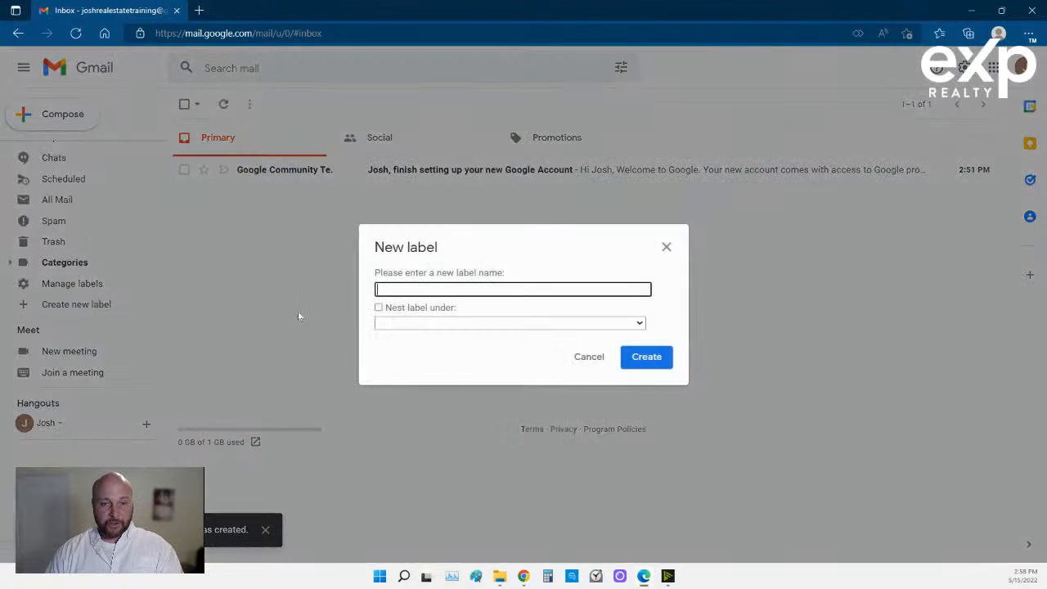
pyautogui.write('2020')
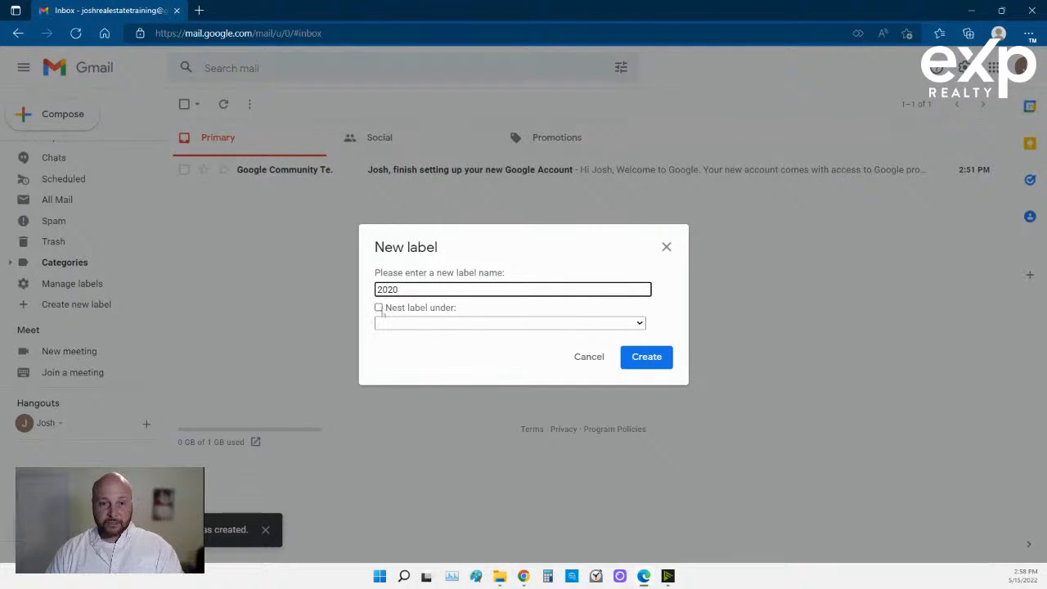
pyautogui.click(379, 307)
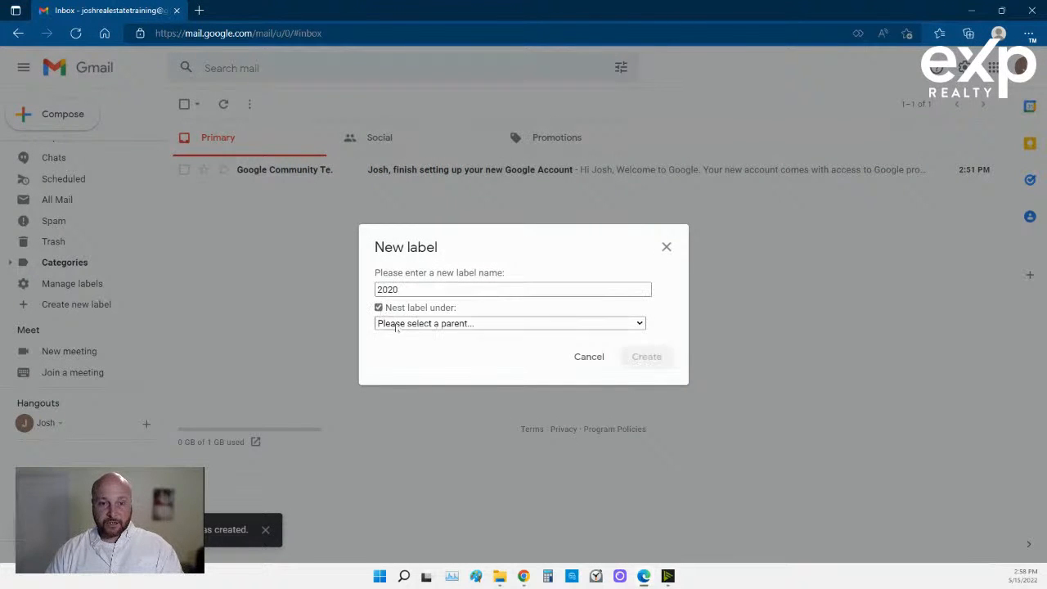
pyautogui.click(388, 323)
pyautogui.click(406, 479)
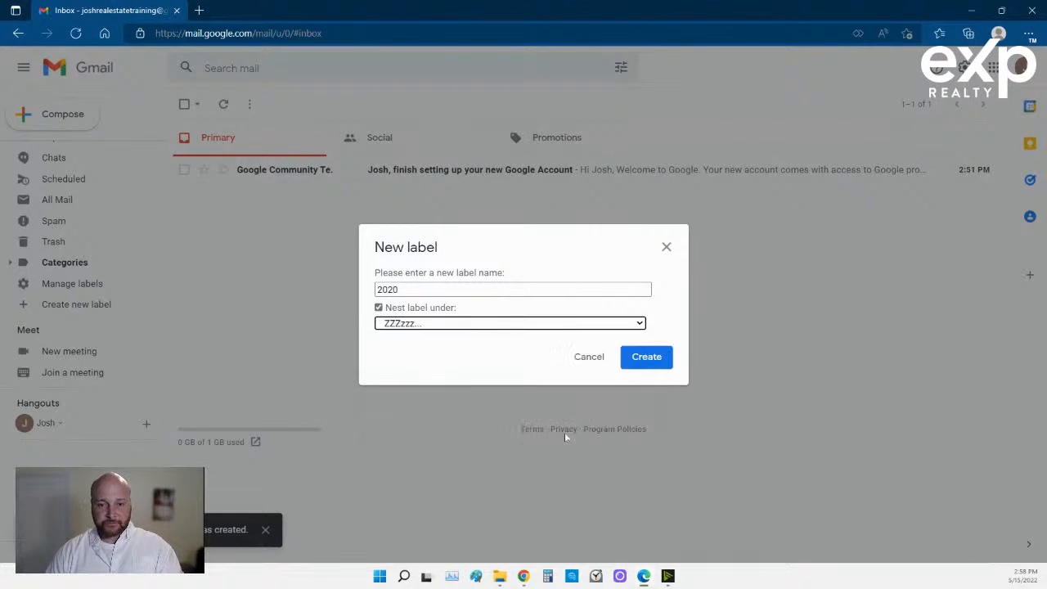
pyautogui.click(646, 357)
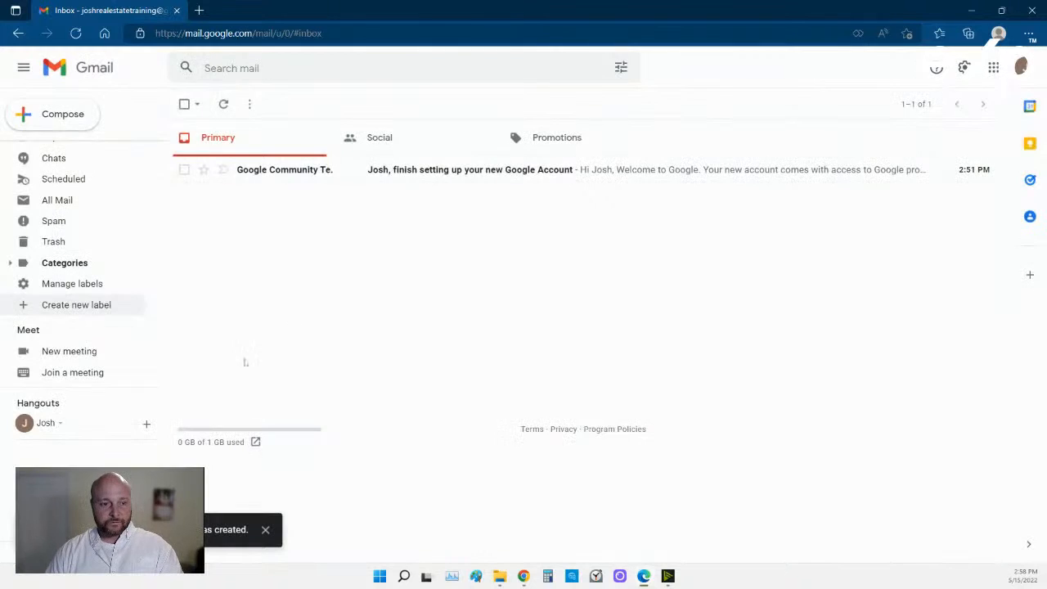
# Create labels '2019' and '2018', each nested under ZZZzzz....
pyautogui.click(82, 305)
pyautogui.write('2019')
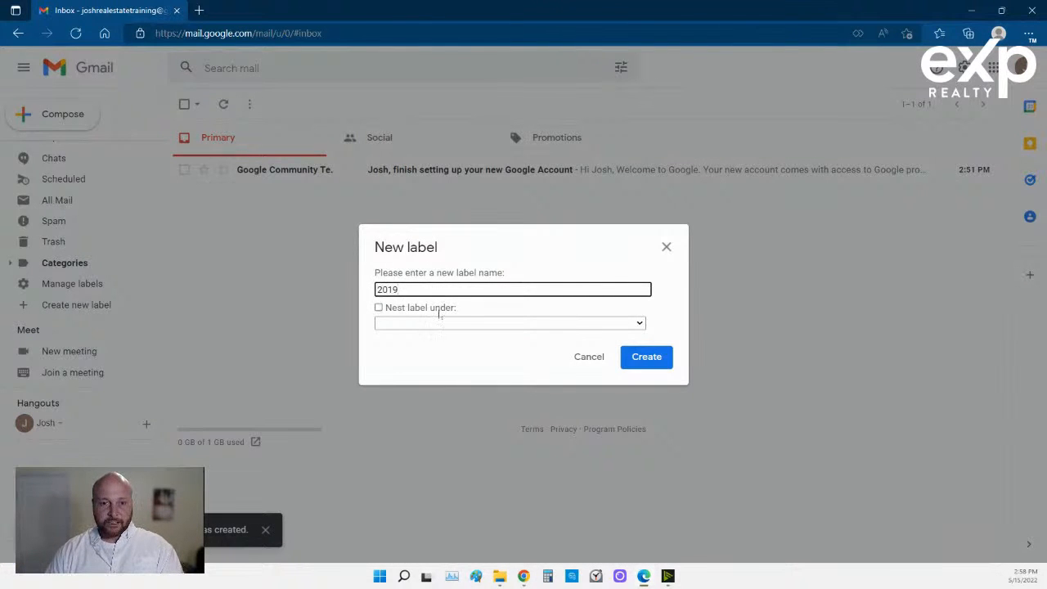
pyautogui.click(440, 309)
pyautogui.click(440, 324)
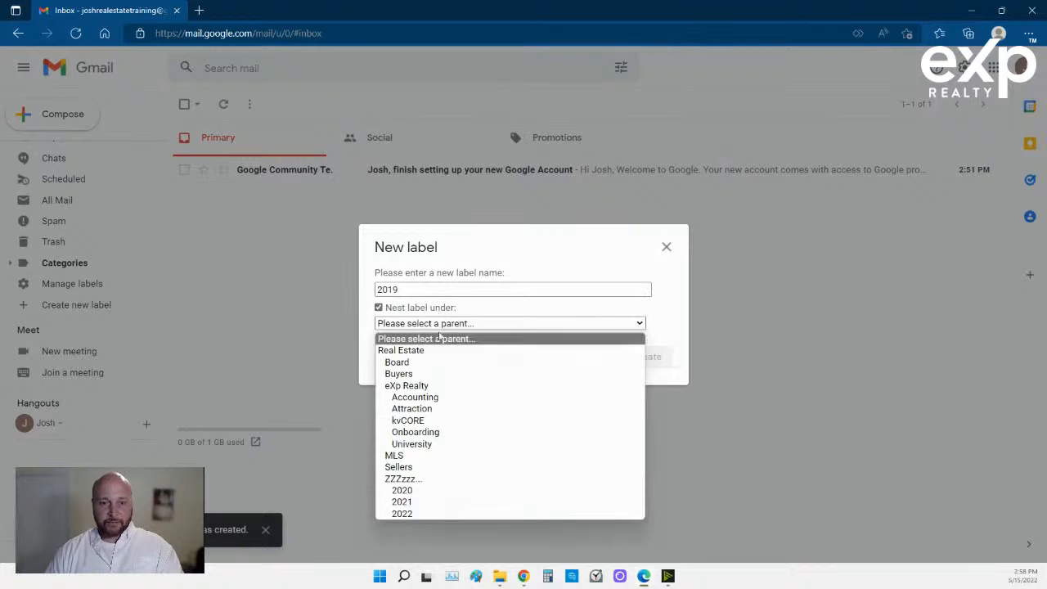
pyautogui.click(445, 479)
pyautogui.click(626, 365)
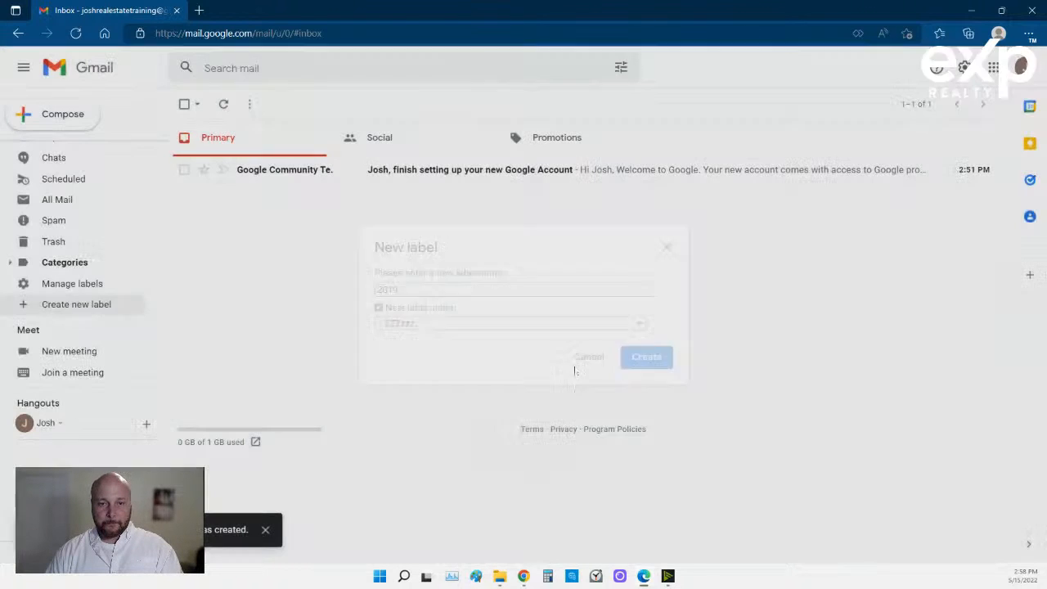
pyautogui.click(90, 304)
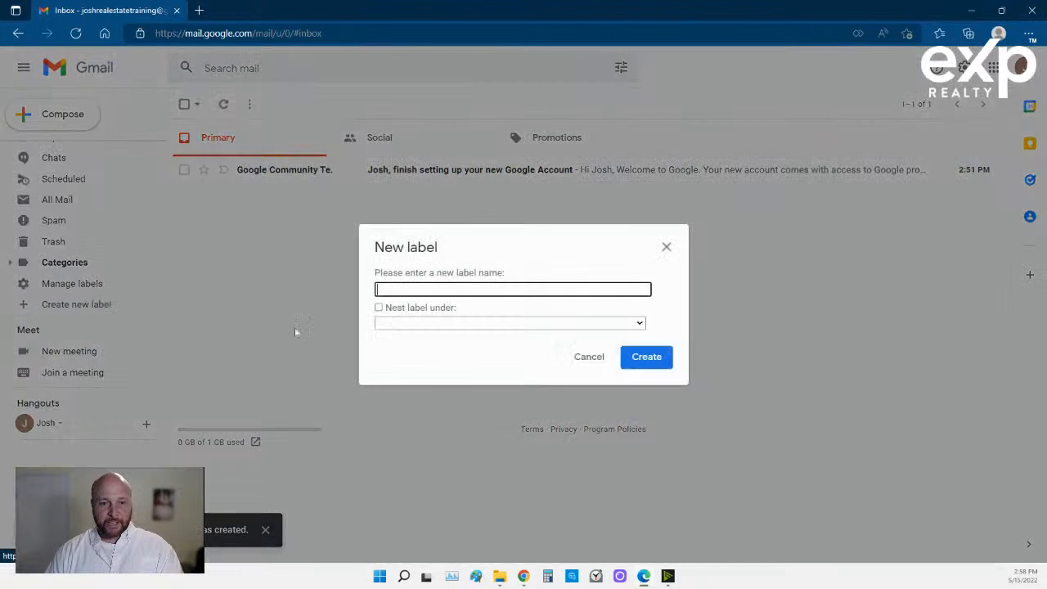
pyautogui.write('2018')
pyautogui.click(378, 307)
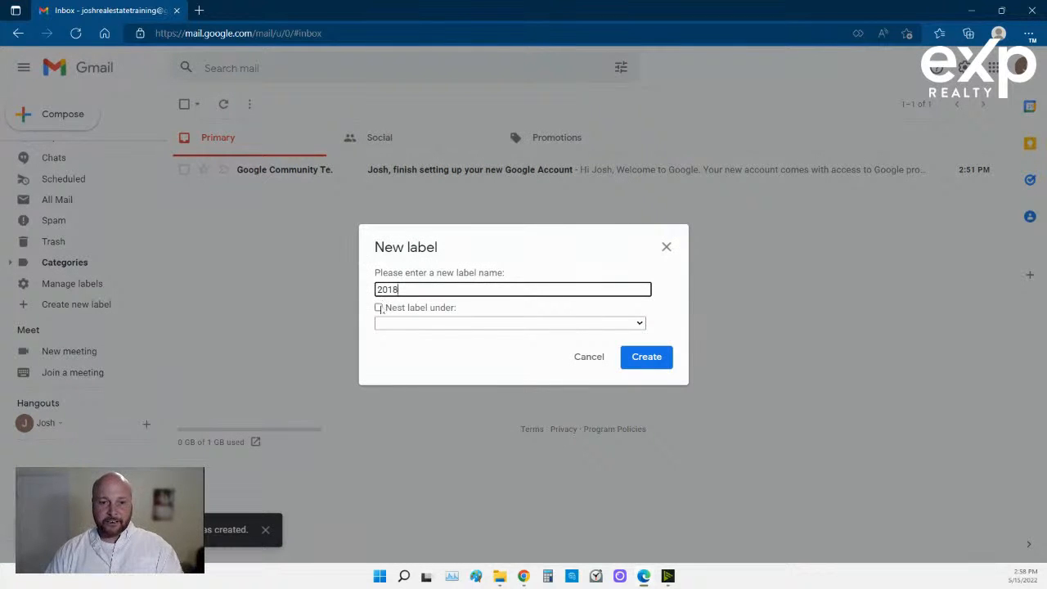
pyautogui.click(422, 324)
pyautogui.click(480, 479)
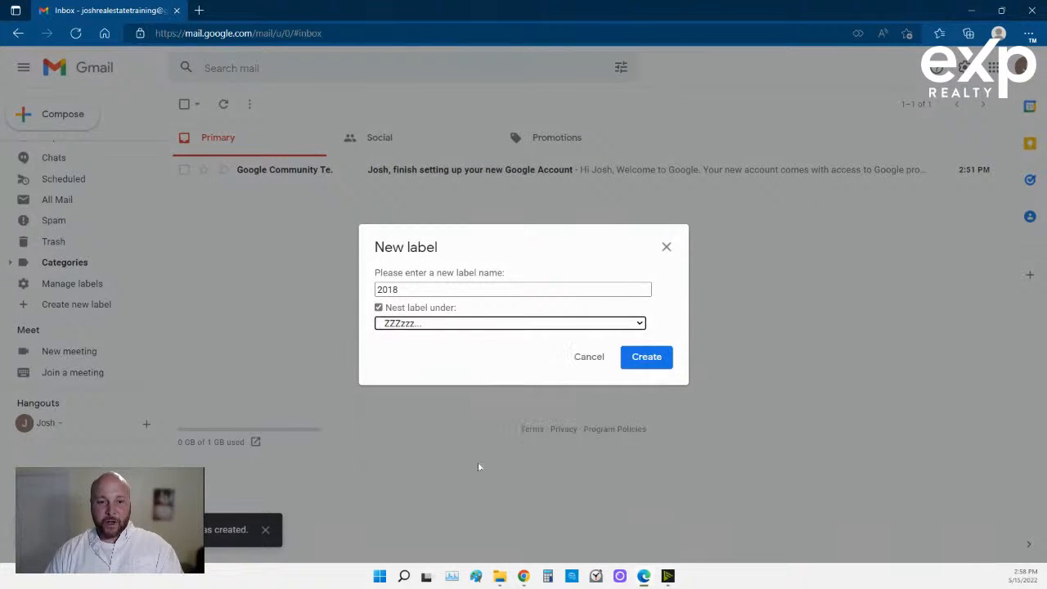
pyautogui.click(648, 362)
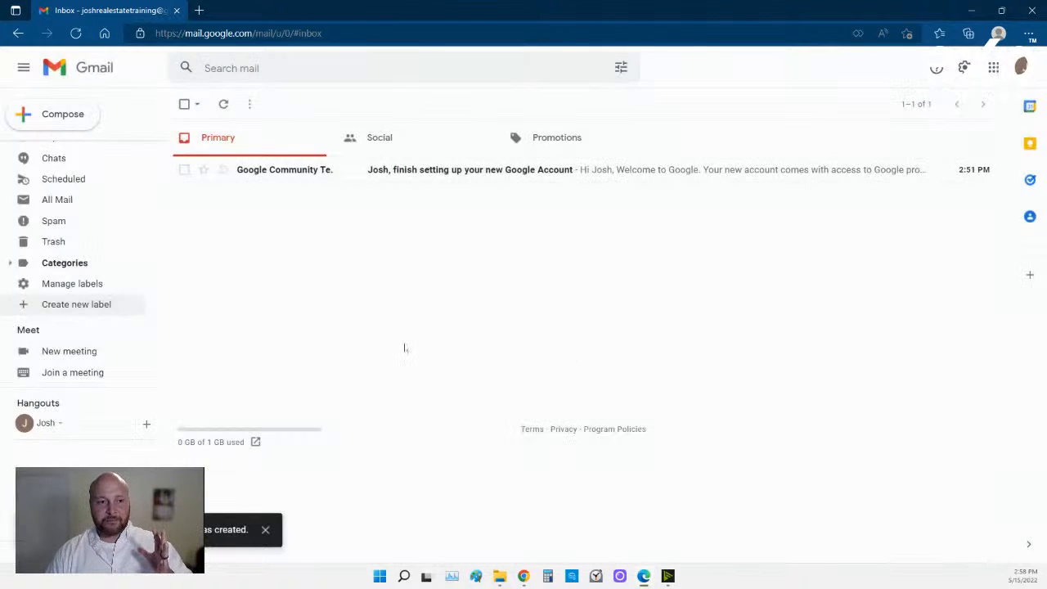
pyautogui.scroll(6, 87, 258)
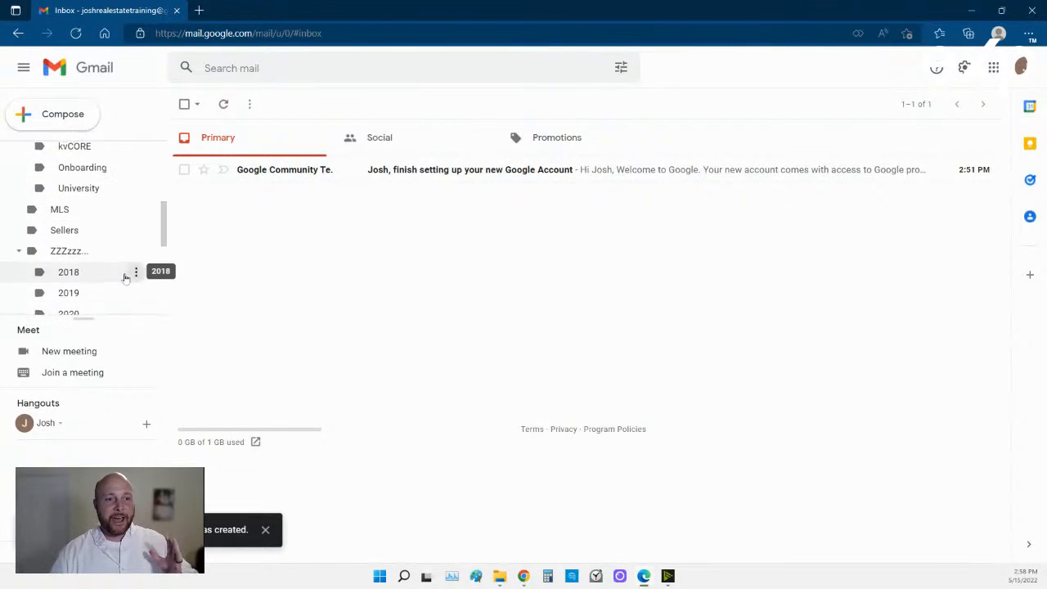
pyautogui.scroll(2, 125, 279)
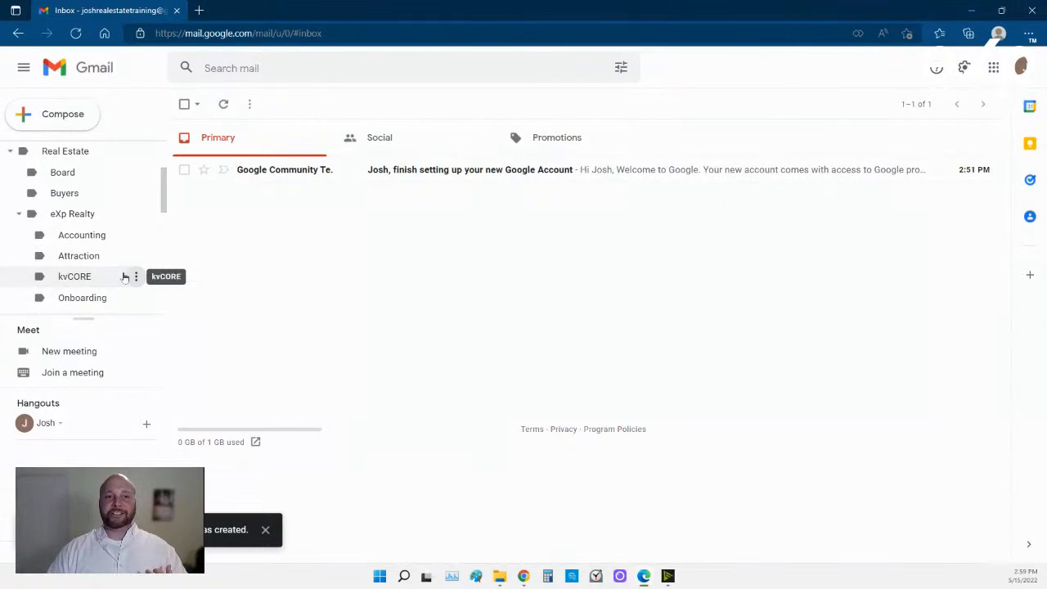
pyautogui.scroll(1, 112, 269)
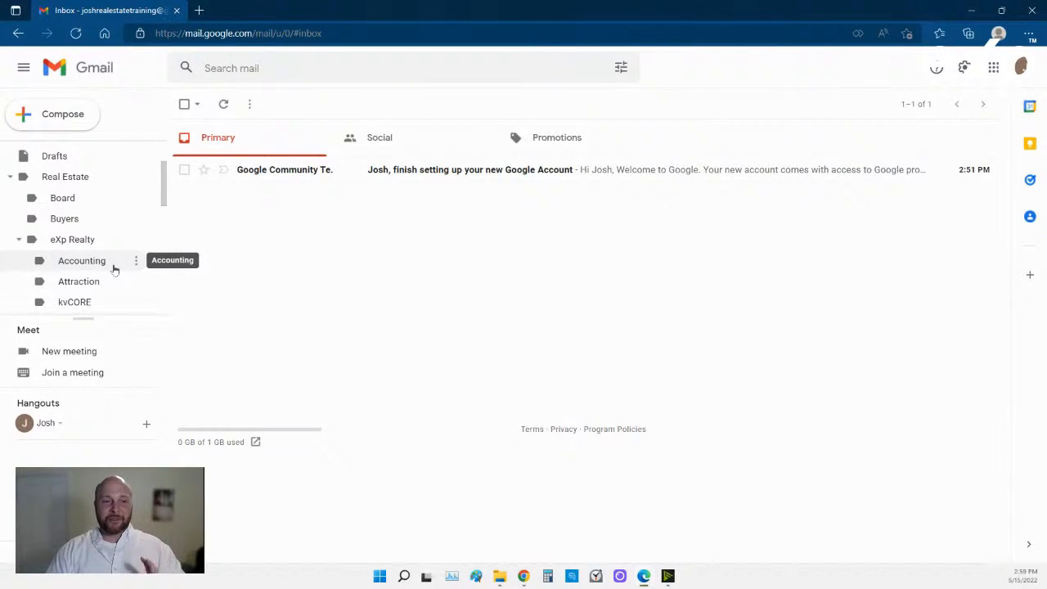
pyautogui.scroll(-10, 93, 252)
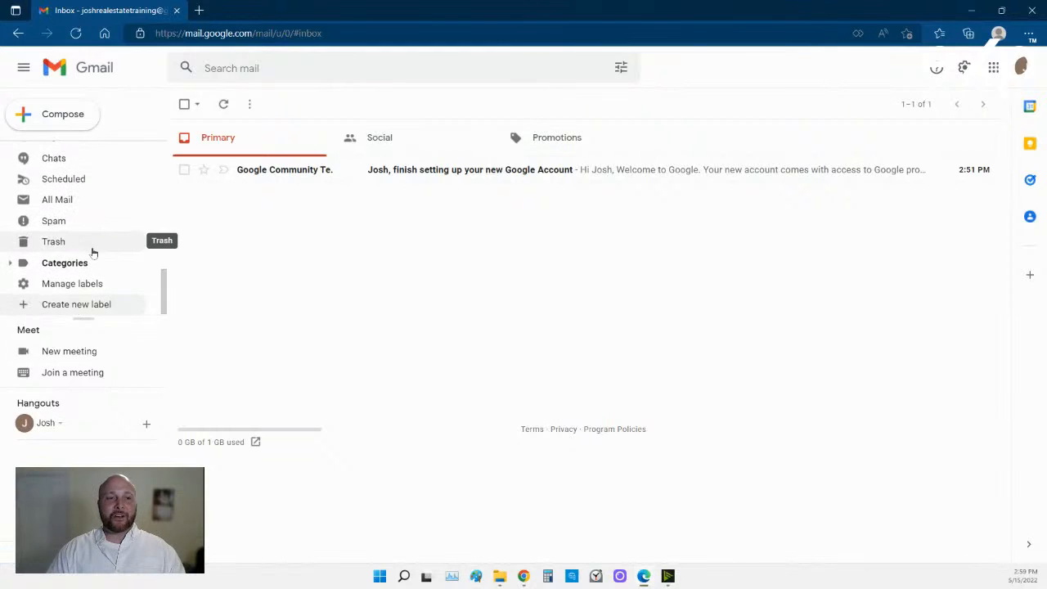
pyautogui.scroll(2, 90, 246)
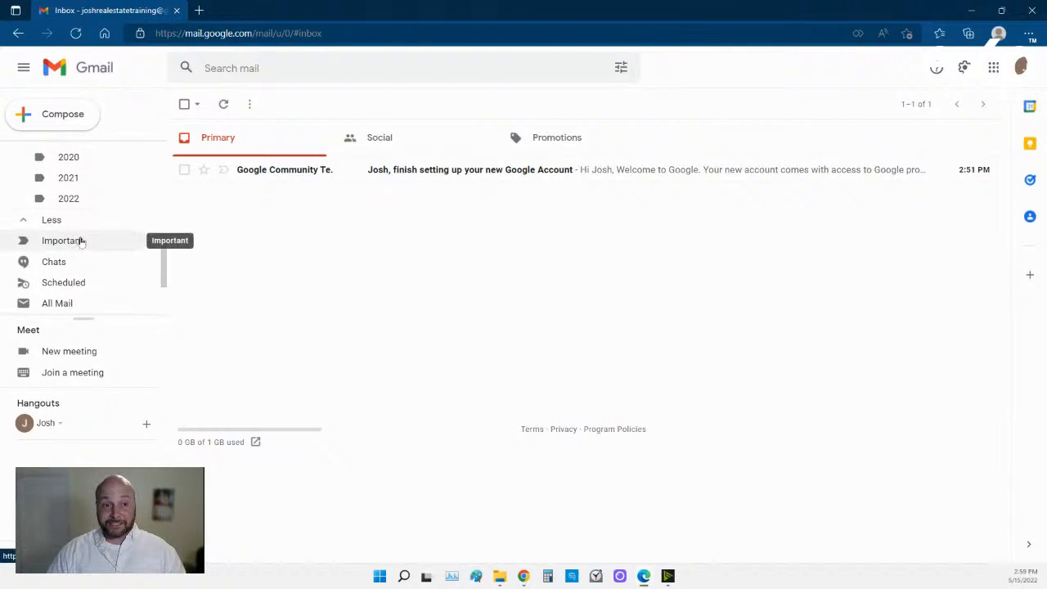
pyautogui.scroll(-3, 81, 245)
# Create a Buyers sublabel named with the client's initials, the client's name and 'YT -'.
pyautogui.click(82, 303)
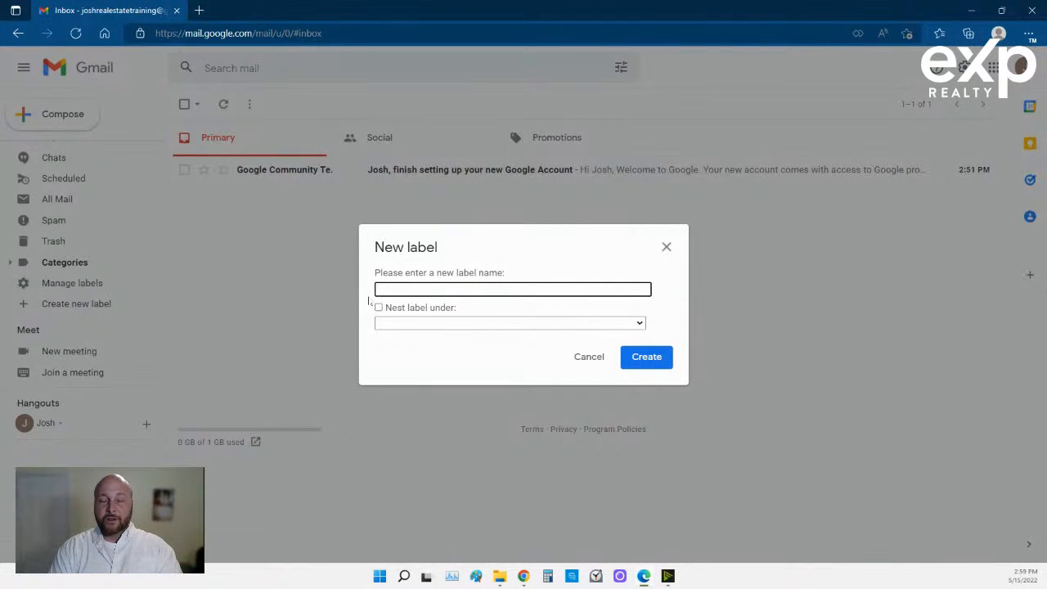
pyautogui.write('JB')
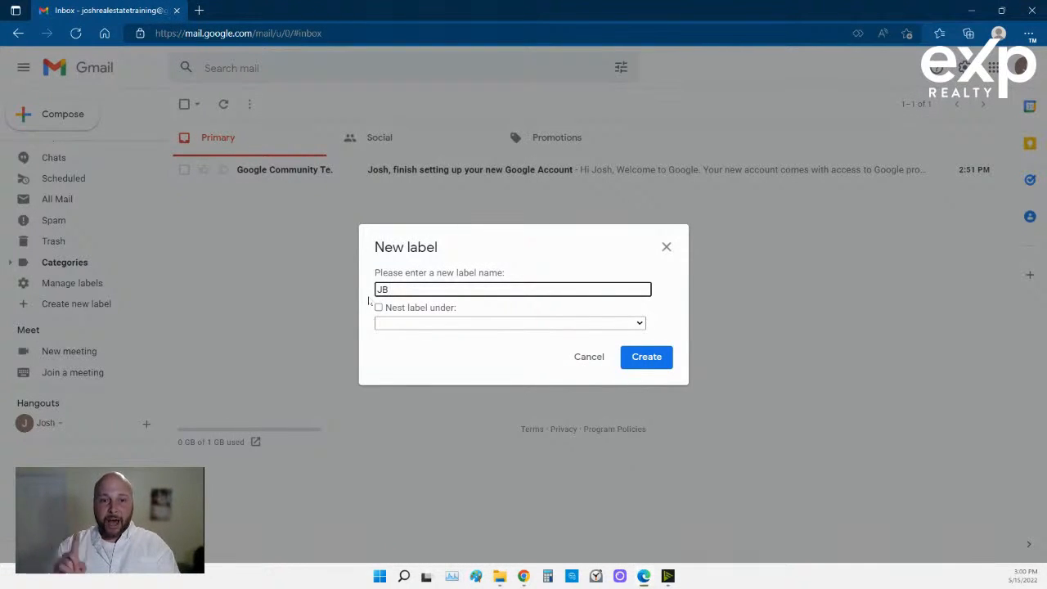
pyautogui.write('Josh B')
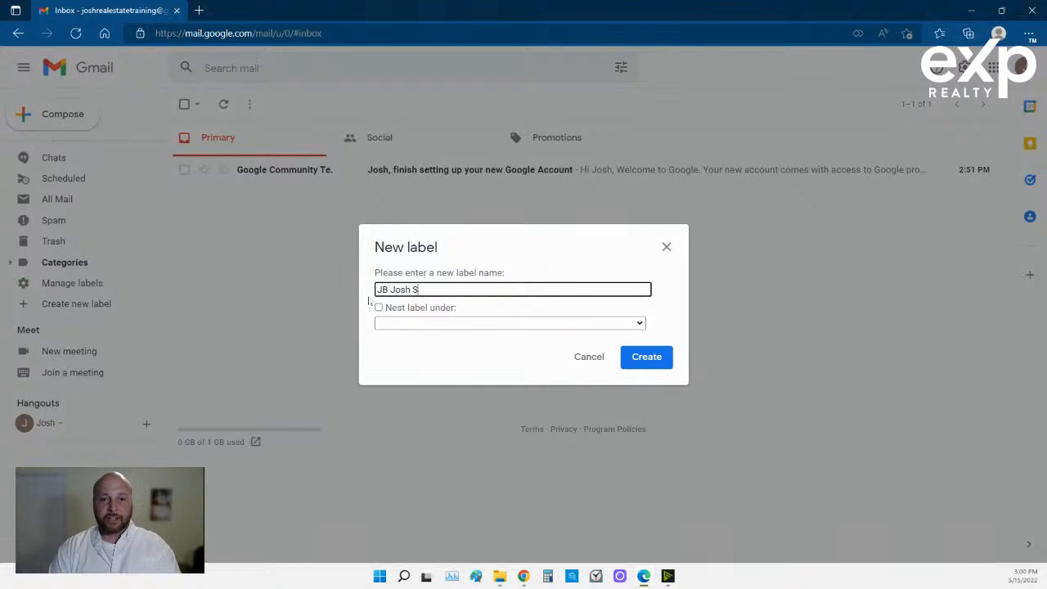
pyautogui.press('BackSpace')
pyautogui.press('BackSpace')
pyautogui.press('BackSpace')
pyautogui.write('h')
pyautogui.press('BackSpace')
pyautogui.press('BackSpace')
pyautogui.write('hn')
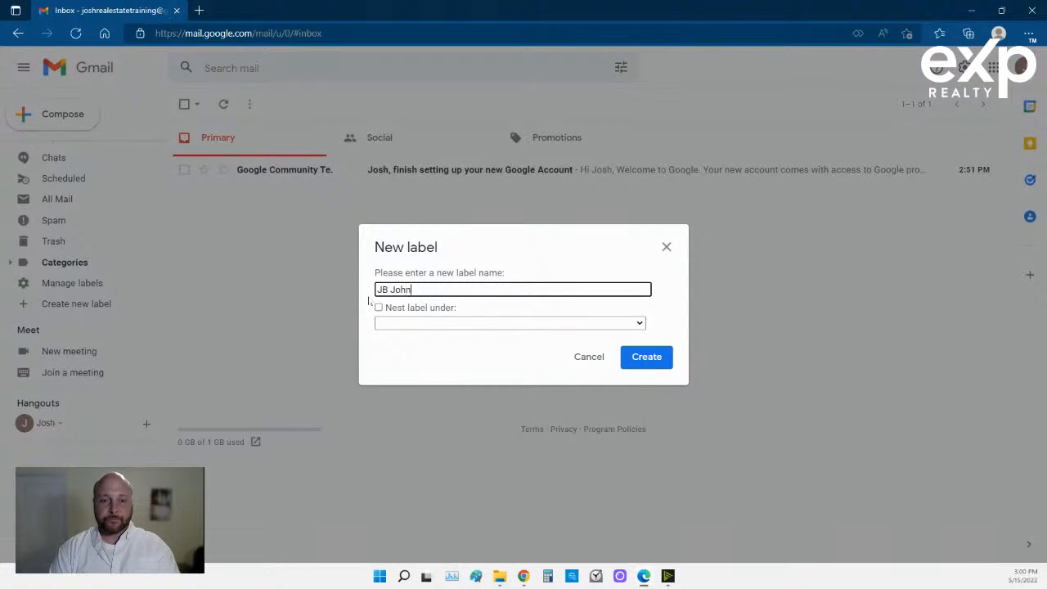
pyautogui.write(' Smith')
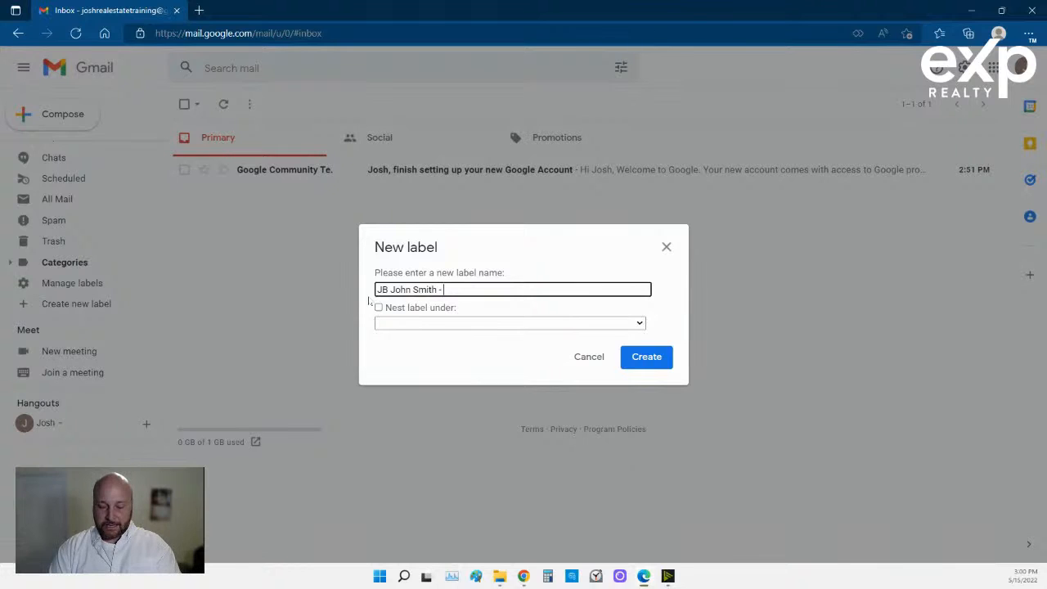
pyautogui.write(' - YT')
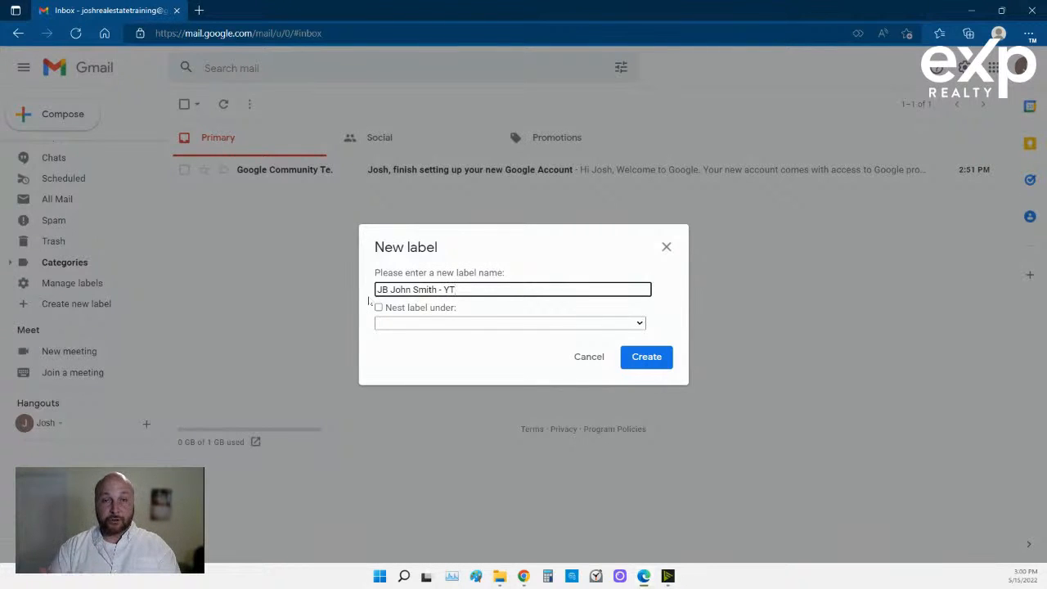
pyautogui.write(' -')
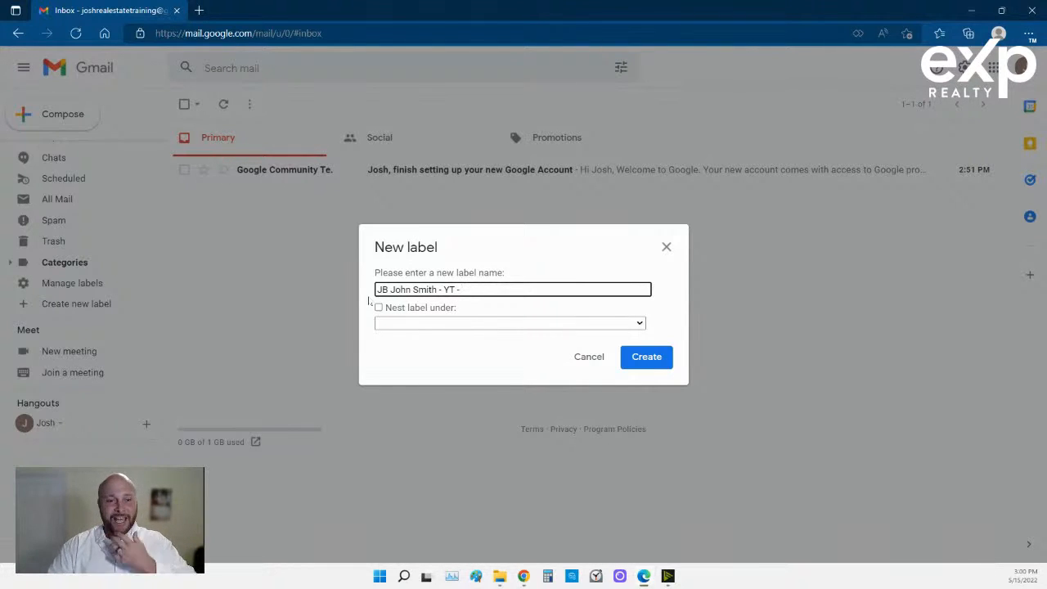
pyautogui.click(421, 322)
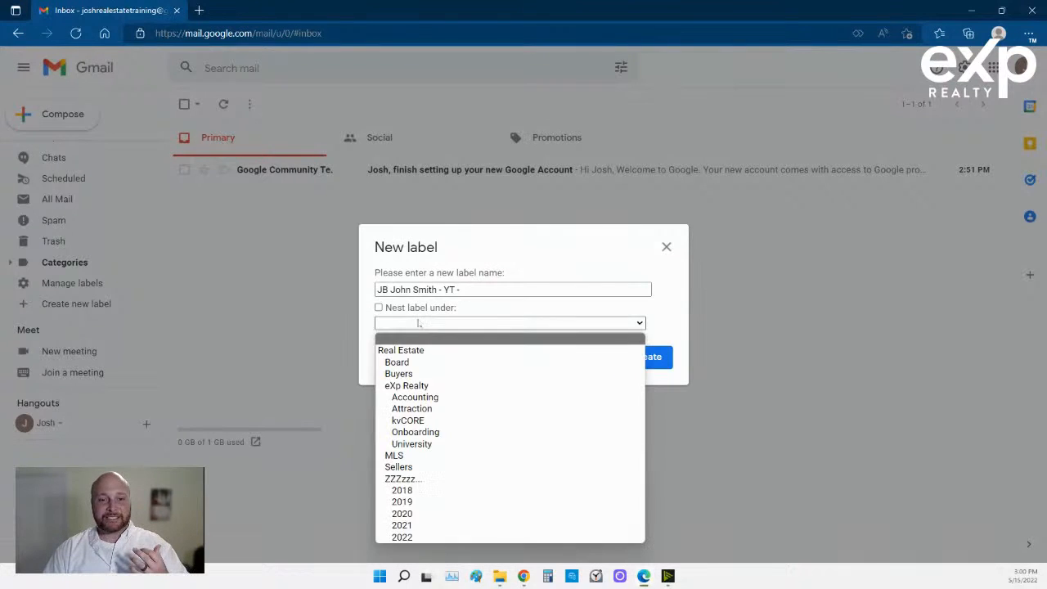
pyautogui.click(412, 373)
pyautogui.click(644, 357)
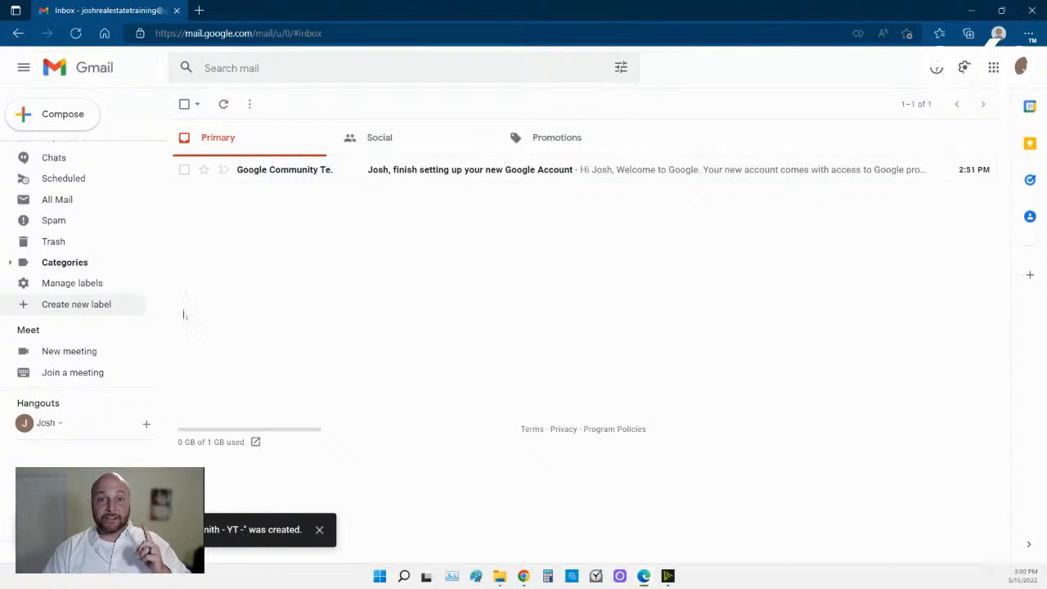
# Create a Sellers sublabel with initials, property address, client name and 'YT / Ref / Callin'.
pyautogui.click(98, 306)
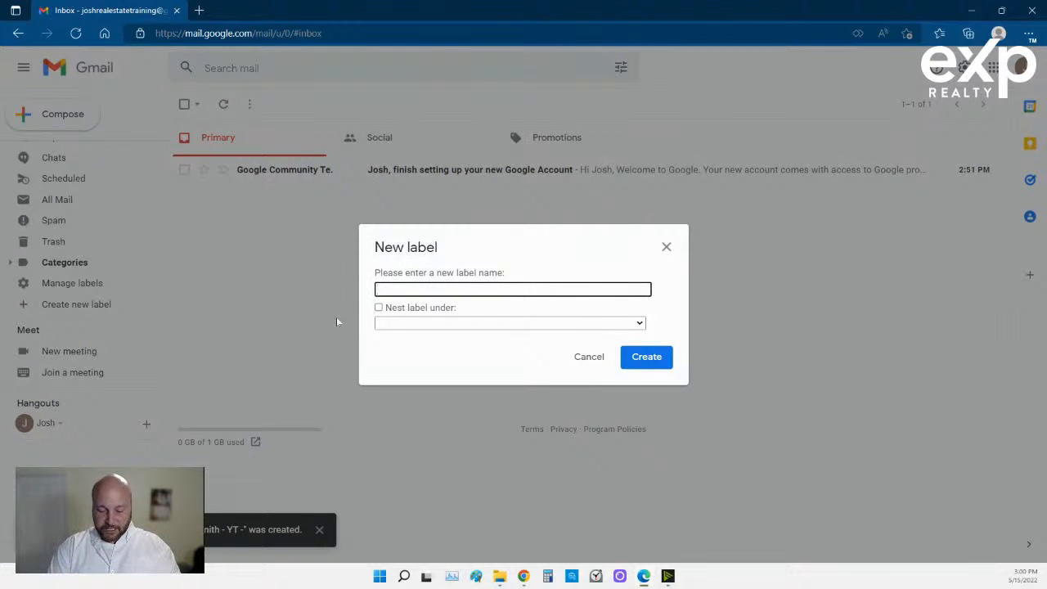
pyautogui.write('JB')
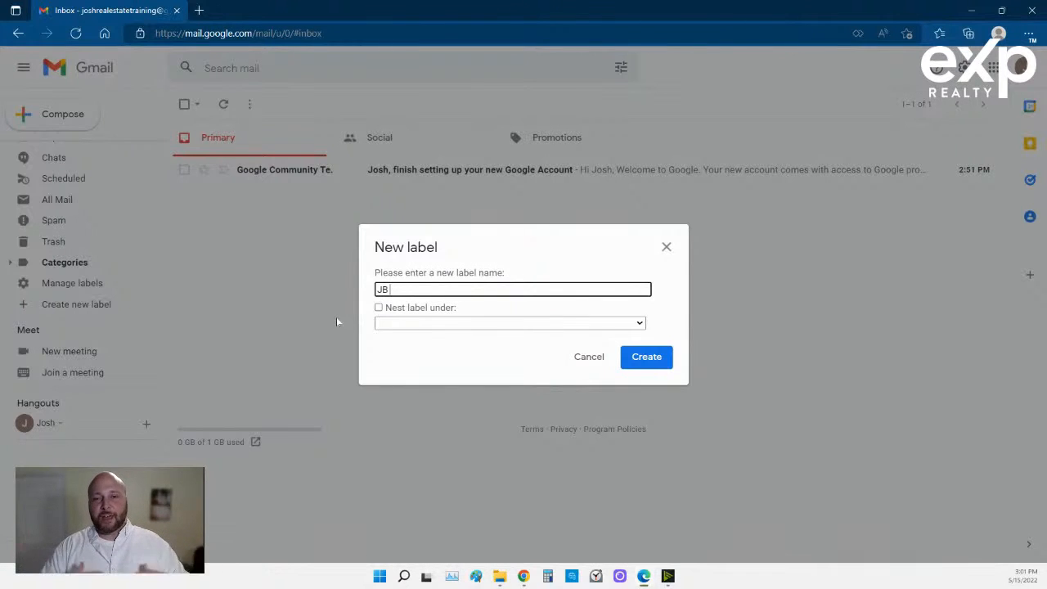
pyautogui.write('1')
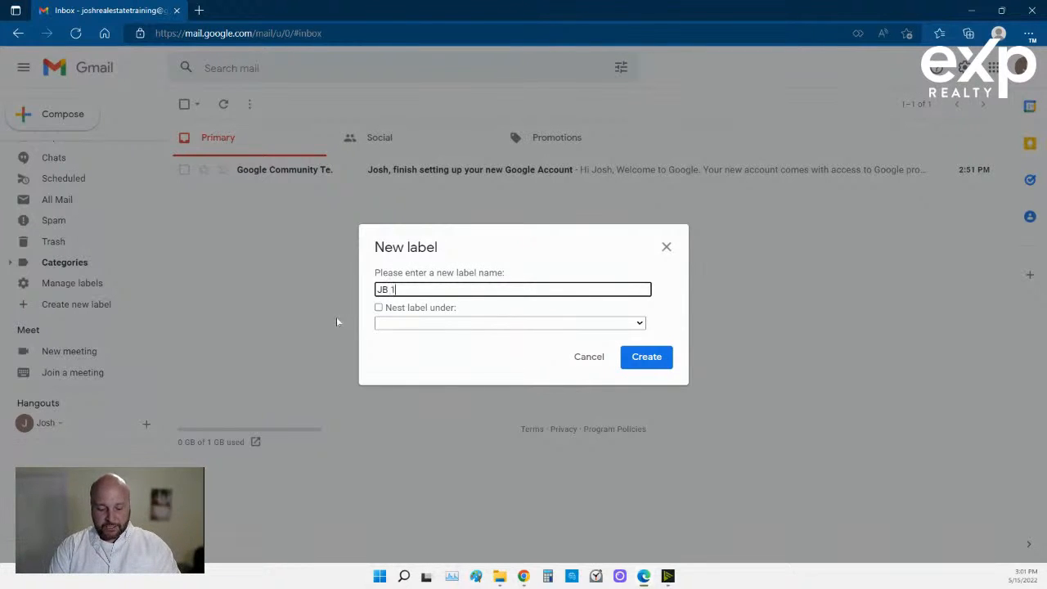
pyautogui.write('234 Fa')
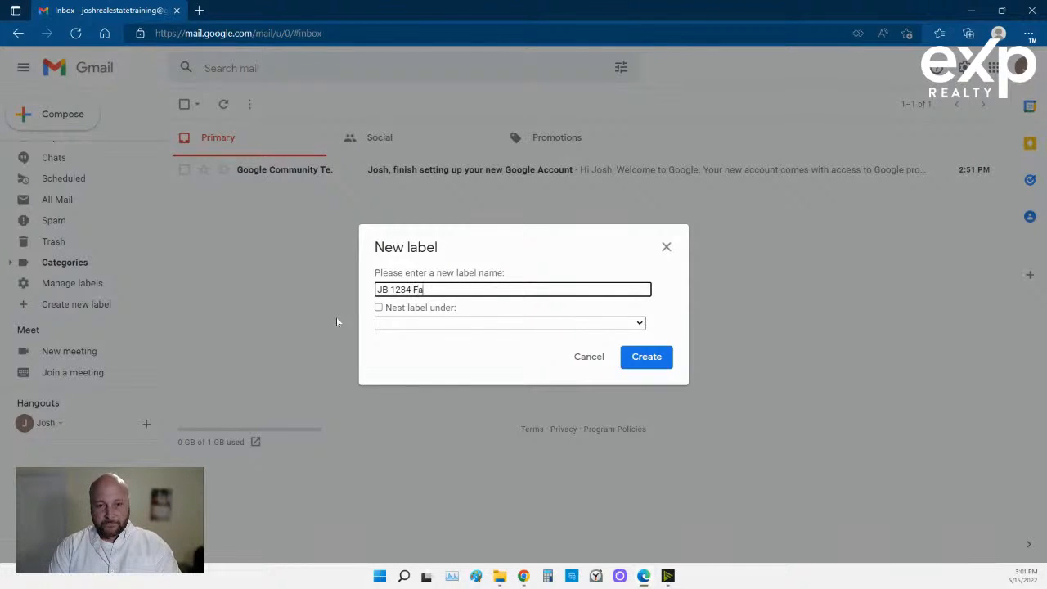
pyautogui.write('ke Street')
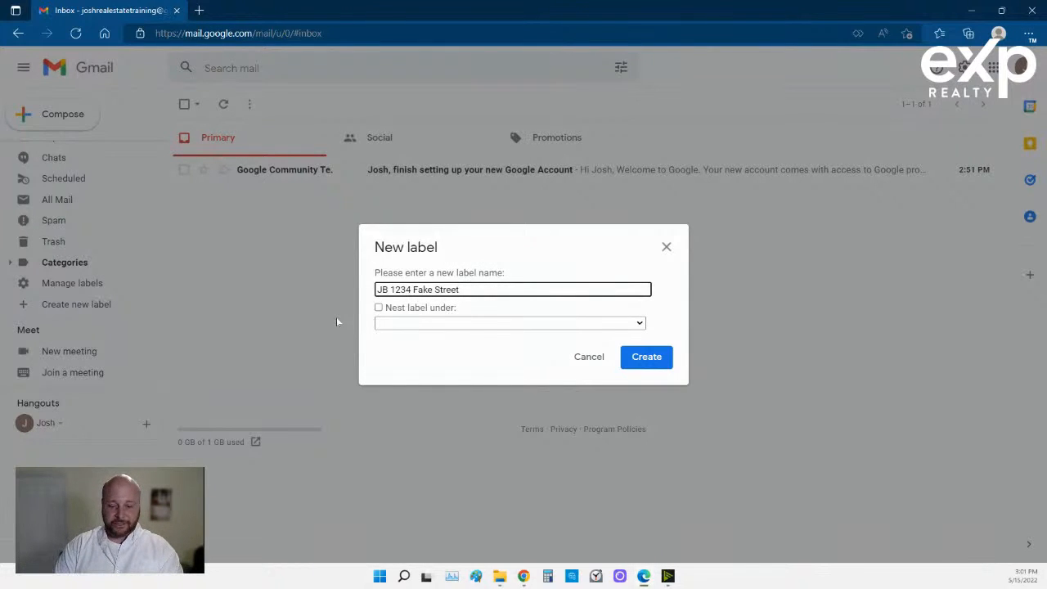
pyautogui.write('-')
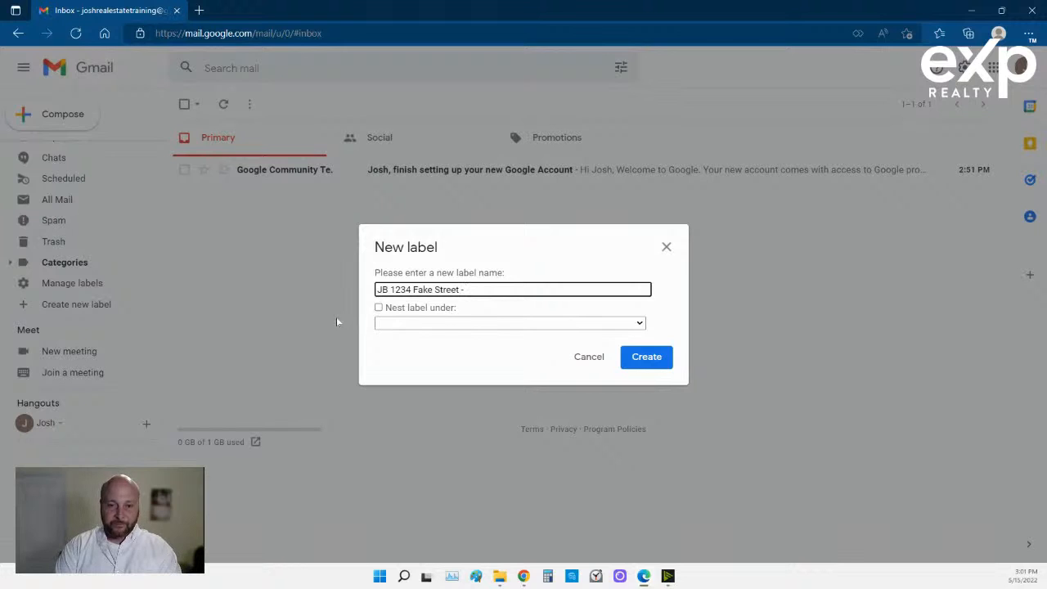
pyautogui.press('BackSpace')
pyautogui.press('BackSpace')
pyautogui.press('BackSpace')
pyautogui.press('BackSpace')
pyautogui.press('BackSpace')
pyautogui.press('BackSpace')
pyautogui.press('BackSpace')
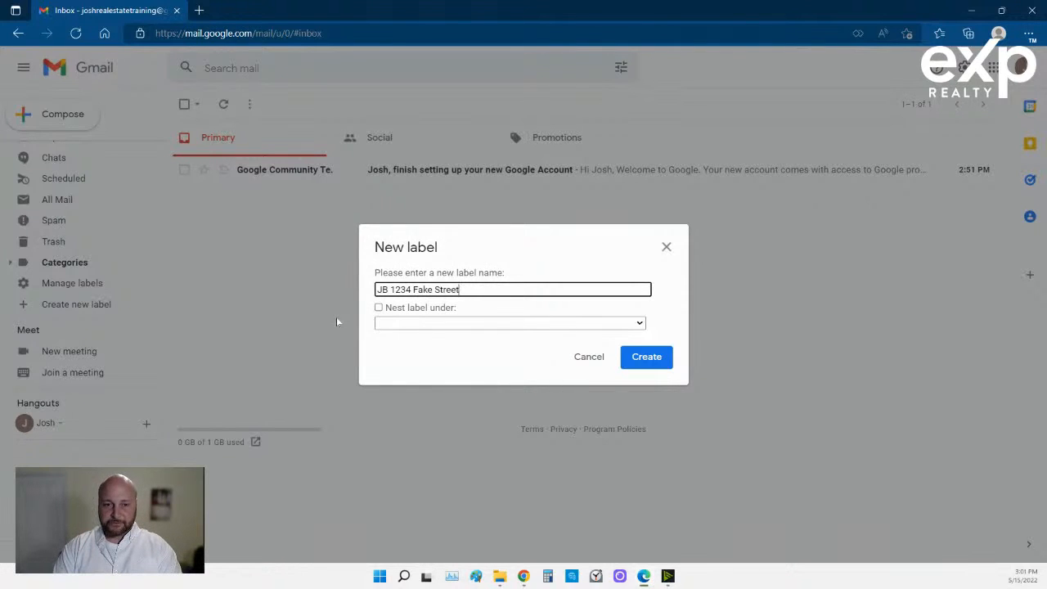
pyautogui.write('- ')
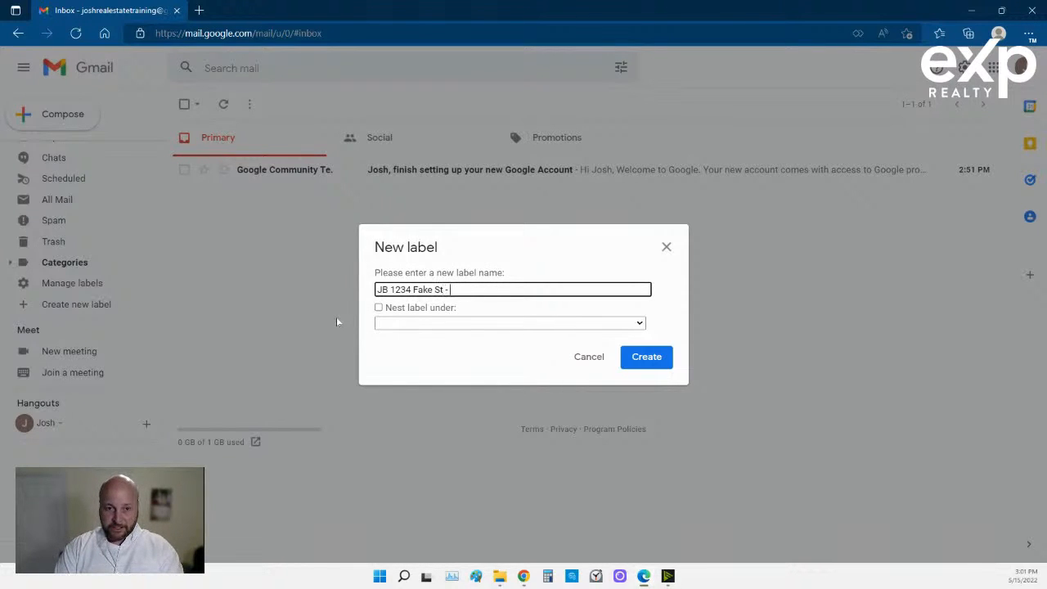
pyautogui.write('John Smith -')
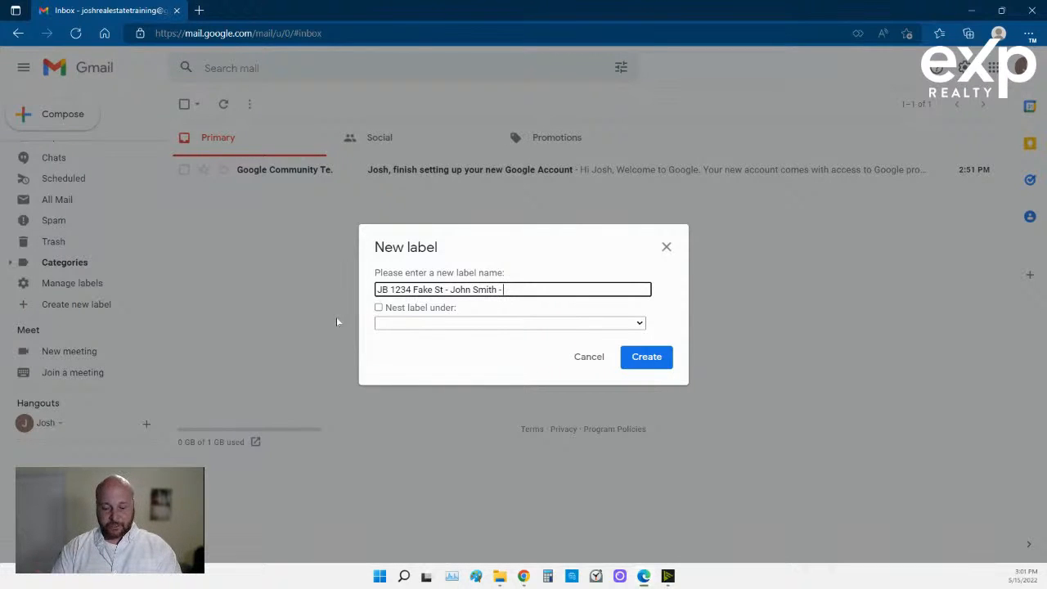
pyautogui.write(' YT')
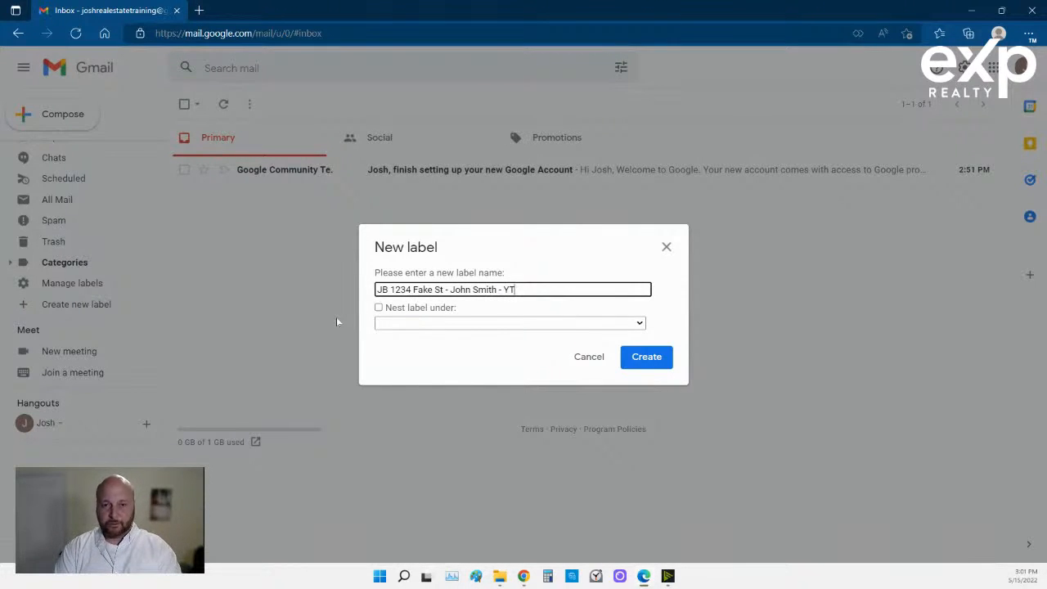
pyautogui.write(' / ')
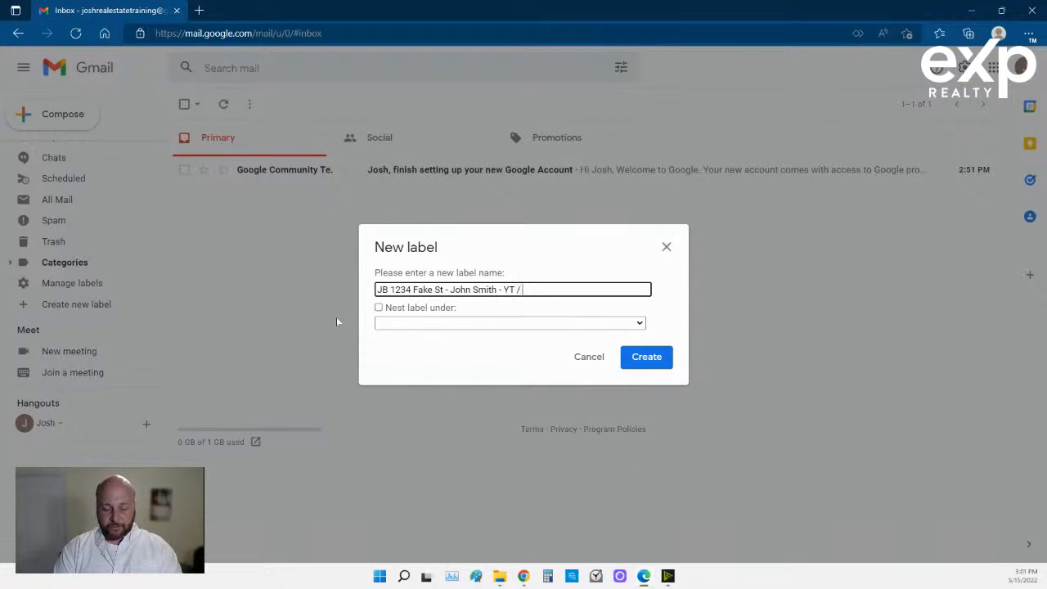
pyautogui.write('Ref / ')
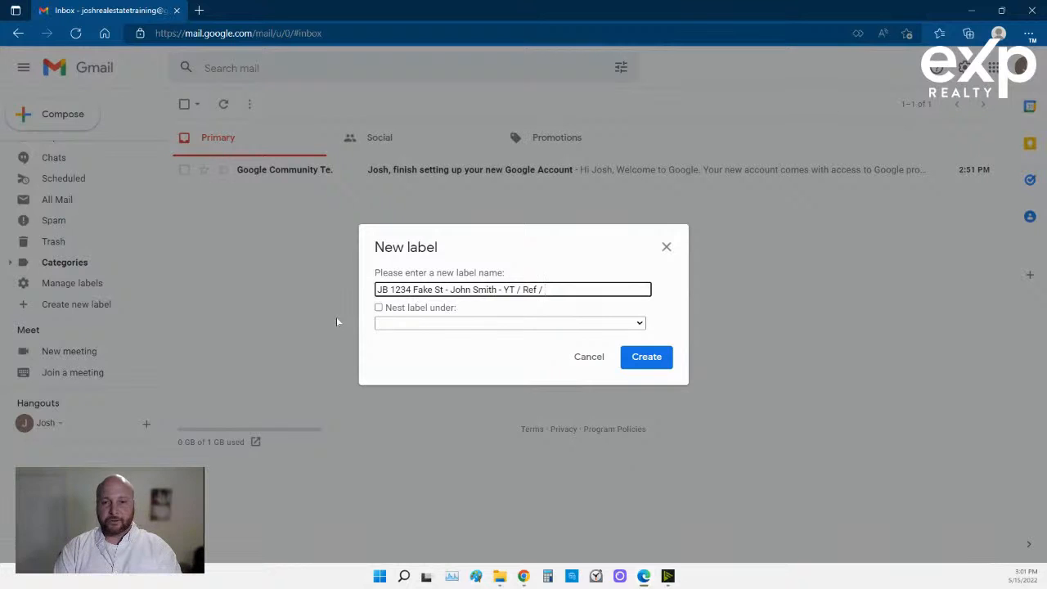
pyautogui.write('Callin')
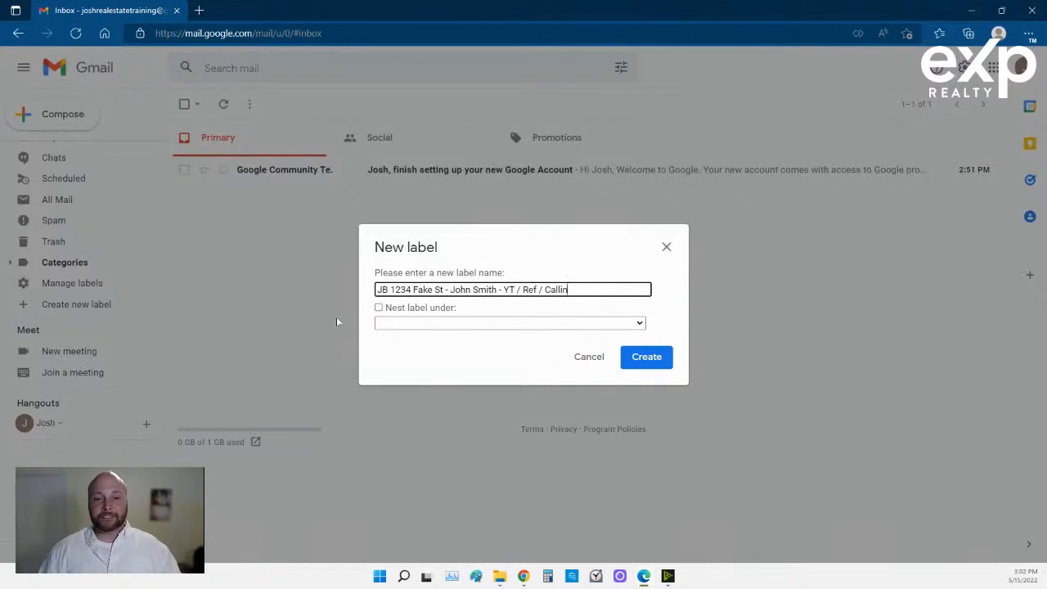
pyautogui.click(379, 307)
pyautogui.click(403, 324)
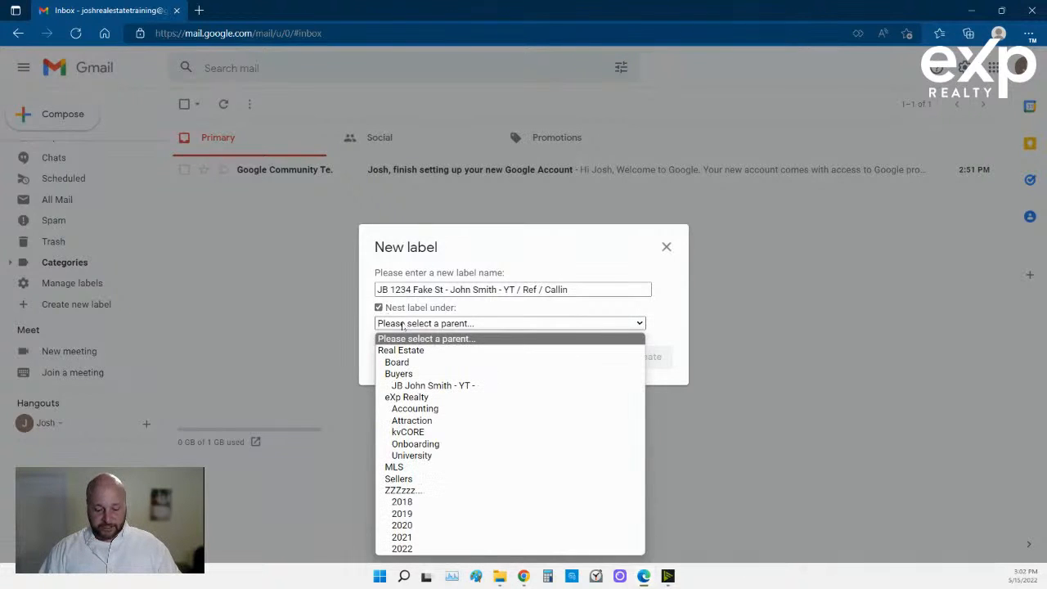
pyautogui.click(413, 479)
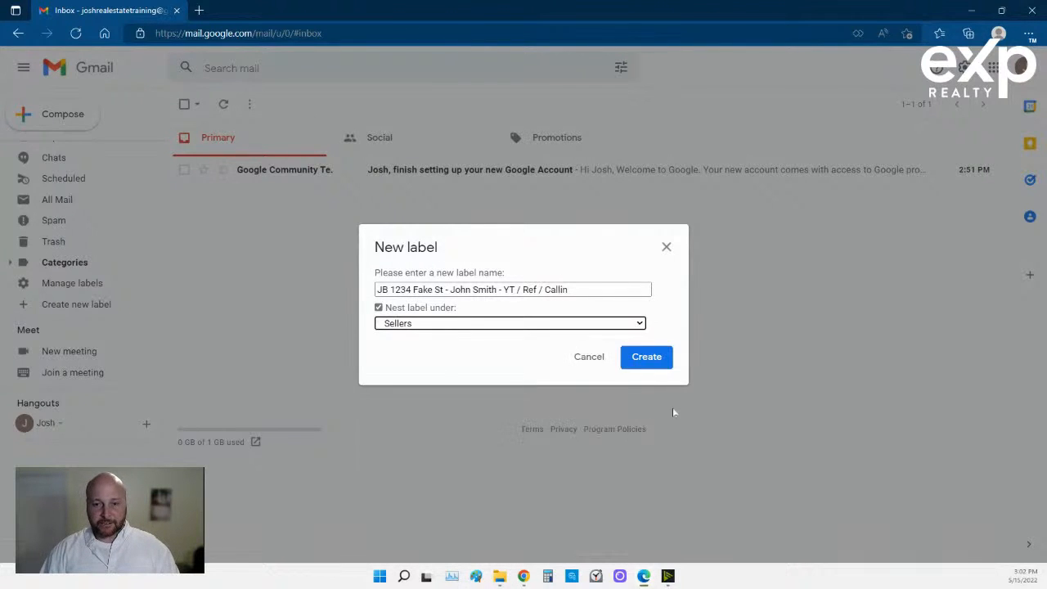
pyautogui.click(646, 358)
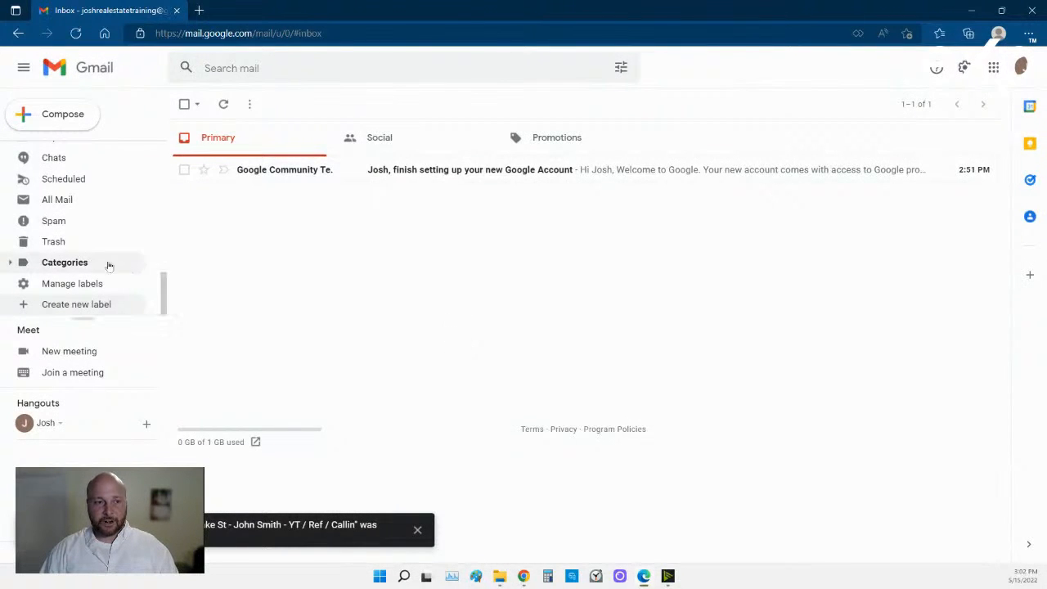
pyautogui.scroll(2, 68, 254)
pyautogui.scroll(3, 68, 254)
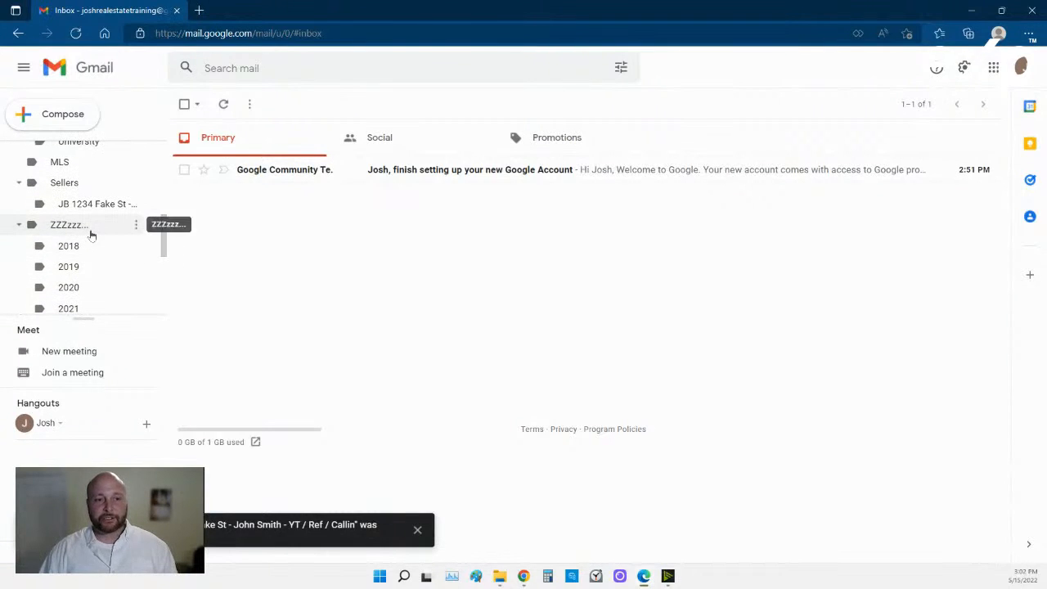
pyautogui.scroll(-1, 89, 242)
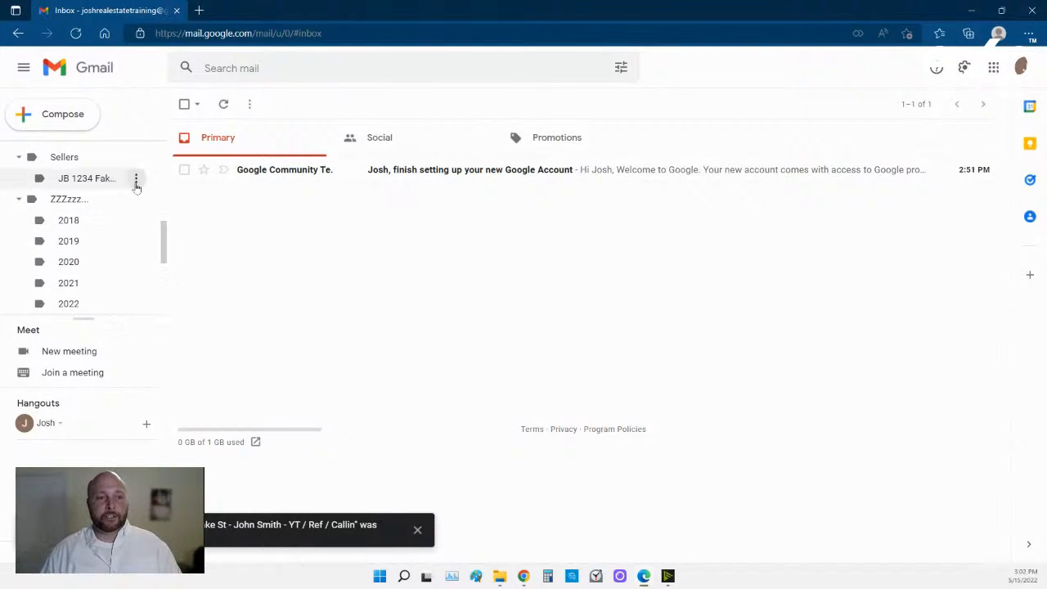
pyautogui.scroll(2, 90, 233)
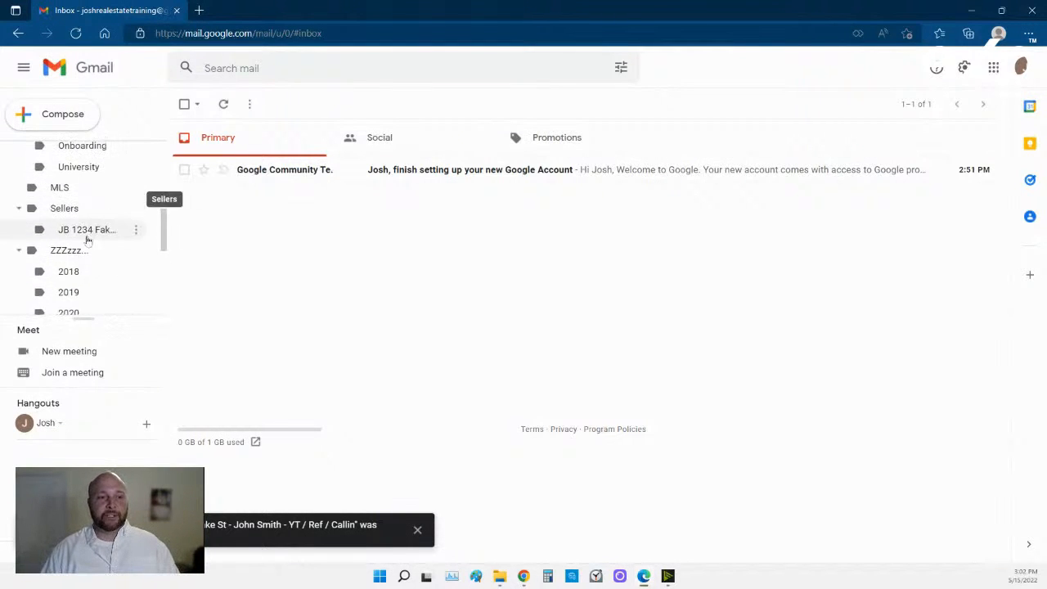
pyautogui.click(136, 232)
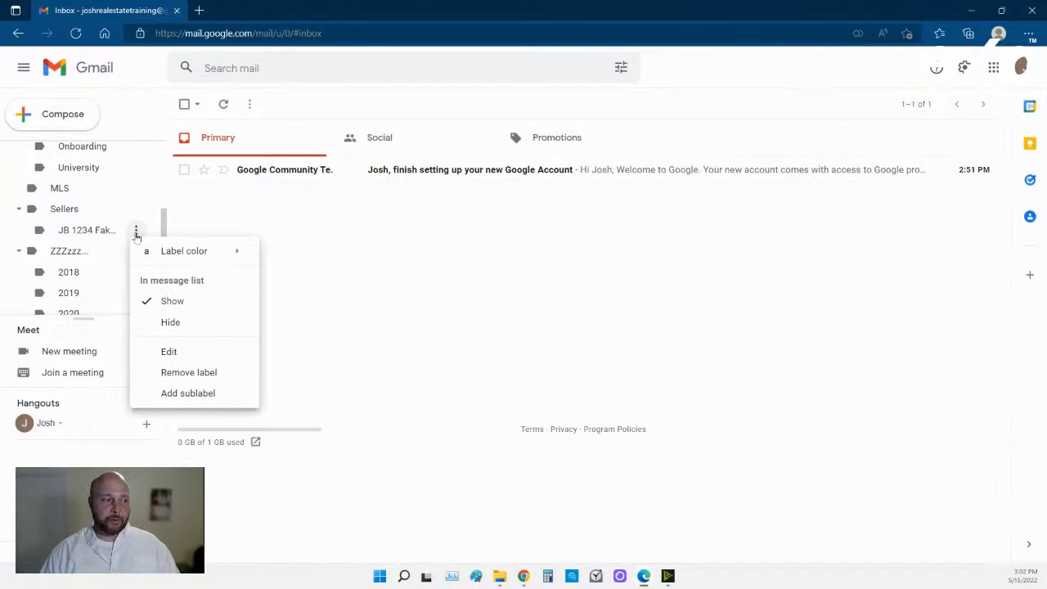
pyautogui.click(184, 357)
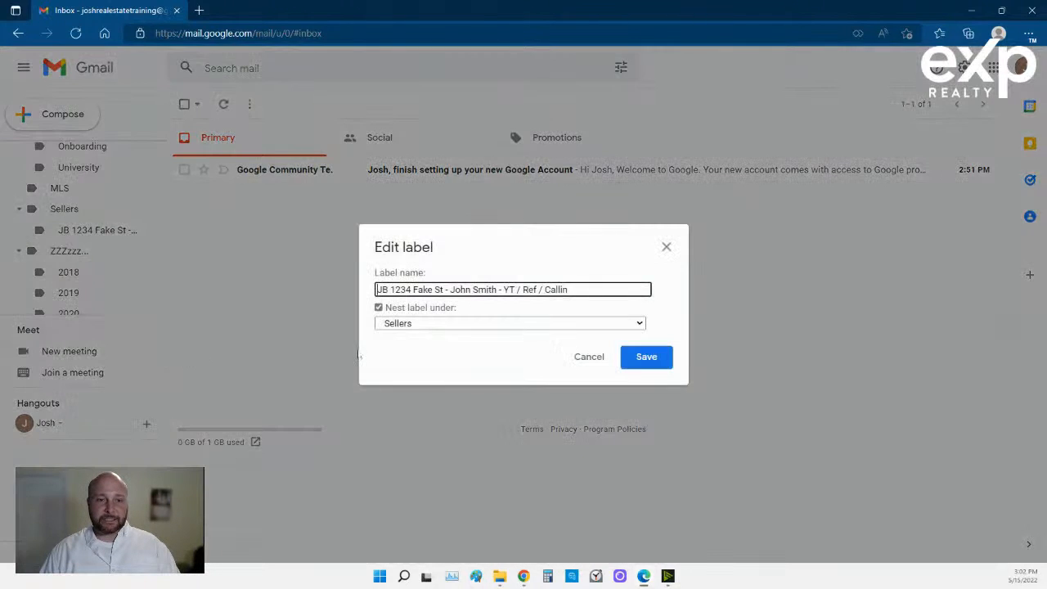
pyautogui.click(400, 328)
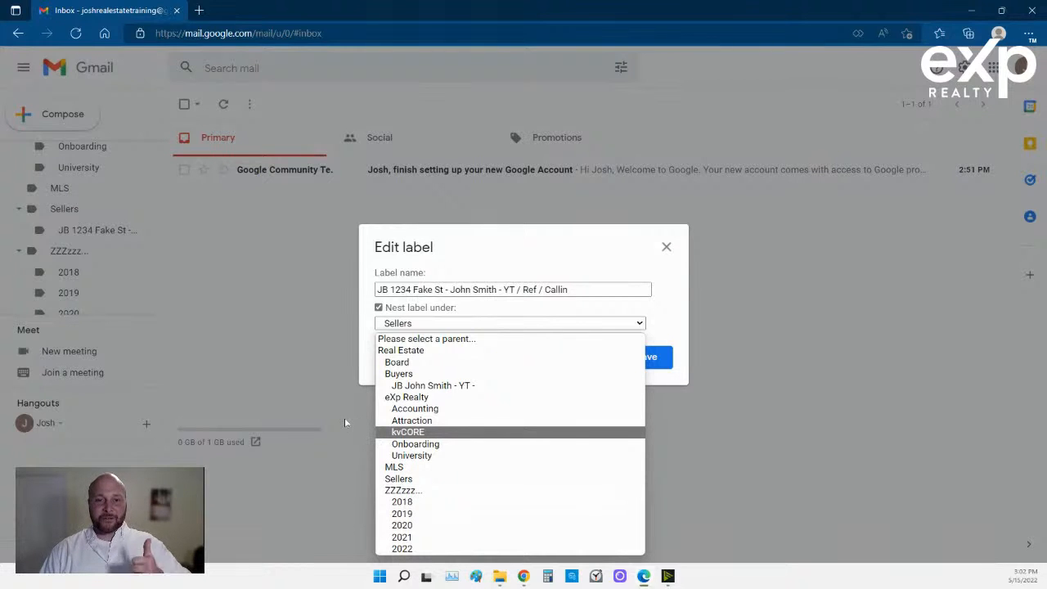
pyautogui.click(339, 391)
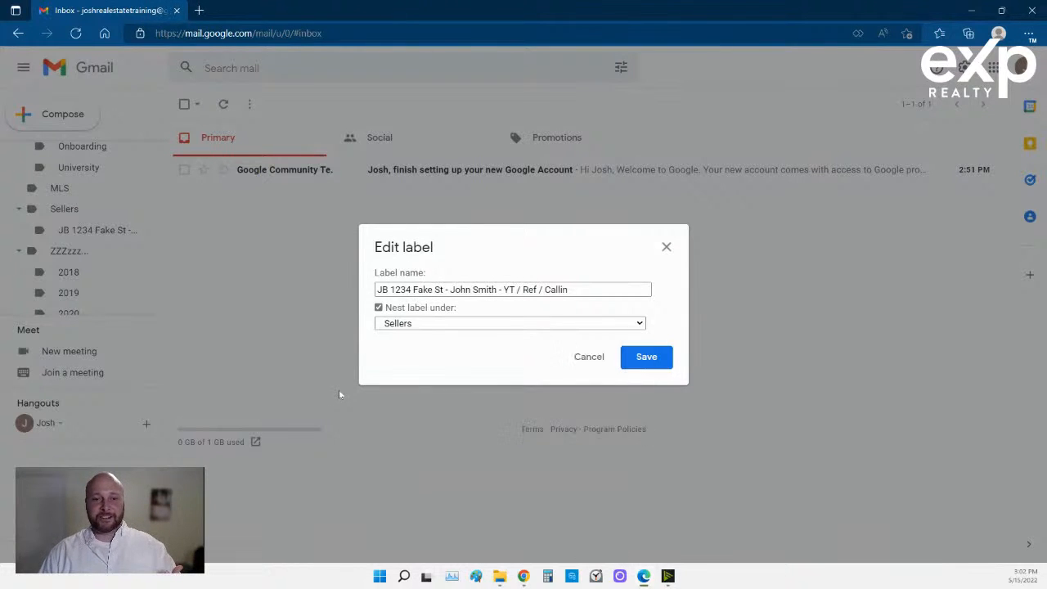
pyautogui.click(589, 357)
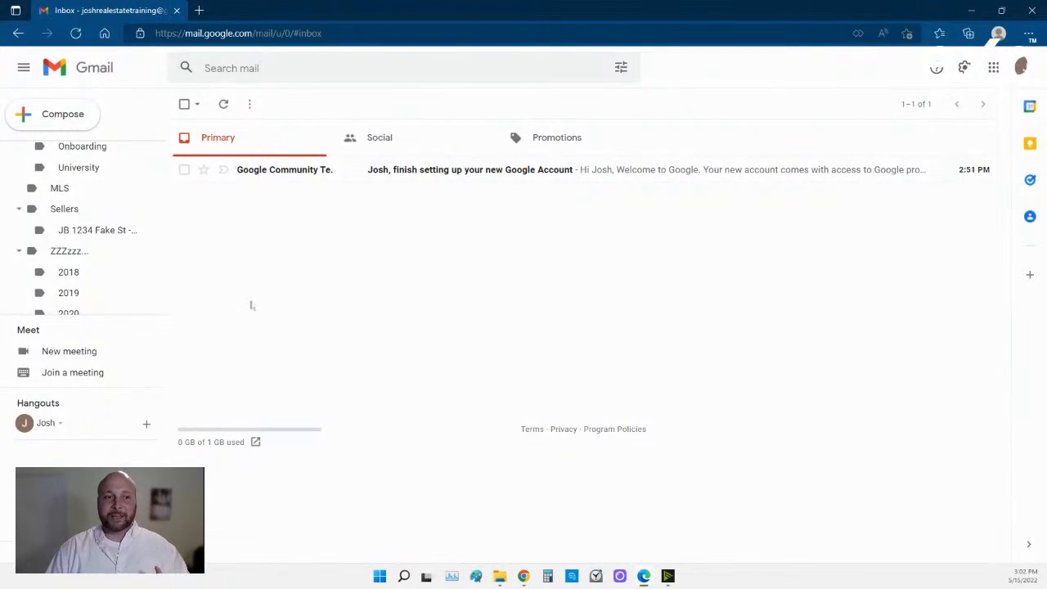
pyautogui.scroll(8, 122, 264)
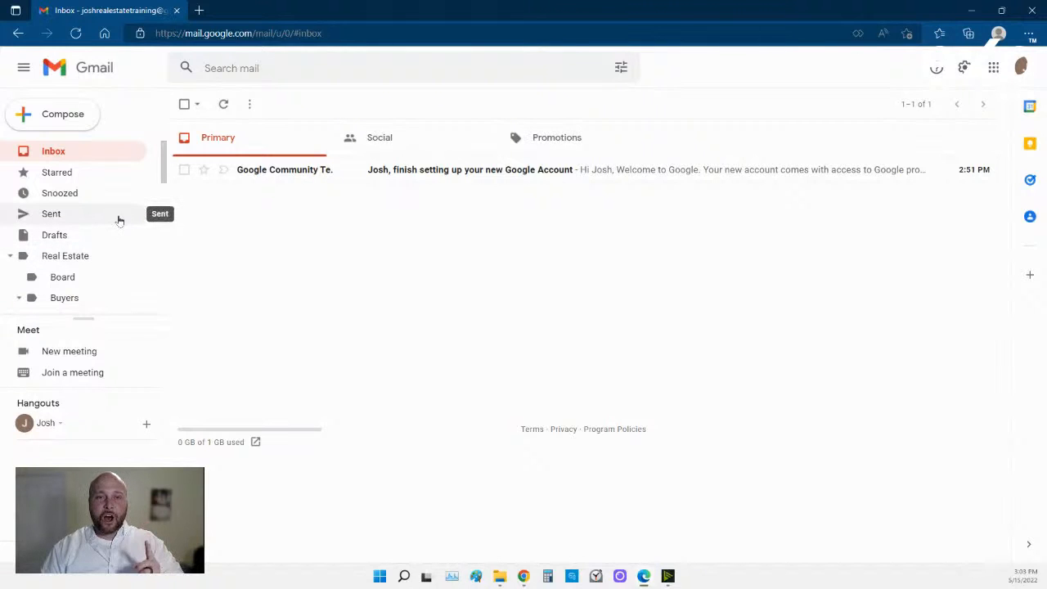
pyautogui.scroll(-2, 119, 219)
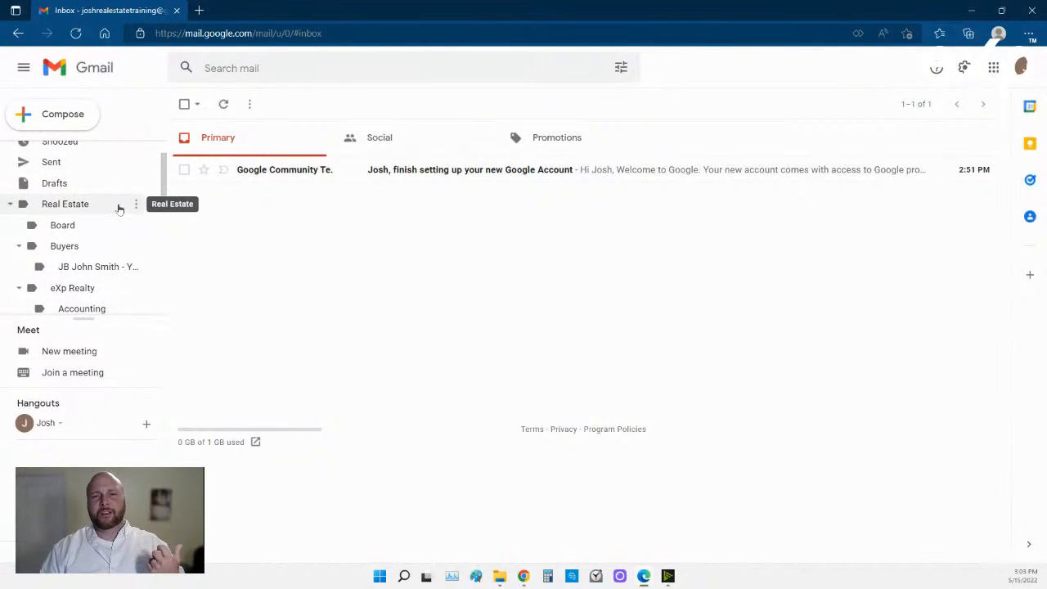
pyautogui.scroll(1, 118, 209)
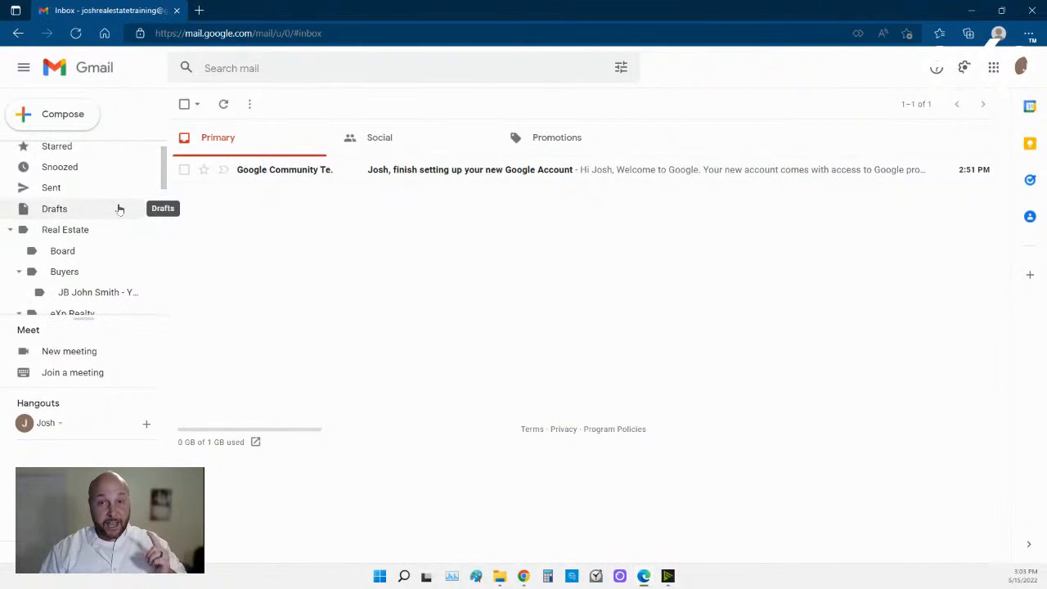
pyautogui.scroll(-1, 118, 210)
pyautogui.scroll(-1, 118, 211)
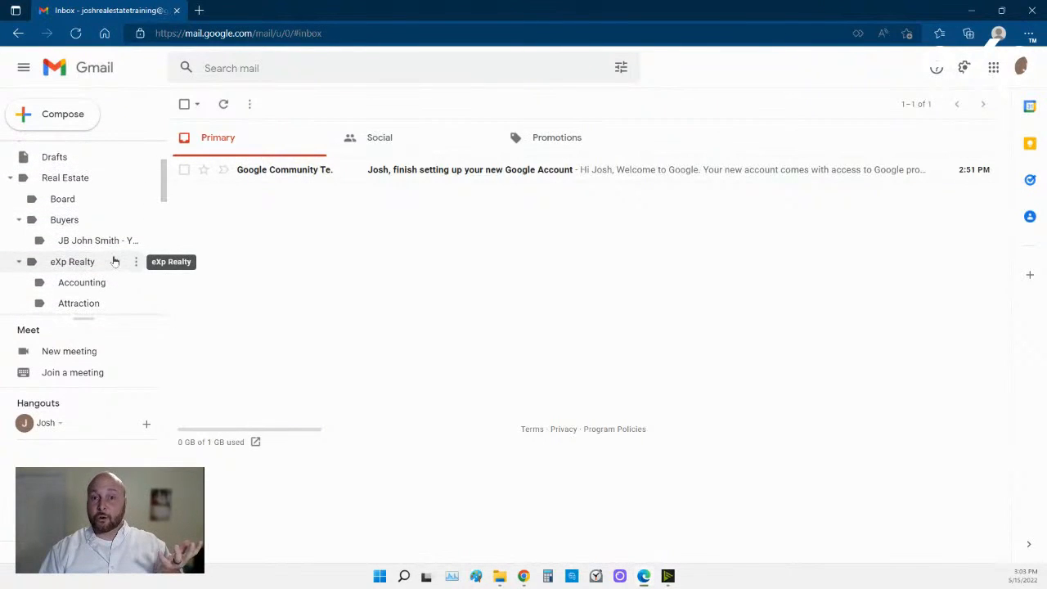
pyautogui.scroll(-1, 114, 262)
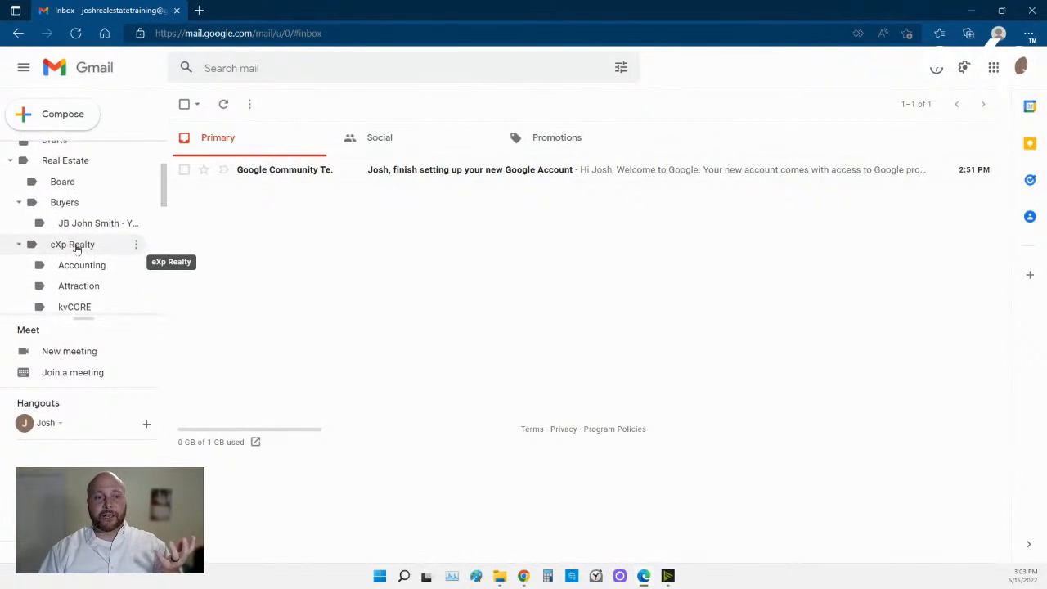
# Set eXp Realty's label colour to orange, applying it to its sublabels too.
pyautogui.click(137, 237)
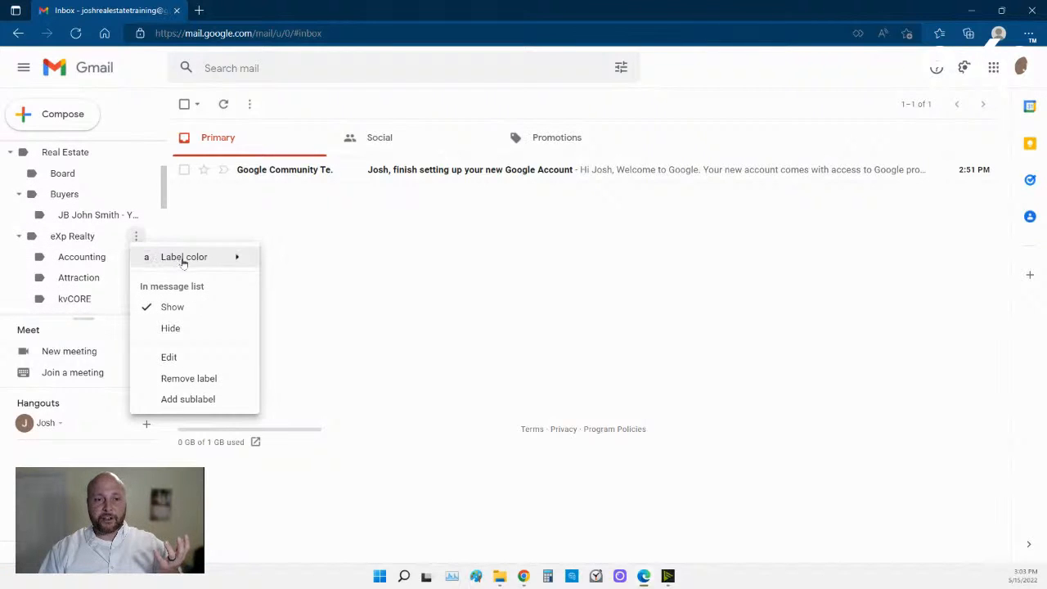
pyautogui.moveTo(188, 260)
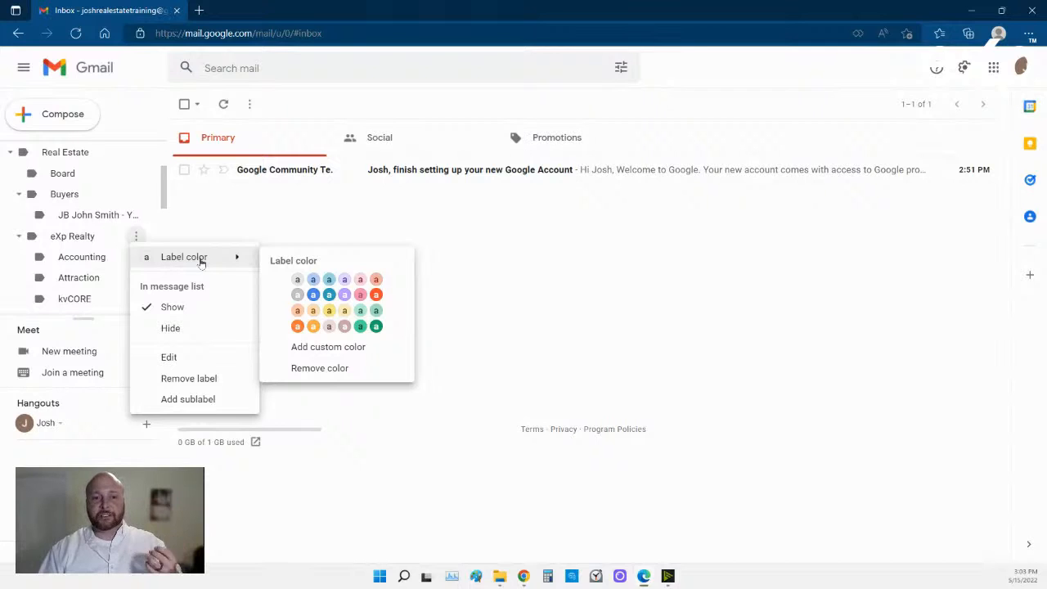
pyautogui.click(298, 327)
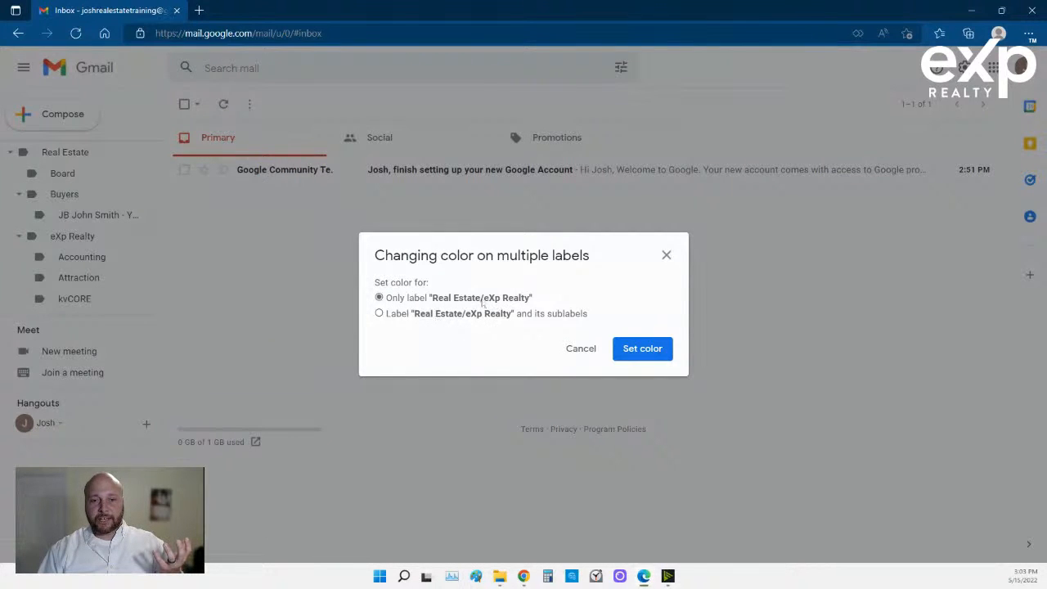
pyautogui.click(379, 313)
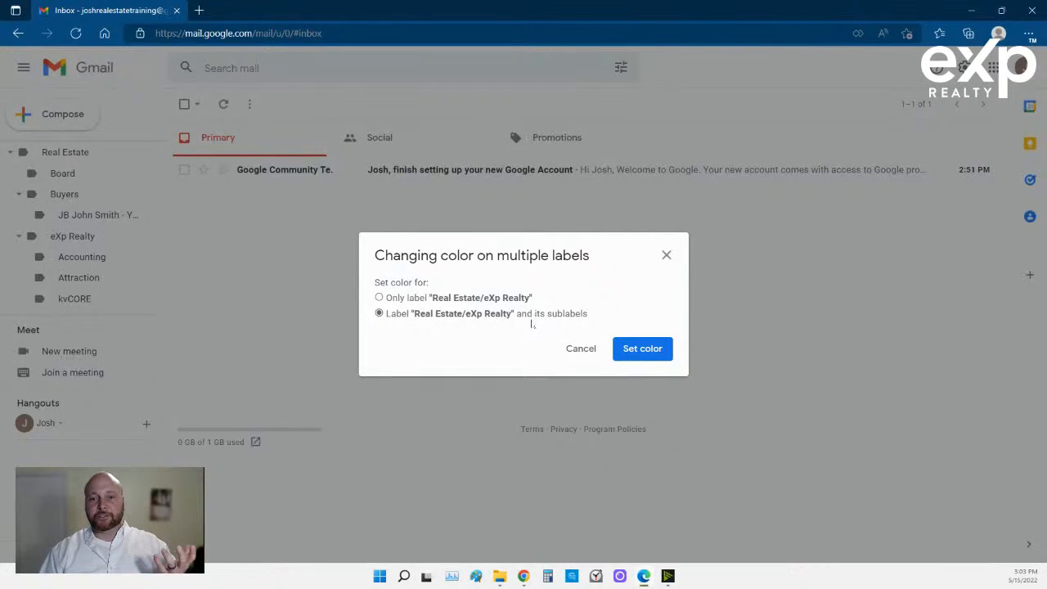
pyautogui.click(643, 349)
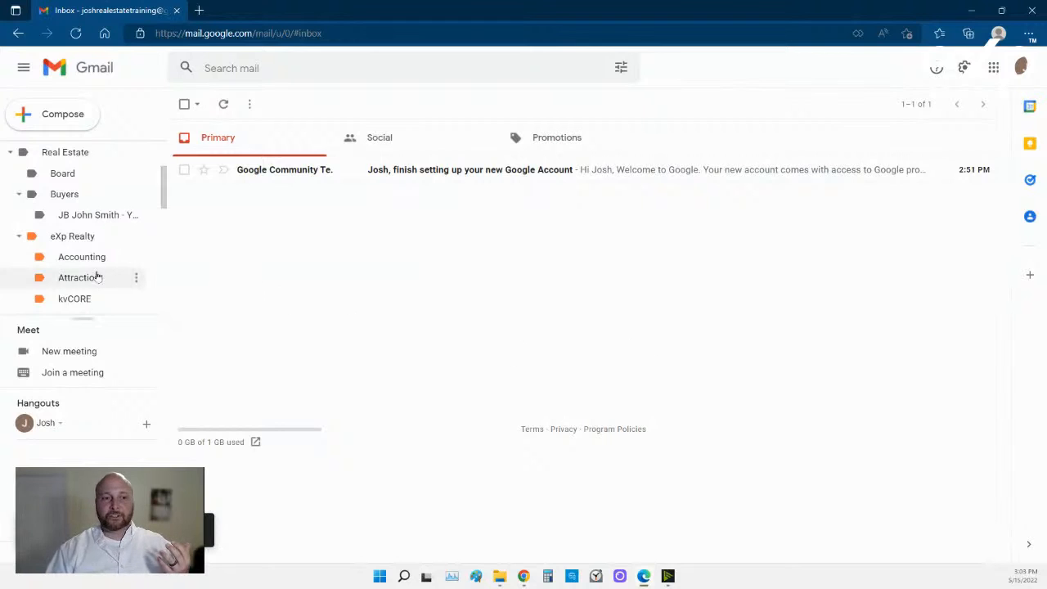
pyautogui.scroll(-3, 93, 274)
# Give the Buyers label and its nested client label a green label colour.
pyautogui.scroll(1, 93, 274)
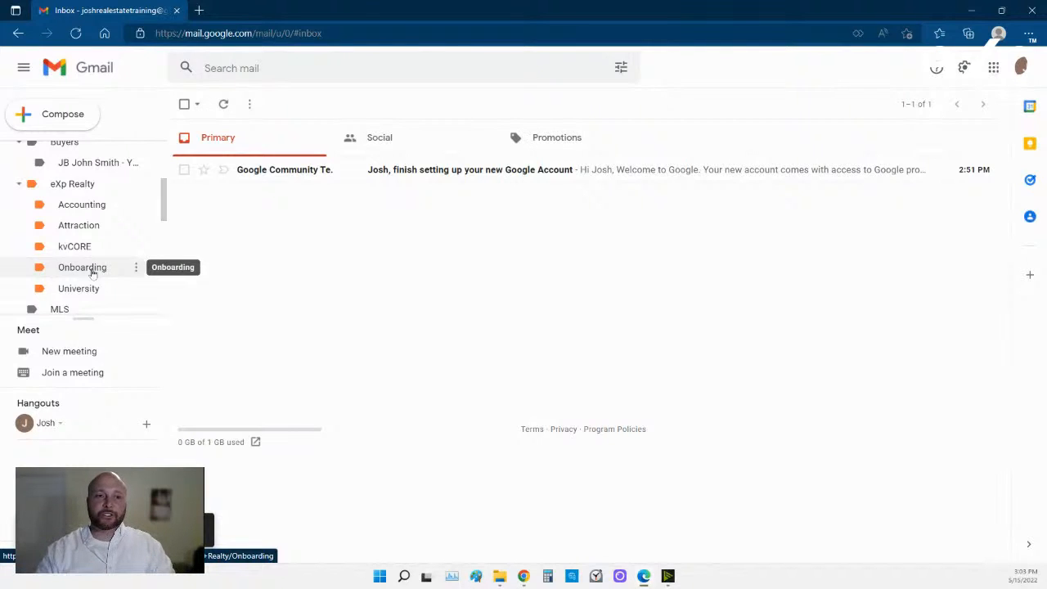
pyautogui.click(352, 68)
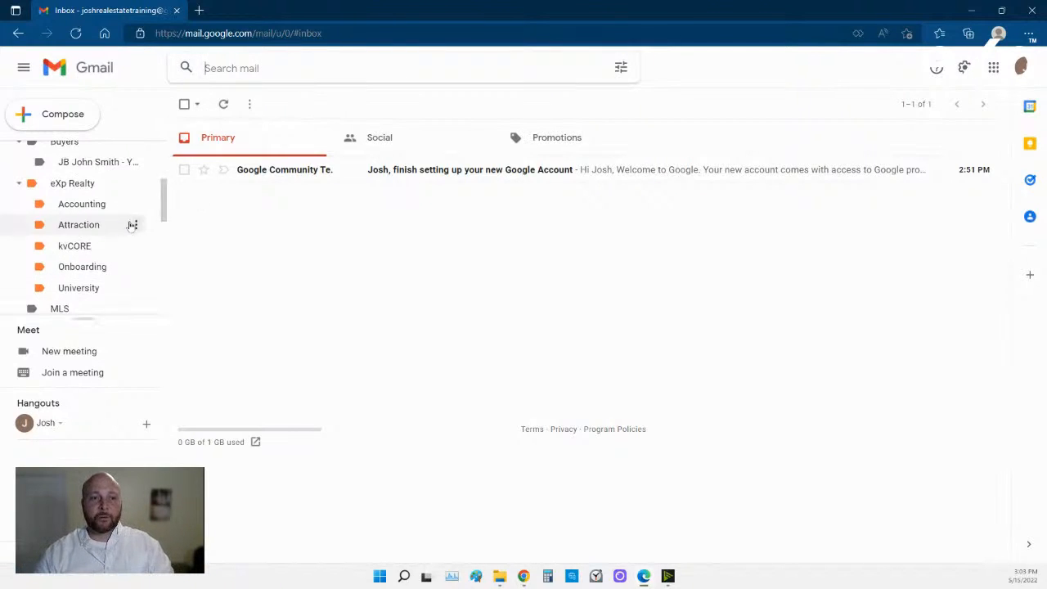
pyautogui.scroll(1, 129, 231)
pyautogui.scroll(1, 130, 232)
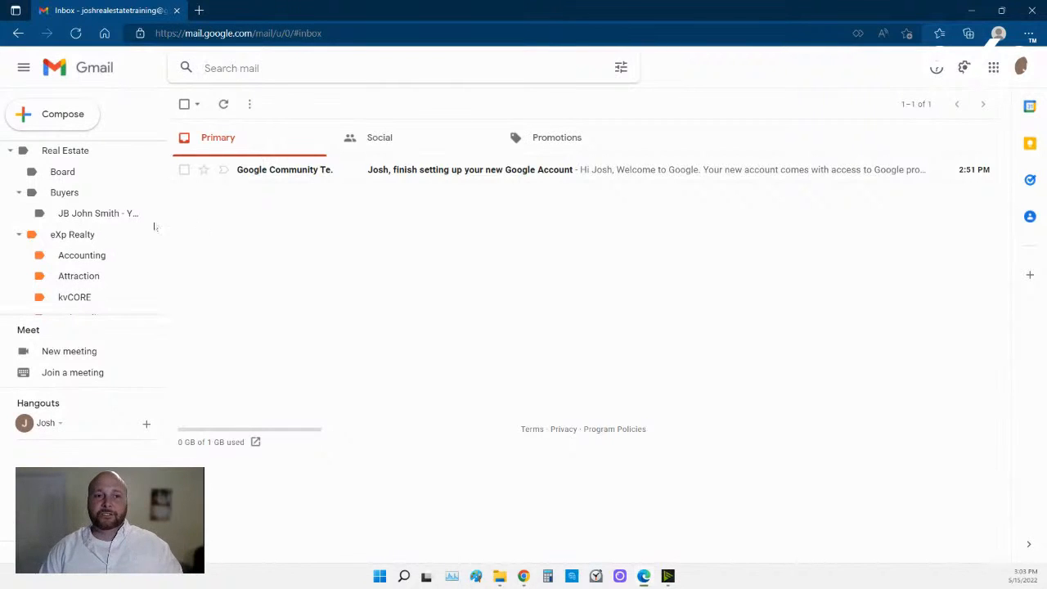
pyautogui.scroll(-1, 122, 222)
pyautogui.scroll(1, 122, 222)
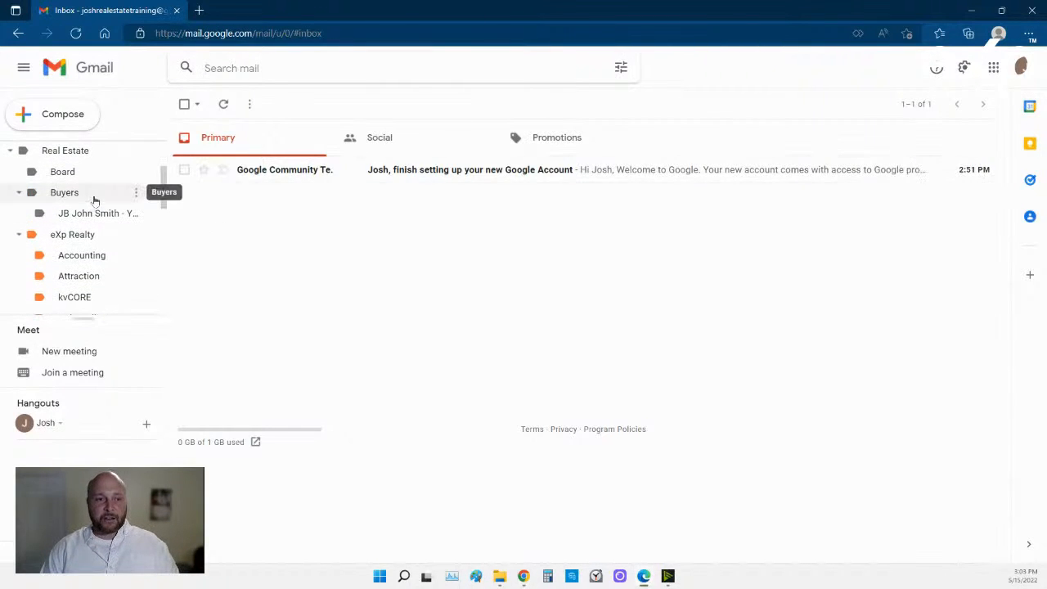
pyautogui.click(136, 195)
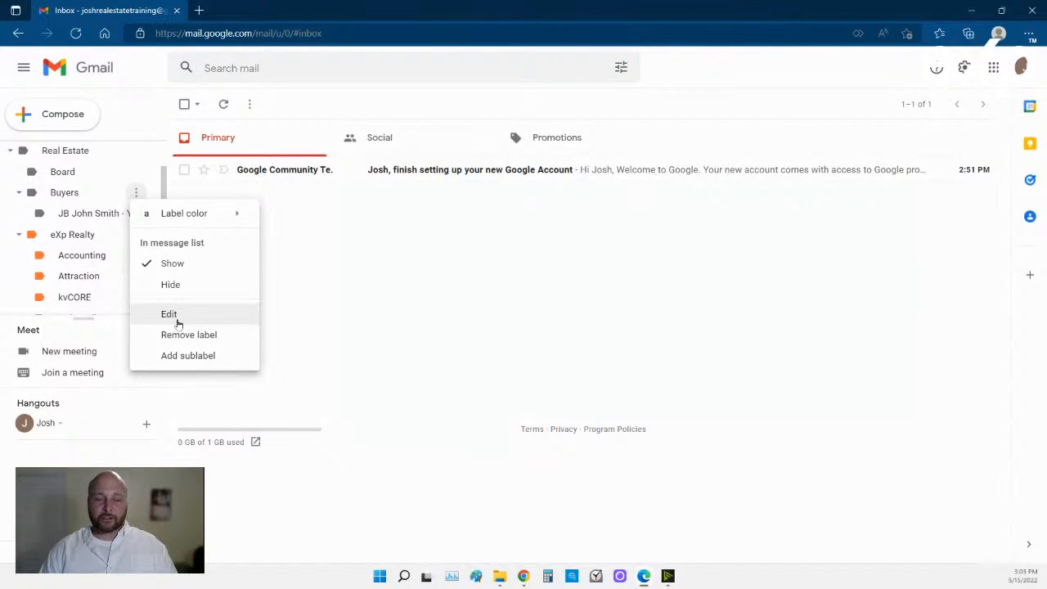
pyautogui.moveTo(238, 214)
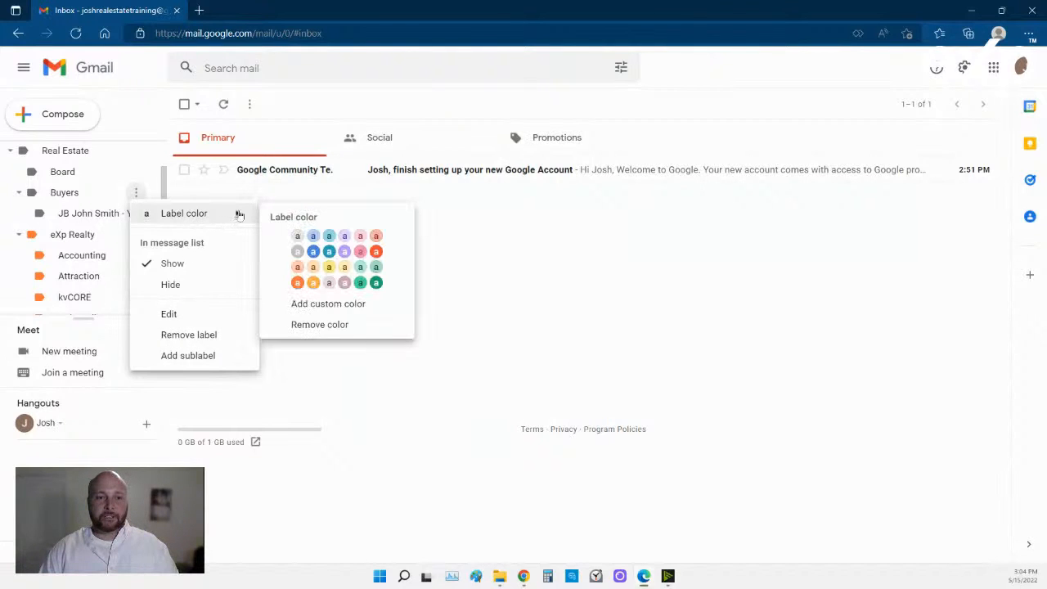
pyautogui.click(363, 283)
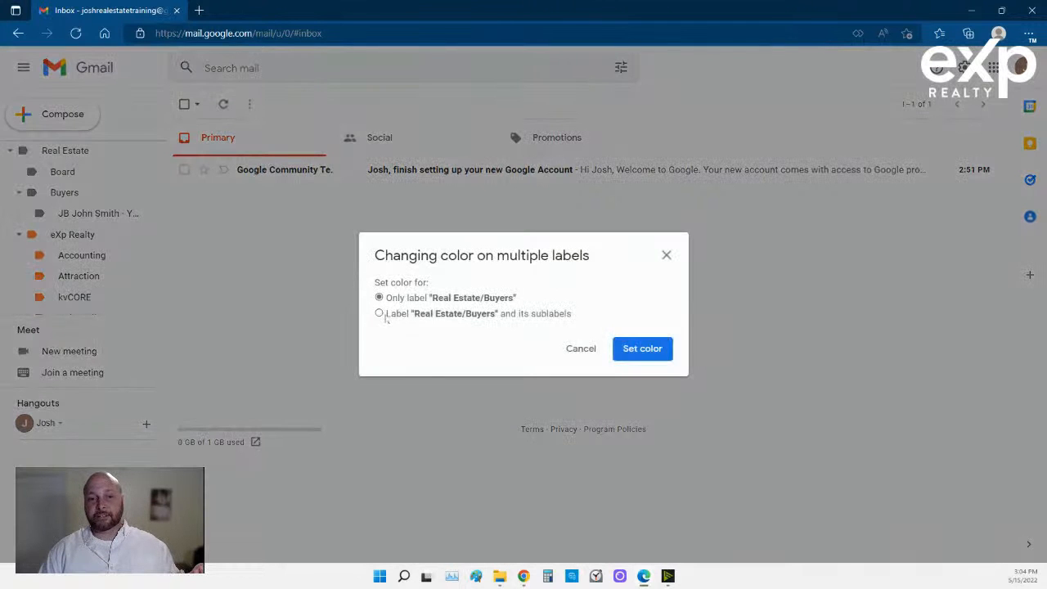
pyautogui.click(381, 315)
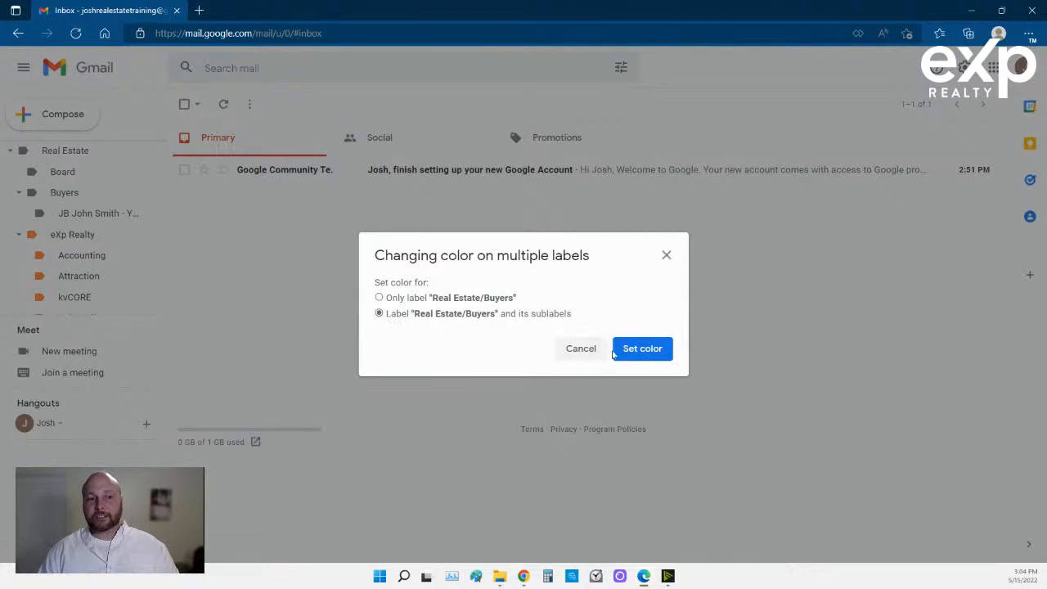
pyautogui.click(639, 350)
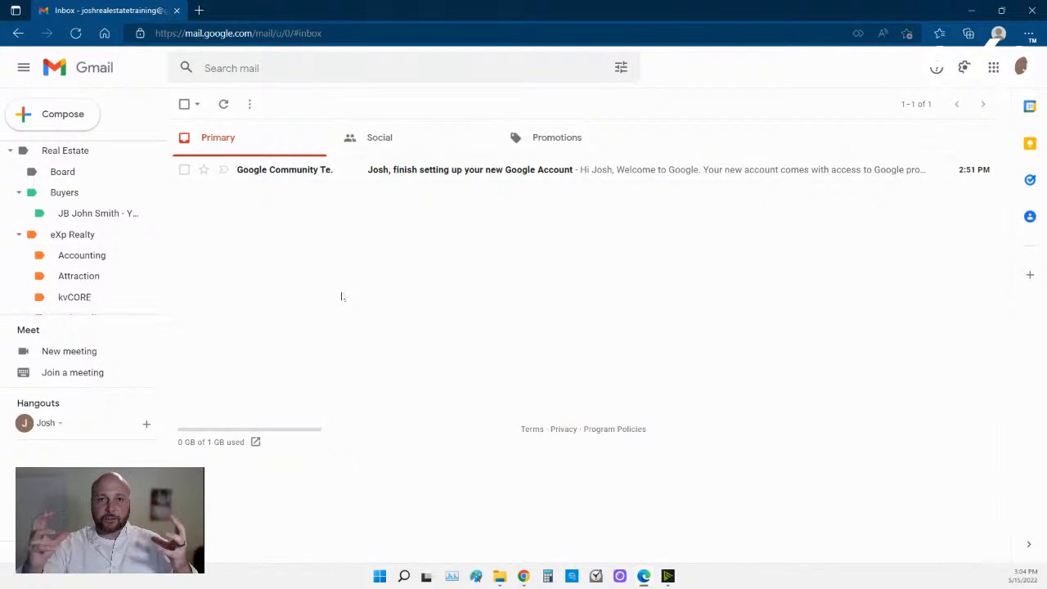
# Set the Sellers label and its property sublabel to a yellow label colour.
pyautogui.scroll(-3, 77, 239)
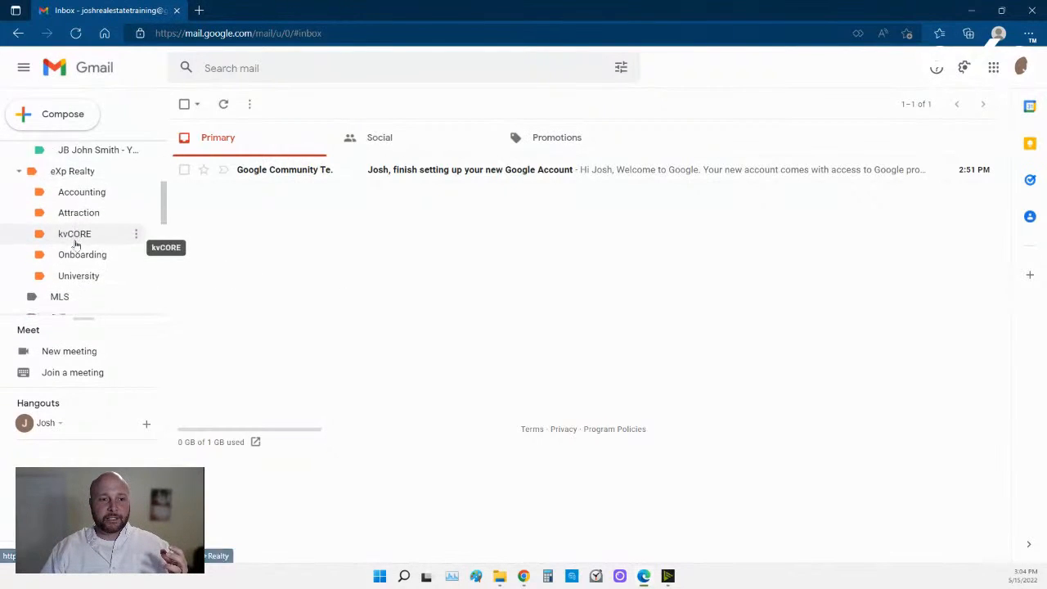
pyautogui.click(135, 224)
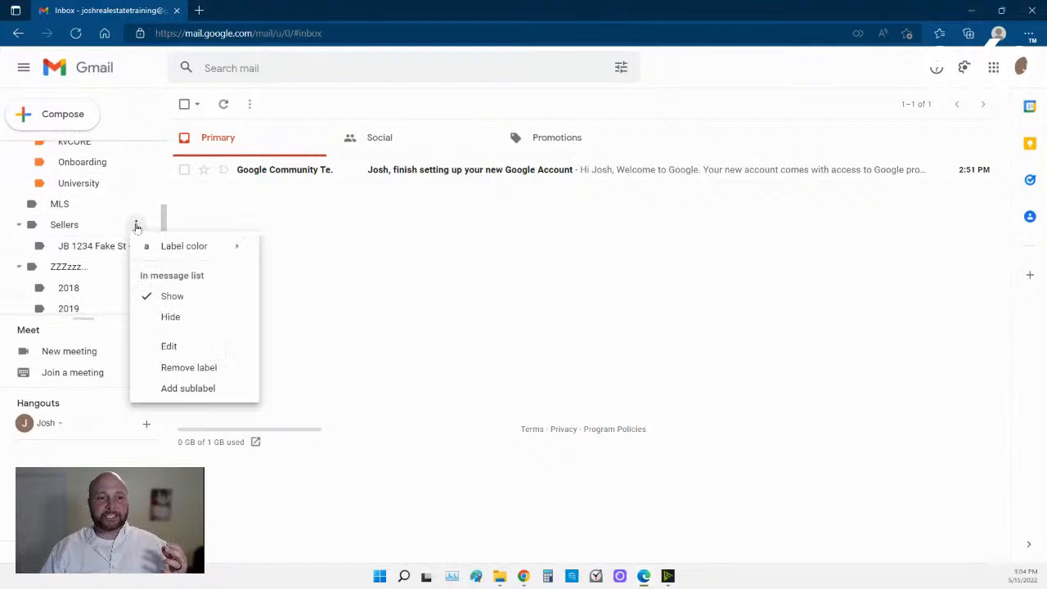
pyautogui.moveTo(201, 249)
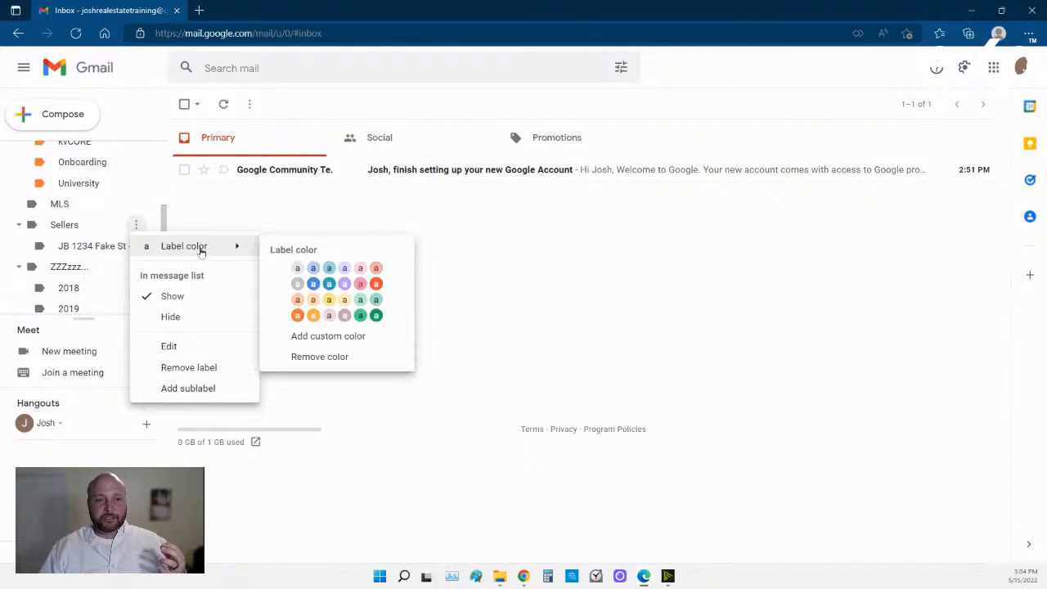
pyautogui.click(330, 302)
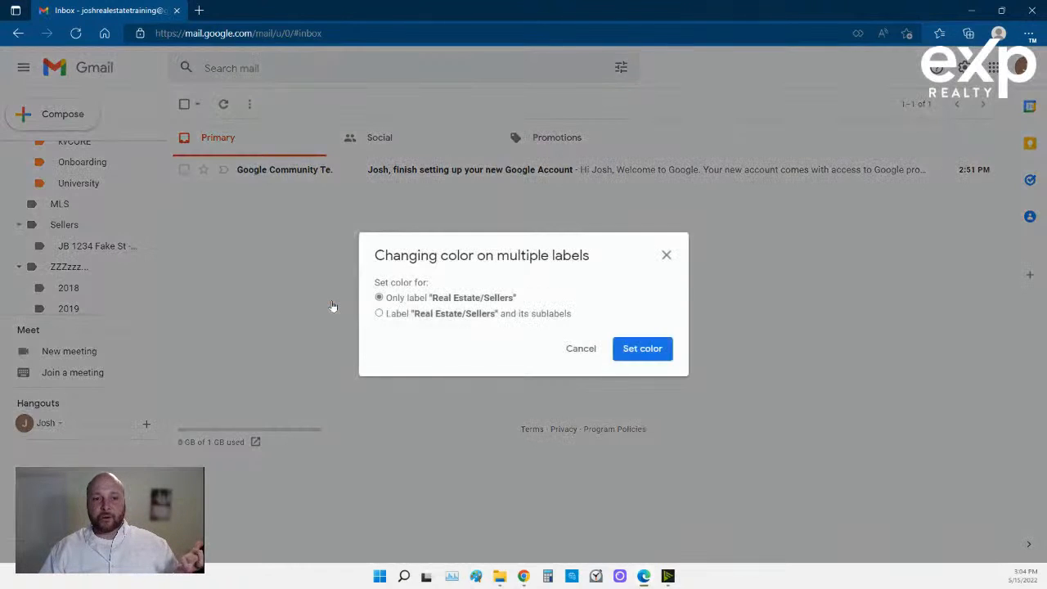
pyautogui.click(411, 318)
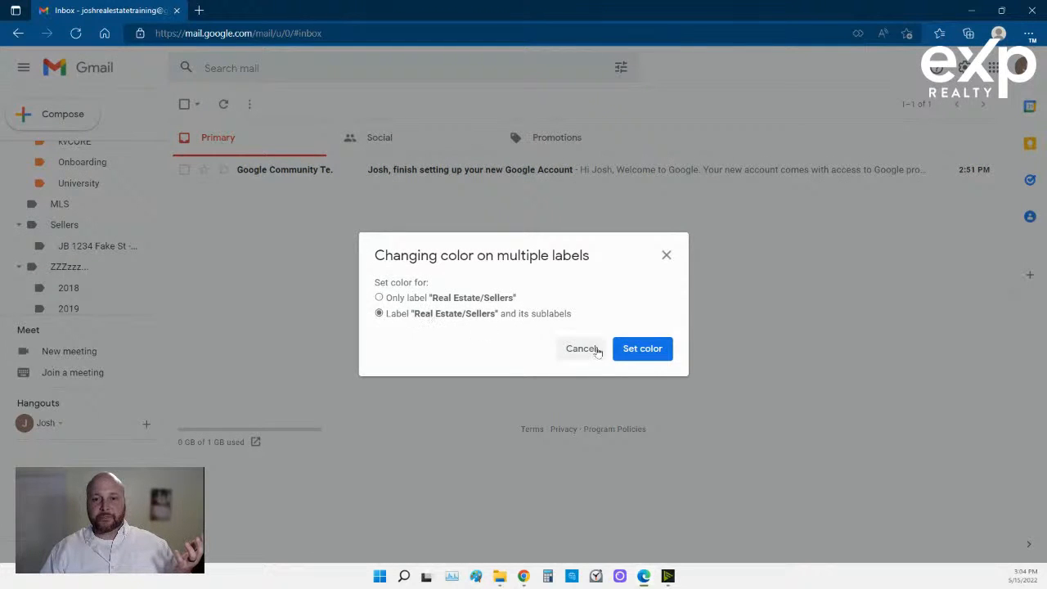
pyautogui.click(643, 350)
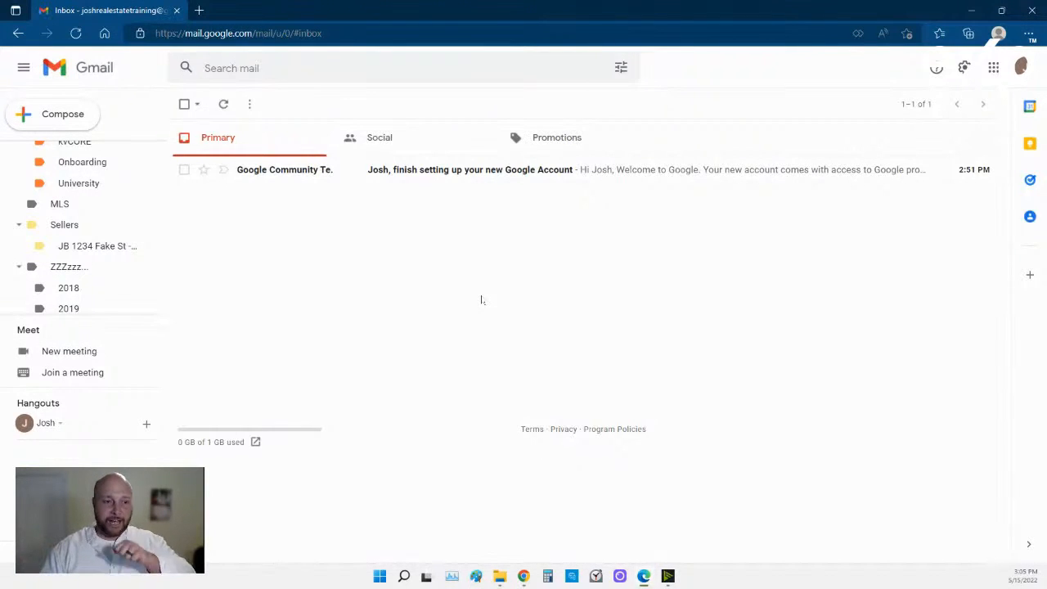
# Apply a custom black background colour to ZZZzzz... and its 2018 and 2019 sublabels.
pyautogui.click(136, 266)
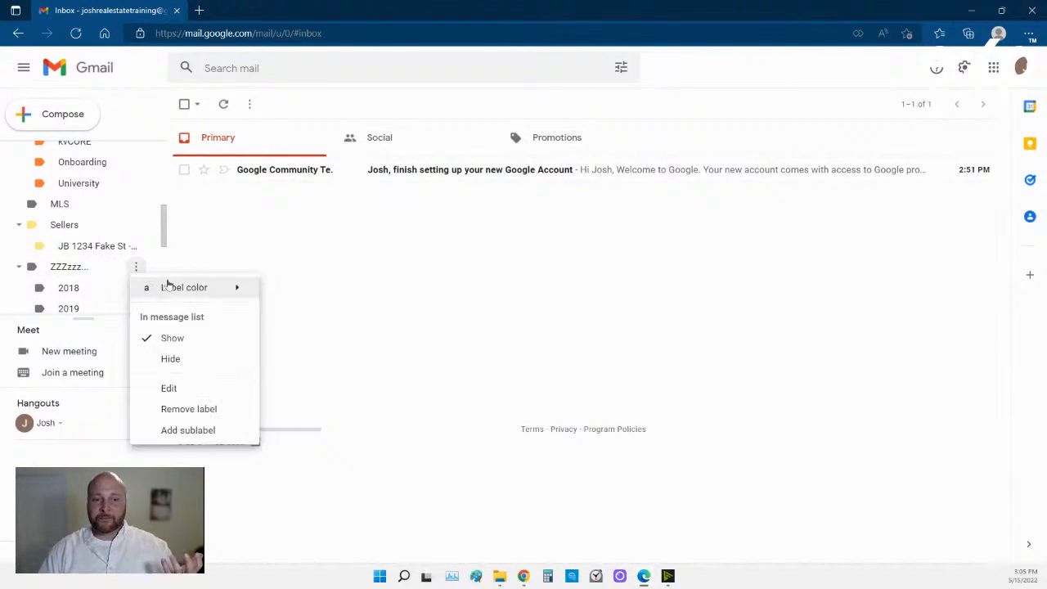
pyautogui.moveTo(180, 288)
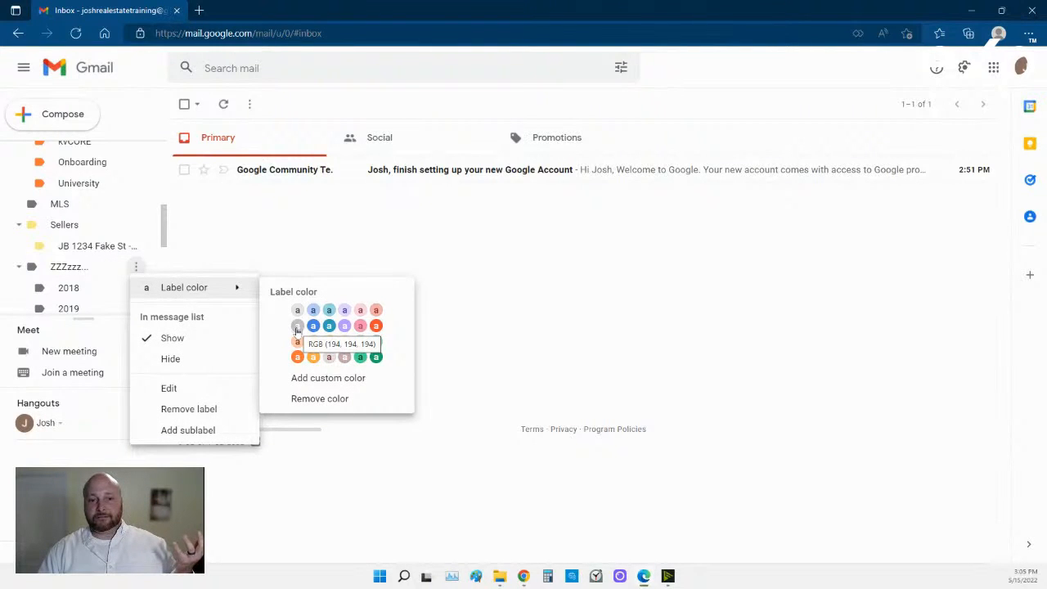
pyautogui.click(324, 379)
pyautogui.click(381, 270)
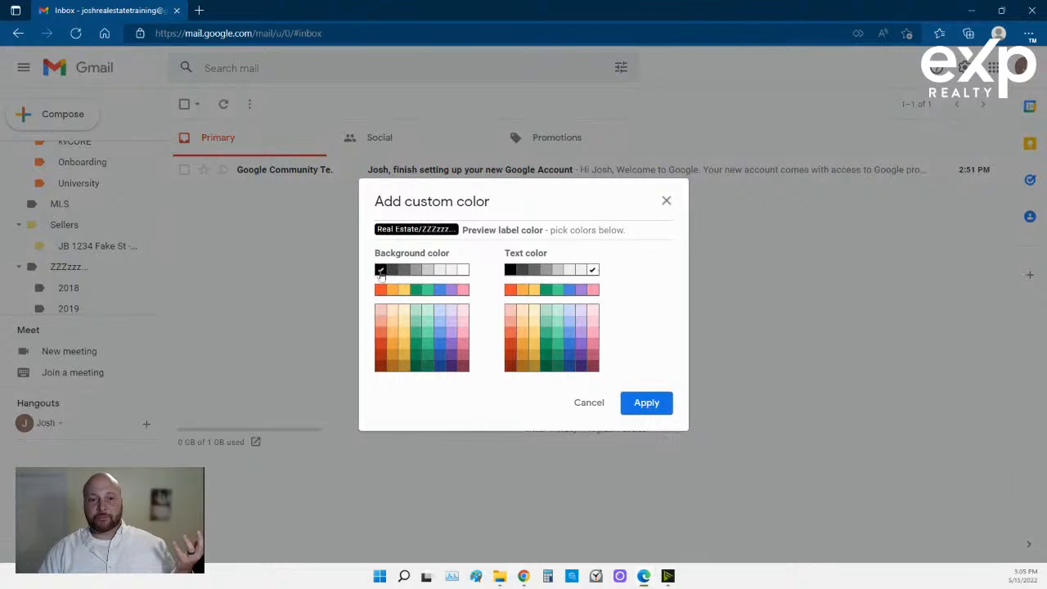
pyautogui.click(643, 403)
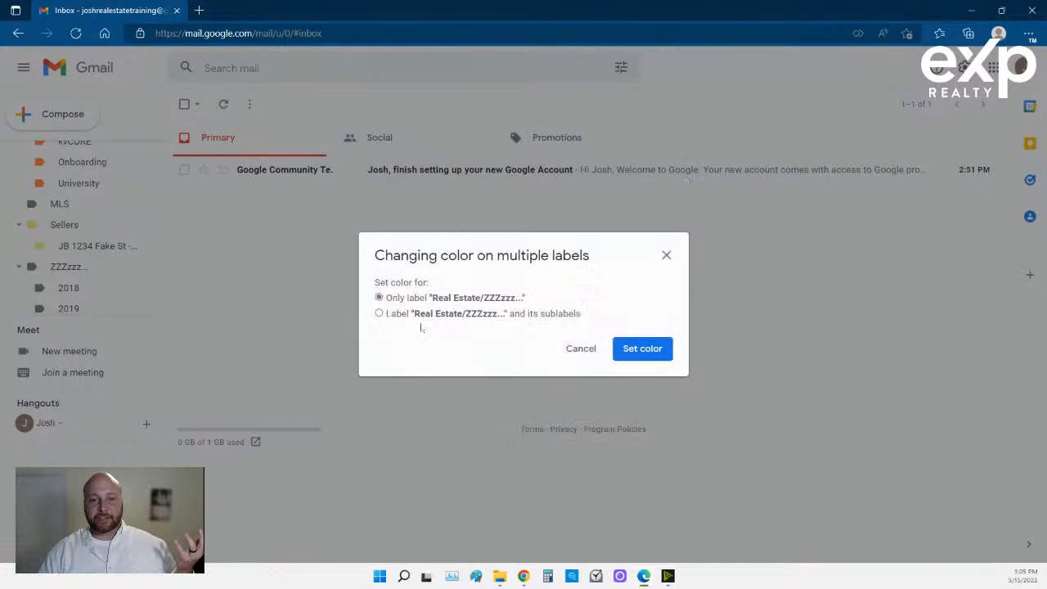
pyautogui.click(379, 314)
pyautogui.click(642, 349)
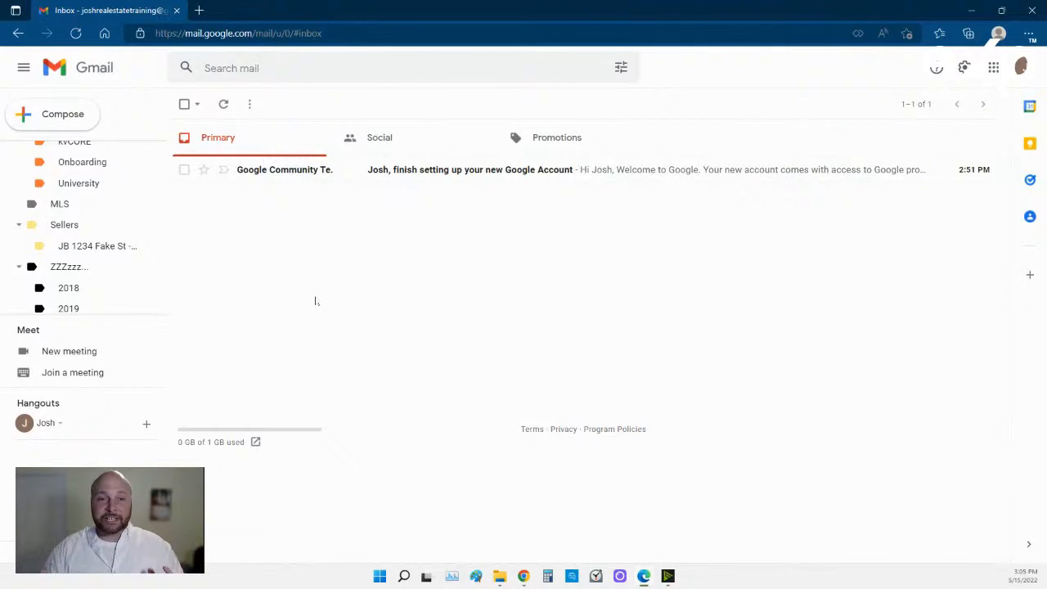
pyautogui.scroll(5, 122, 262)
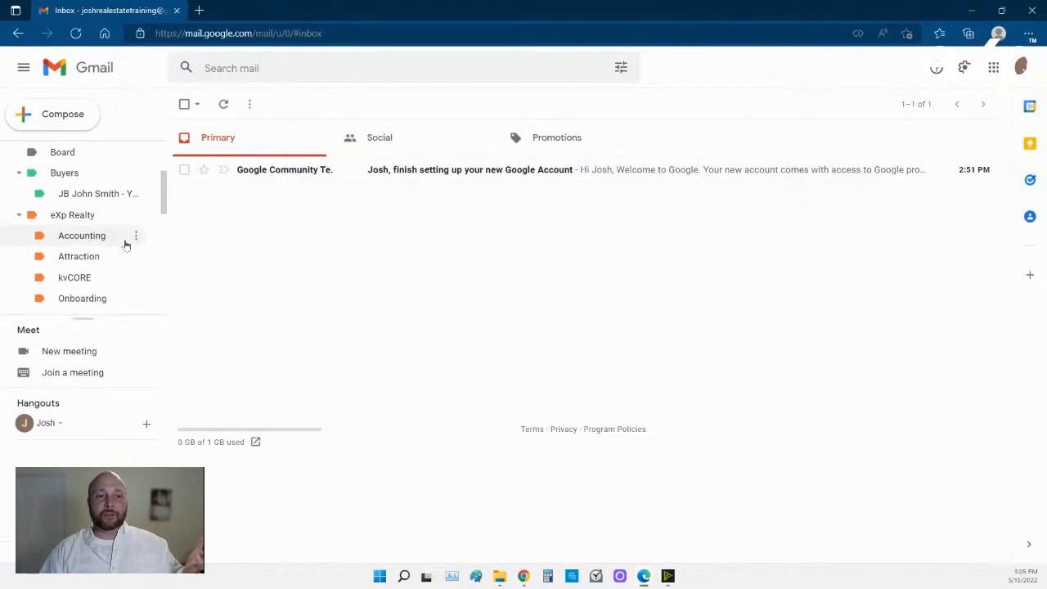
pyautogui.scroll(1, 70, 237)
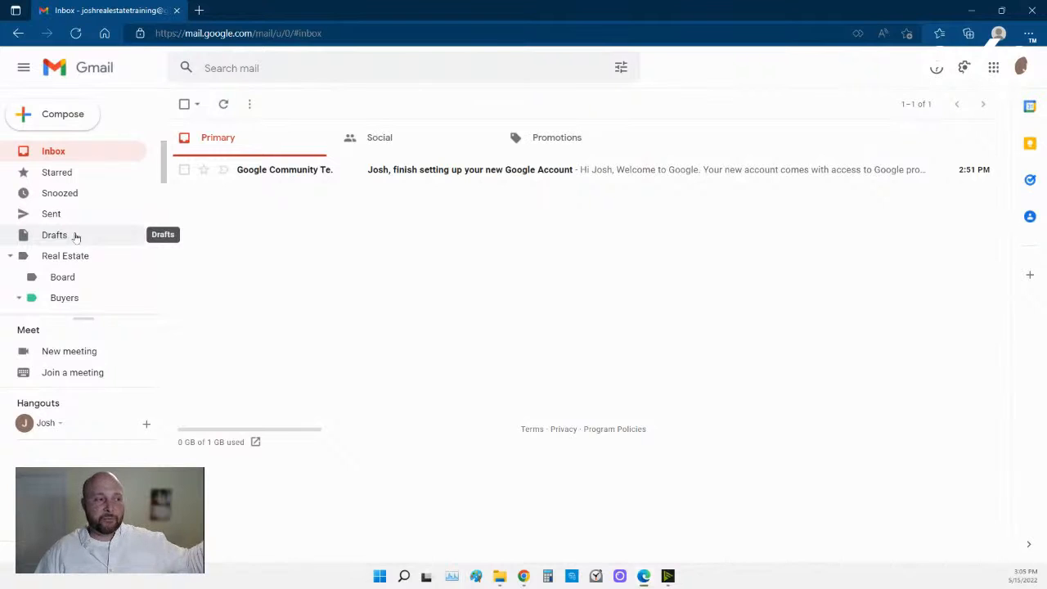
pyautogui.scroll(-1, 76, 238)
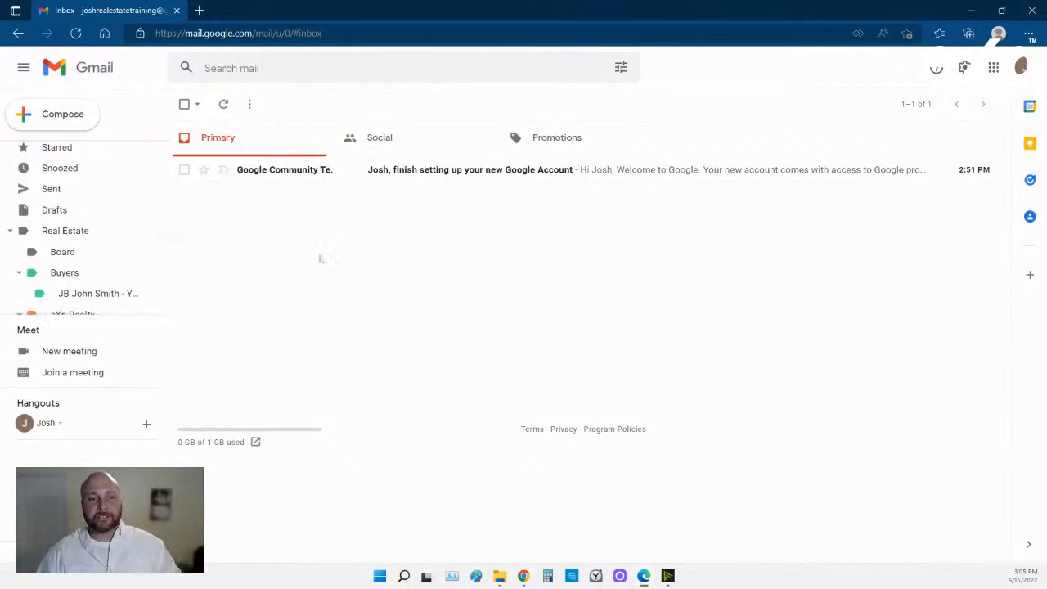
pyautogui.scroll(1, 134, 255)
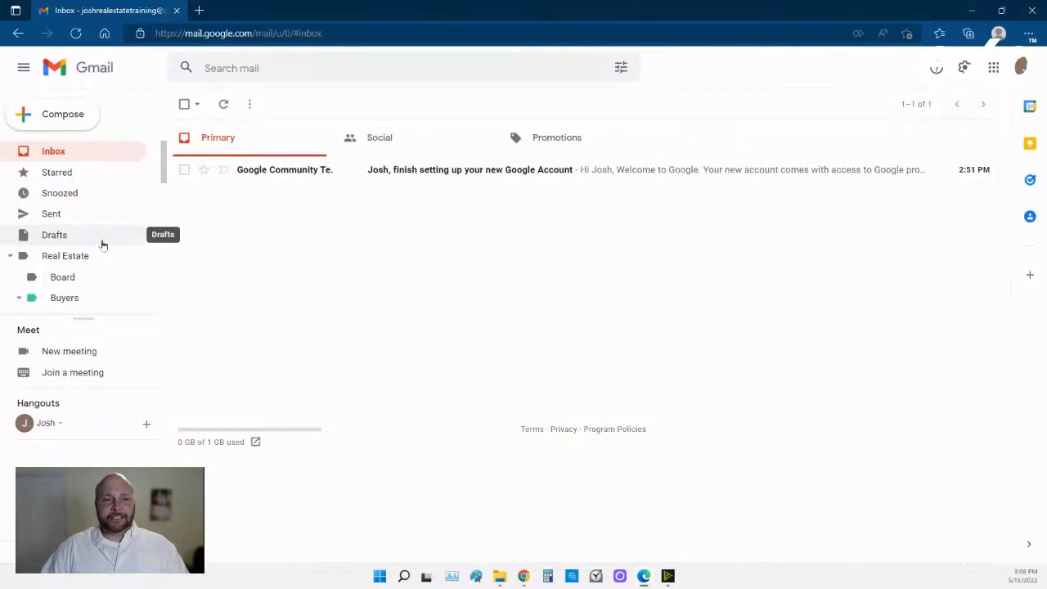
pyautogui.scroll(-5, 103, 244)
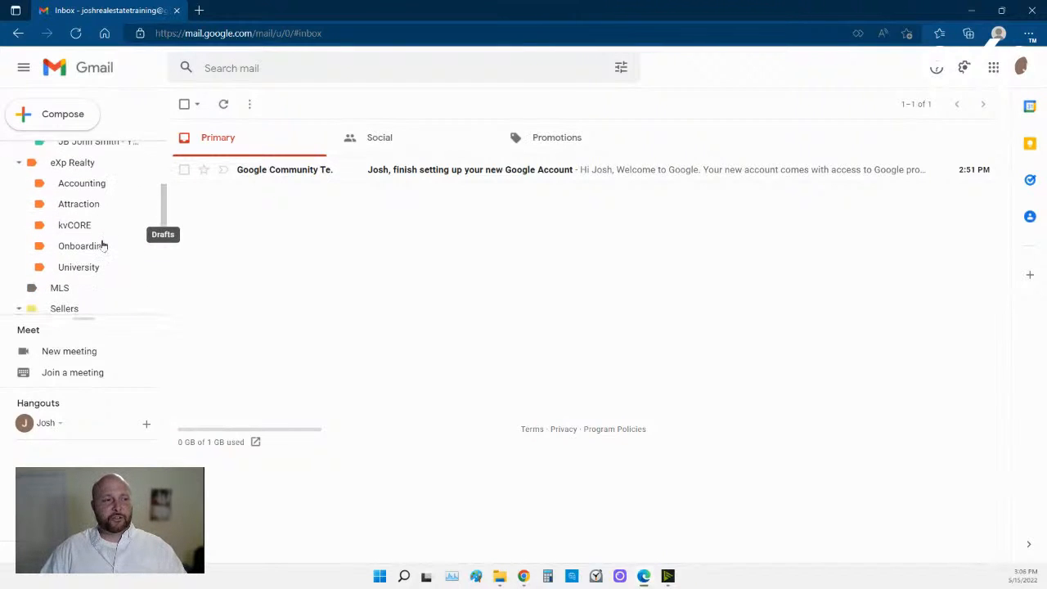
pyautogui.scroll(-1, 103, 245)
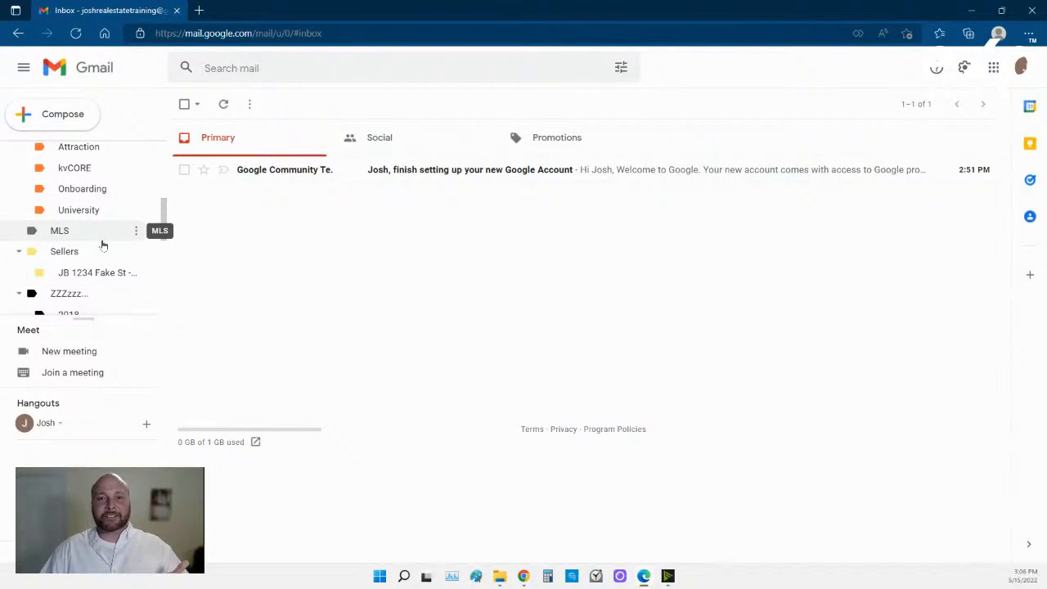
pyautogui.scroll(6, 102, 245)
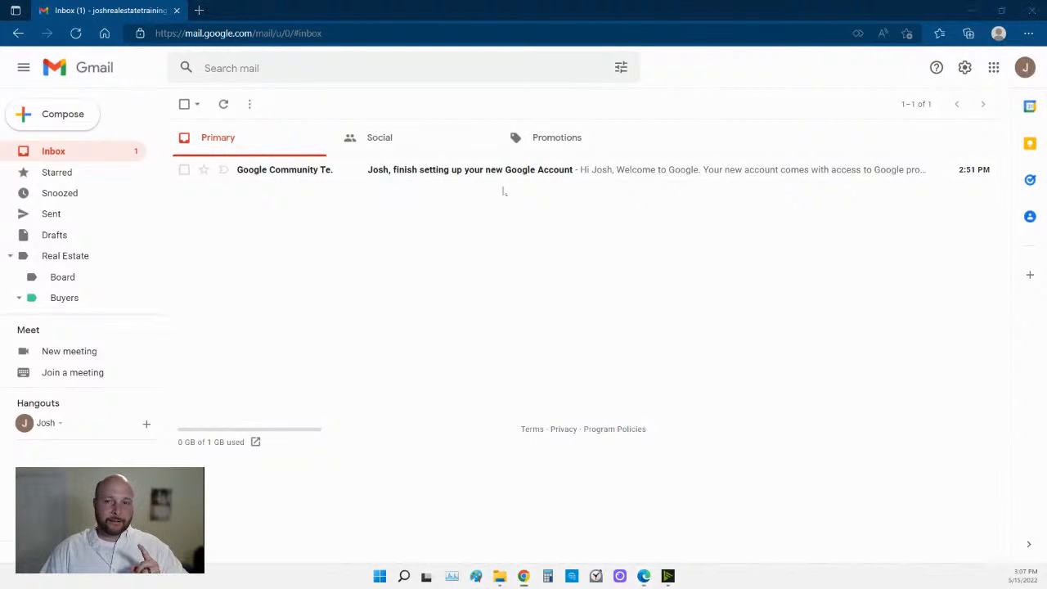
# Open Gmail's full settings and view the Add-ons tab.
pyautogui.click(965, 70)
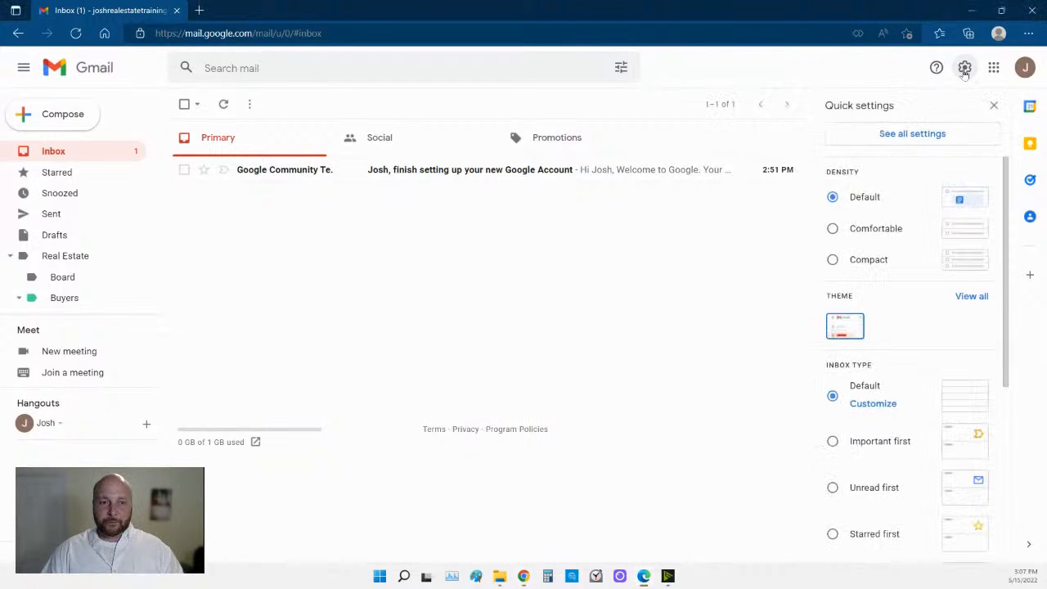
pyautogui.click(901, 136)
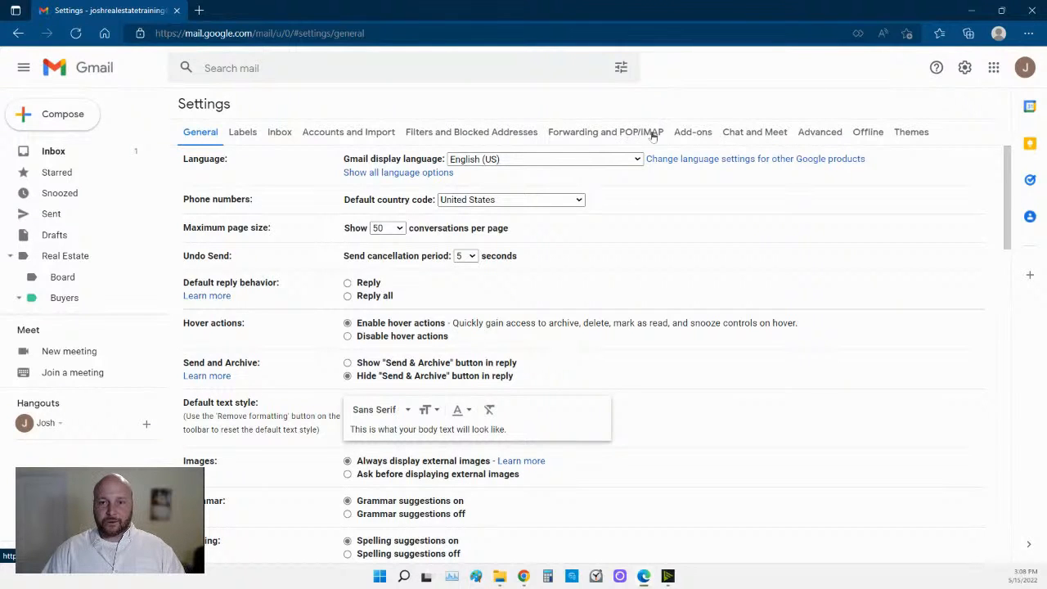
pyautogui.click(698, 132)
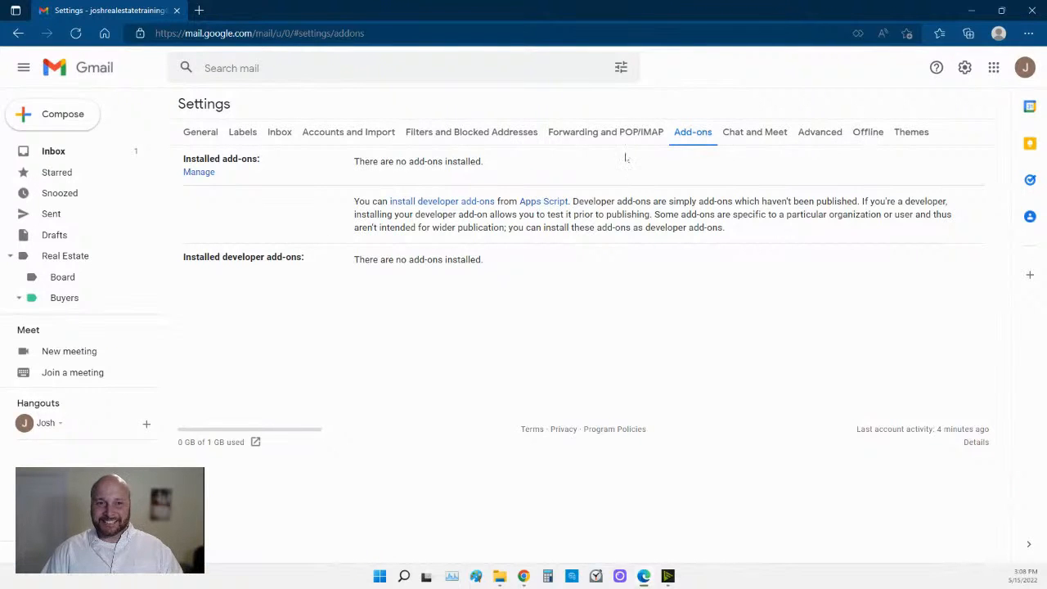
pyautogui.click(203, 172)
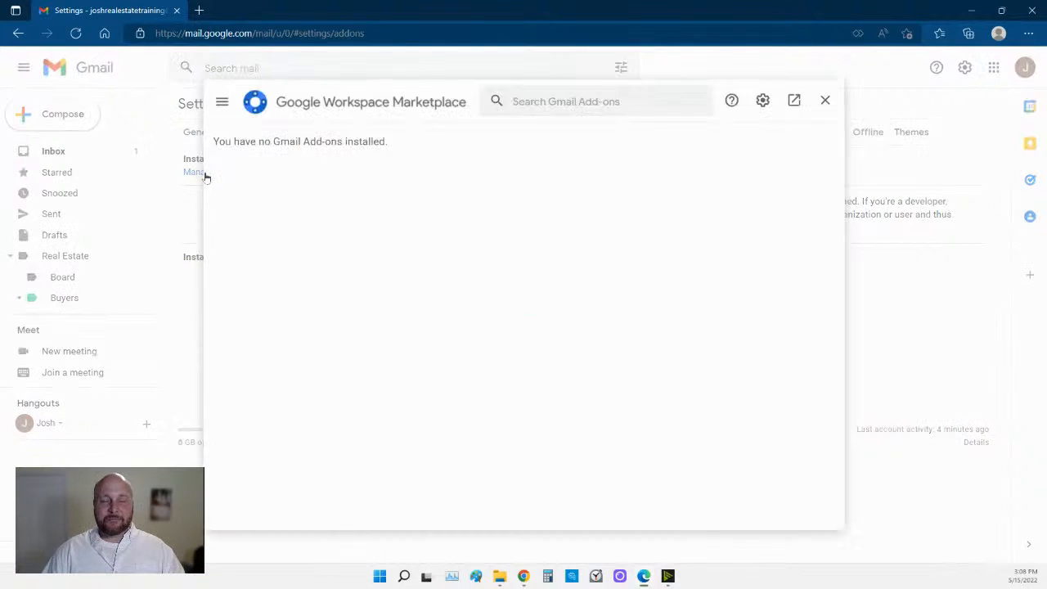
pyautogui.click(540, 103)
pyautogui.write('templ')
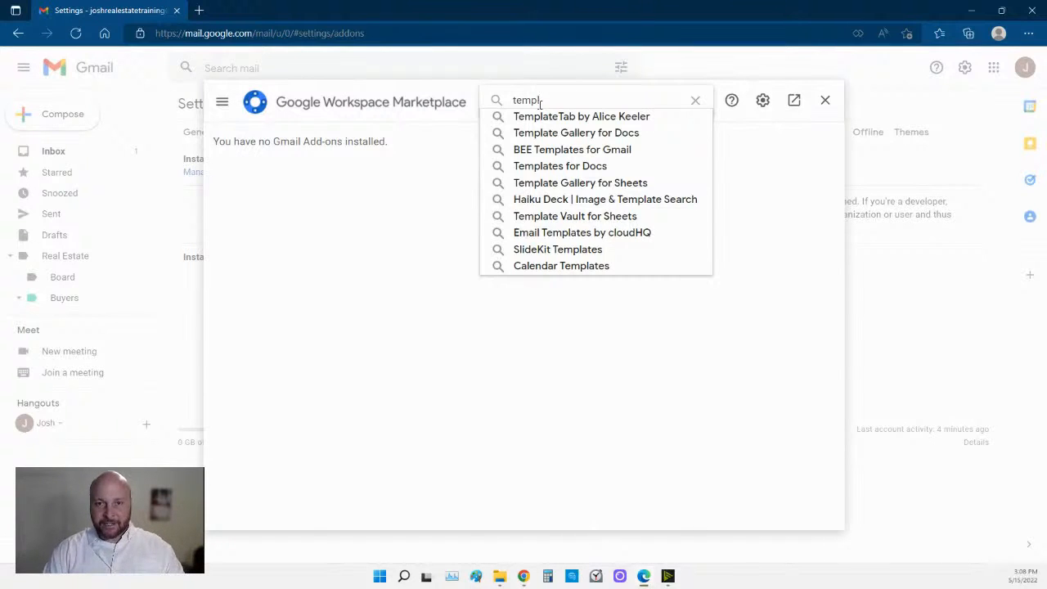
pyautogui.click(470, 329)
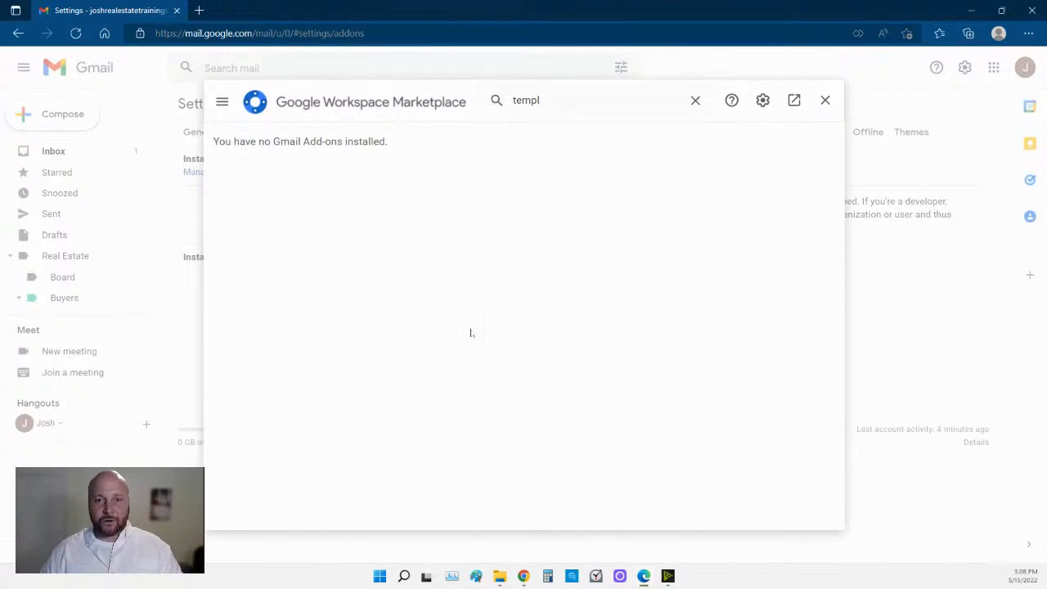
pyautogui.click(825, 111)
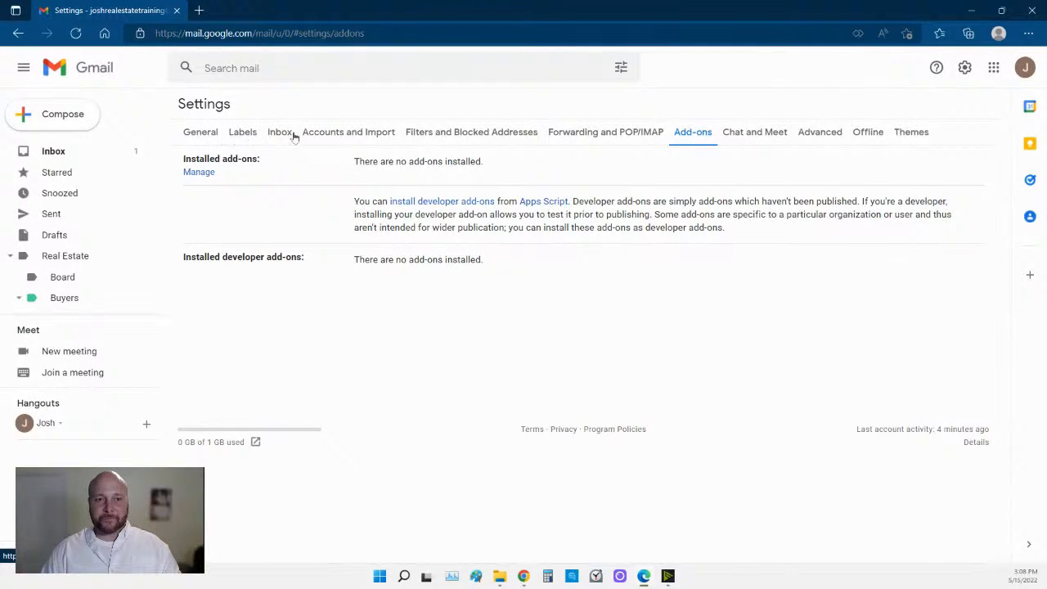
# Visit Advanced settings, then return to the inbox with the quick settings panel open.
pyautogui.click(809, 137)
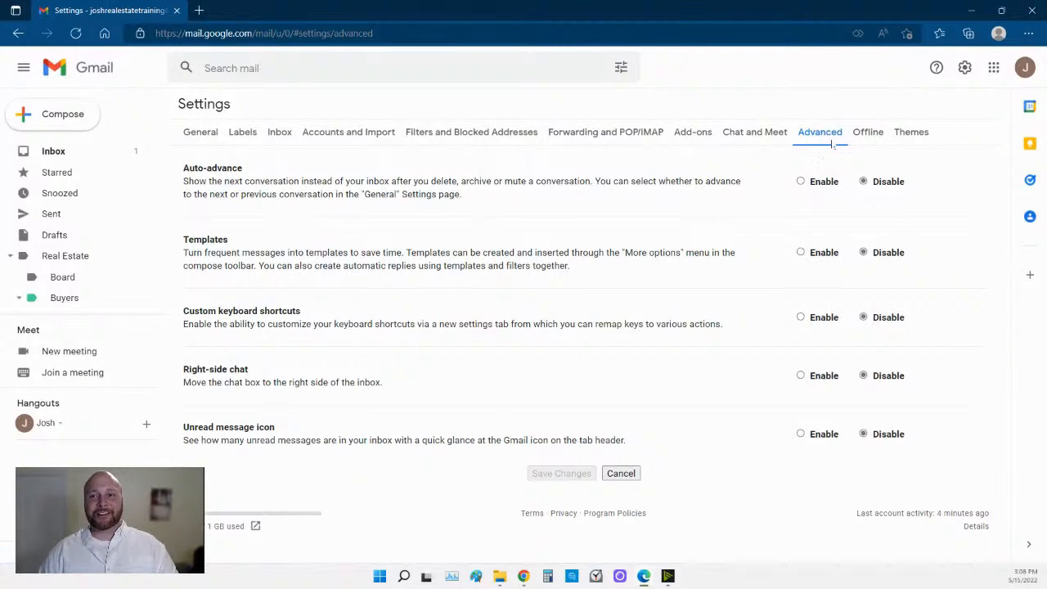
pyautogui.click(61, 155)
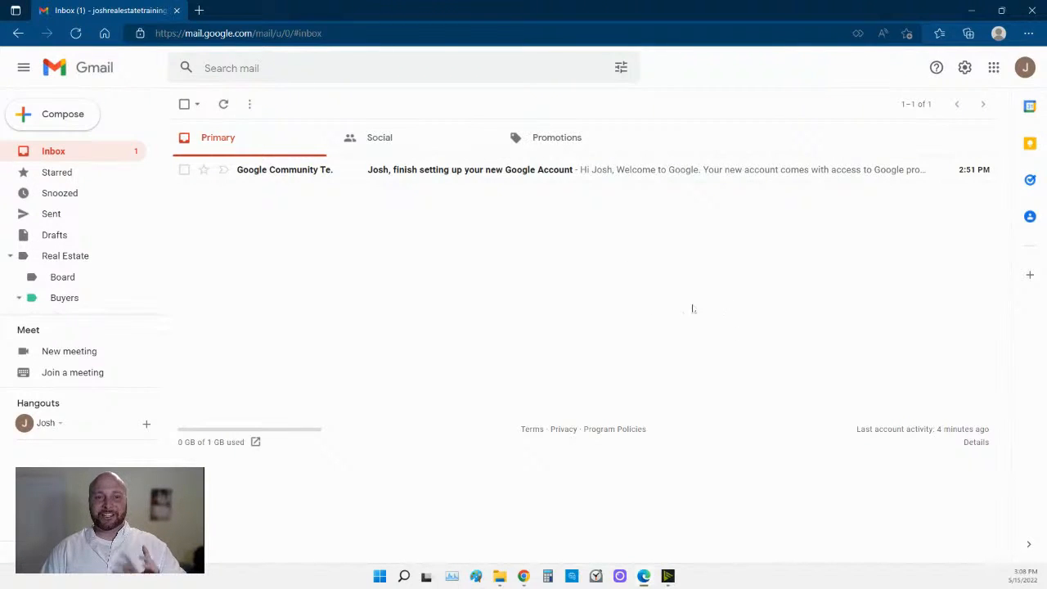
pyautogui.click(963, 70)
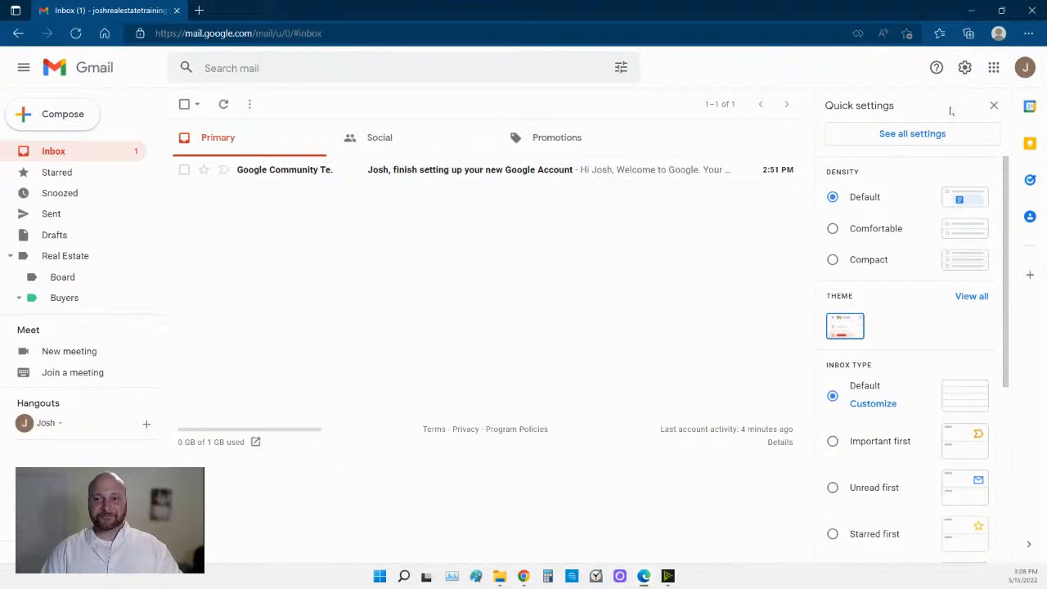
# Enable Templates in Gmail's Advanced settings and save the change.
pyautogui.click(893, 135)
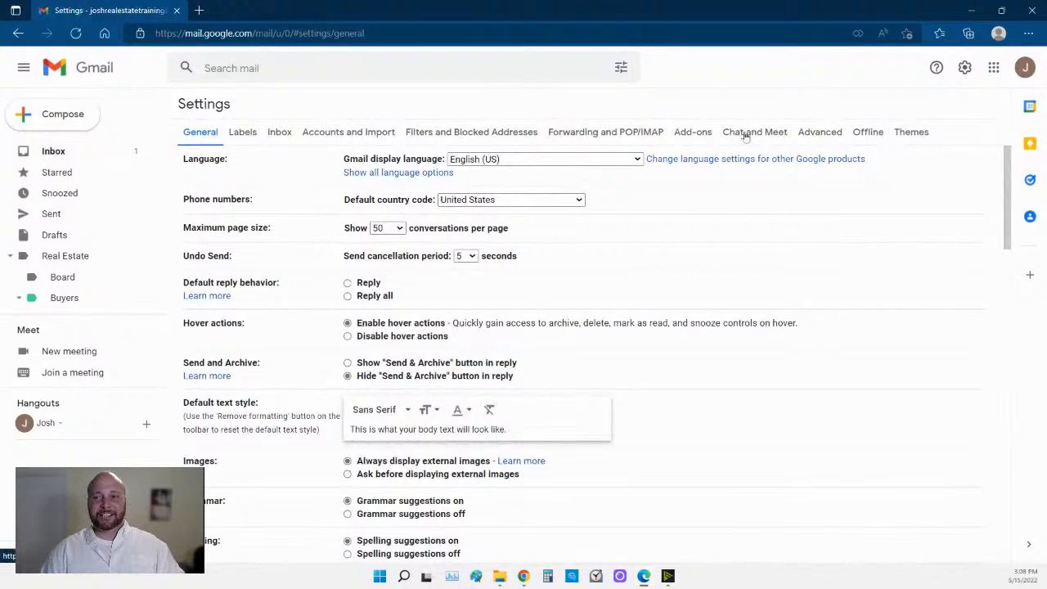
pyautogui.click(820, 133)
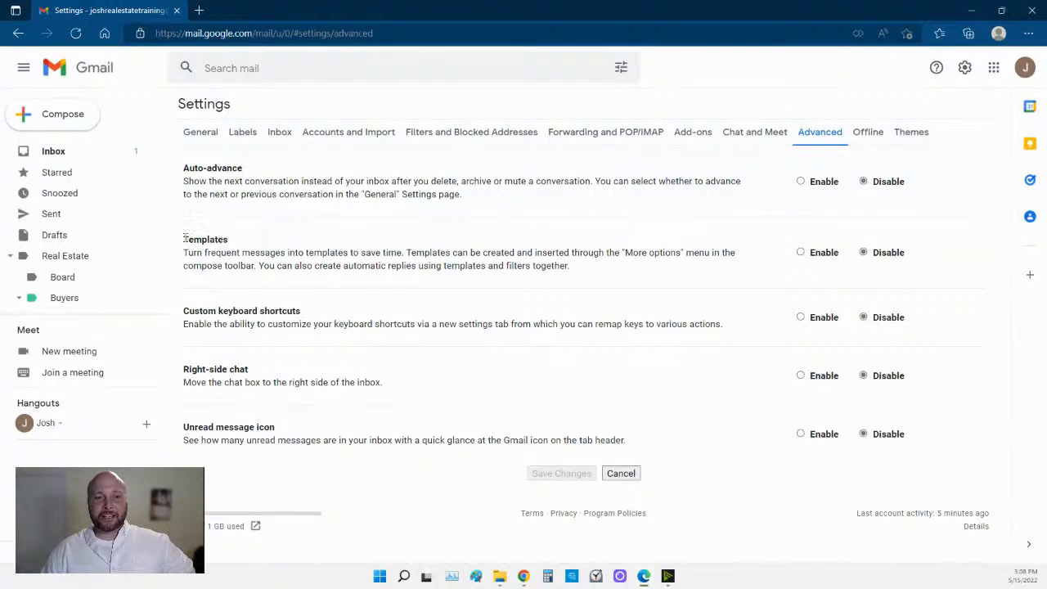
pyautogui.moveTo(183, 238); pyautogui.dragTo(572, 266)
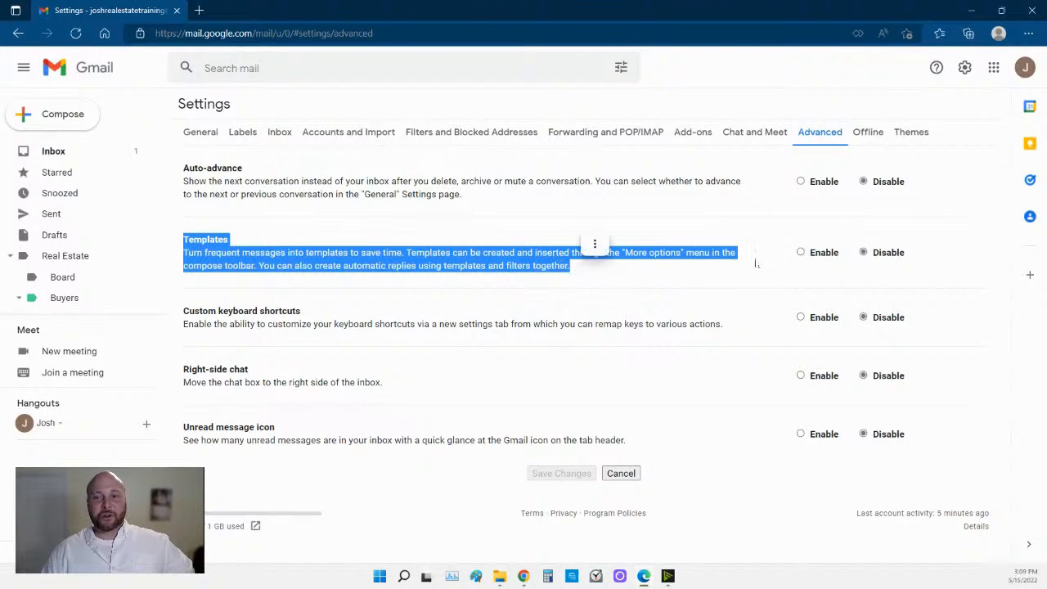
pyautogui.click(800, 252)
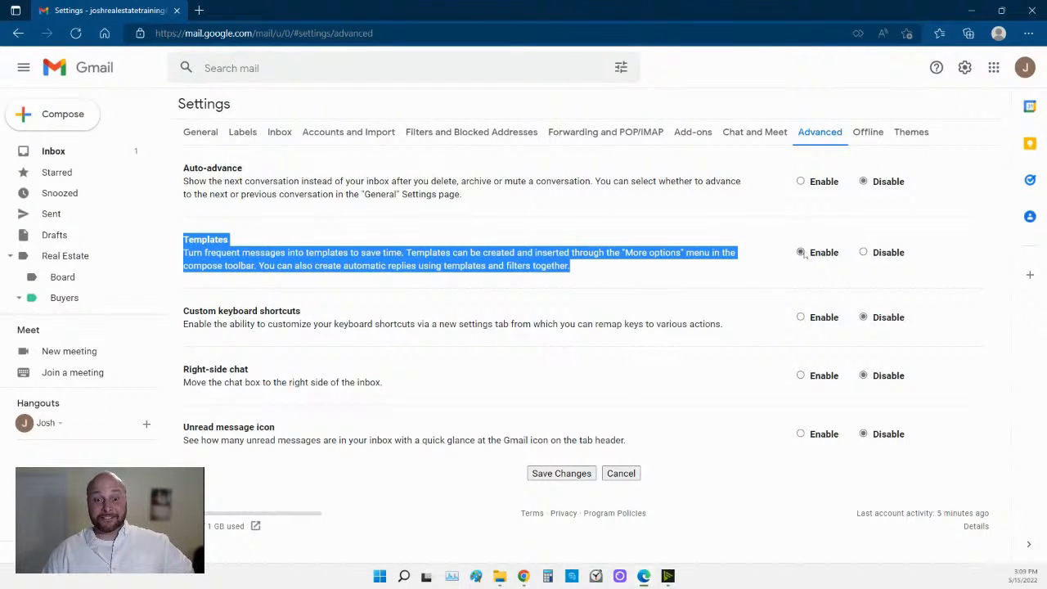
pyautogui.click(577, 473)
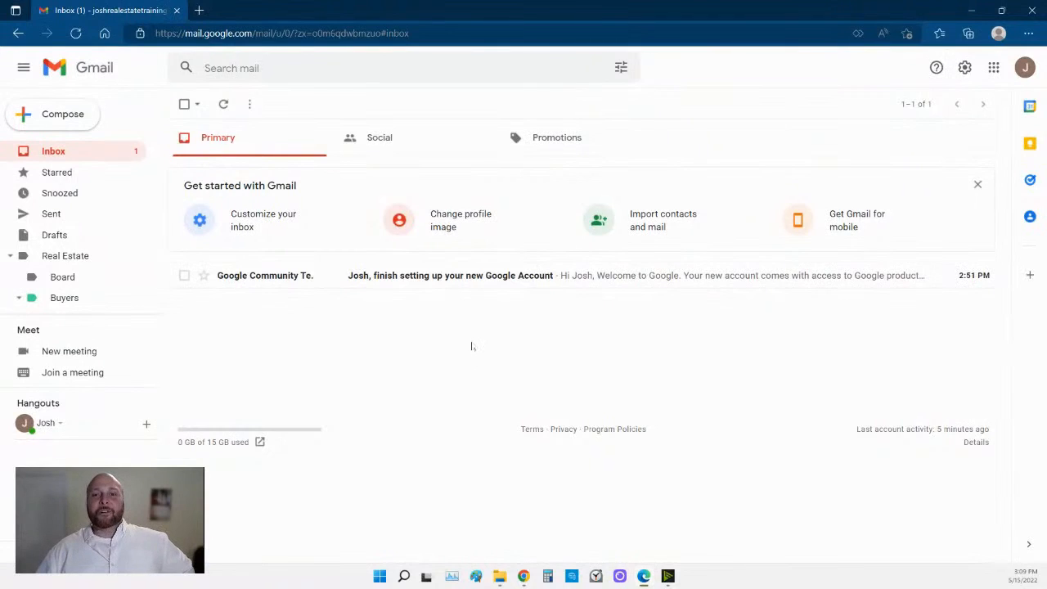
# Dismiss the Get started panel, delete and restore the welcome email twice, then start a new message.
pyautogui.click(977, 184)
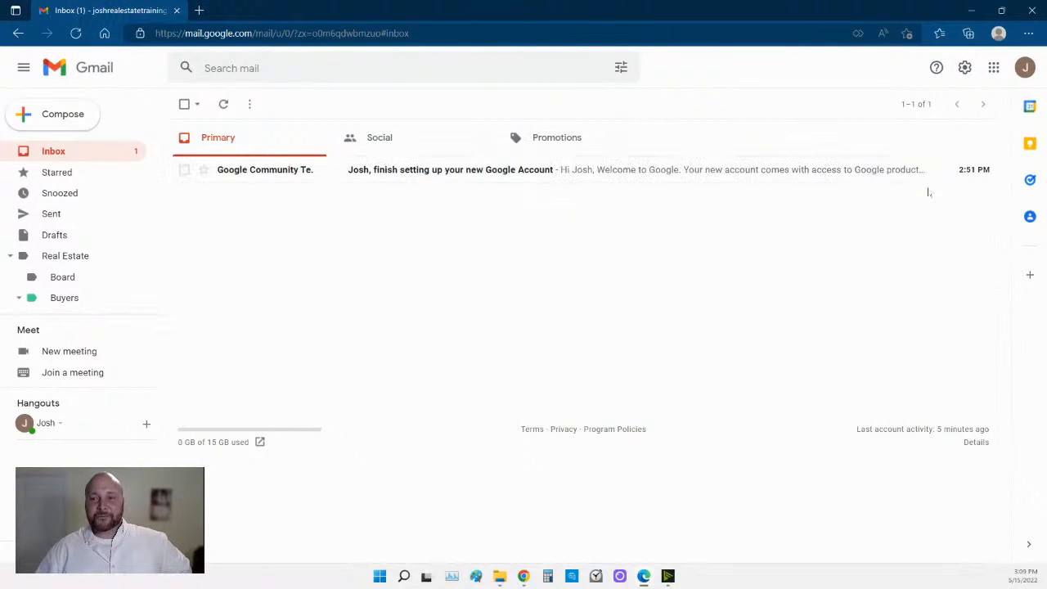
pyautogui.click(930, 169)
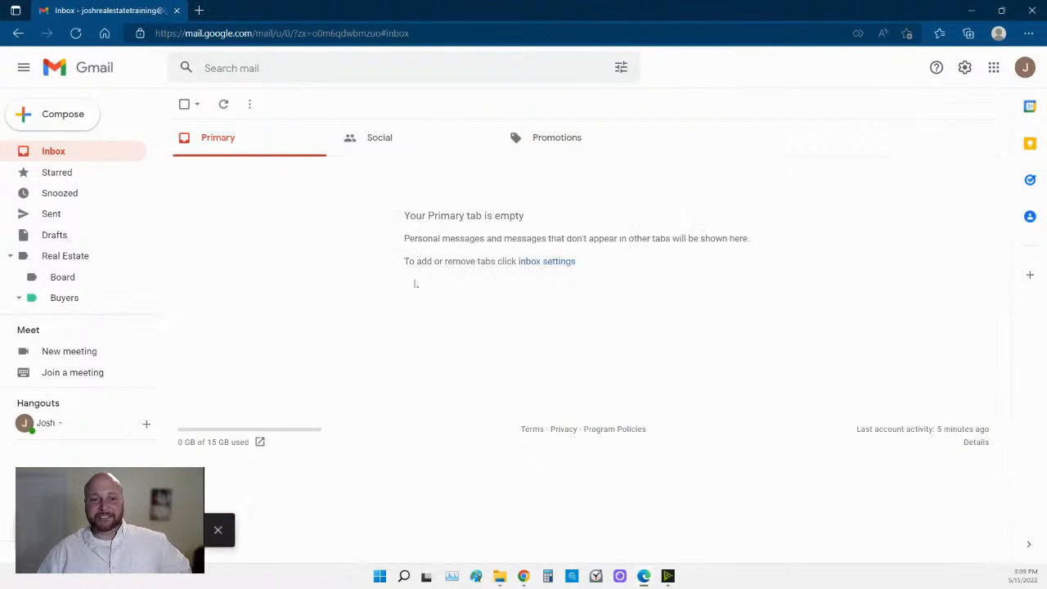
pyautogui.click(184, 530)
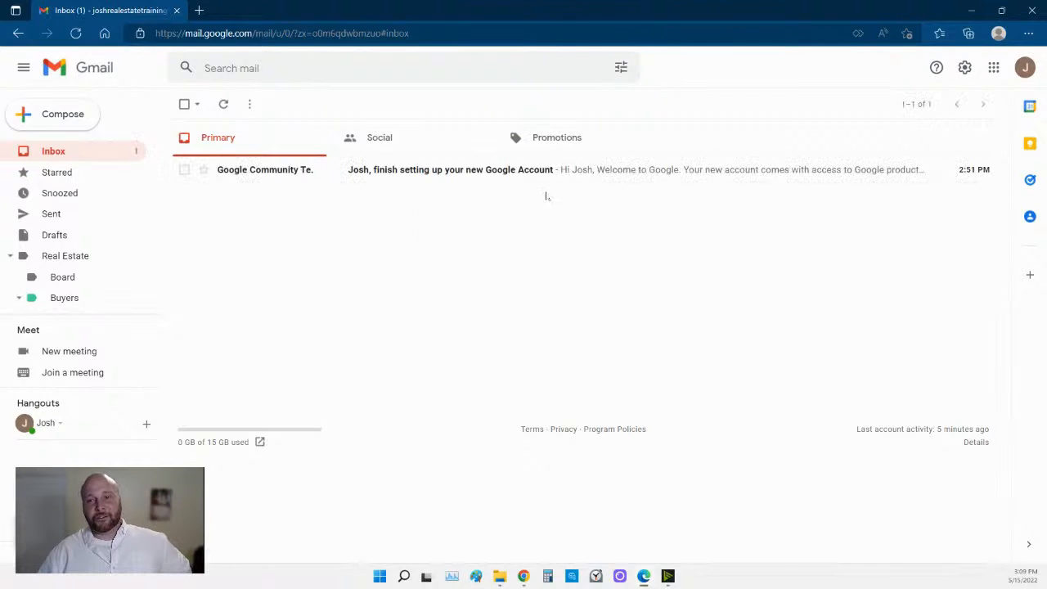
pyautogui.click(930, 169)
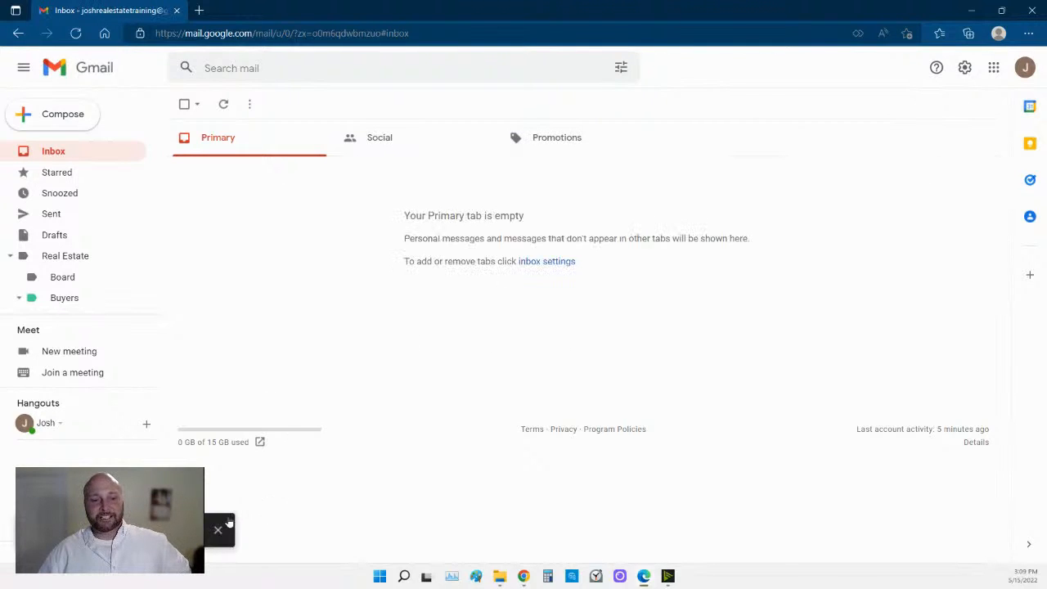
pyautogui.click(185, 530)
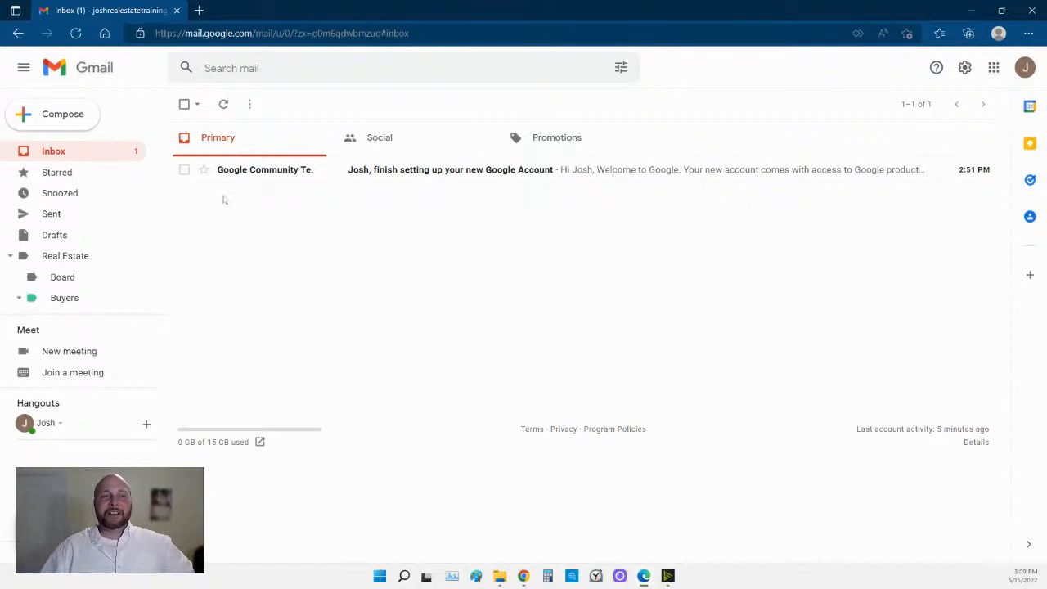
pyautogui.click(59, 113)
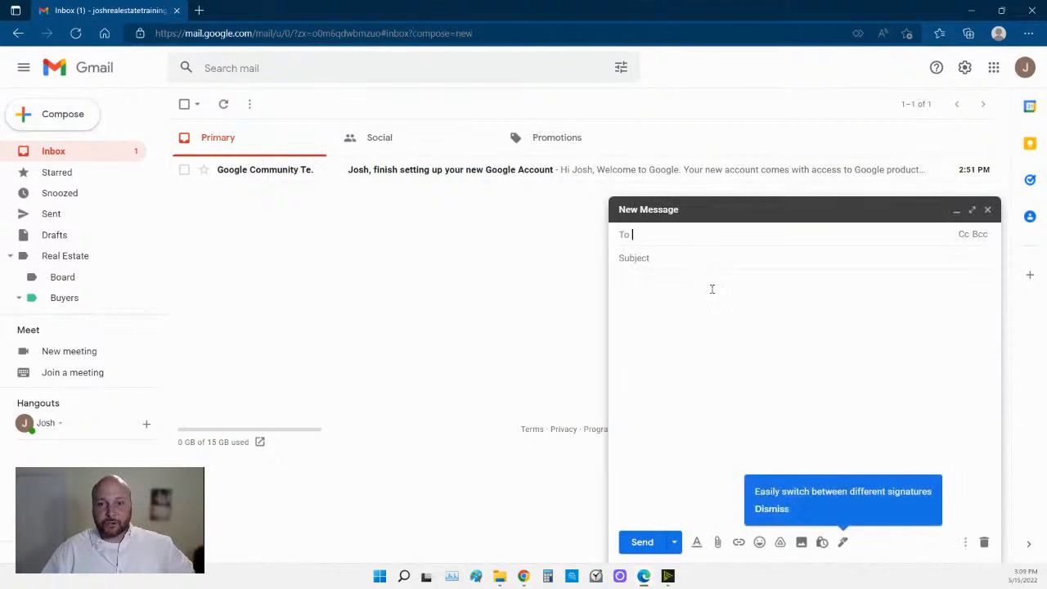
# Enter the subject 'Congratulations! Your New Home Title Company' followed by the property address and buyers' names.
pyautogui.click(685, 259)
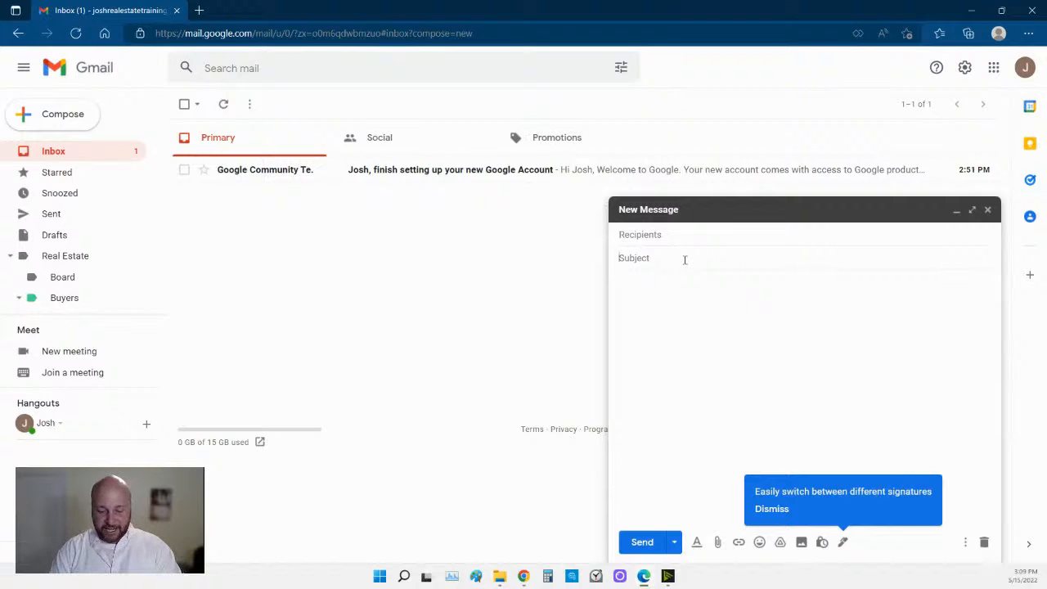
pyautogui.write('Congratu')
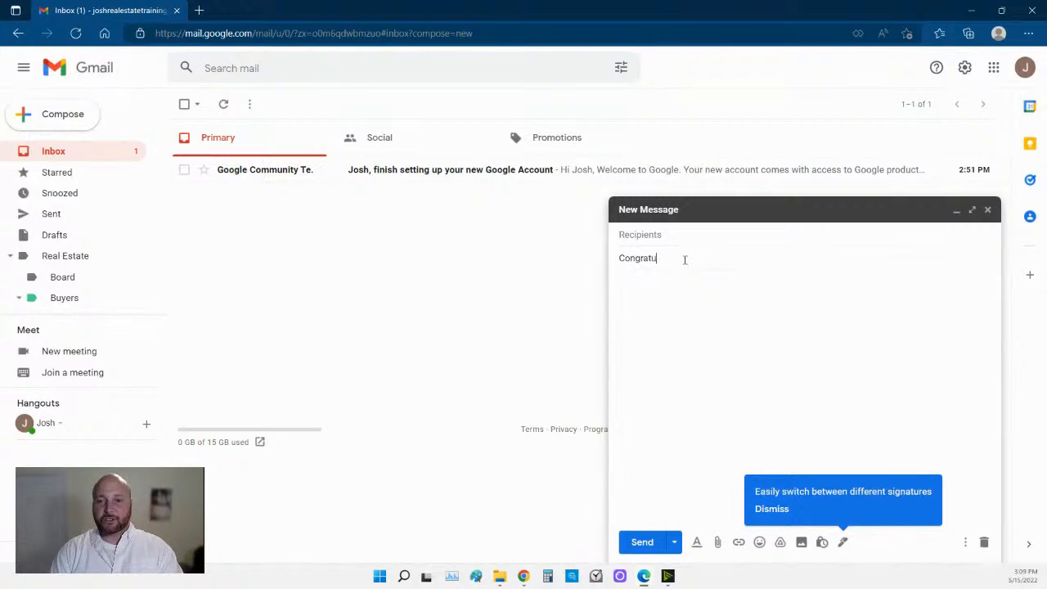
pyautogui.write('lations /')
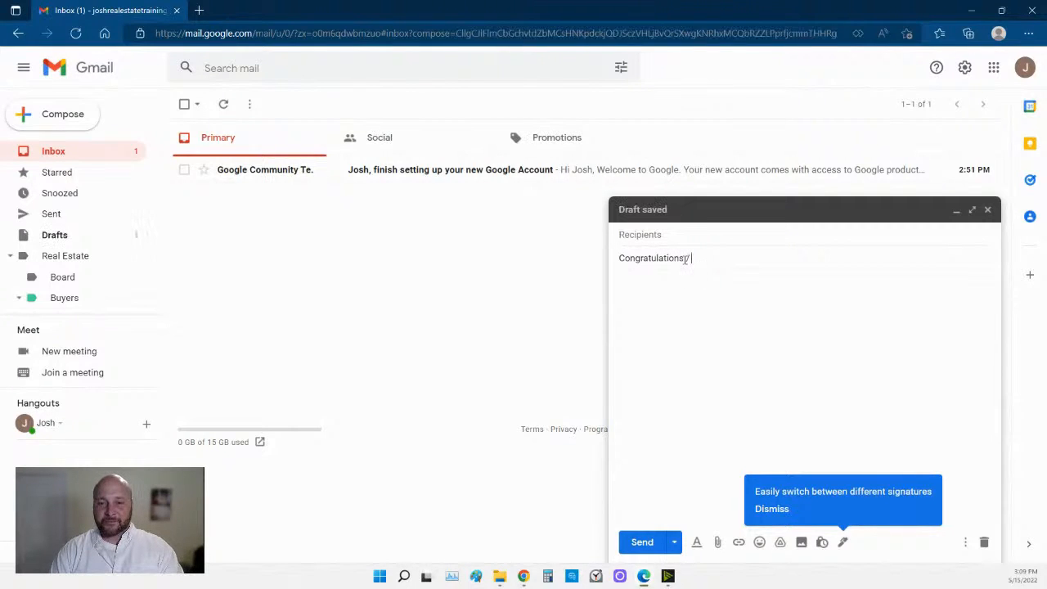
pyautogui.write('! Your')
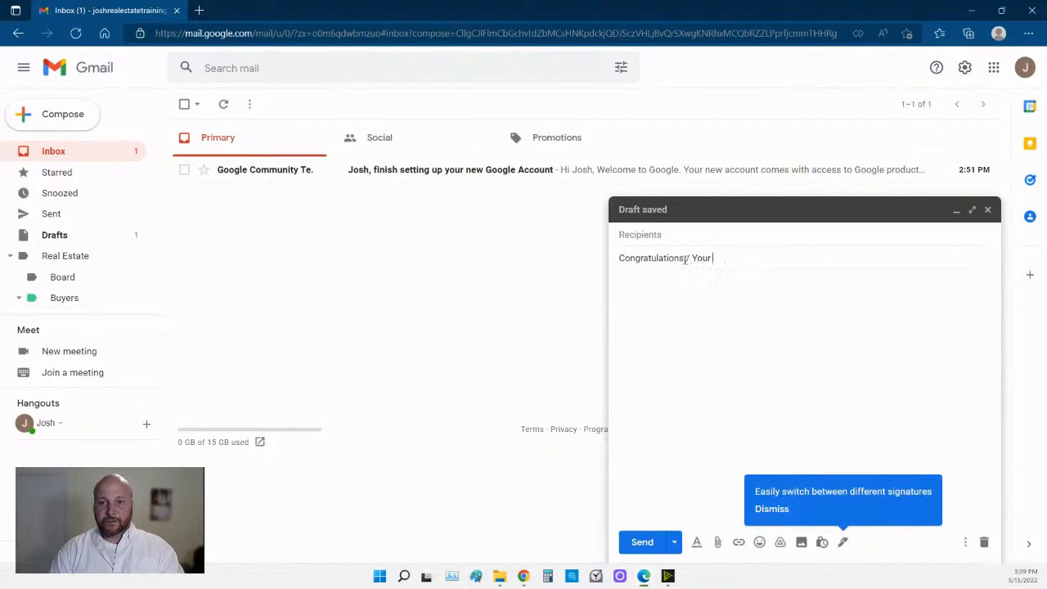
pyautogui.write(' New Home')
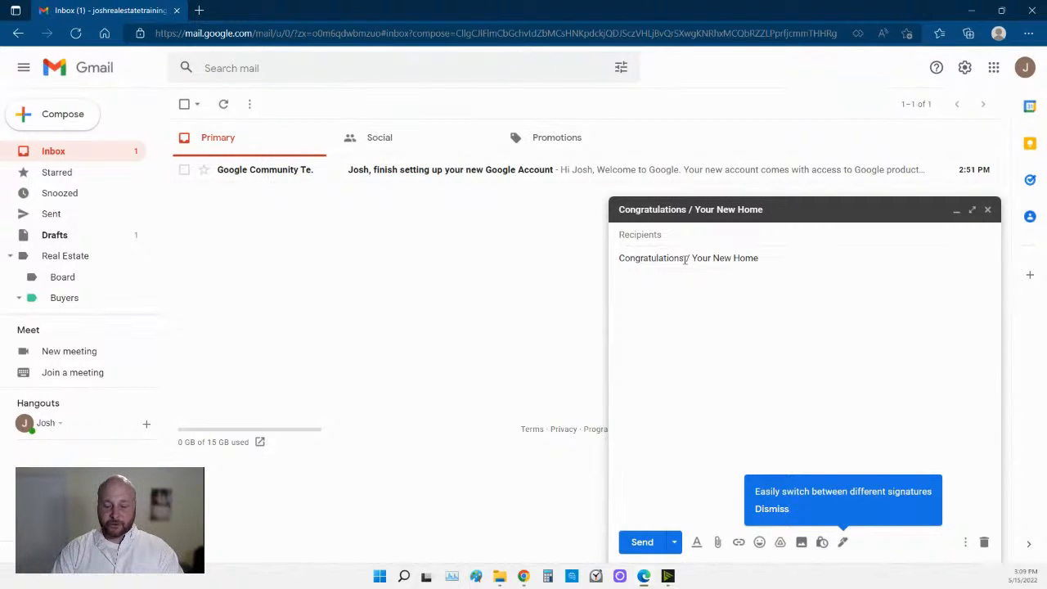
pyautogui.write(' Title Company /')
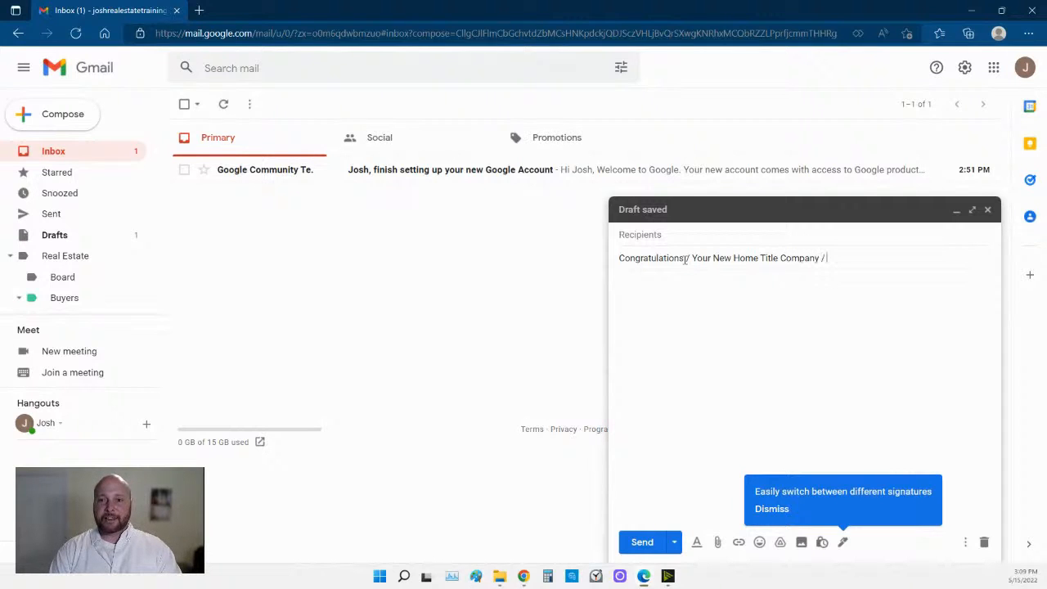
pyautogui.write(' 1234 ')
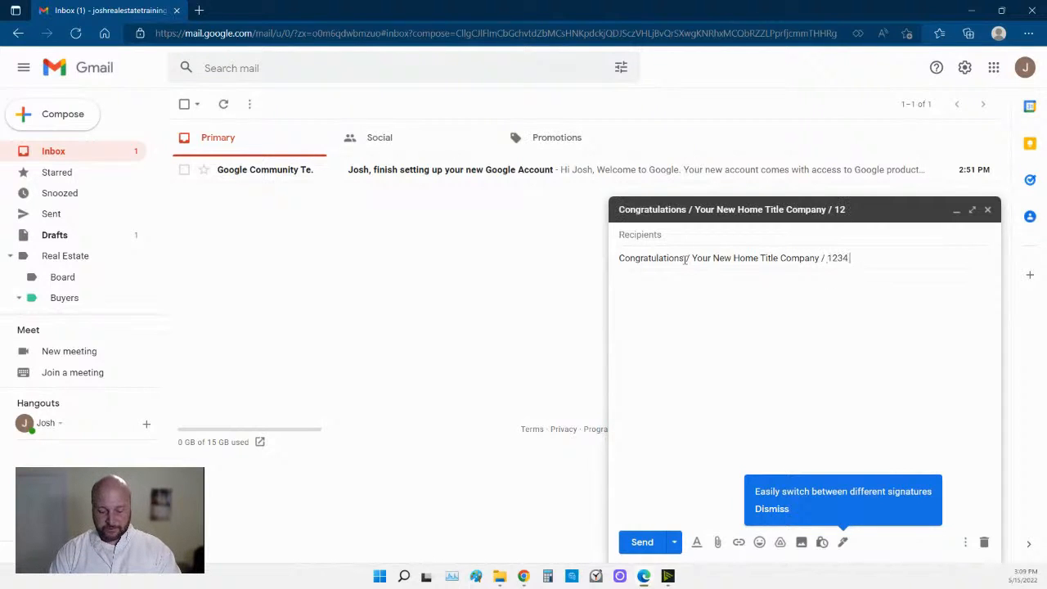
pyautogui.write('Fake St')
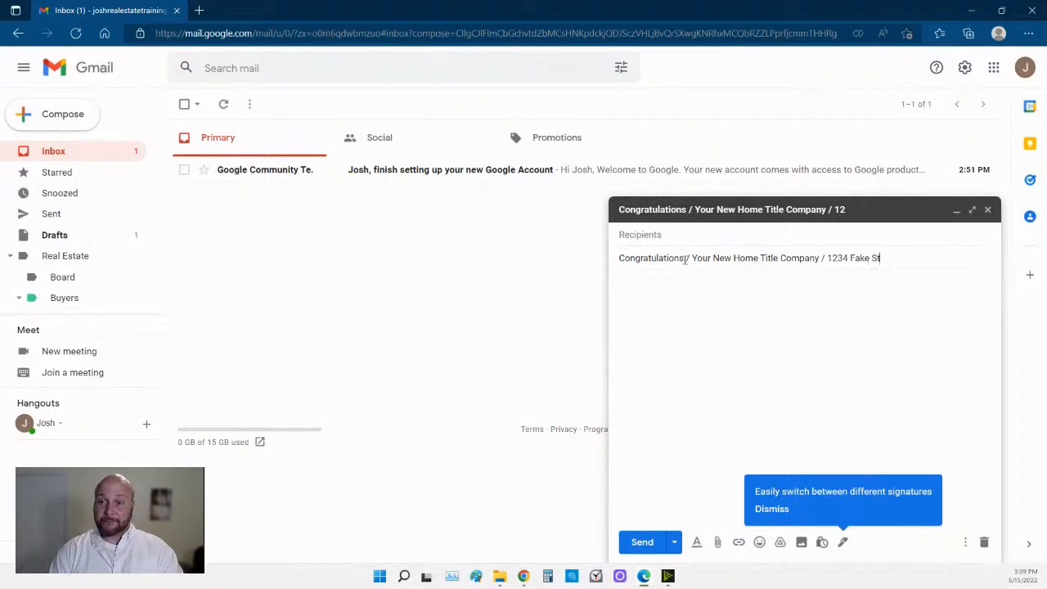
pyautogui.write(' / Mr')
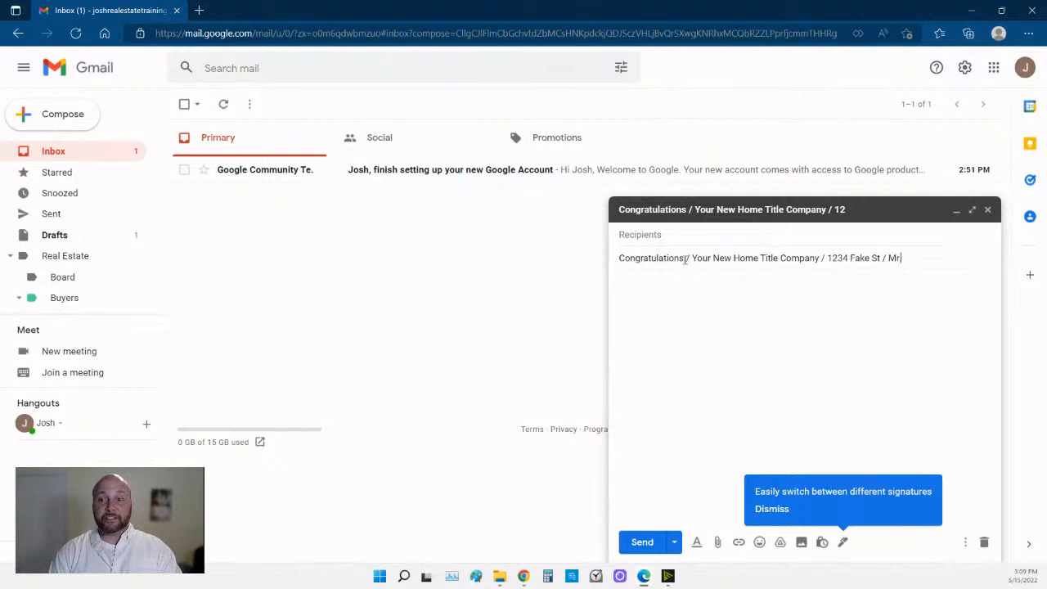
pyautogui.write('. and ')
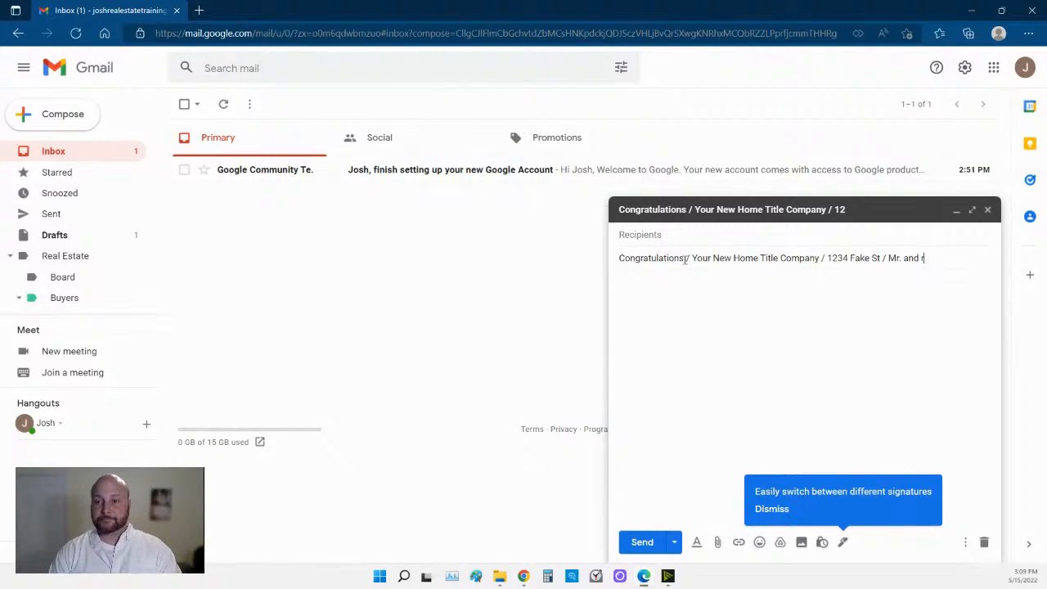
pyautogui.write('M')
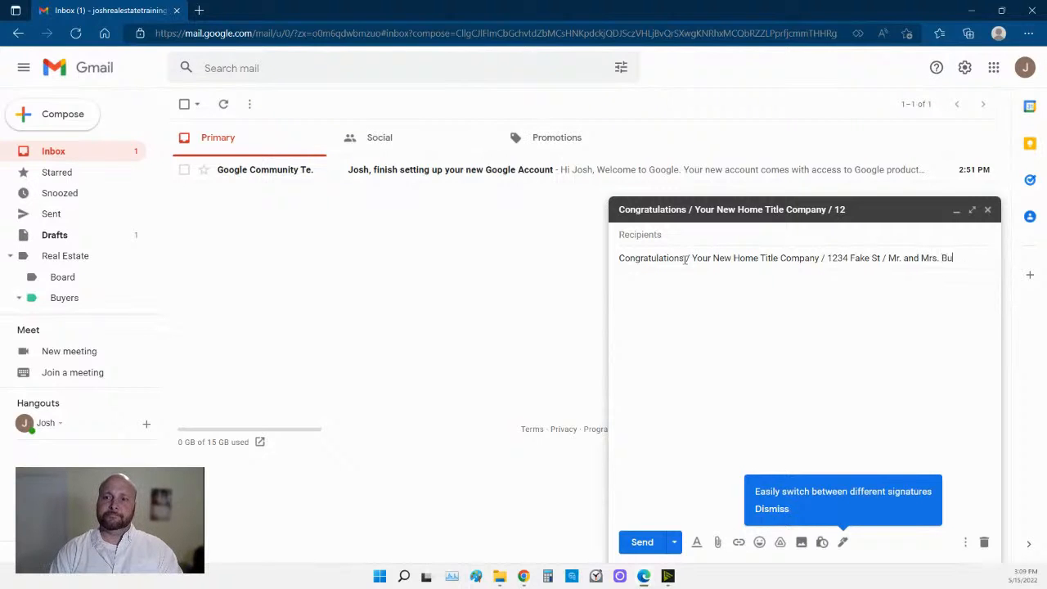
pyautogui.write('rs. Smi')
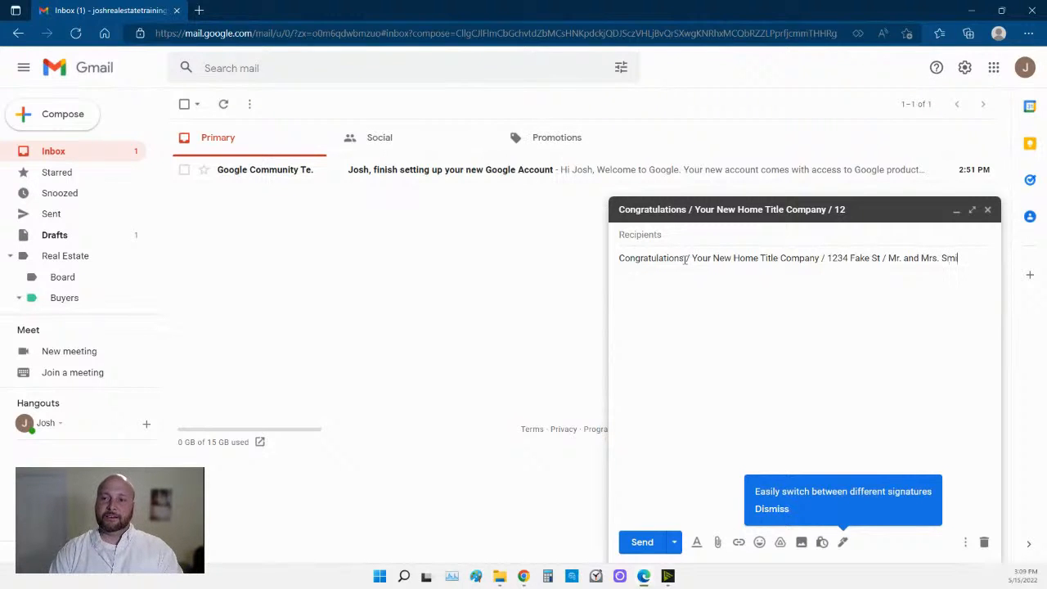
pyautogui.write('th')
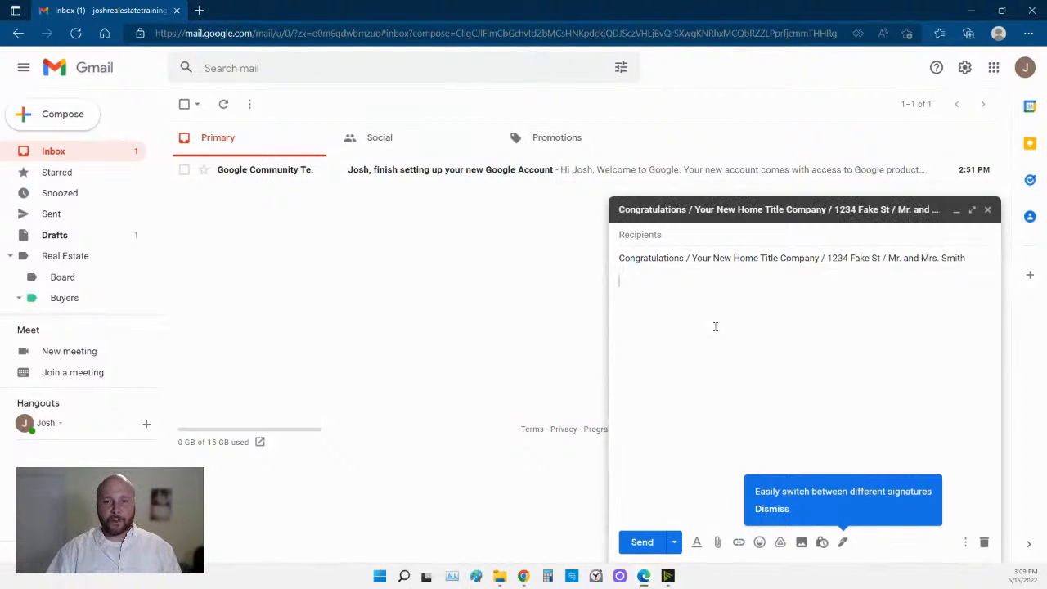
# Begin the body with the greeting 'Mr. Title Company,' and bring up the compose window's extra options.
pyautogui.press('Return')
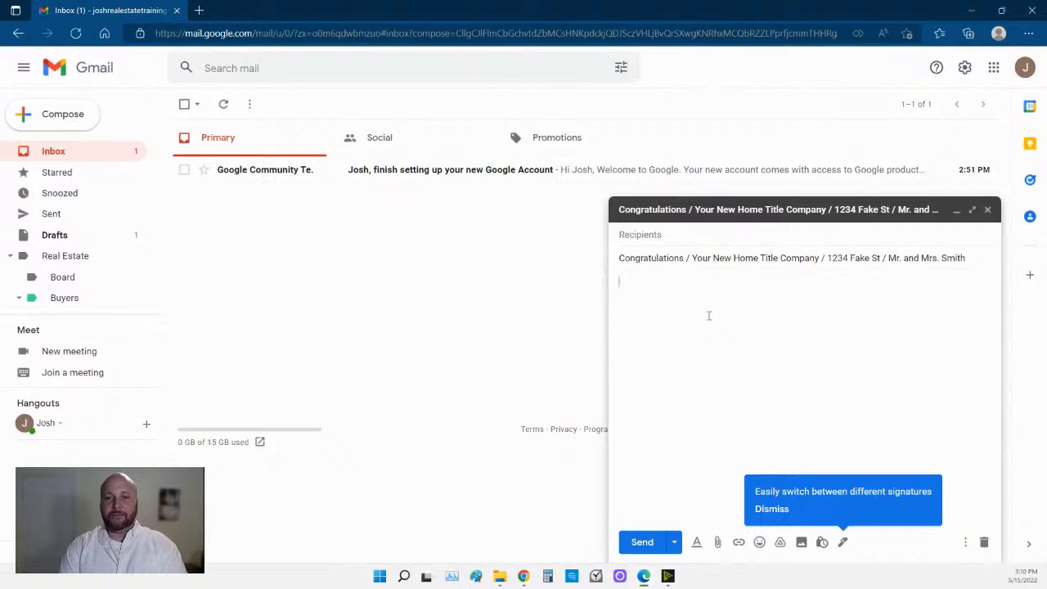
pyautogui.write('Mr. Title Co')
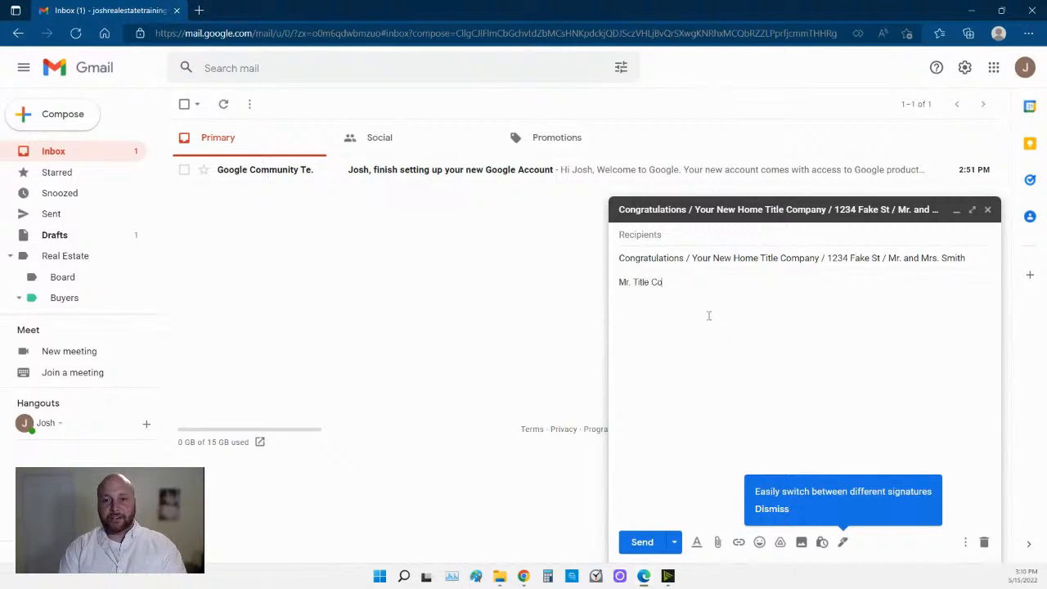
pyautogui.write('mpany')
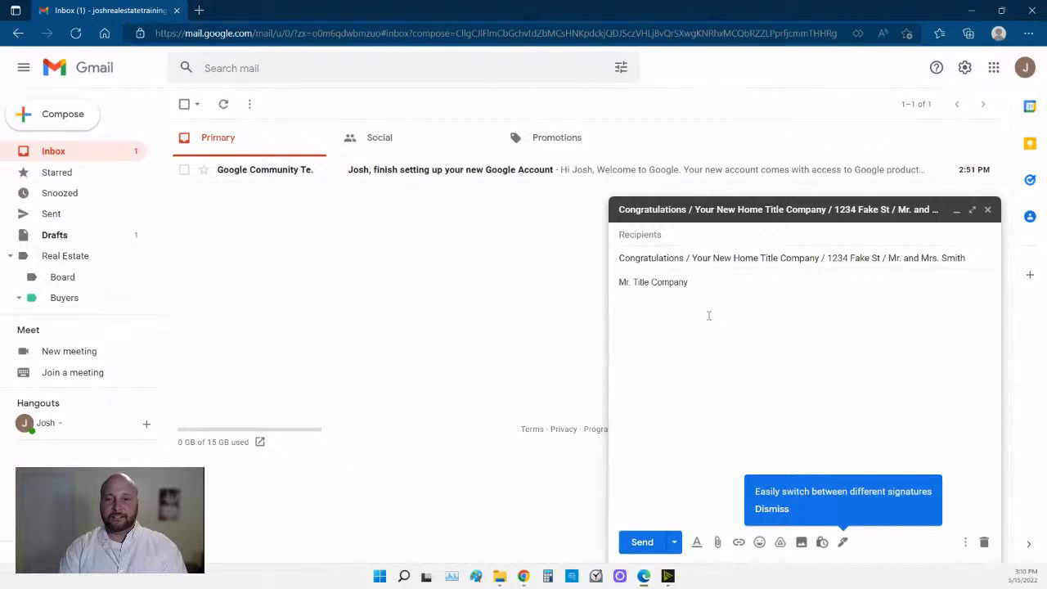
pyautogui.write(',')
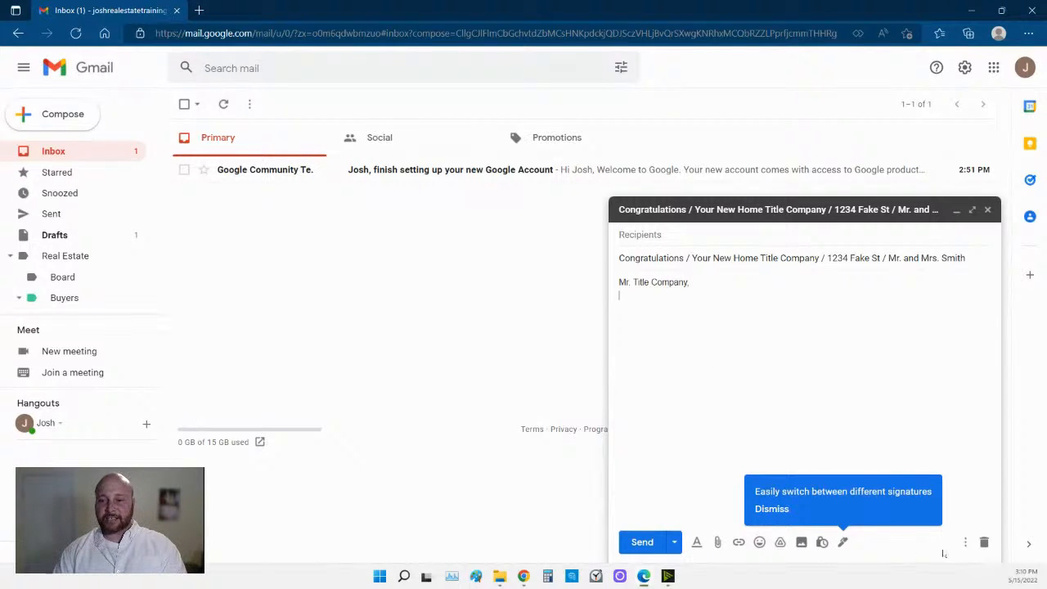
pyautogui.click(966, 542)
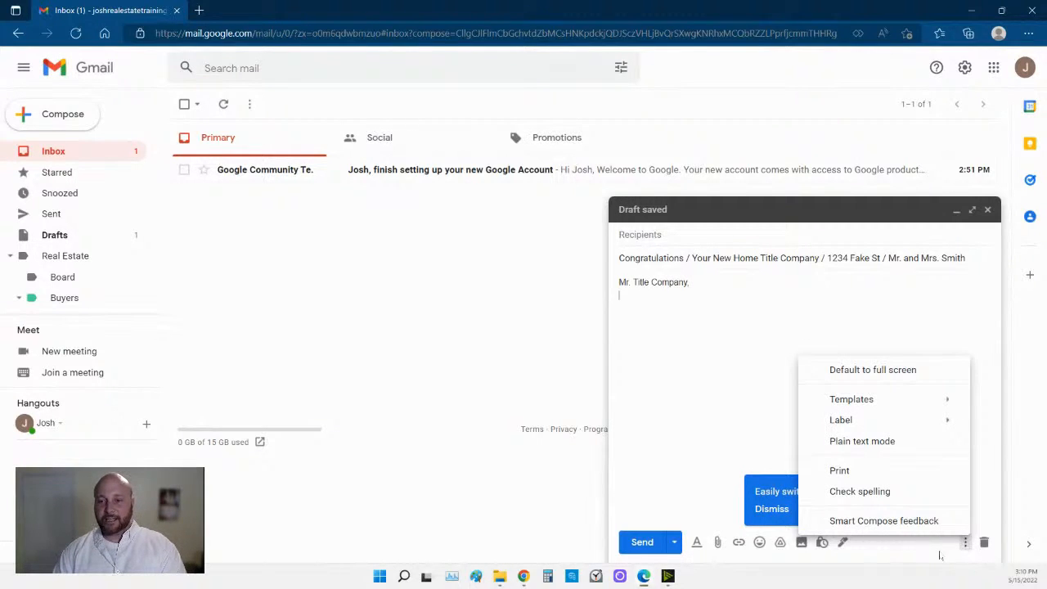
# Open and close the compose More options menu to look at the Templates entry.
pyautogui.click(647, 392)
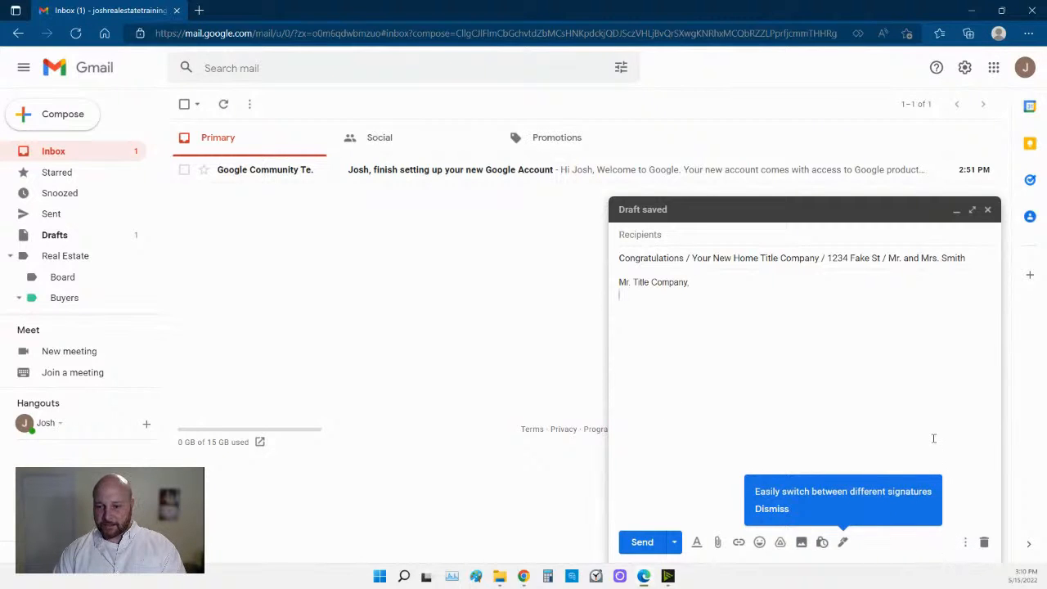
pyautogui.click(965, 543)
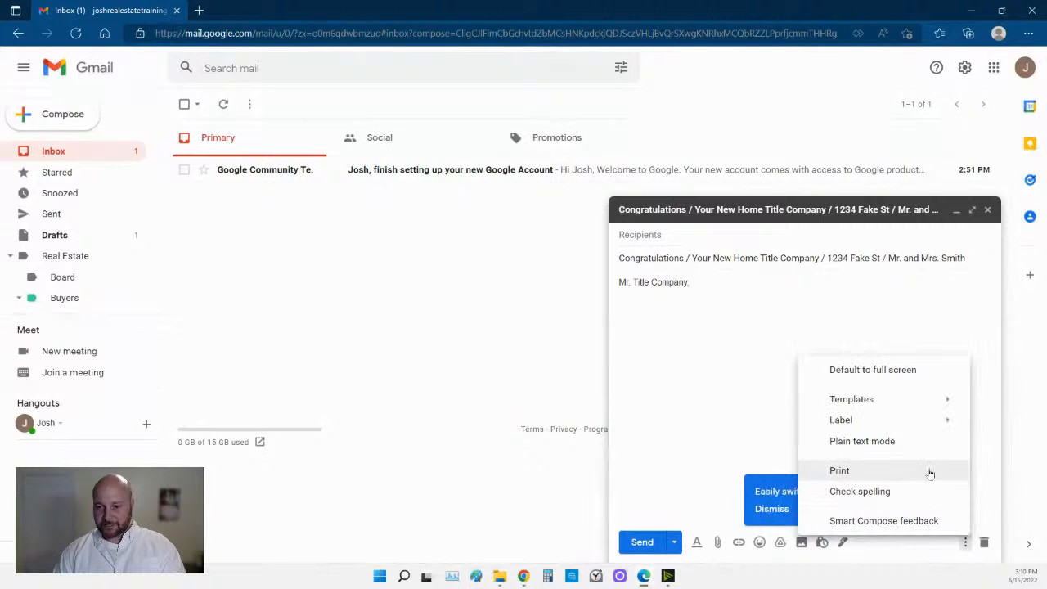
pyautogui.click(724, 398)
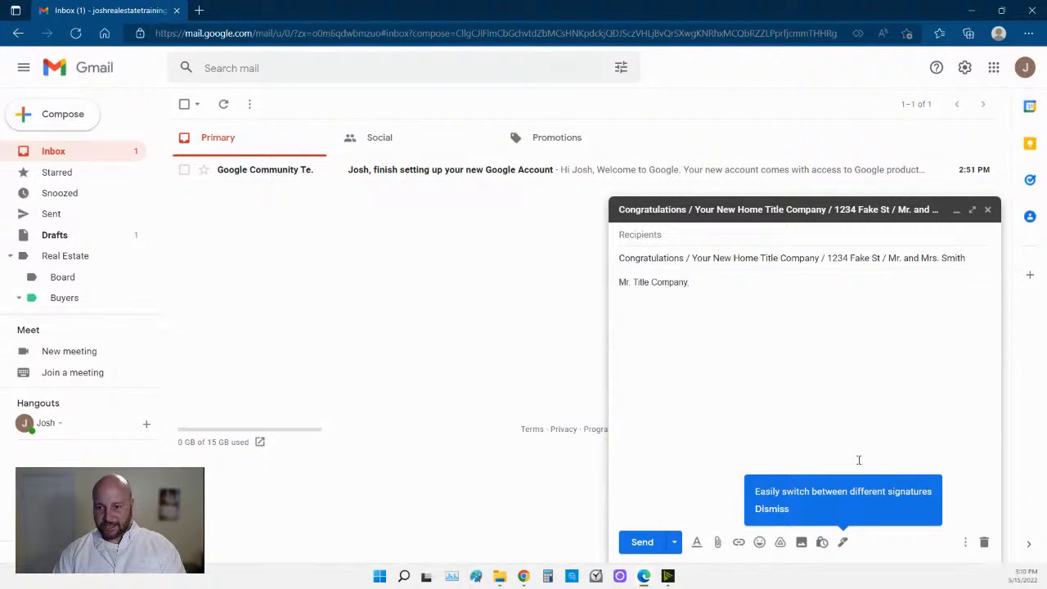
pyautogui.click(965, 542)
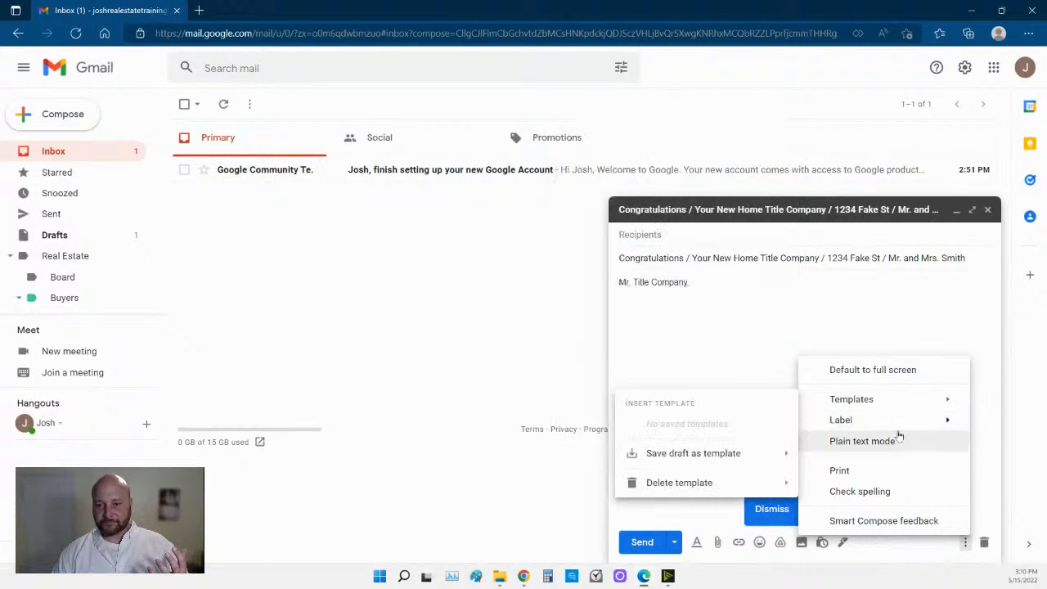
pyautogui.moveTo(891, 403)
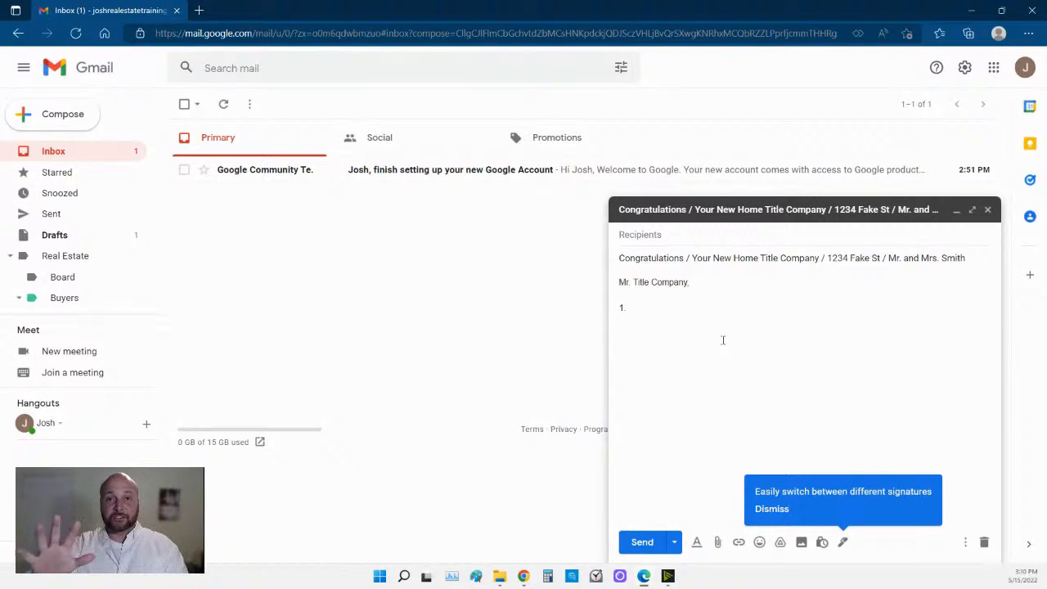
# Type list lines about the attached offer on the property and reaching the buyers, then 'a' below.
pyautogui.write('Please find a')
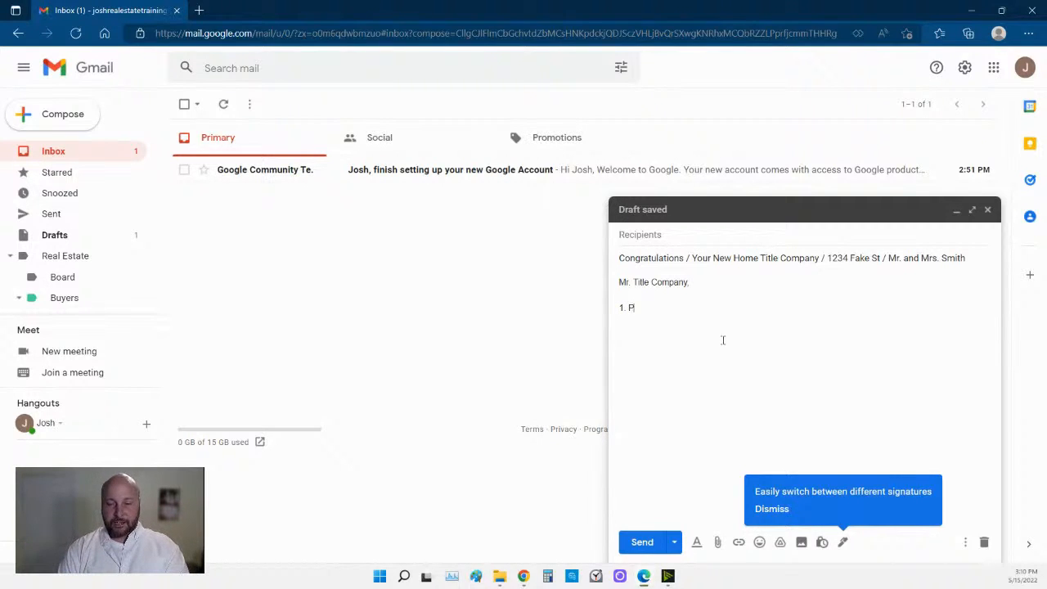
pyautogui.write('ttached offer on ')
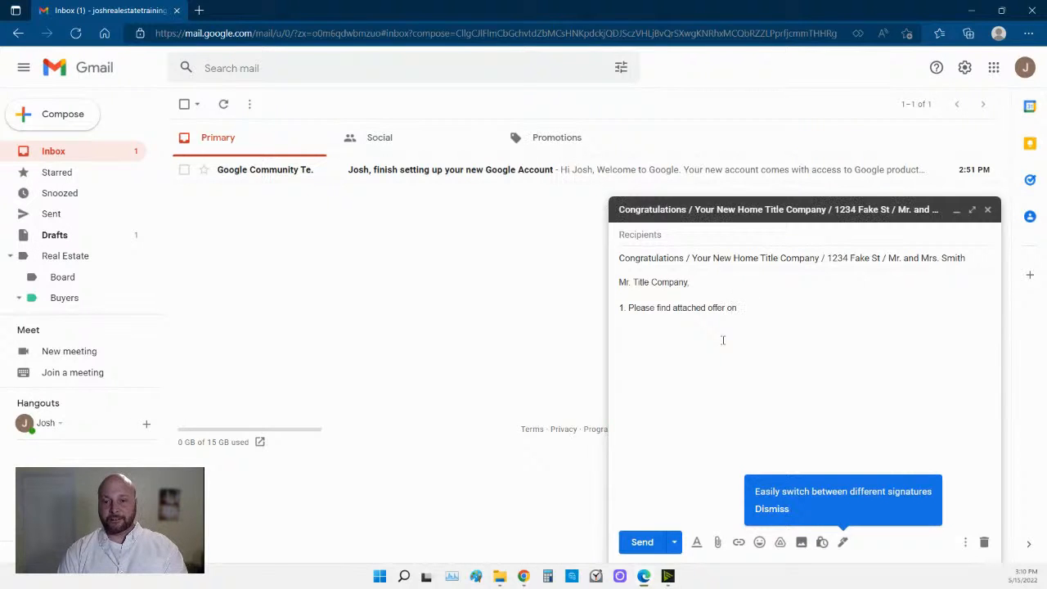
pyautogui.write('1234 Fa')
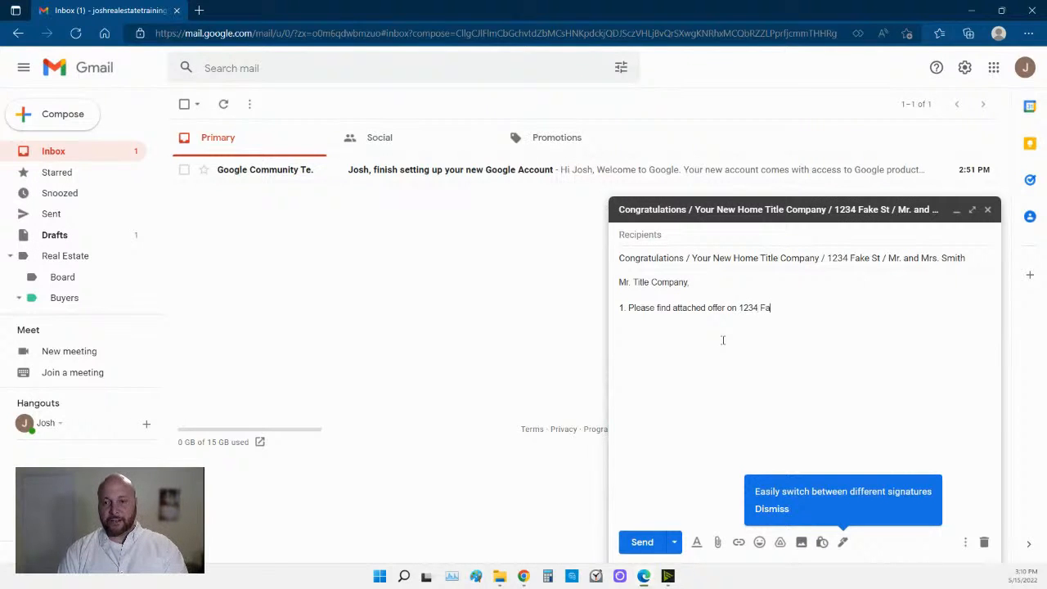
pyautogui.write('ke St. ')
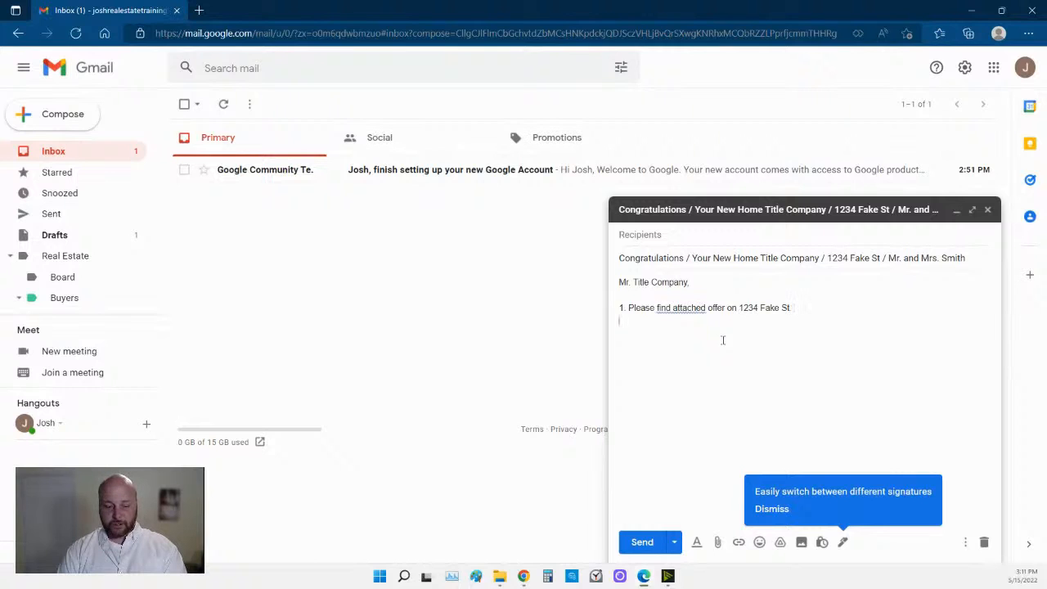
pyautogui.write('2. Mr')
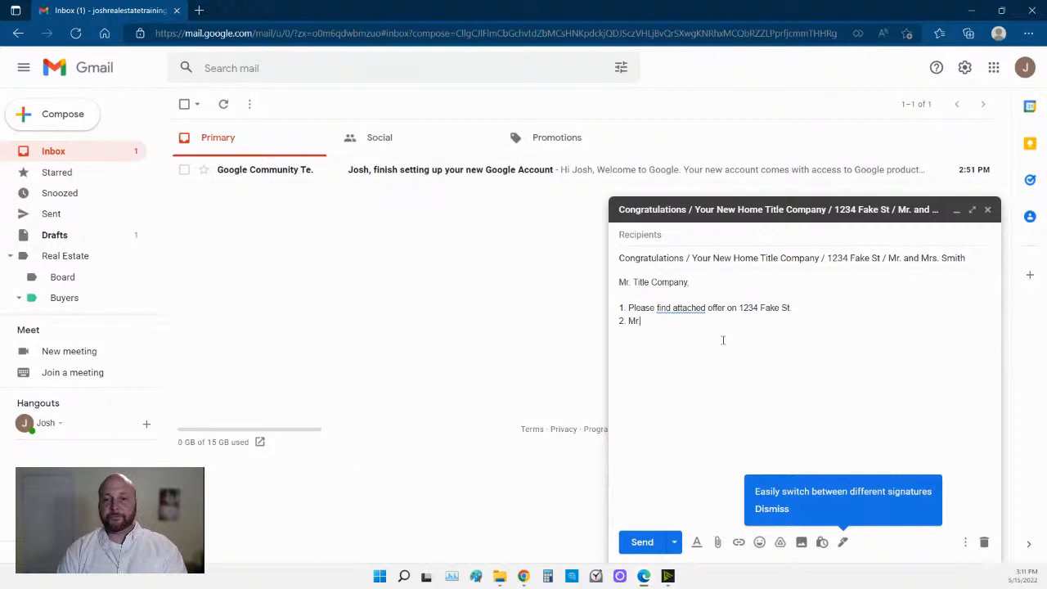
pyautogui.write('. and Mrs.')
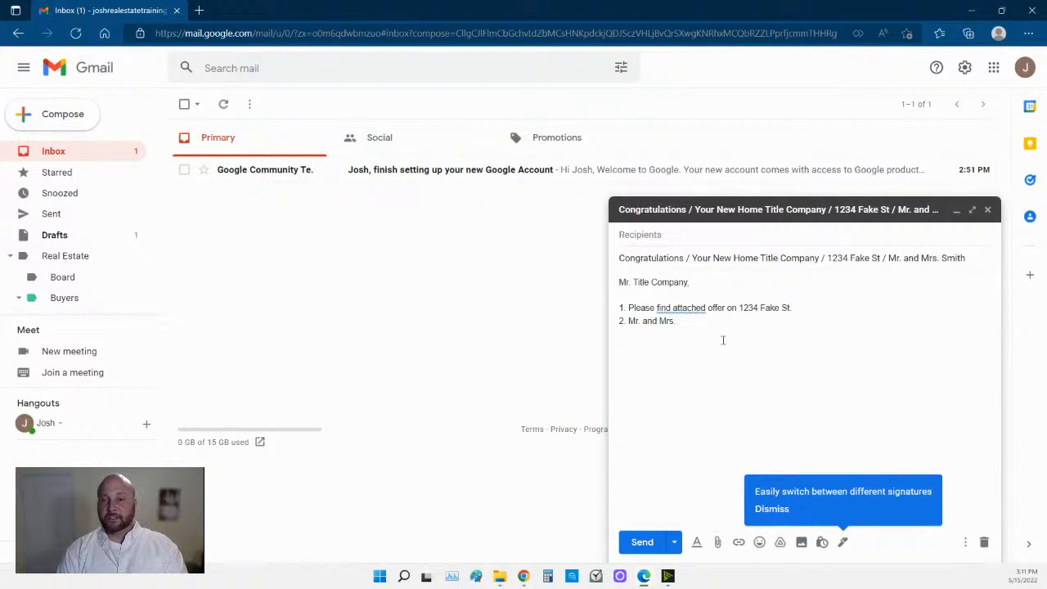
pyautogui.write(' Smith may ')
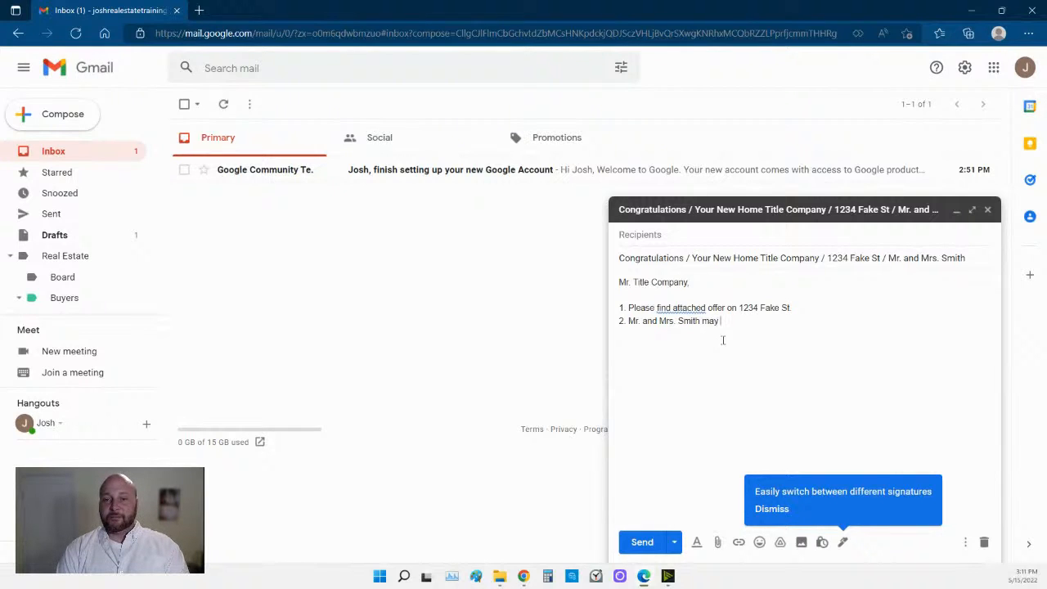
pyautogui.write('be reach at')
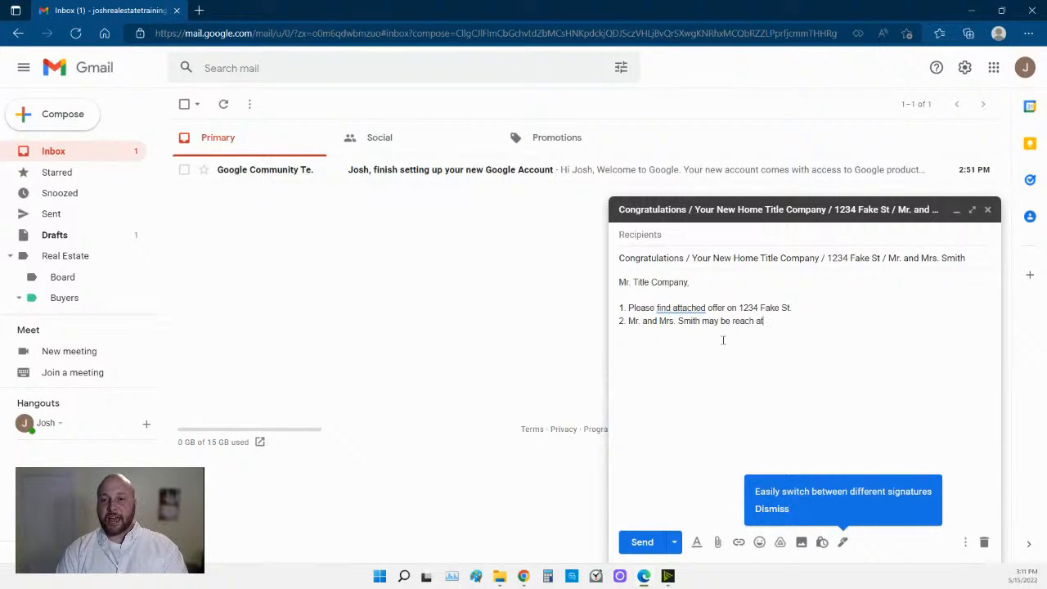
pyautogui.press('Return')
pyautogui.write('A')
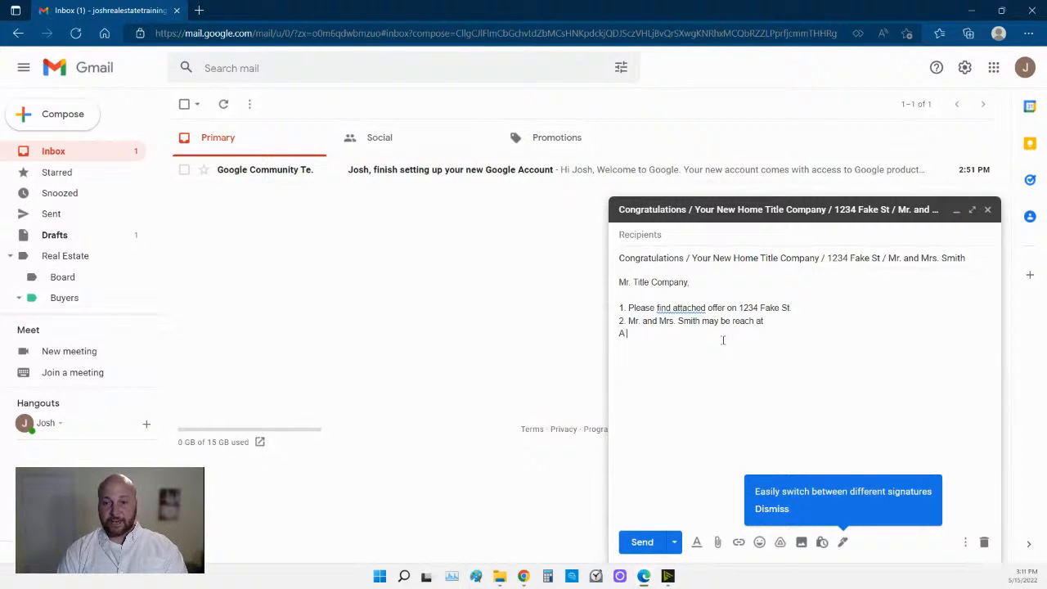
pyautogui.press('BackSpace')
pyautogui.press('BackSpace')
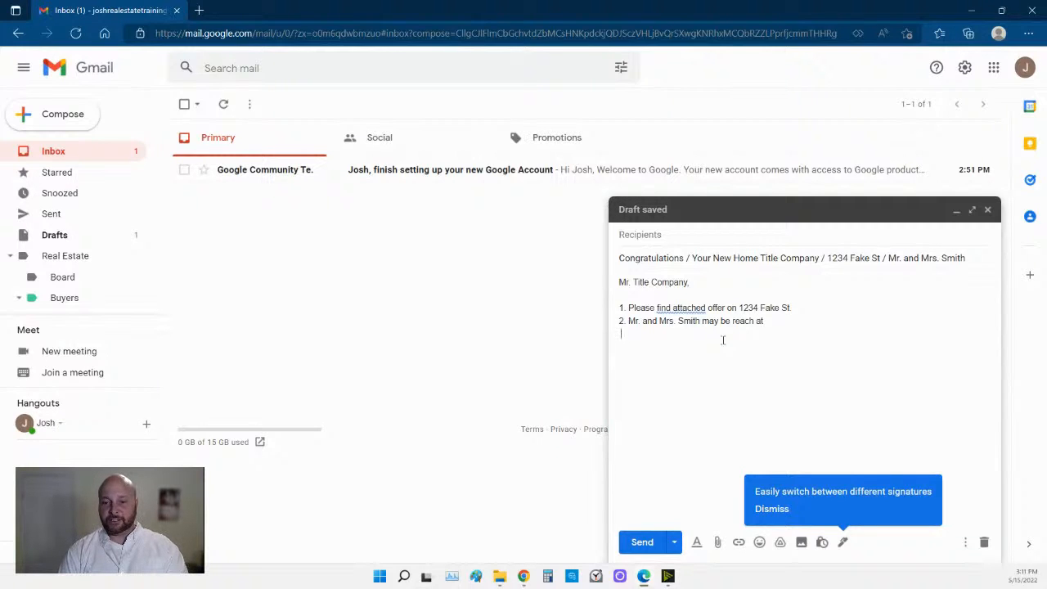
pyautogui.write('a')
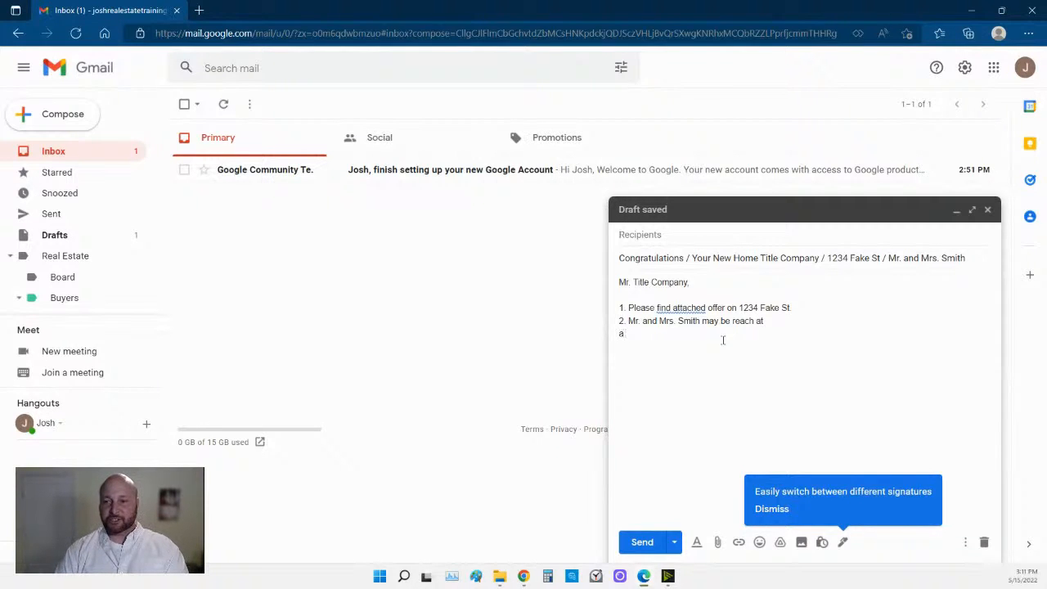
pyautogui.click(842, 542)
# Close the signature menu and show the text formatting toolbar.
pyautogui.click(813, 501)
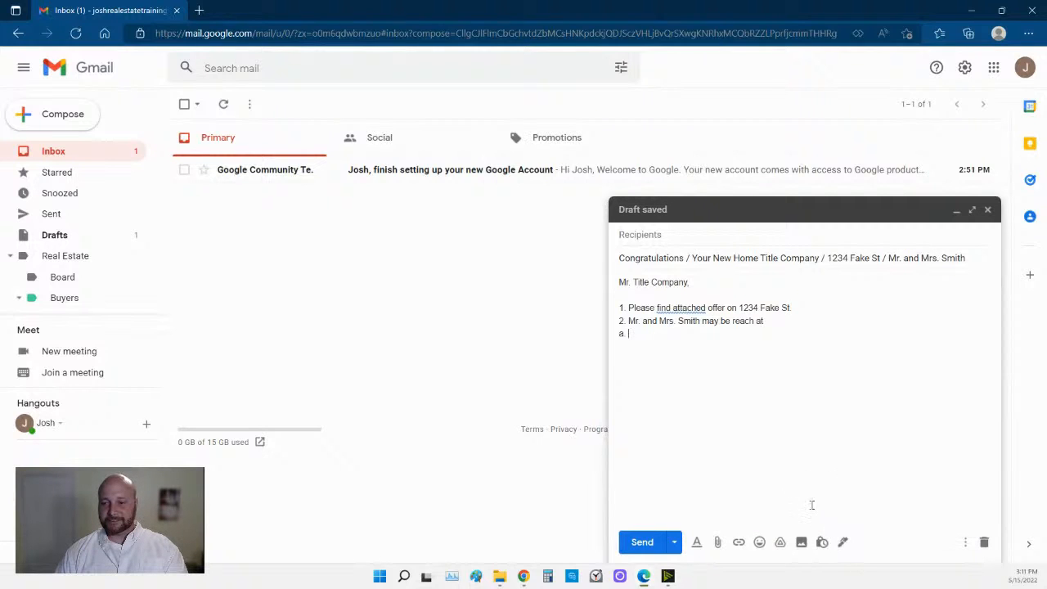
pyautogui.click(698, 543)
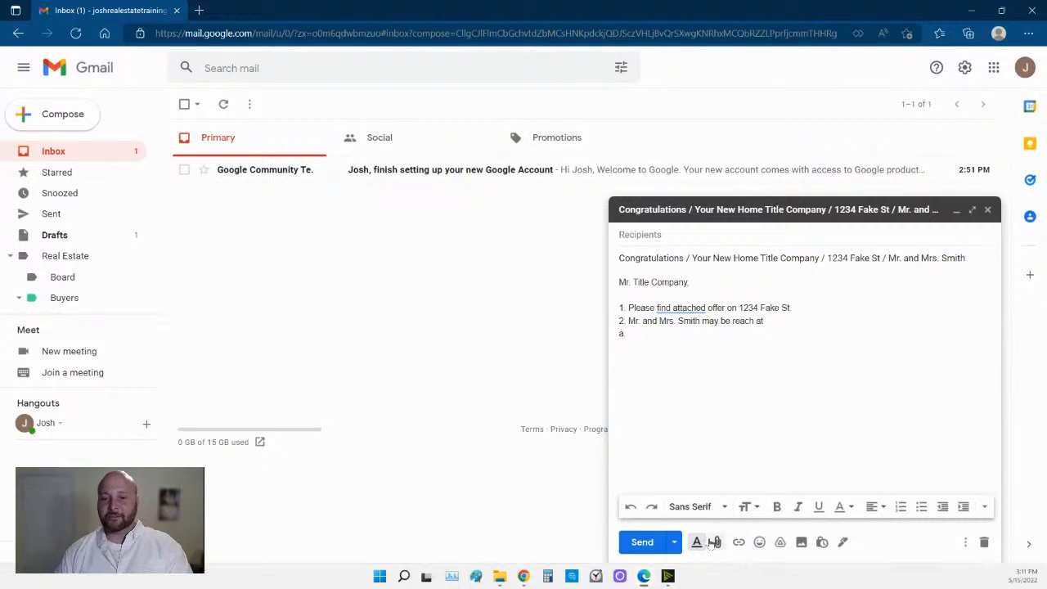
pyautogui.click(700, 546)
pyautogui.click(700, 546)
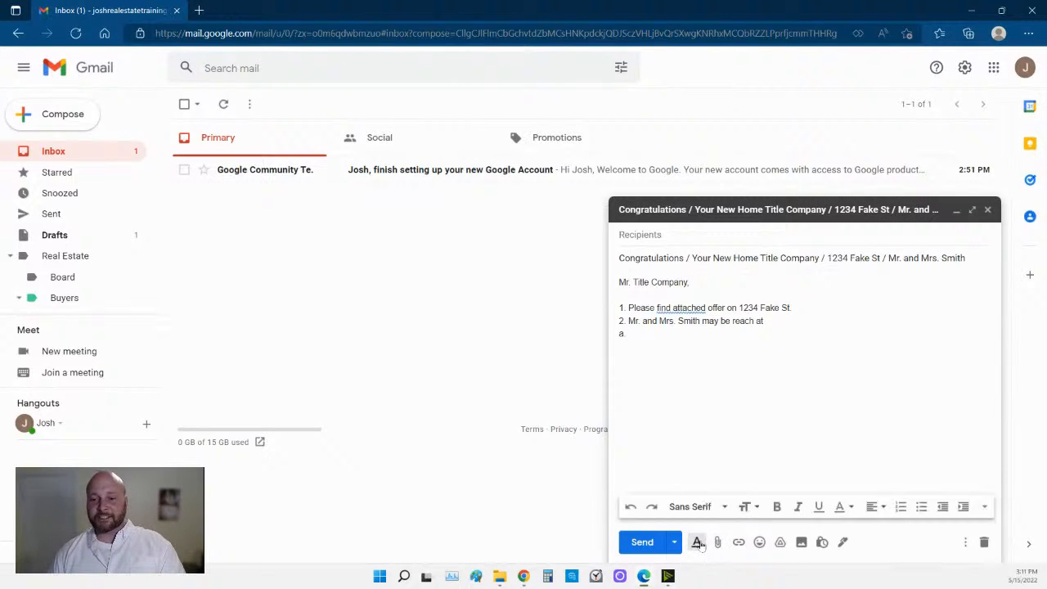
pyautogui.click(699, 546)
pyautogui.click(700, 545)
pyautogui.click(699, 546)
pyautogui.click(700, 546)
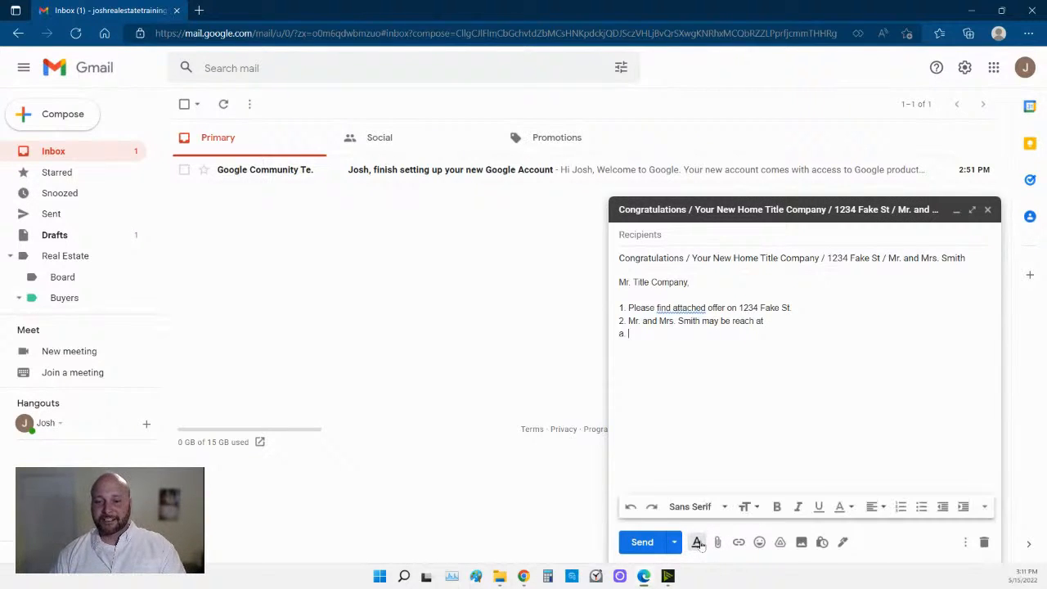
# Clean up the lines: add the period after 'Mr', delete the stray 'a.' and typed numbering.
pyautogui.moveTo(631, 333); pyautogui.dragTo(616, 309)
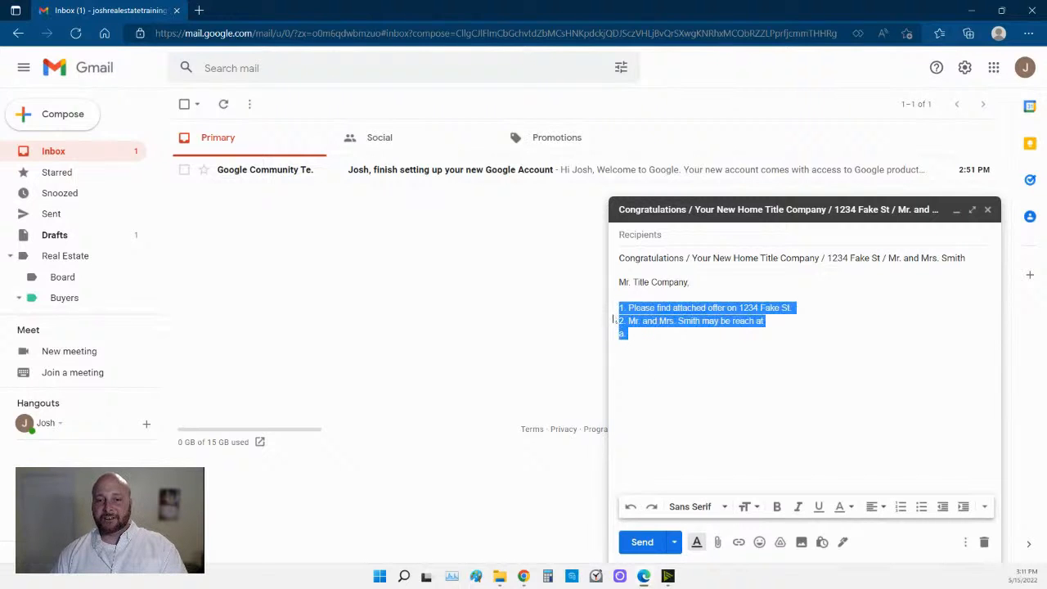
pyautogui.click(638, 325)
pyautogui.write('.')
pyautogui.click(639, 333)
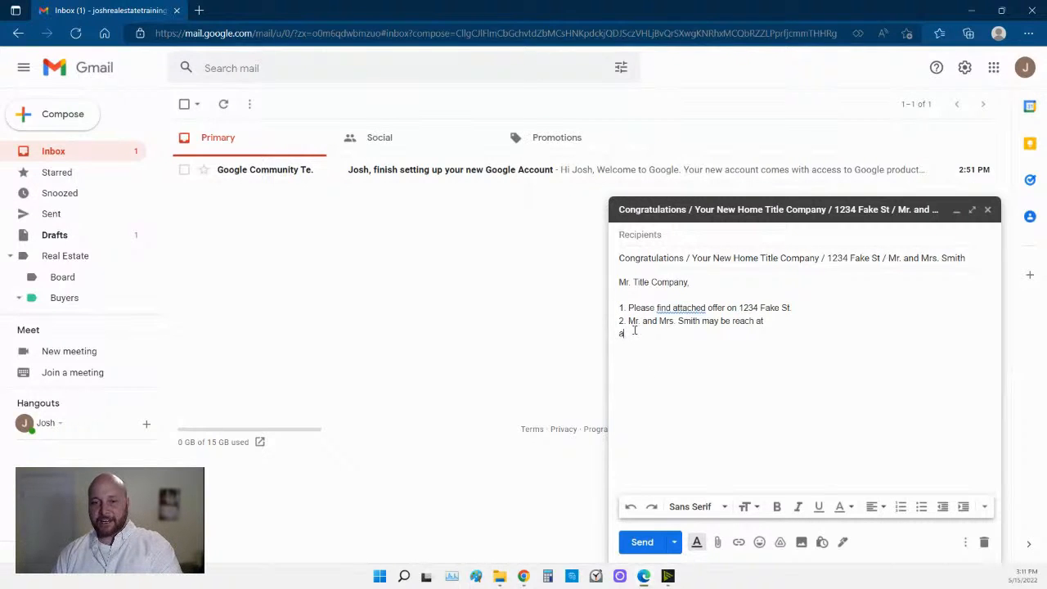
pyautogui.press('BackSpace')
pyautogui.press('BackSpace')
pyautogui.click(629, 320)
pyautogui.press('BackSpace')
pyautogui.press('BackSpace')
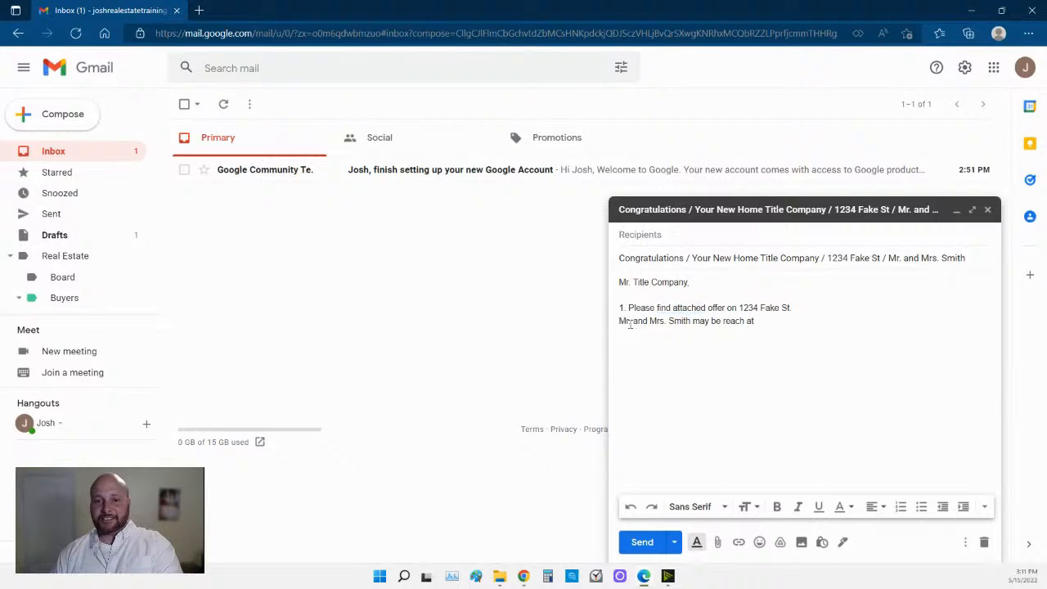
pyautogui.press('BackSpace')
pyautogui.press('BackSpace')
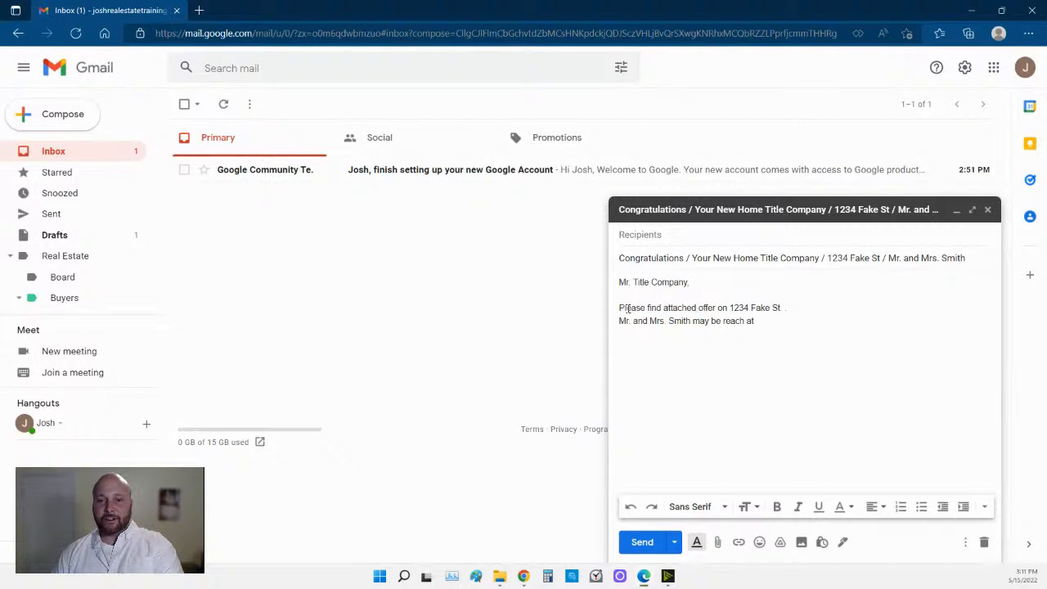
# Make the offer and buyer lines a numbered list, add item 3, and remove the blank line under the greeting.
pyautogui.keyDown('shift'); pyautogui.click(626, 321); pyautogui.keyUp('shift')
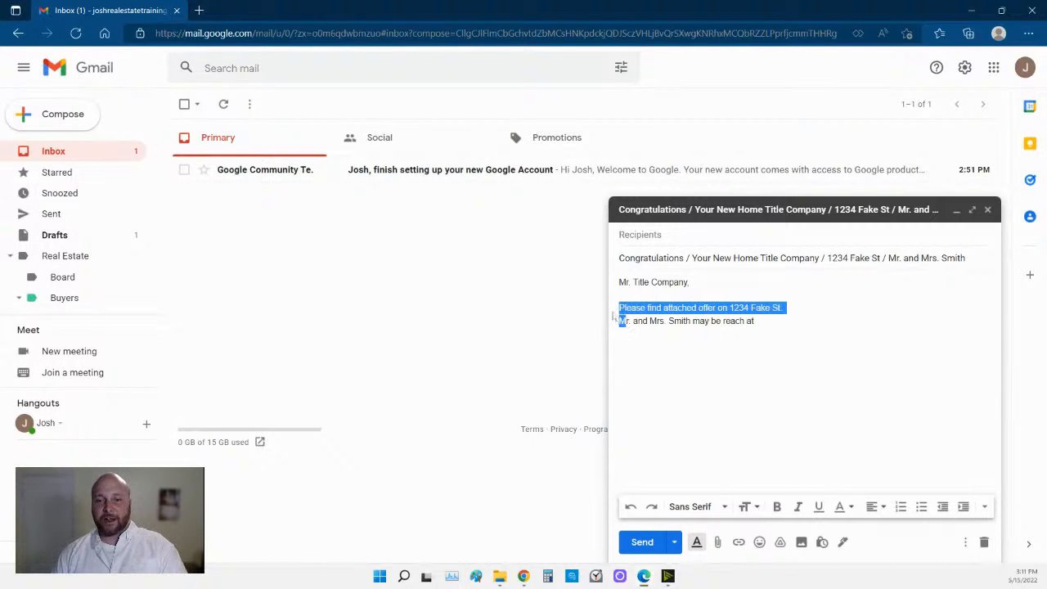
pyautogui.click(901, 507)
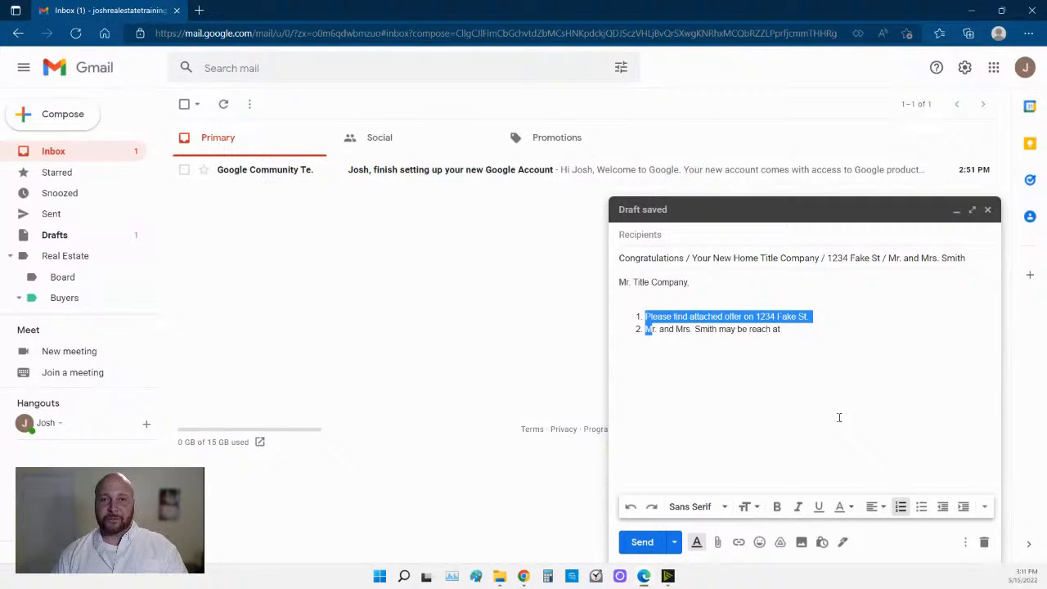
pyautogui.click(794, 329)
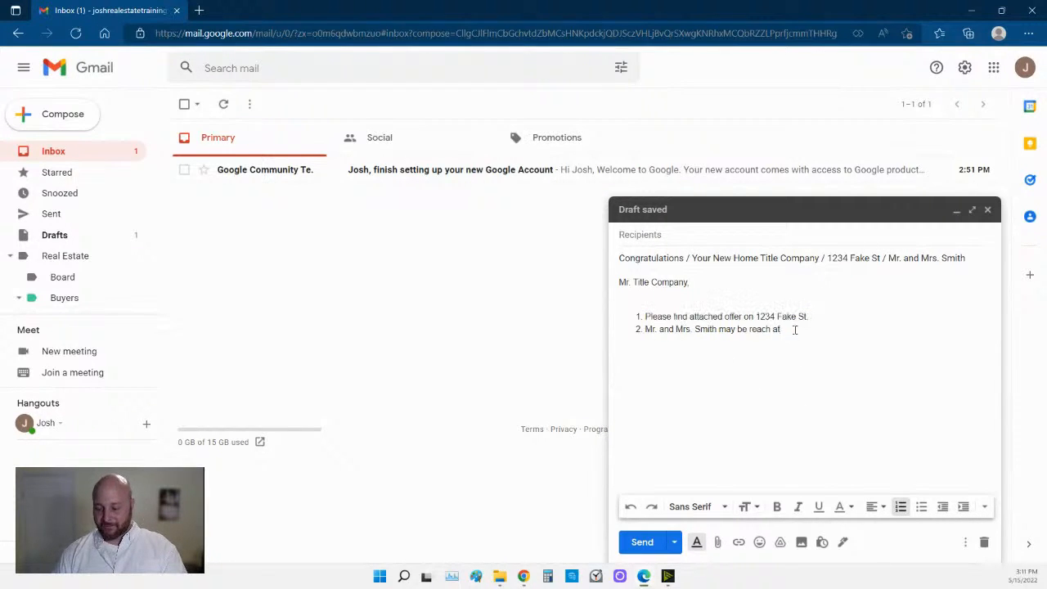
pyautogui.press('Return')
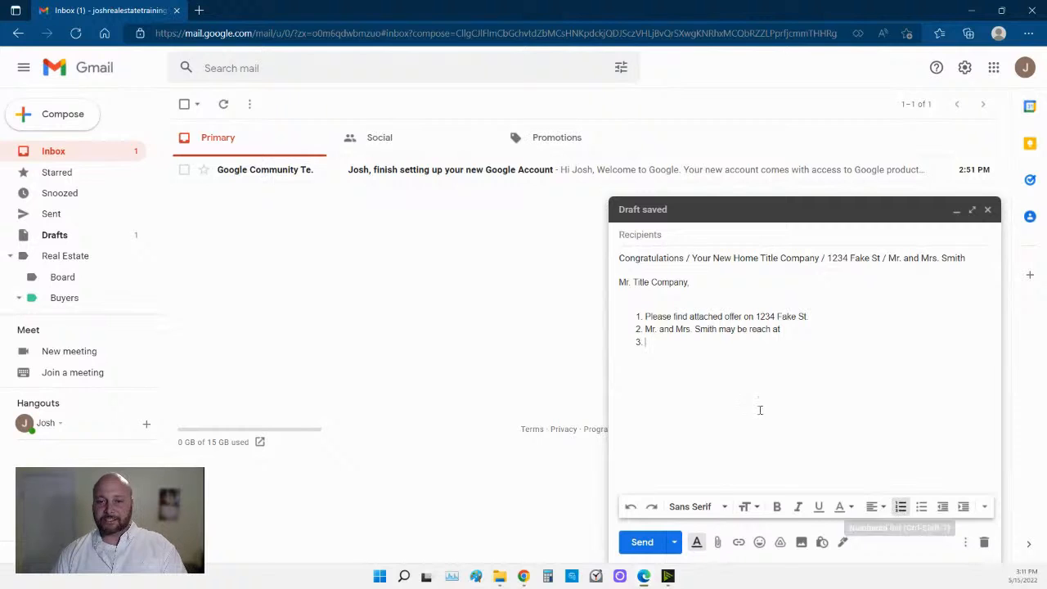
pyautogui.click(661, 301)
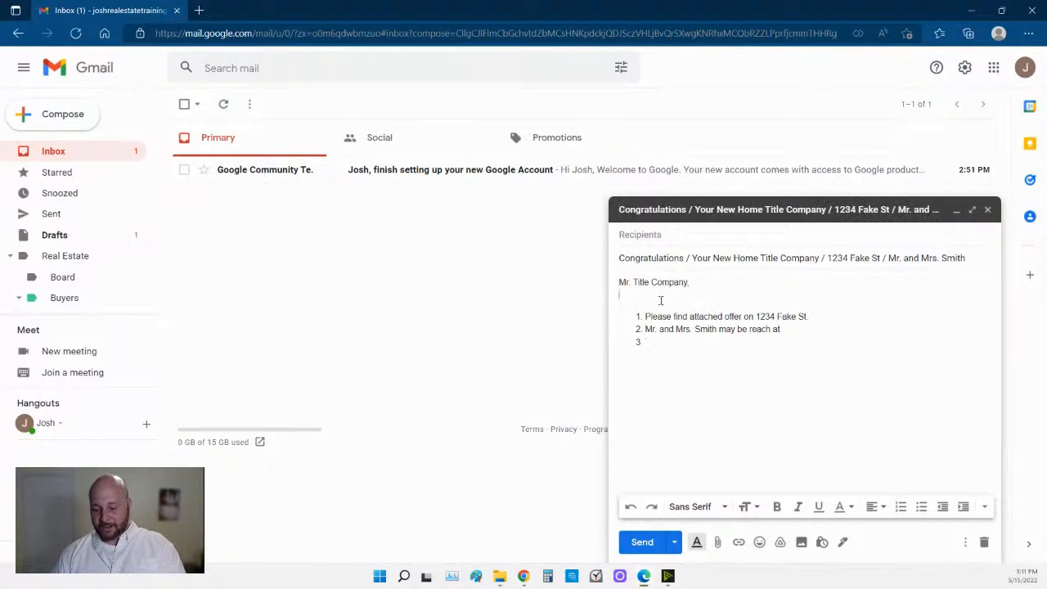
pyautogui.press('BackSpace')
pyautogui.click(707, 330)
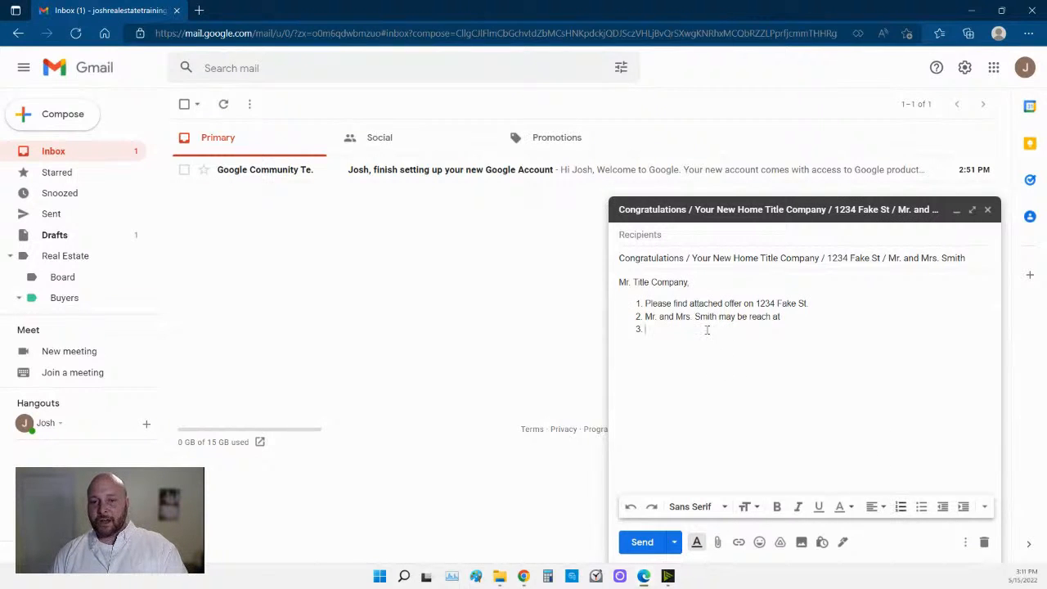
# Nest the buyers' phone number and e-mail address as sub-items under item 2.
pyautogui.click(964, 509)
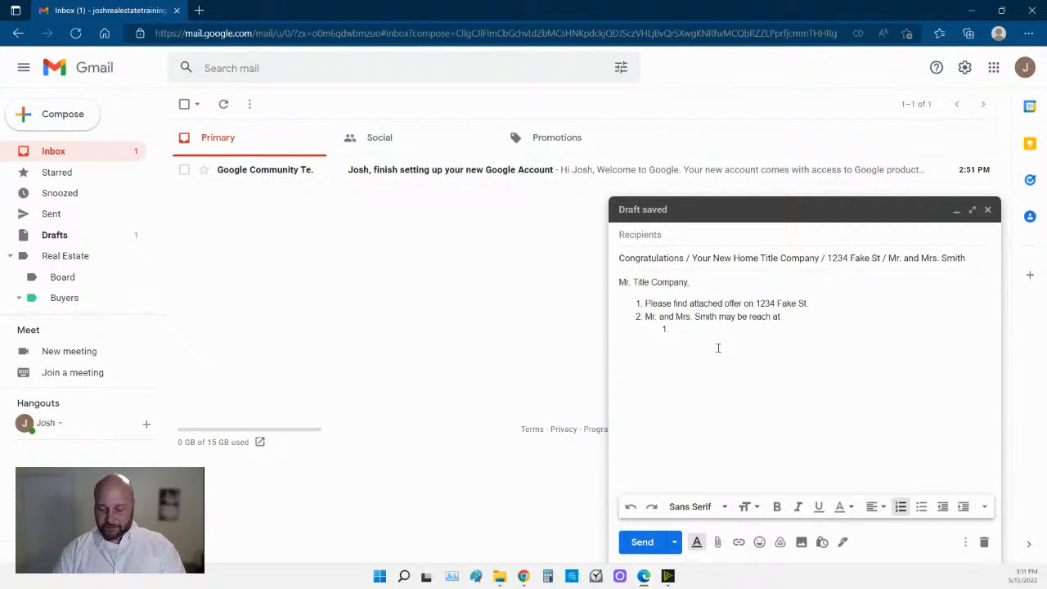
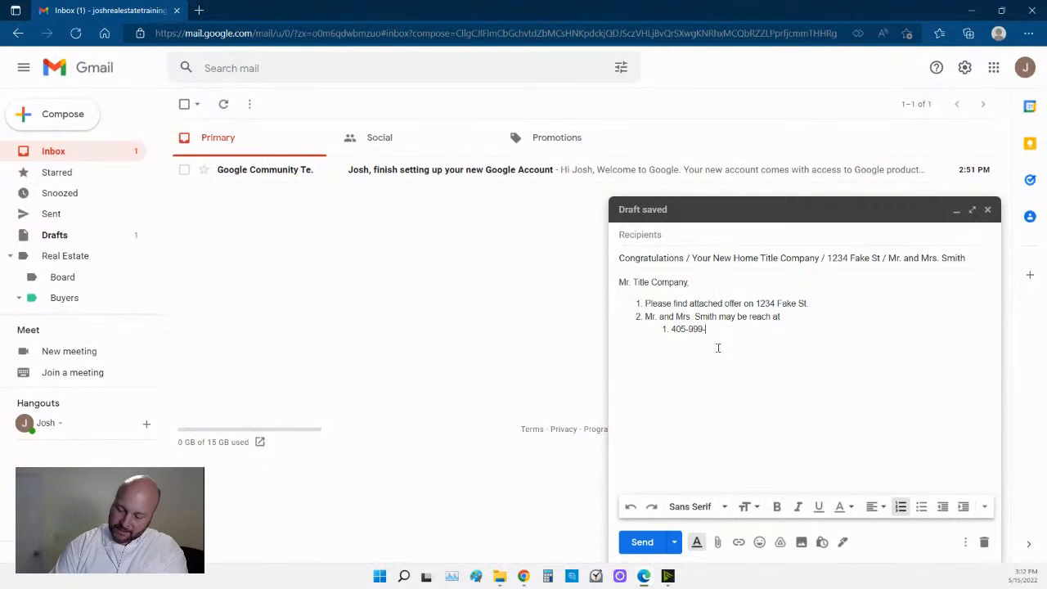
pyautogui.press('Return')
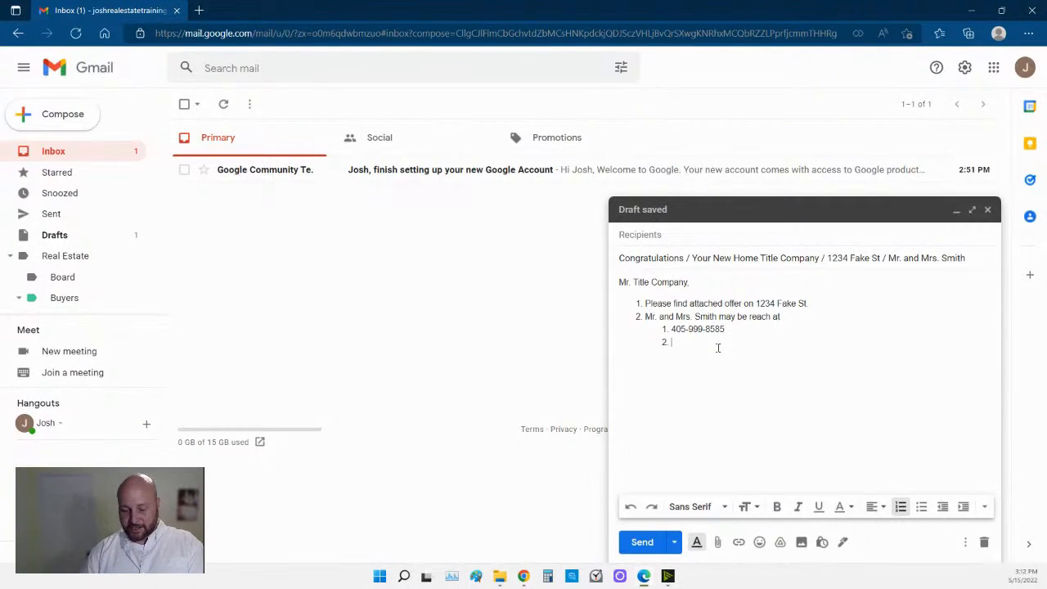
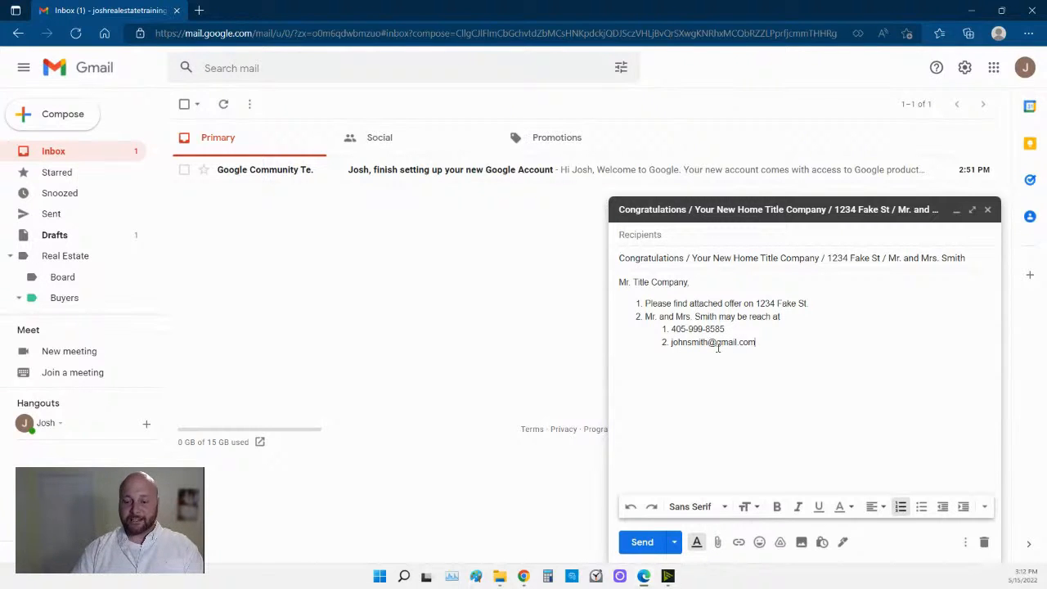
pyautogui.hotkey('shift', 'Tab')
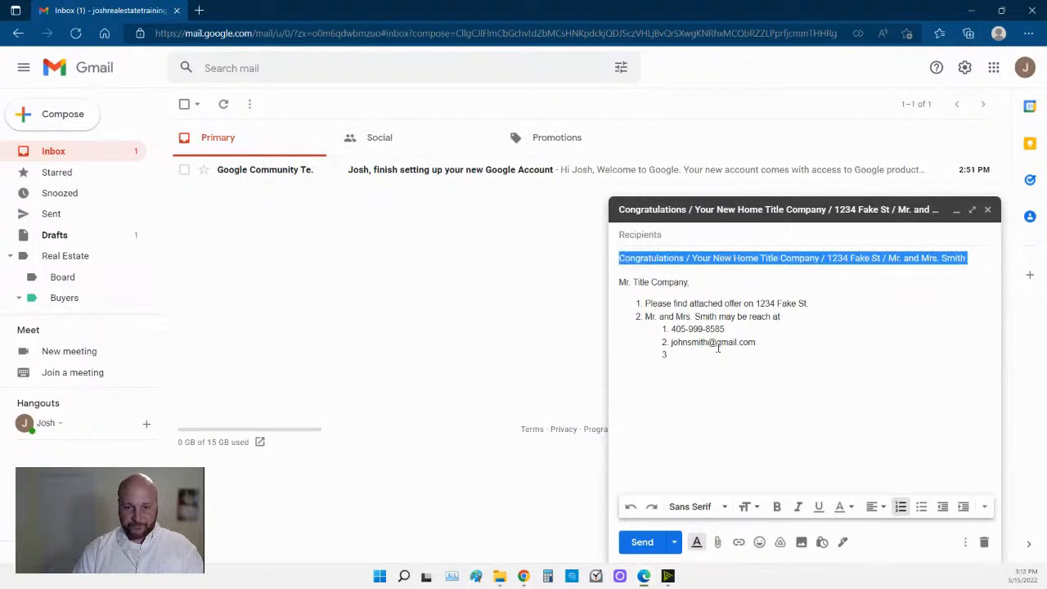
pyautogui.press('Tab')
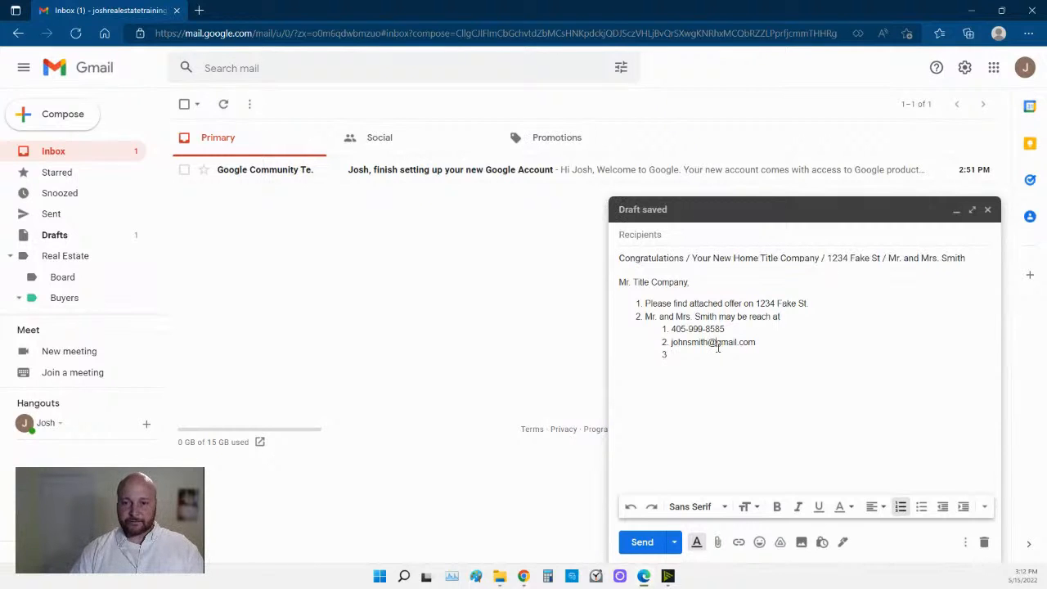
# Outdent item 3 to the top level and type the buyers' 'lenders name and info'.
pyautogui.click(944, 508)
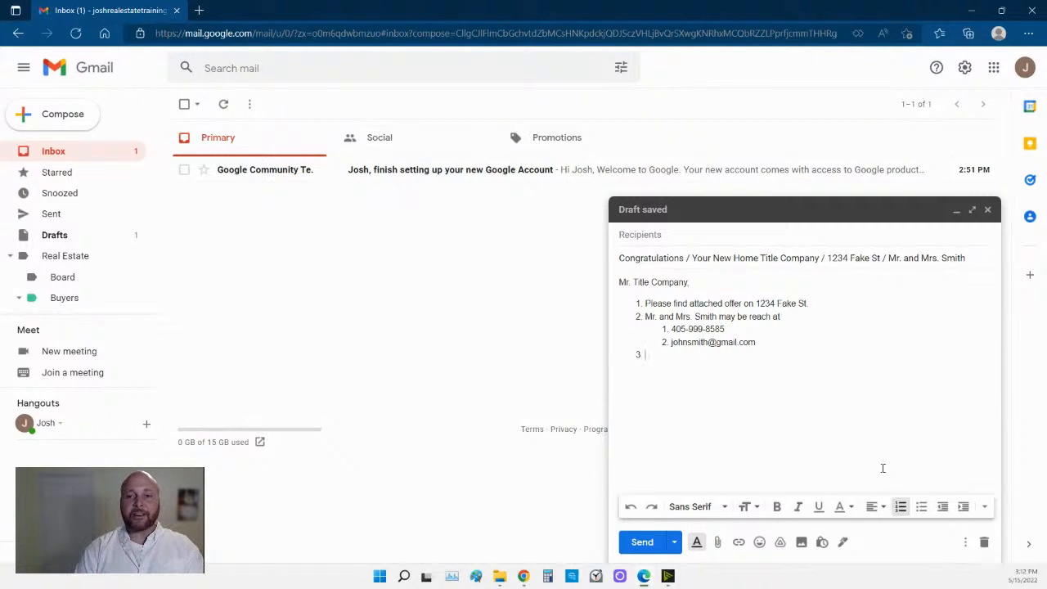
pyautogui.write('Mr. and mr')
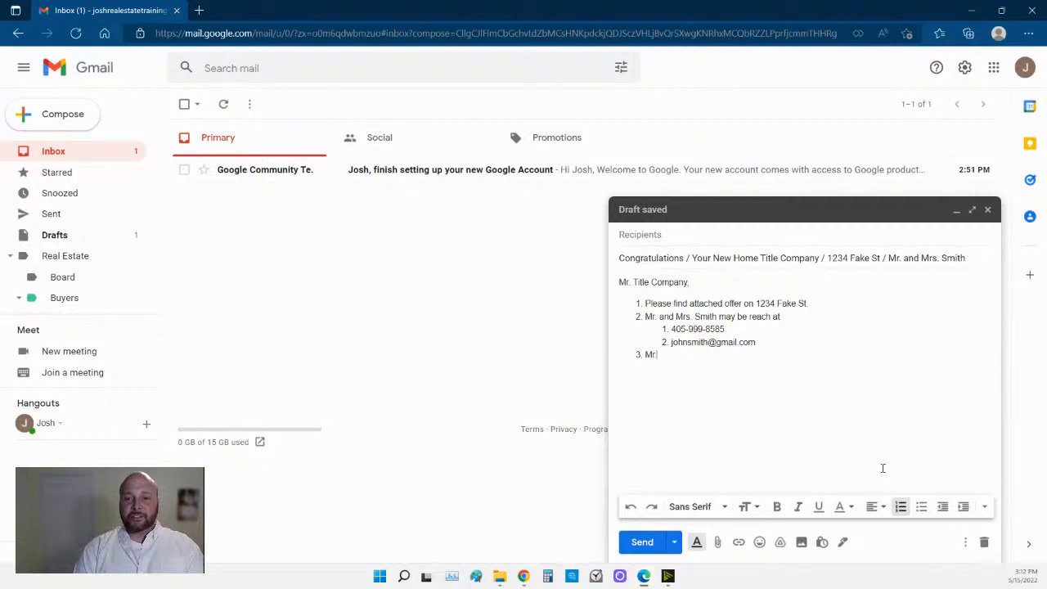
pyautogui.press('BackSpace')
pyautogui.press('BackSpace')
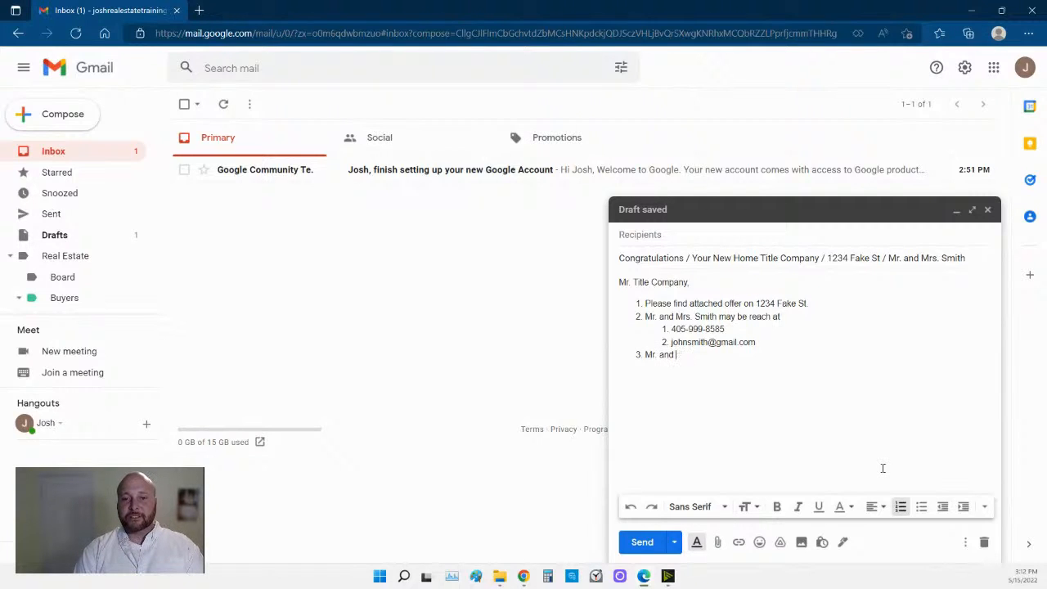
pyautogui.write("Mrs. Smith's")
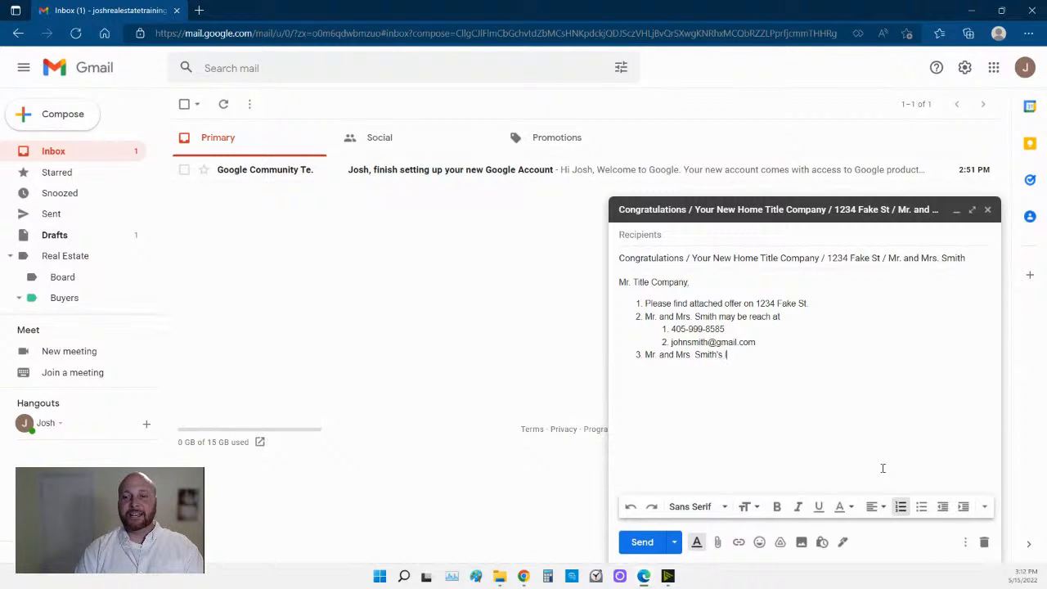
pyautogui.write(' lenders')
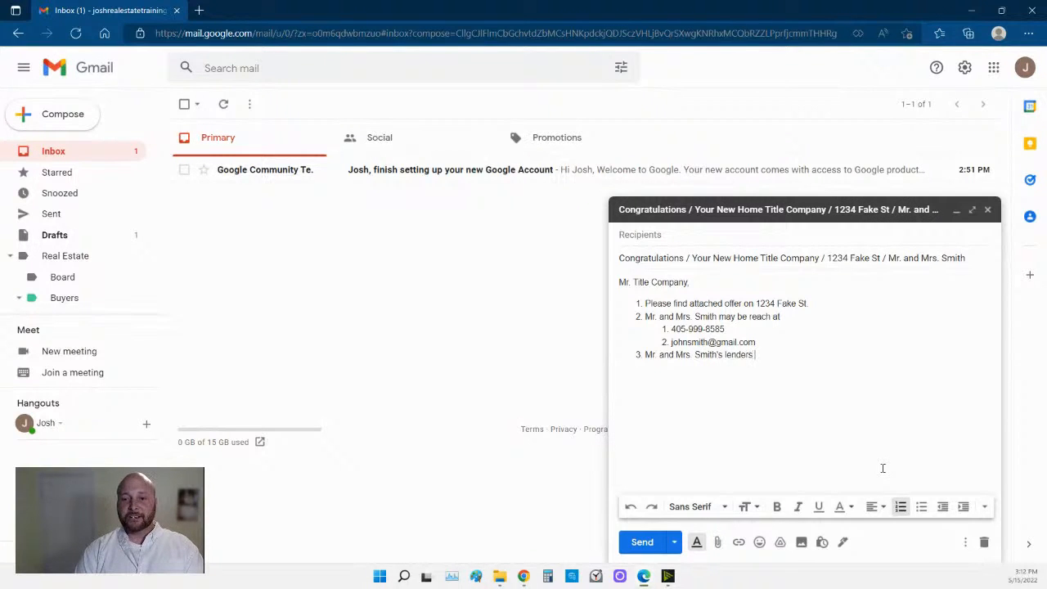
pyautogui.write(' anme')
pyautogui.press('BackSpace')
pyautogui.press('BackSpace')
pyautogui.press('BackSpace')
pyautogui.press('BackSpace')
pyautogui.press('BackSpace')
pyautogui.press('BackSpace')
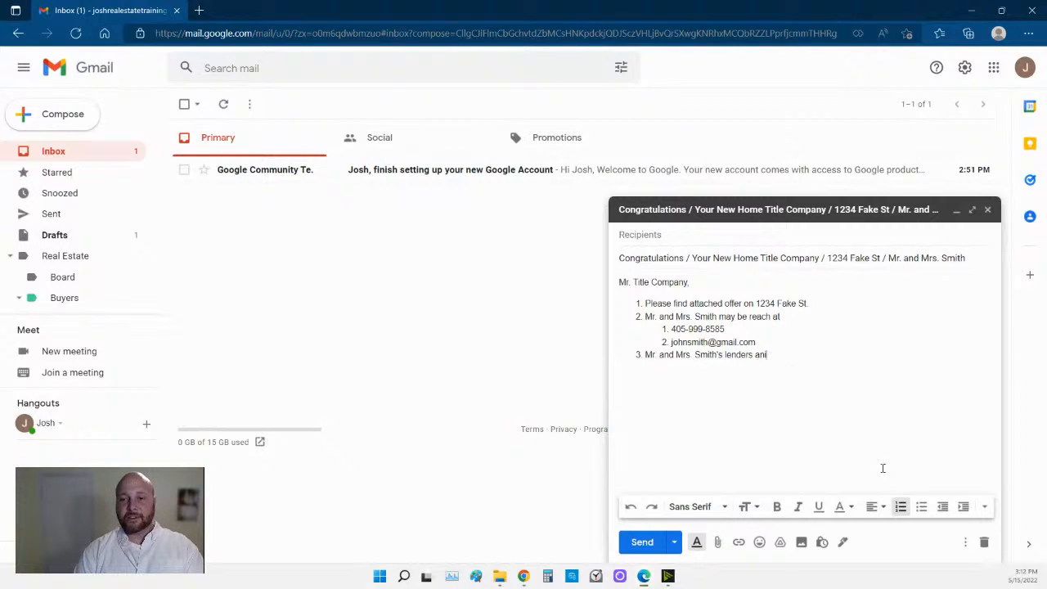
pyautogui.write('name in infor')
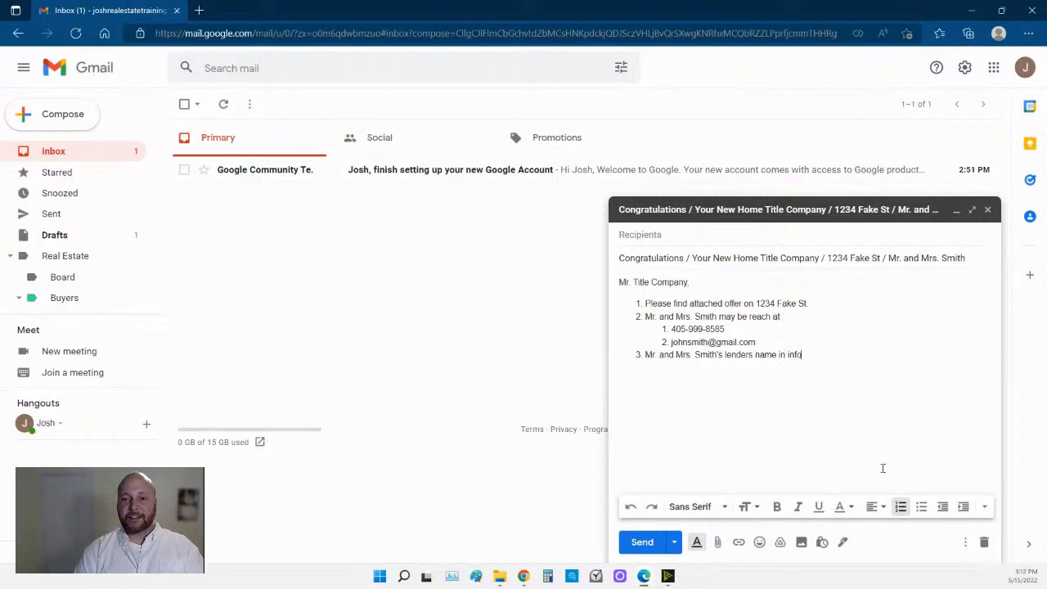
pyautogui.press('BackSpace')
pyautogui.press('BackSpace')
pyautogui.press('BackSpace')
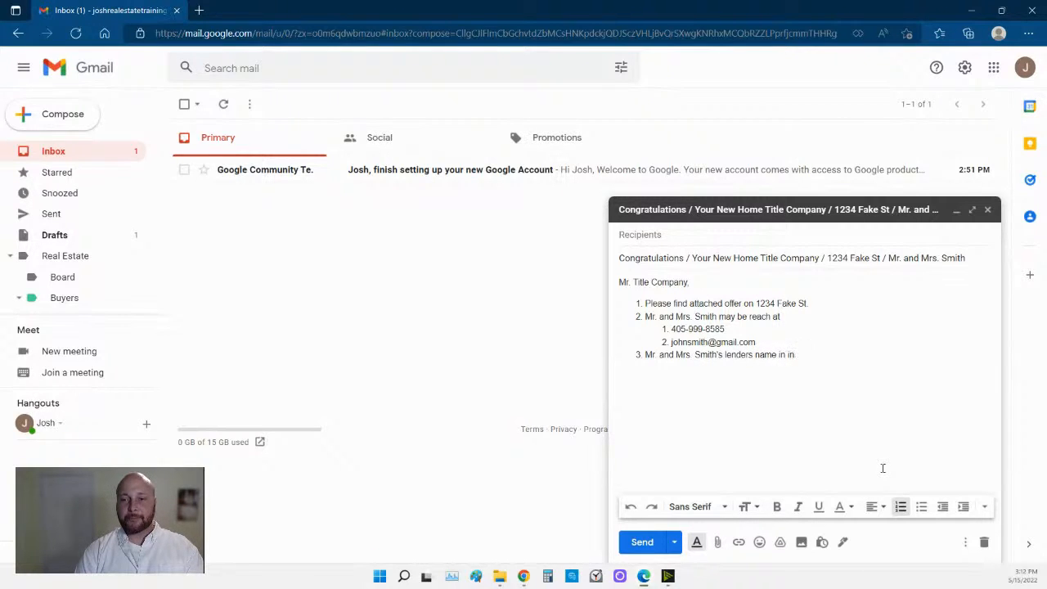
pyautogui.press('BackSpace')
pyautogui.press('BackSpace')
pyautogui.write('and info')
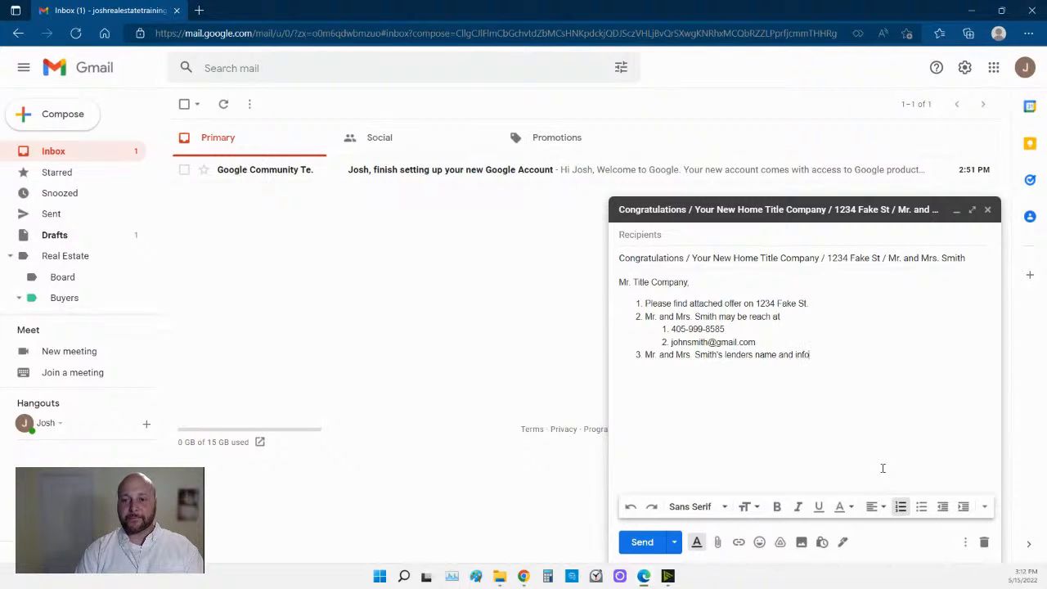
# Nest the lender's name with Gateway Mortgage, phone and e-mail under item 3, then add item 4 'No invoices at this time'.
pyautogui.click(963, 507)
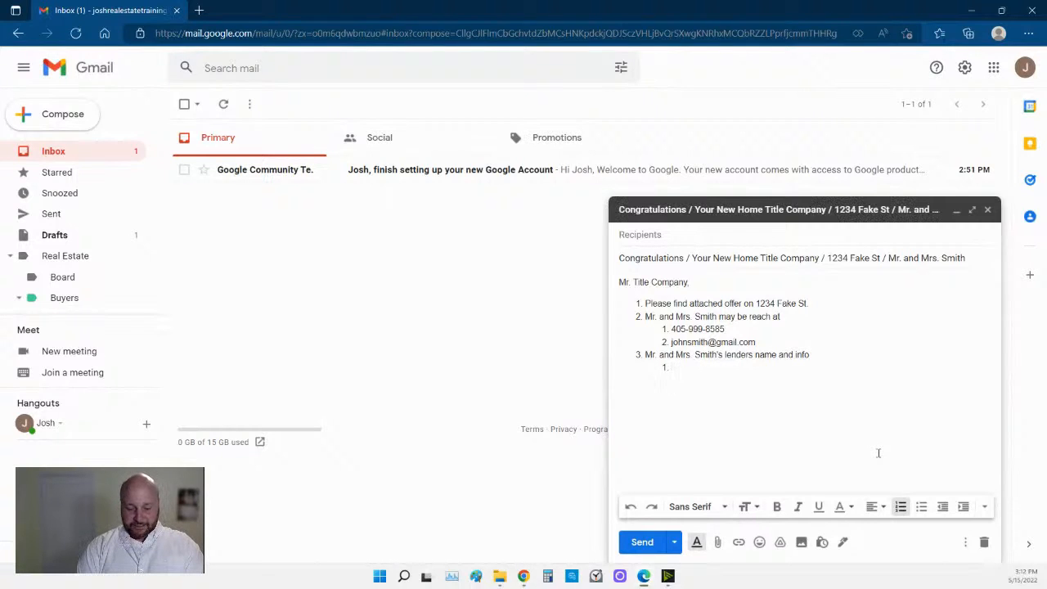
pyautogui.write('jane smith')
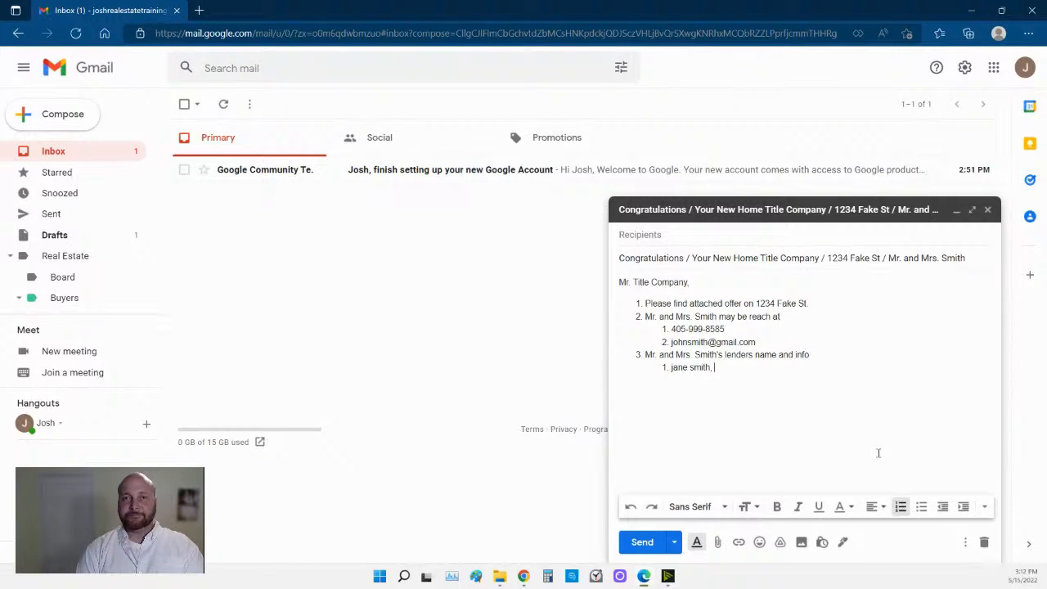
pyautogui.write(', g')
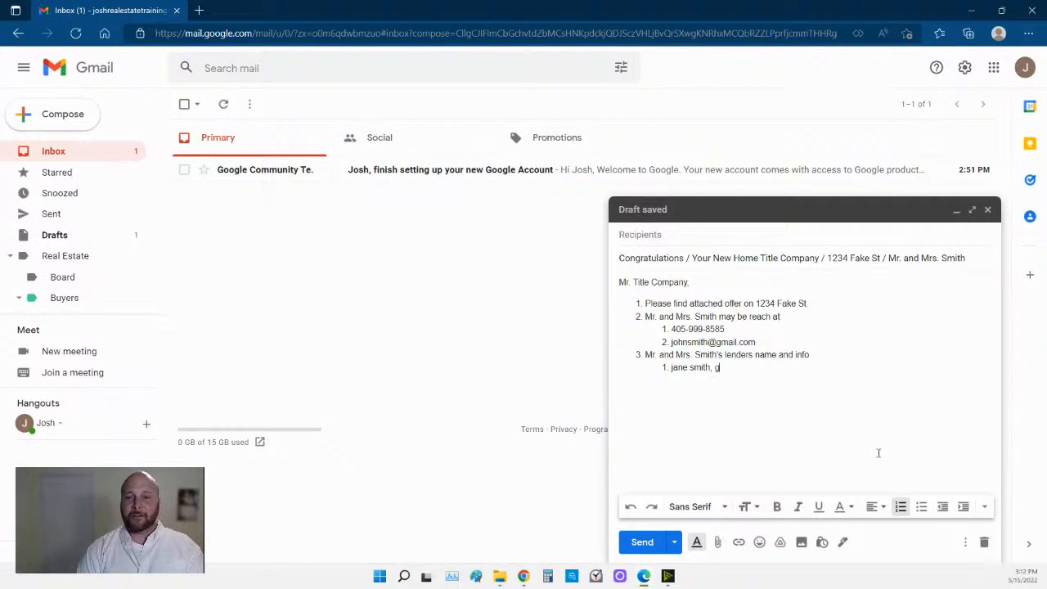
pyautogui.write('ateway m')
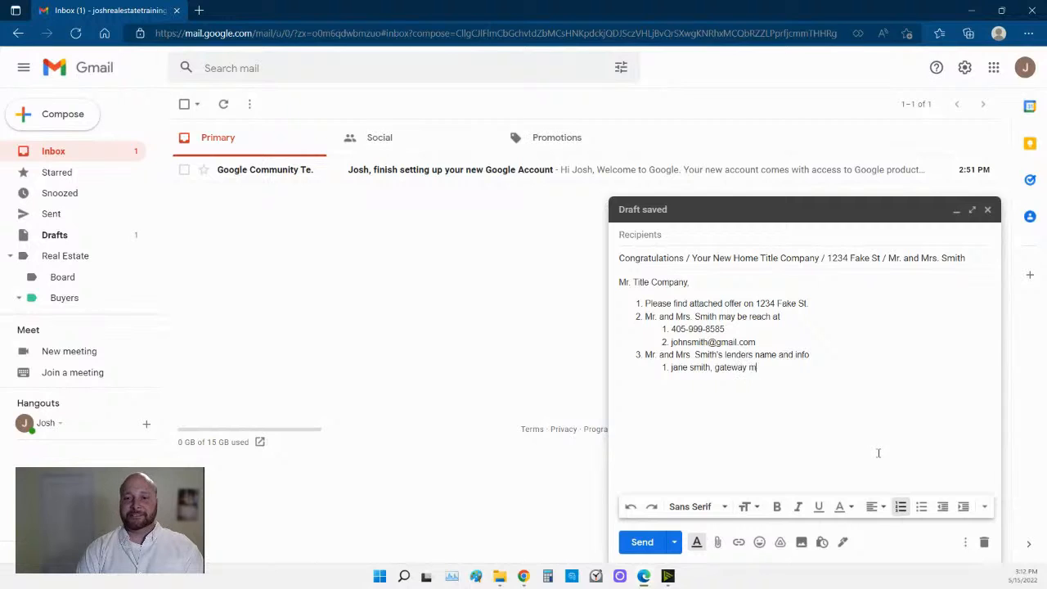
pyautogui.write('ortgage')
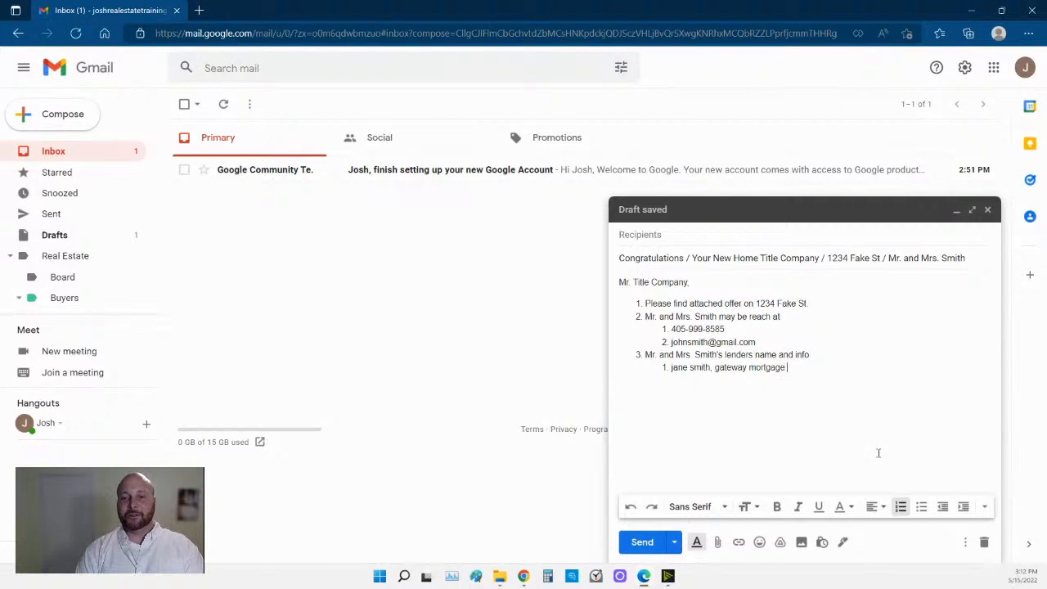
pyautogui.press('Return')
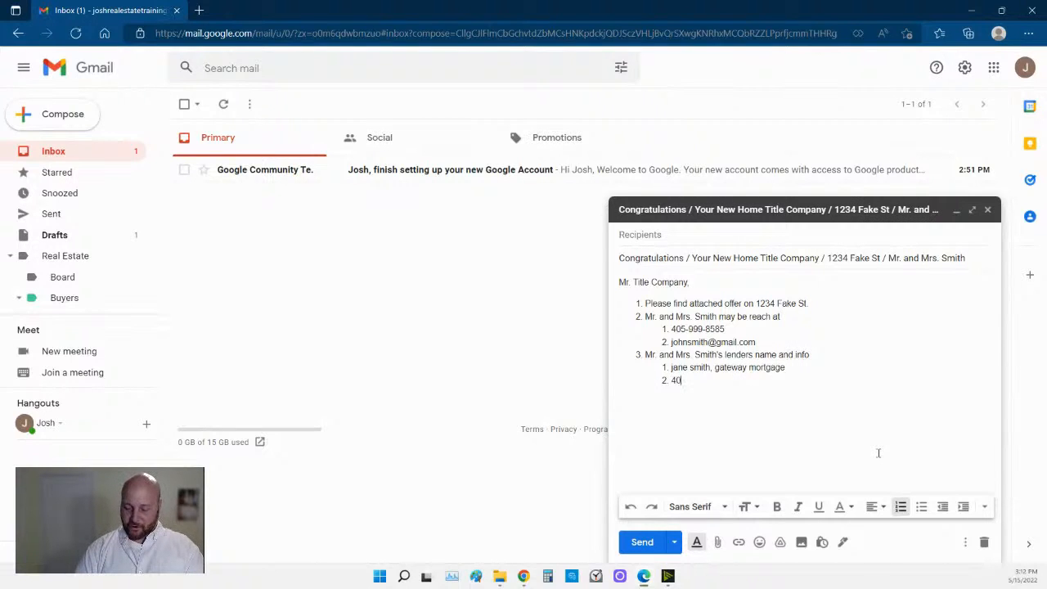
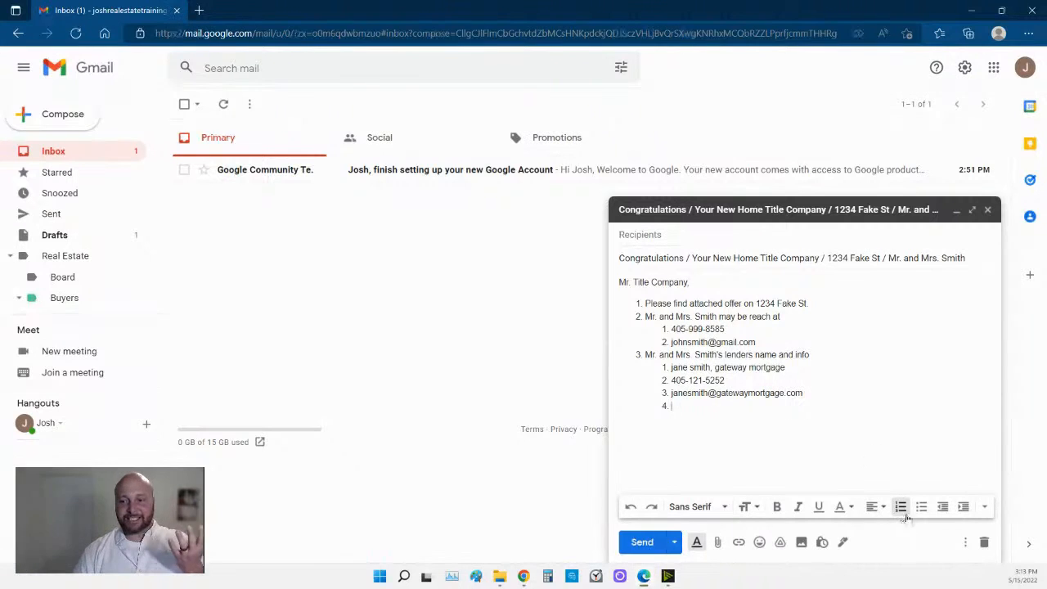
pyautogui.hotkey('shift', 'Tab')
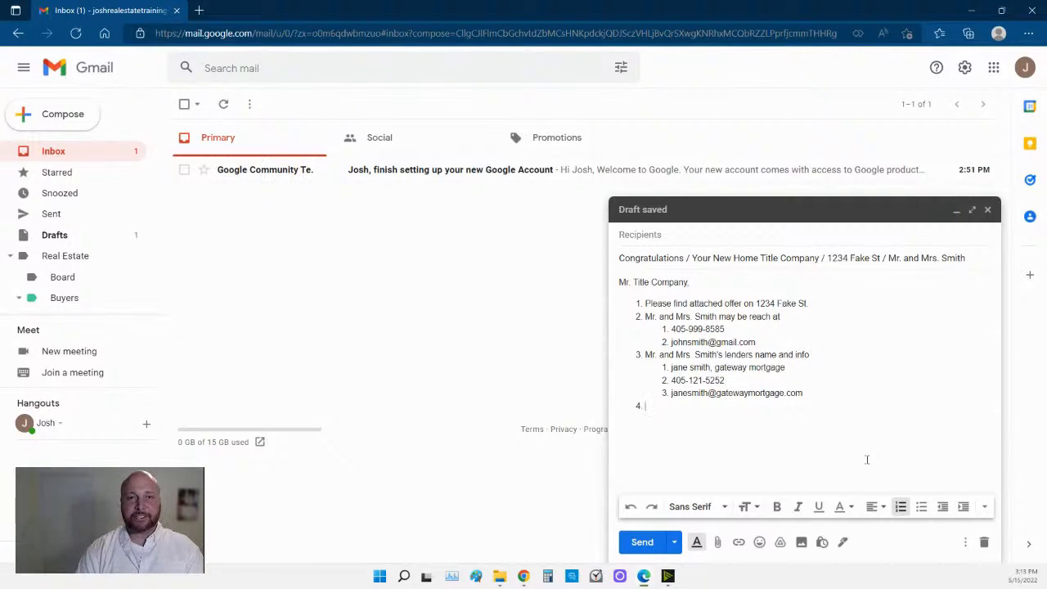
pyautogui.write('No')
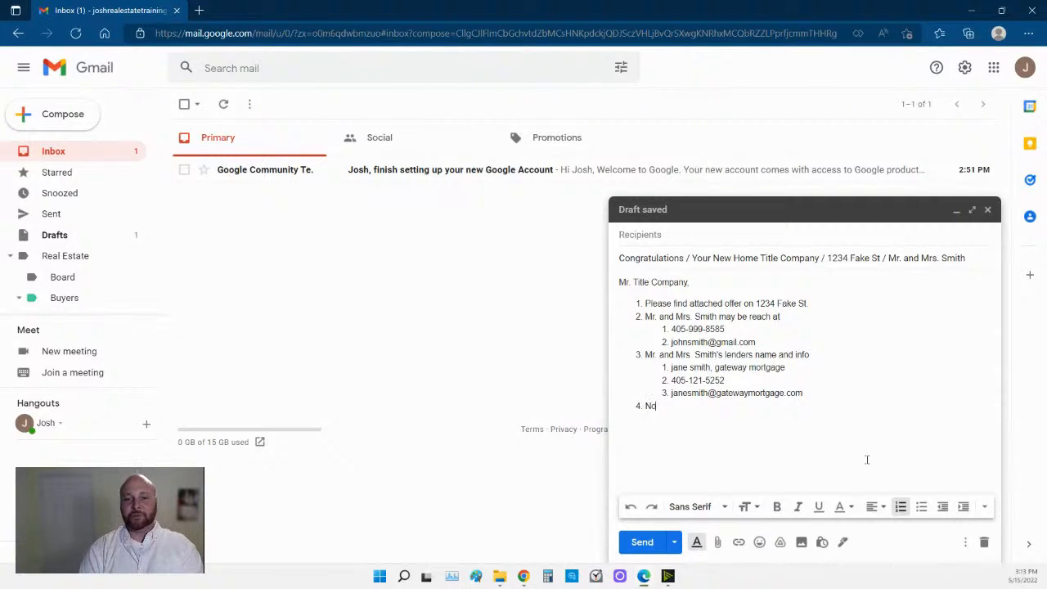
pyautogui.write(' invoice')
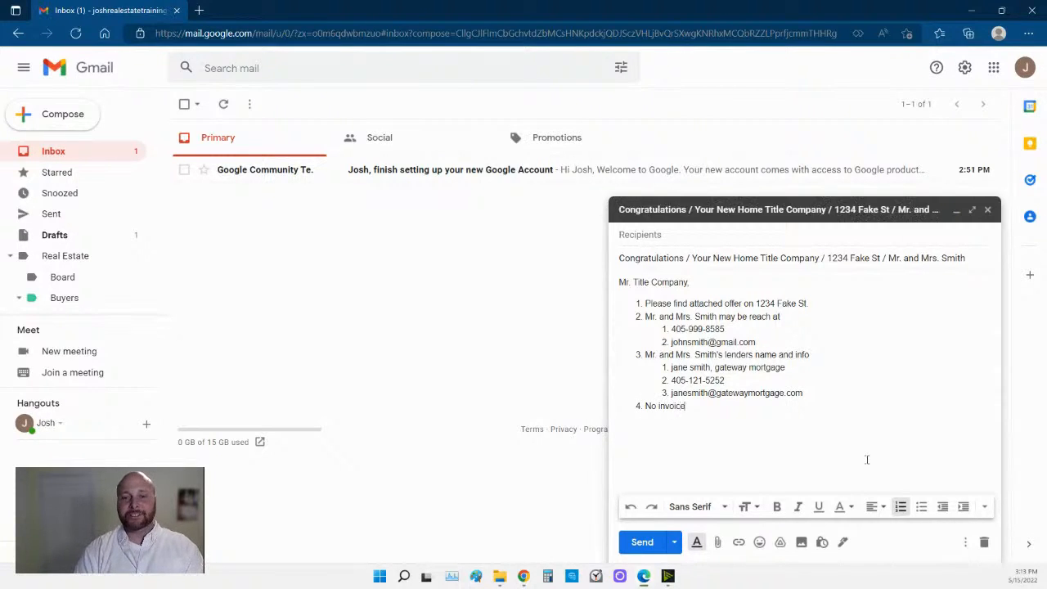
pyautogui.write('s at this time')
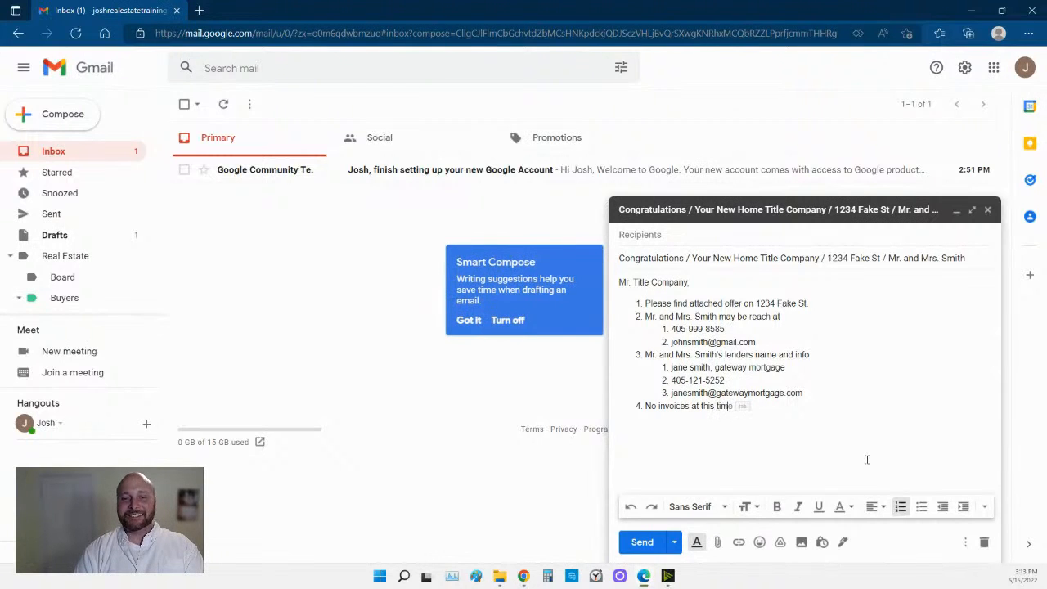
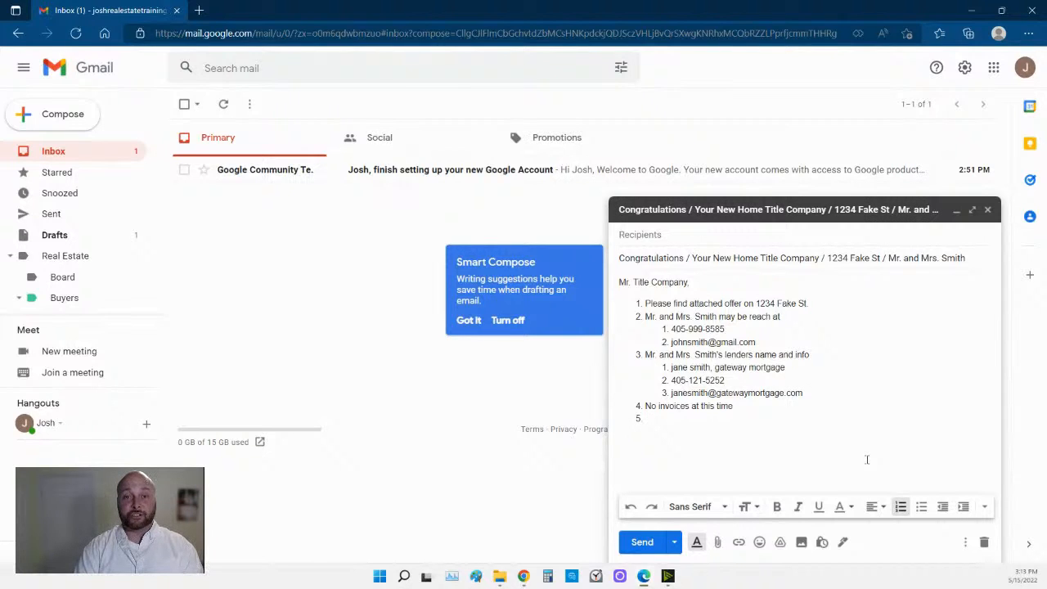
# Add list item 5 noting dogs in the back yard and asking to alert the surveyor.
pyautogui.write('NO')
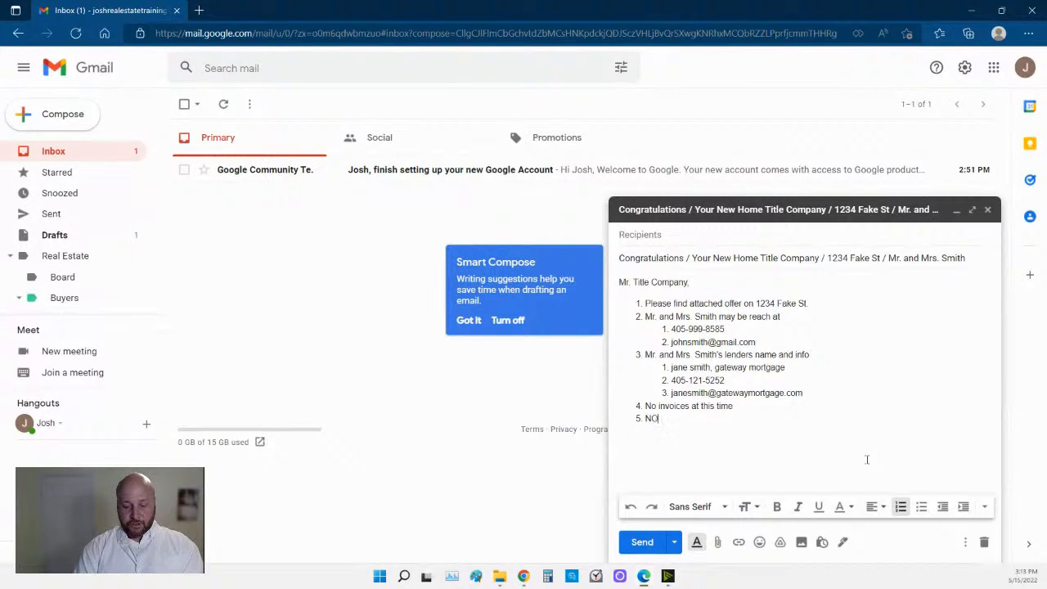
pyautogui.write('TE: there are dogs in the m')
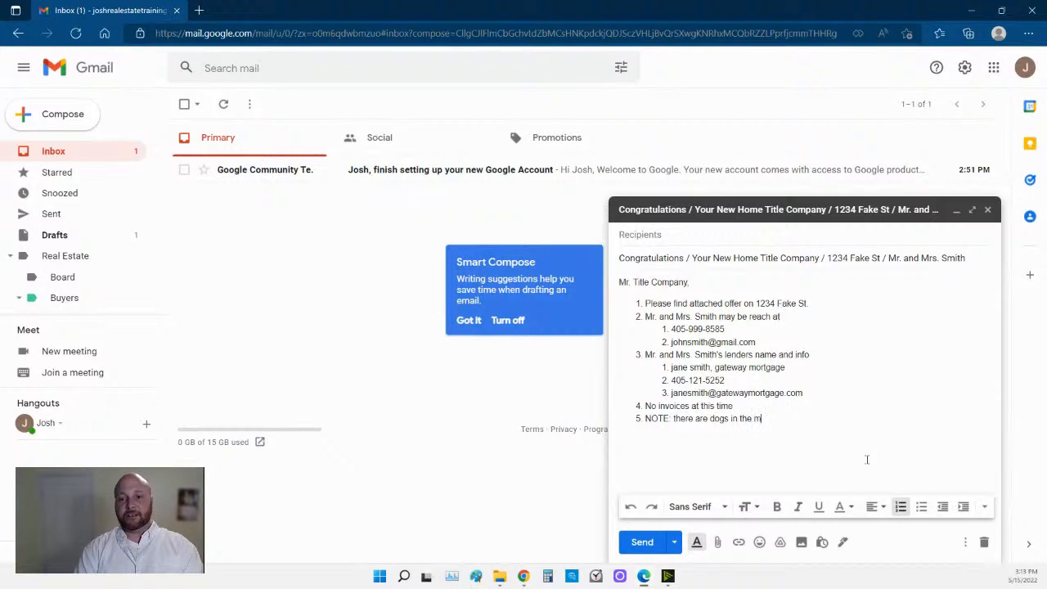
pyautogui.press('BackSpace')
pyautogui.write('back yard, please al')
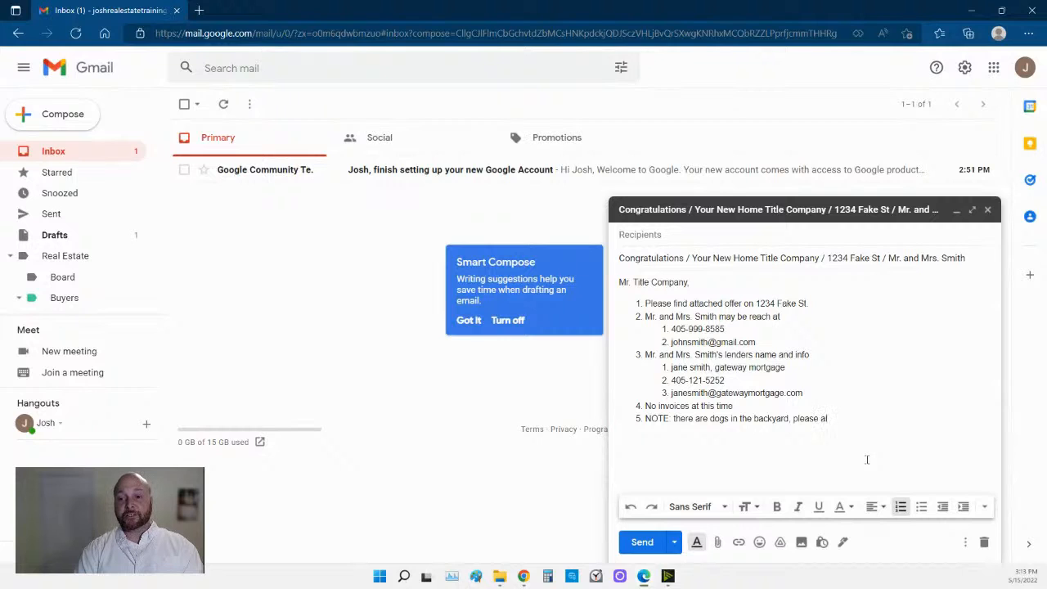
pyautogui.write('ert the su')
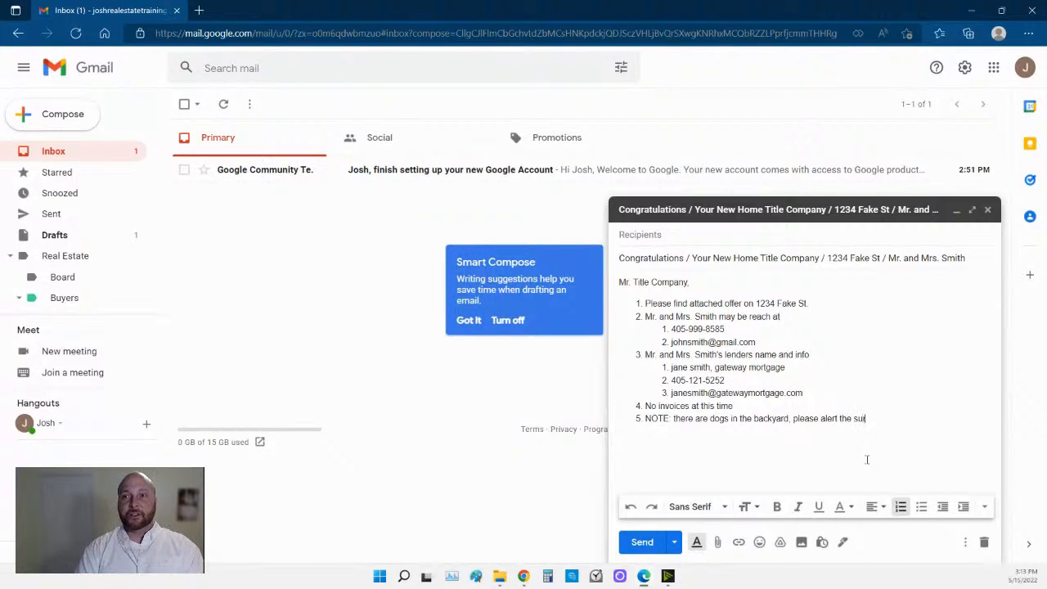
pyautogui.write('rveyor')
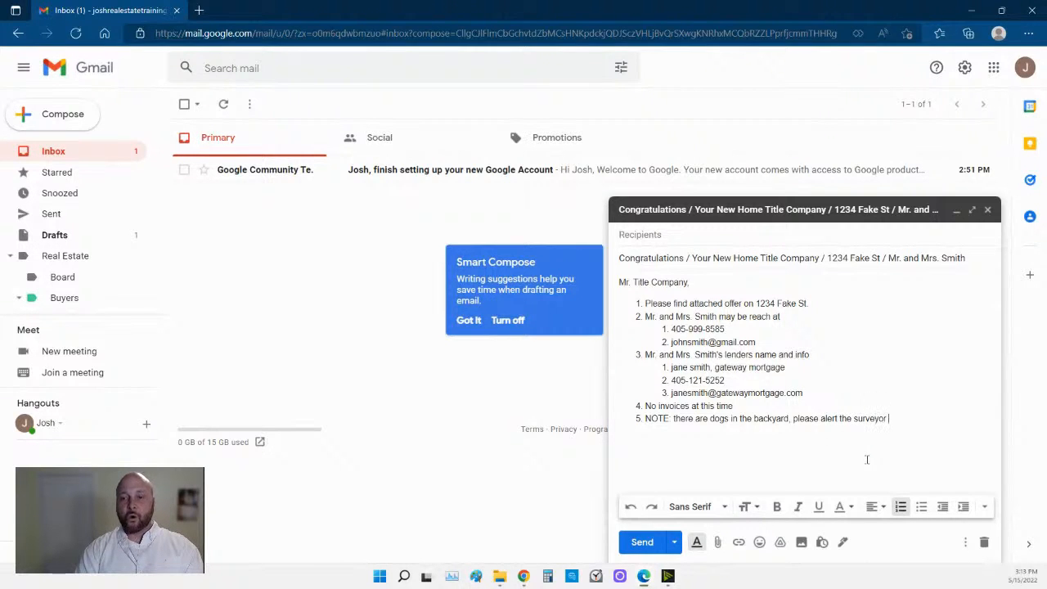
pyautogui.press('Return')
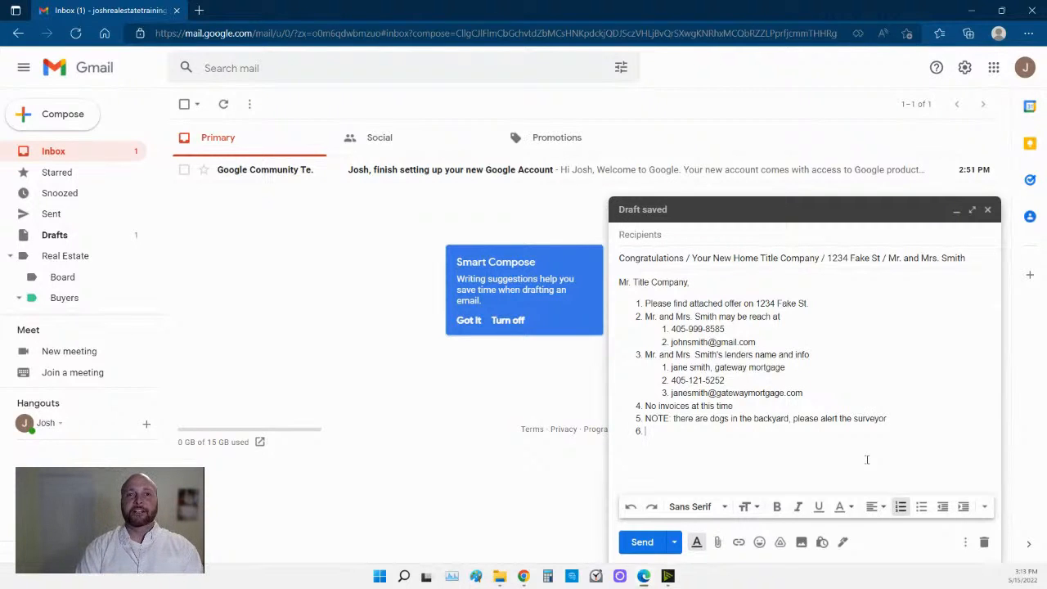
# Add item 6 requesting a secure e-mail of the earnest money wiring instructions, ending the list.
pyautogui.write('Ple')
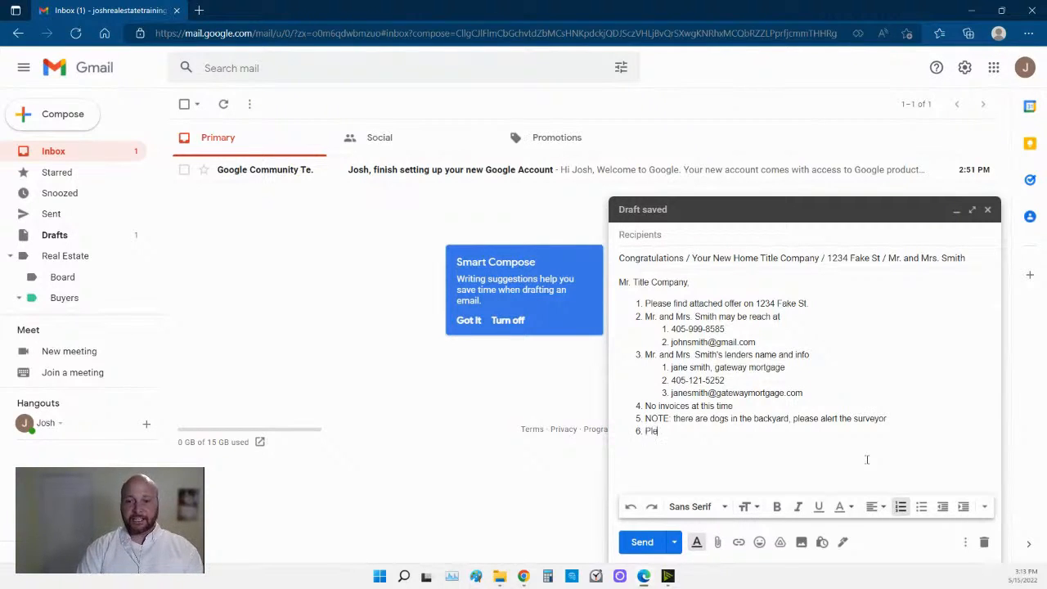
pyautogui.write('ase sen')
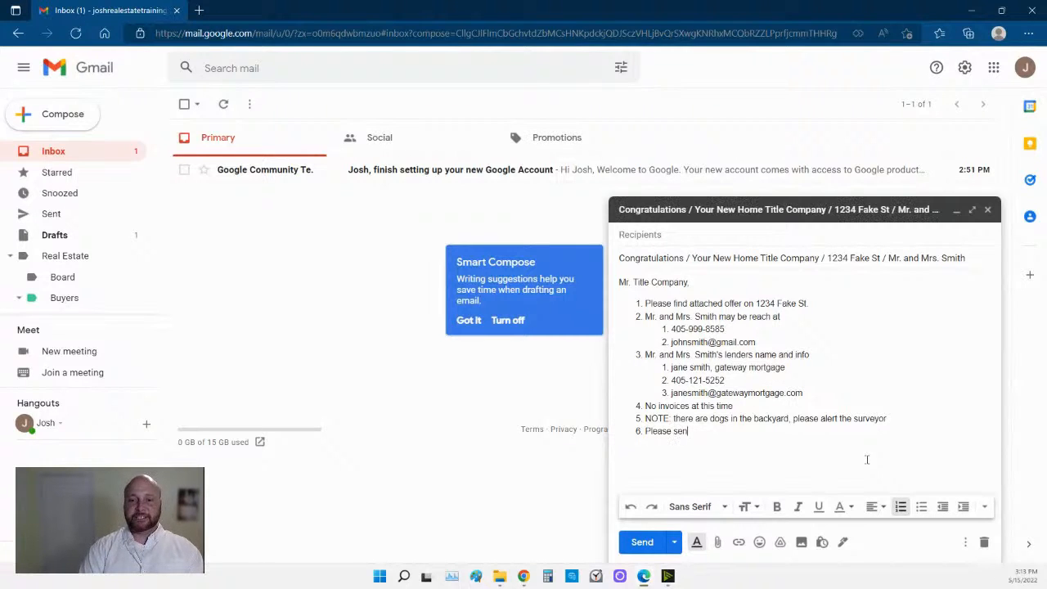
pyautogui.press('BackSpace')
pyautogui.press('BackSpace')
pyautogui.write('ecure')
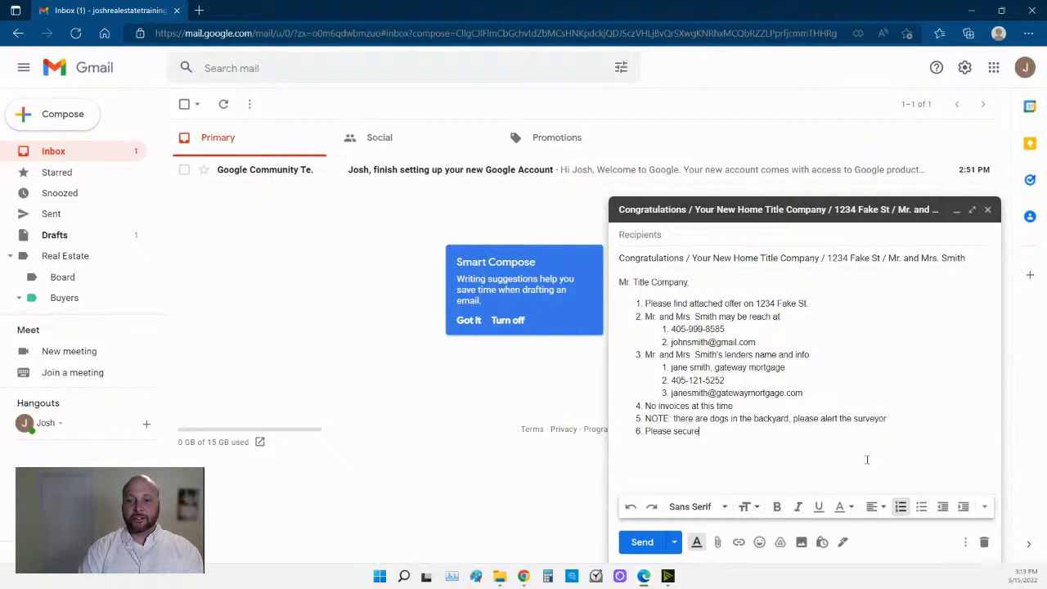
pyautogui.write(' email mr. and mrs. smiw')
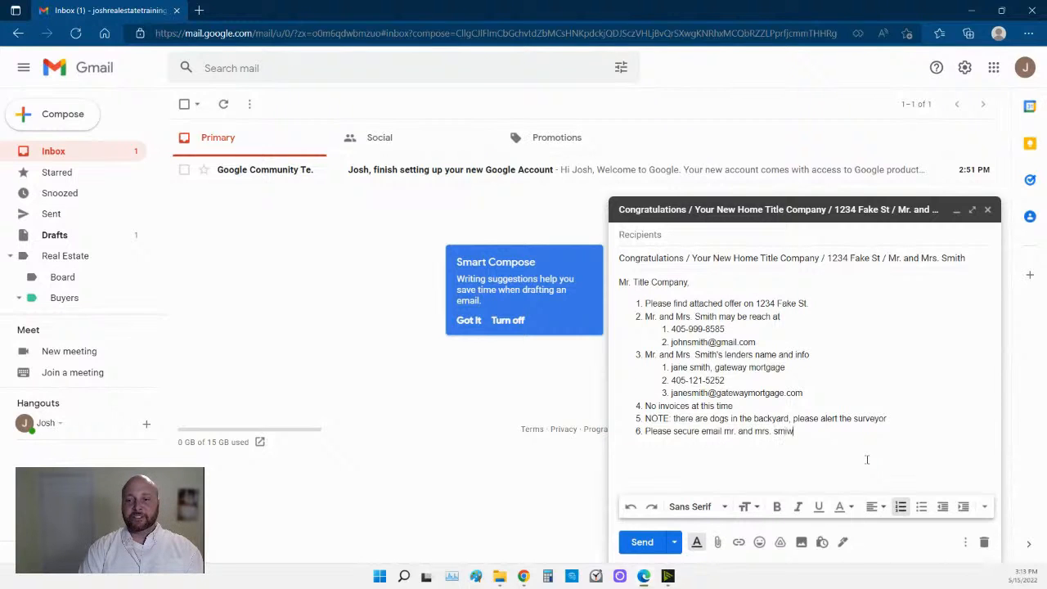
pyautogui.press('BackSpace')
pyautogui.write('th the wiring i')
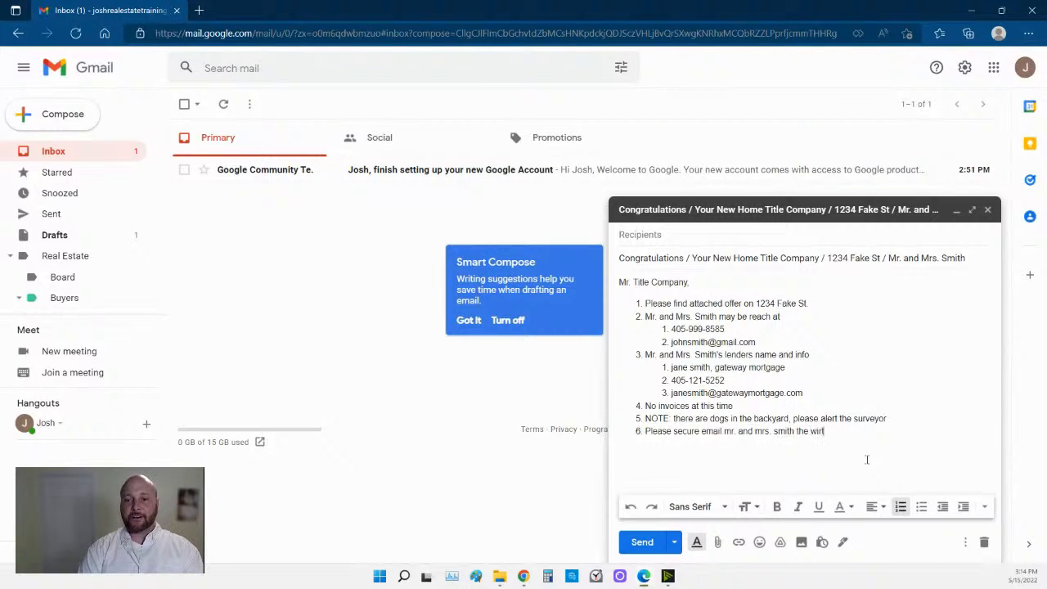
pyautogui.write('nstructions for')
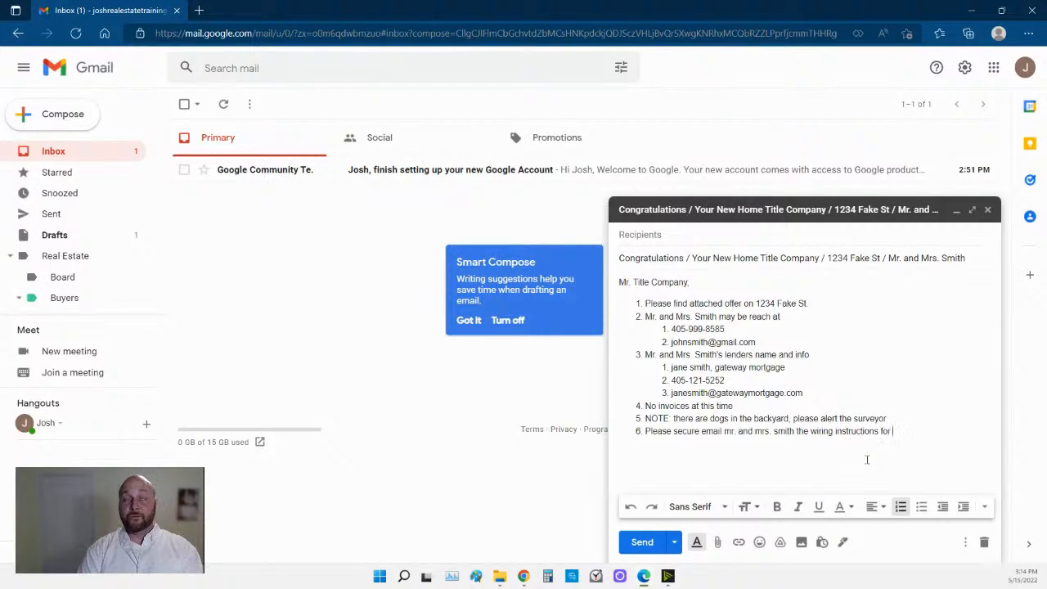
pyautogui.write('the earn')
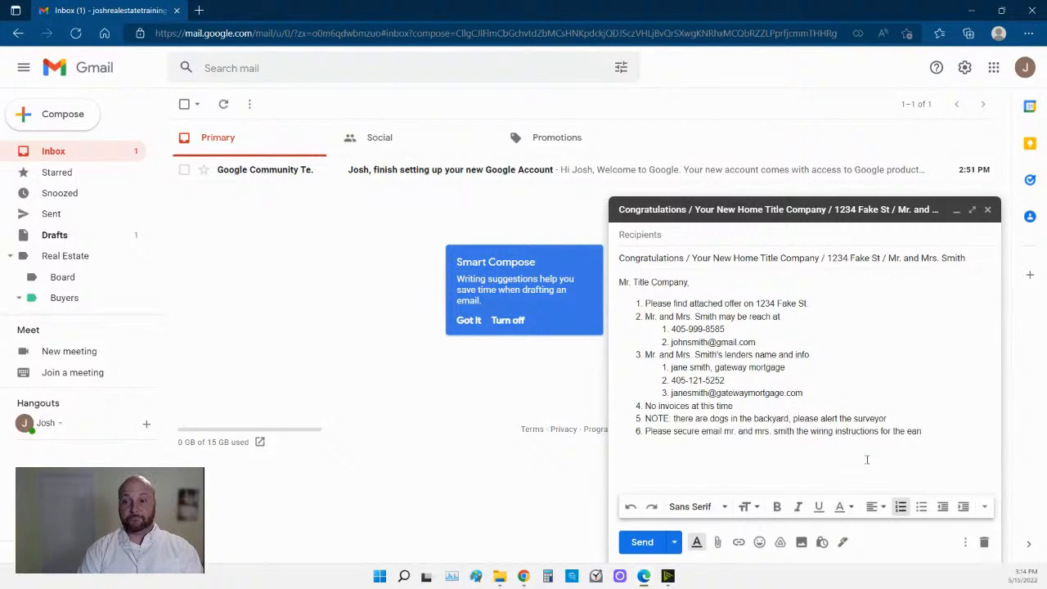
pyautogui.write('est moenny')
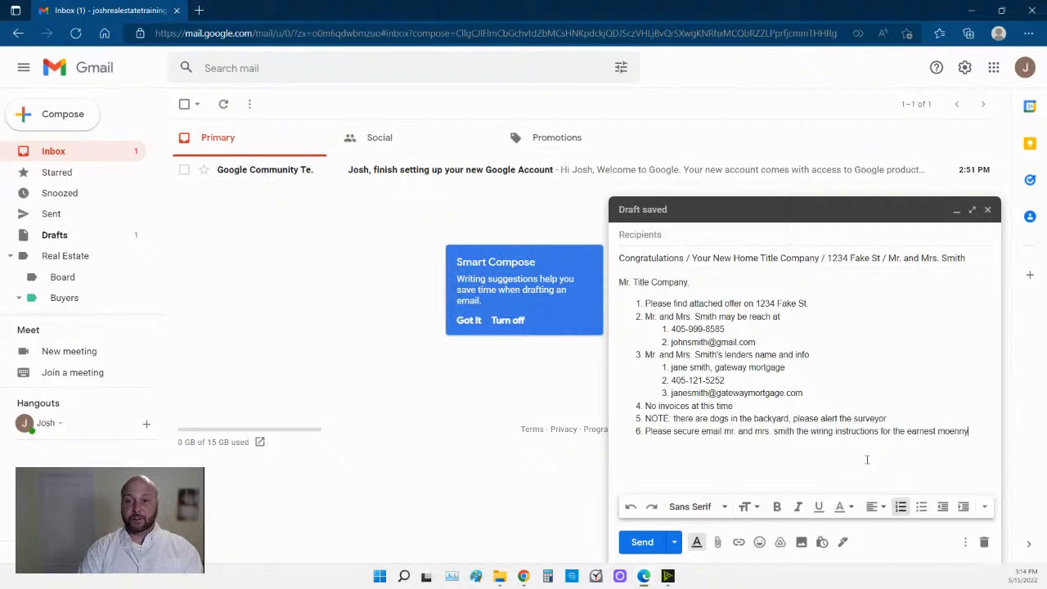
pyautogui.press('BackSpace')
pyautogui.press('BackSpace')
pyautogui.press('BackSpace')
pyautogui.press('BackSpace')
pyautogui.write('ne')
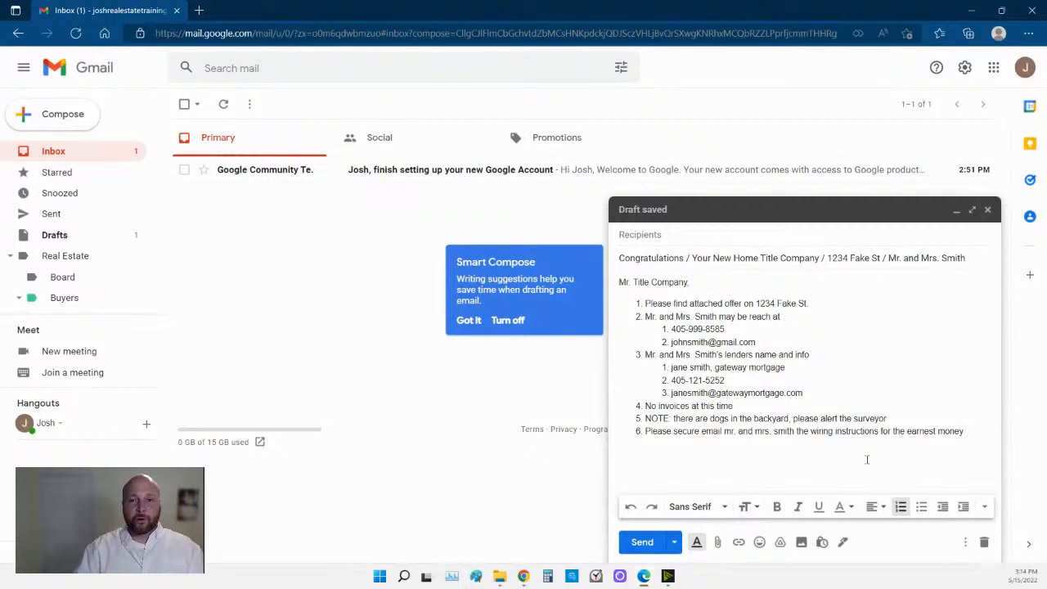
pyautogui.press('Return')
pyautogui.press('Return')
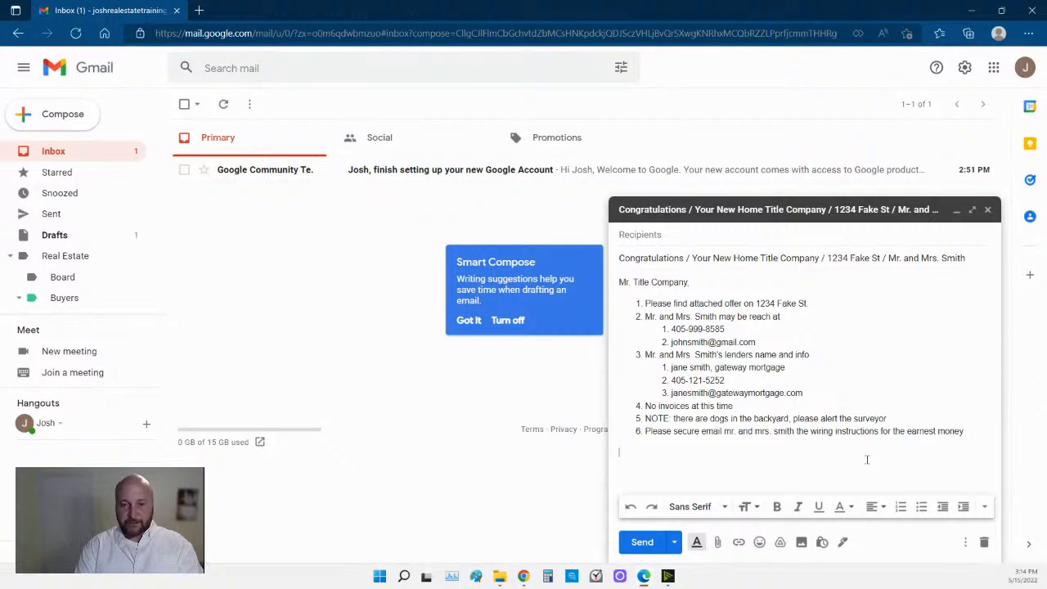
# Below the list, type a greeting to the buyers ending 'CONGRATULATIONS!!!!!'.
pyautogui.write('Mr. and Mr')
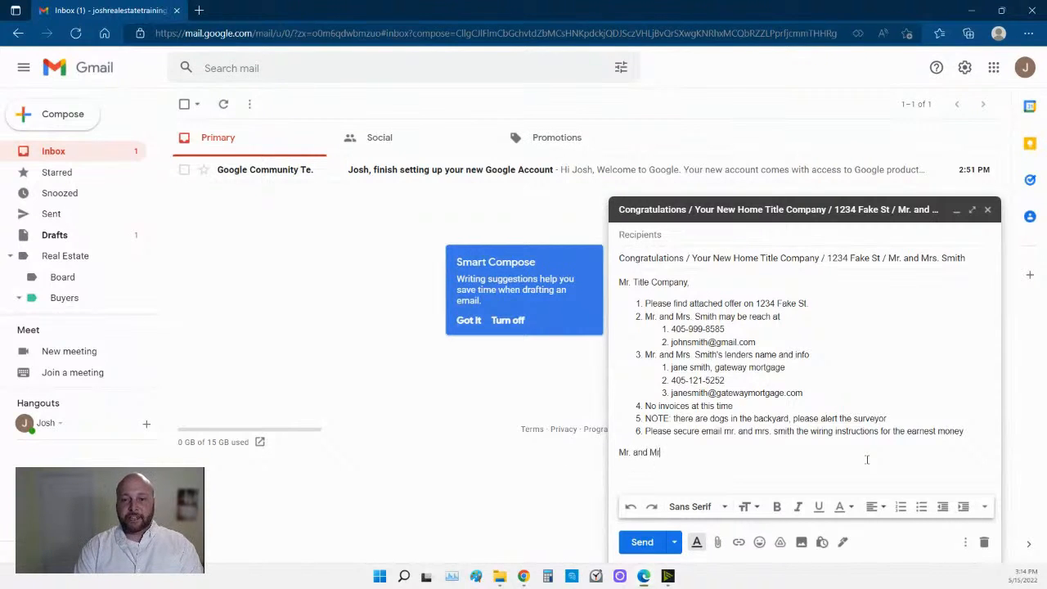
pyautogui.write('s. Smith, ')
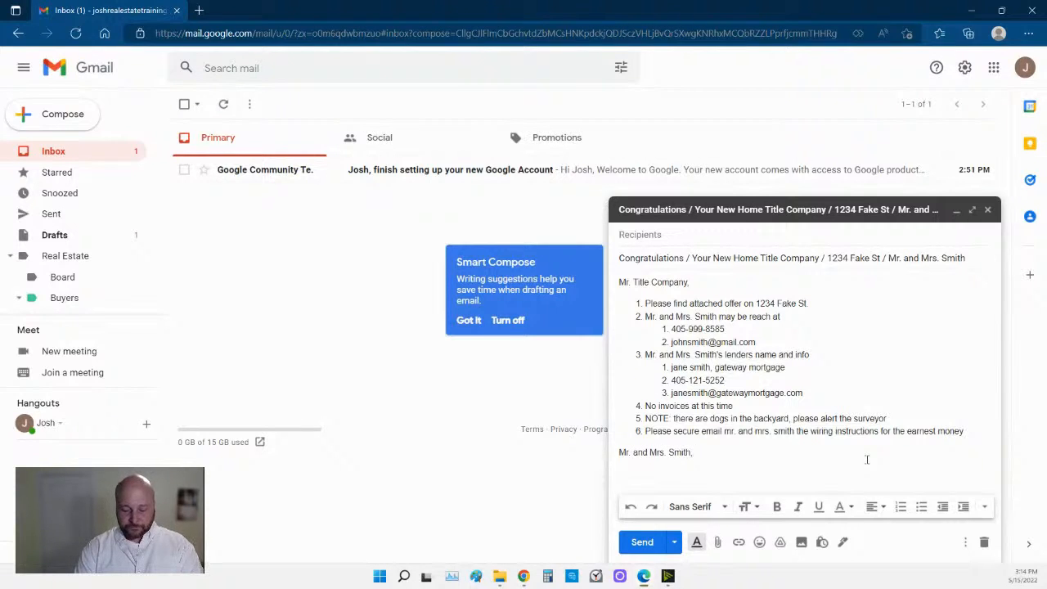
pyautogui.write('CONGRAU')
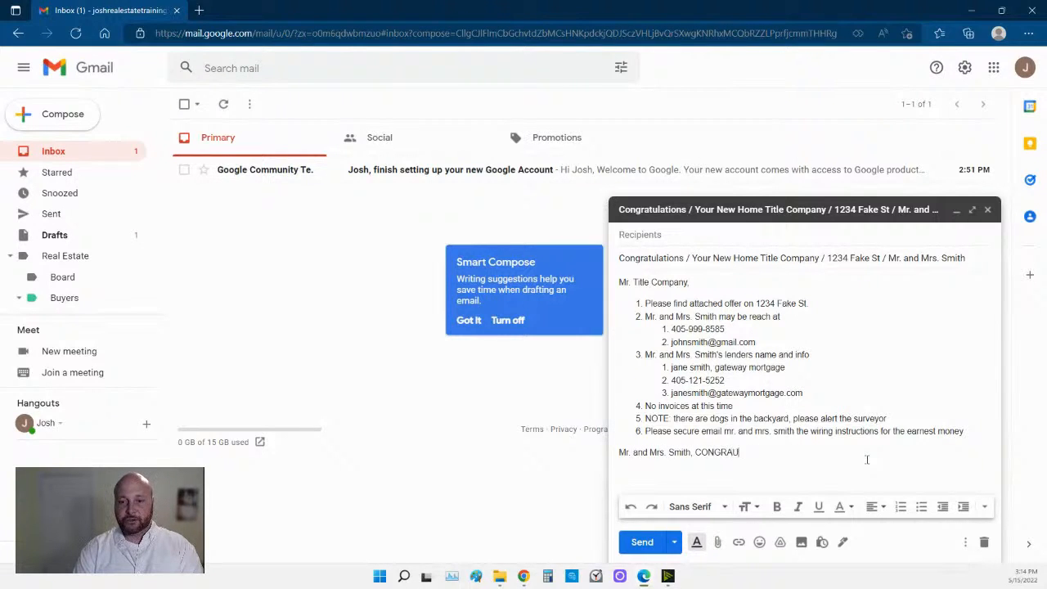
pyautogui.press('BackSpace')
pyautogui.write('TULATIONS')
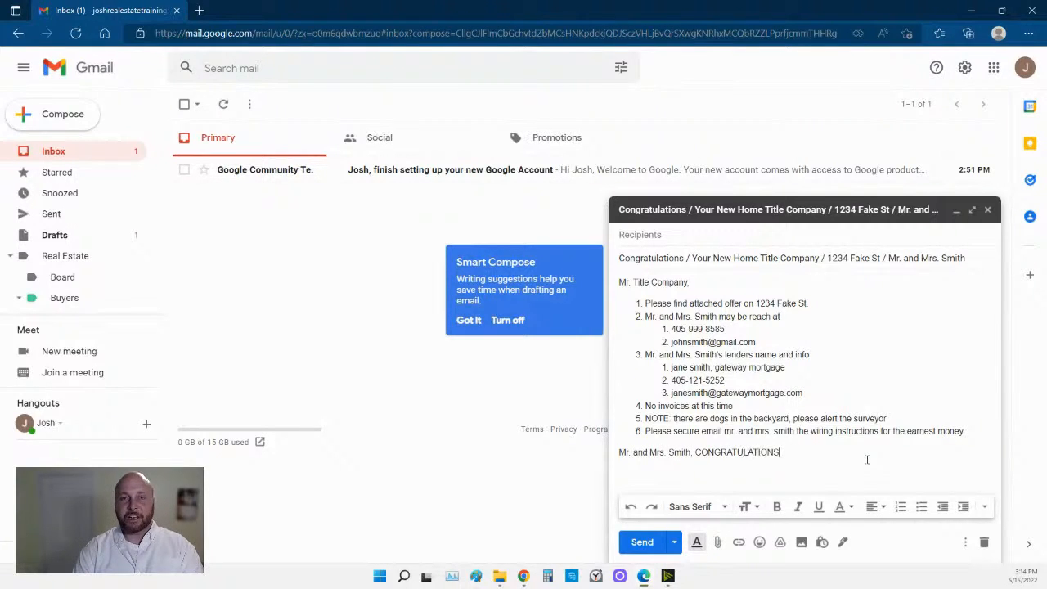
pyautogui.write('!!!!!')
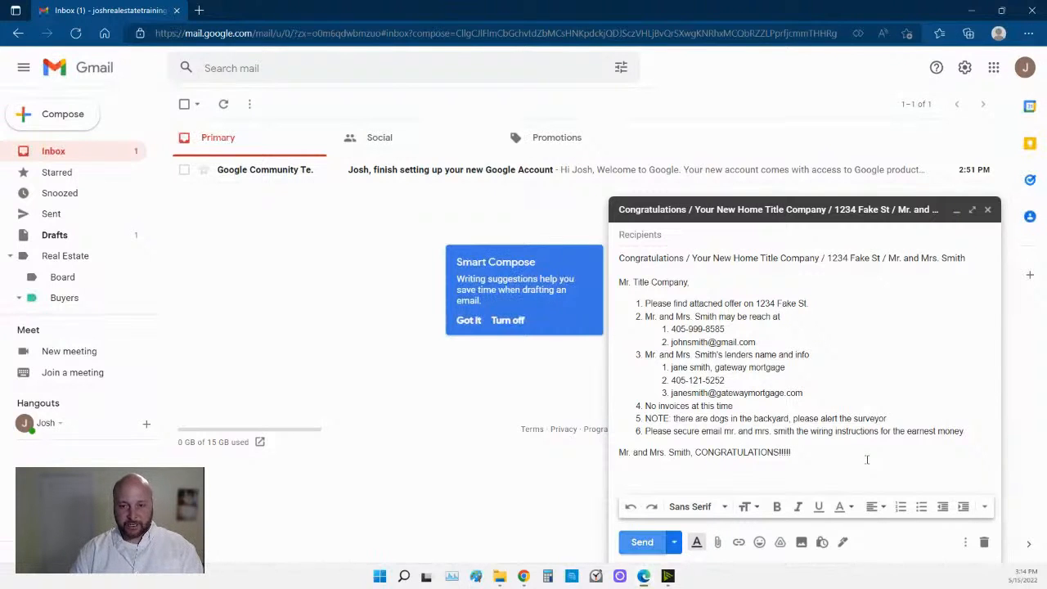
pyautogui.click(759, 468)
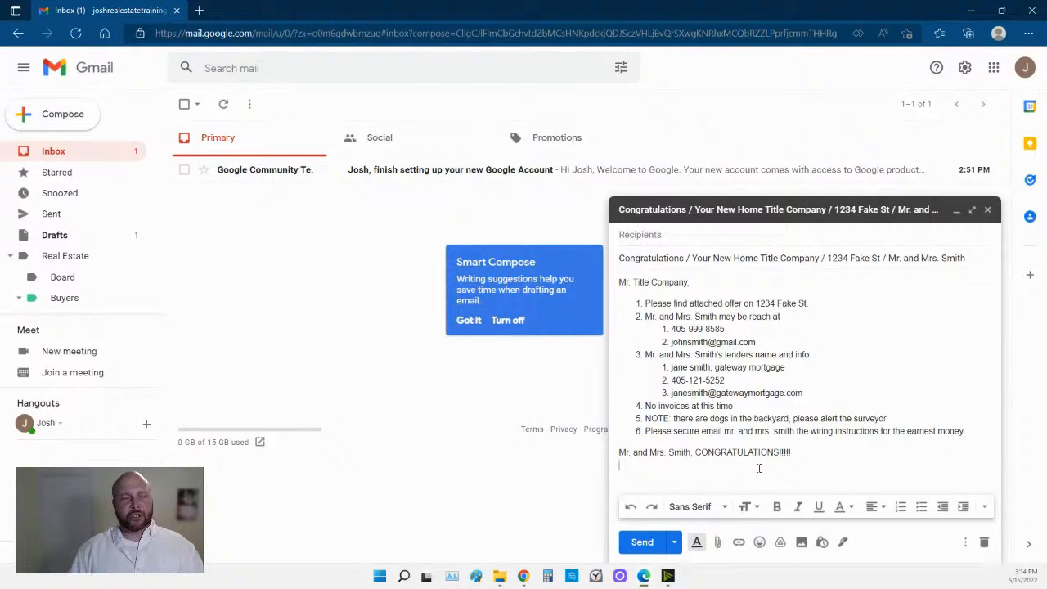
# Start a new numbered list asking the buyers to get the earnest money wiring instructions.
pyautogui.click(901, 506)
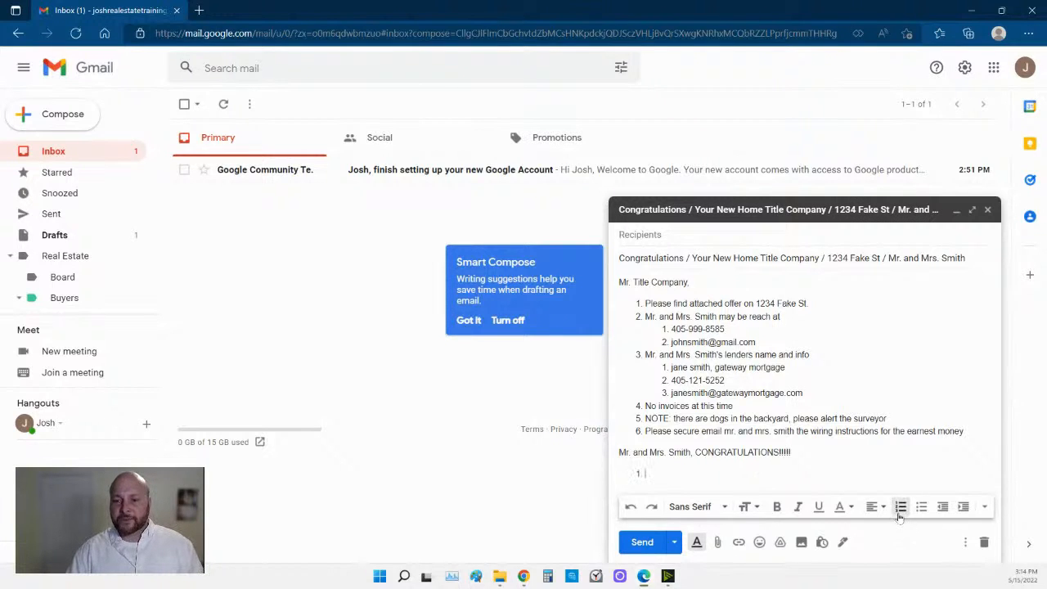
pyautogui.write('pLEASE')
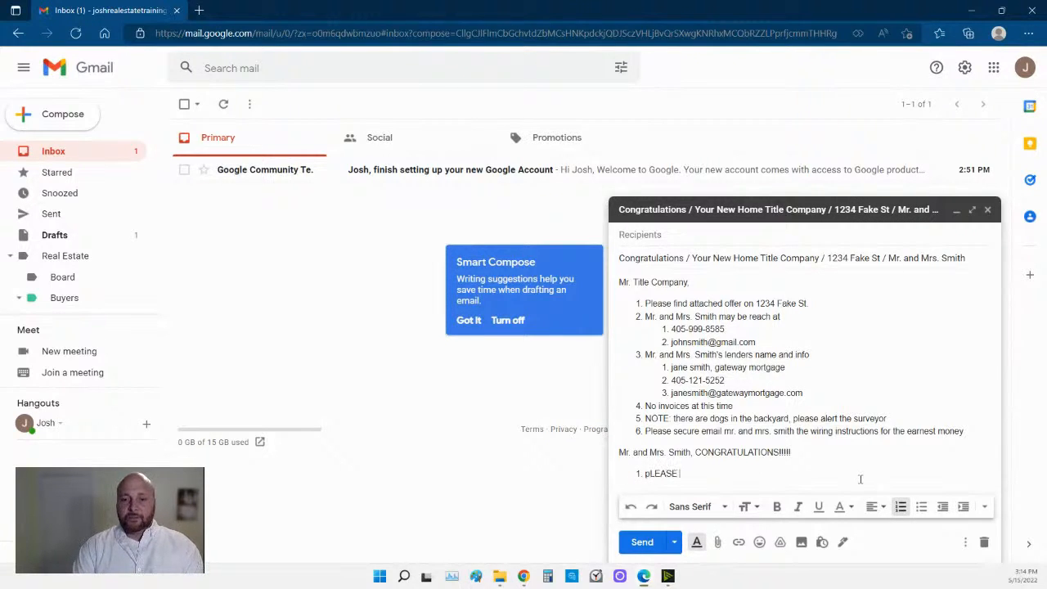
pyautogui.press('BackSpace')
pyautogui.press('BackSpace')
pyautogui.press('BackSpace')
pyautogui.press('BackSpace')
pyautogui.press('BackSpace')
pyautogui.press('BackSpace')
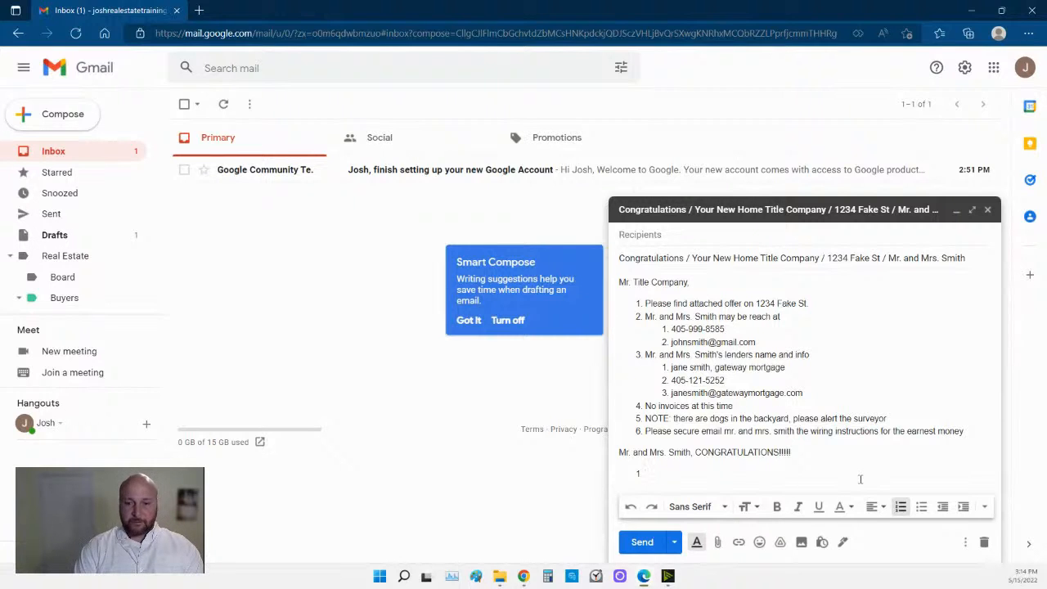
pyautogui.write('Please contact the')
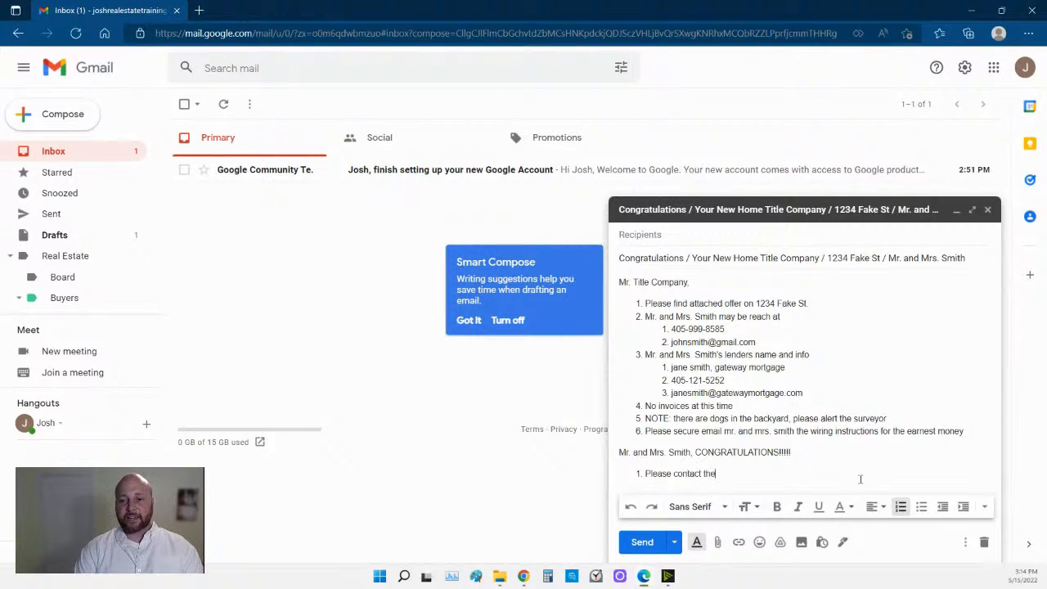
pyautogui.write(' title company')
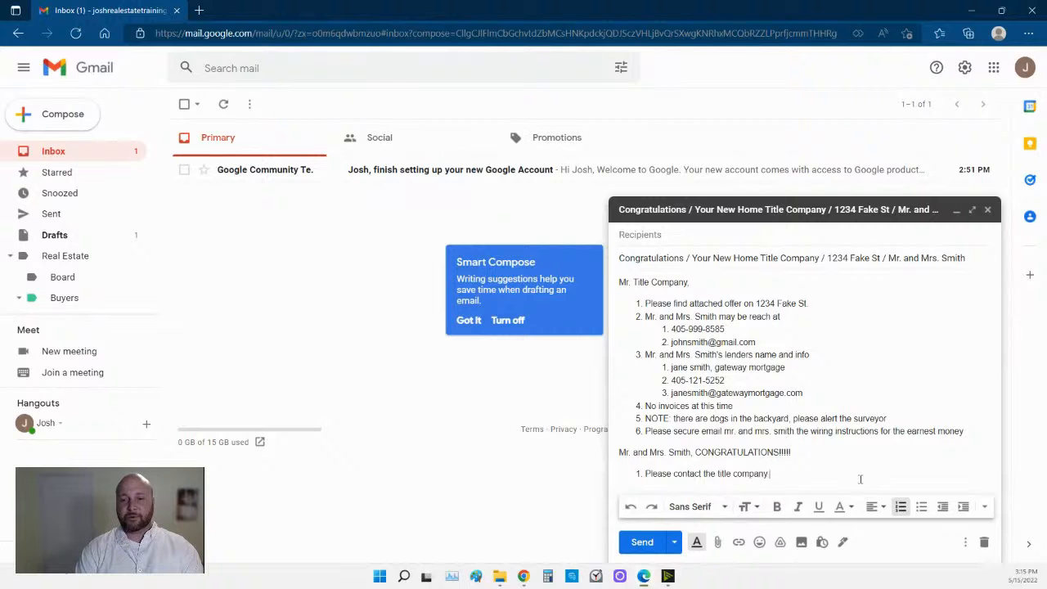
pyautogui.write(' above a')
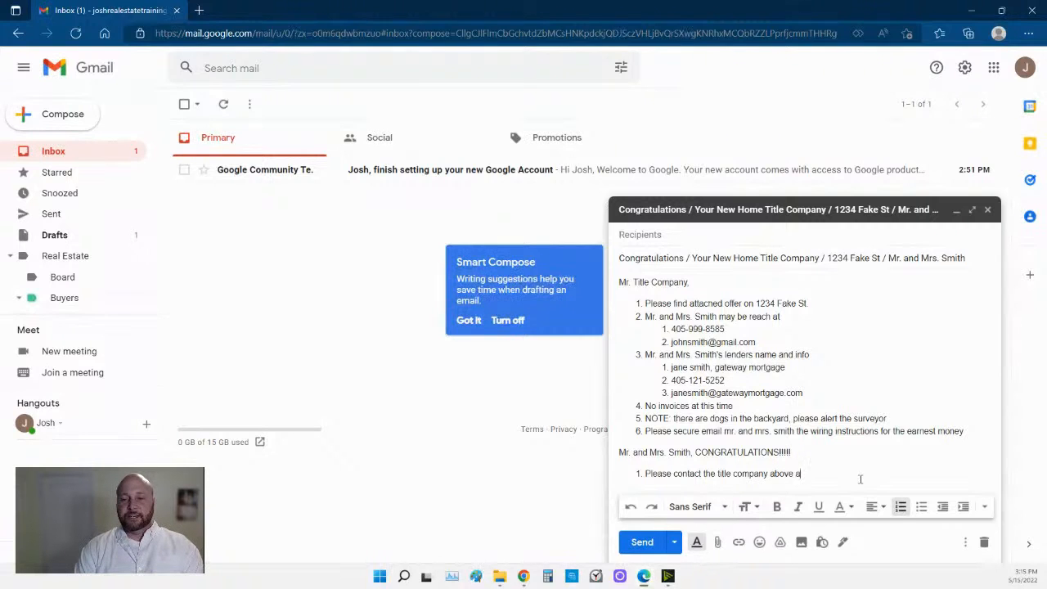
pyautogui.write('nd en')
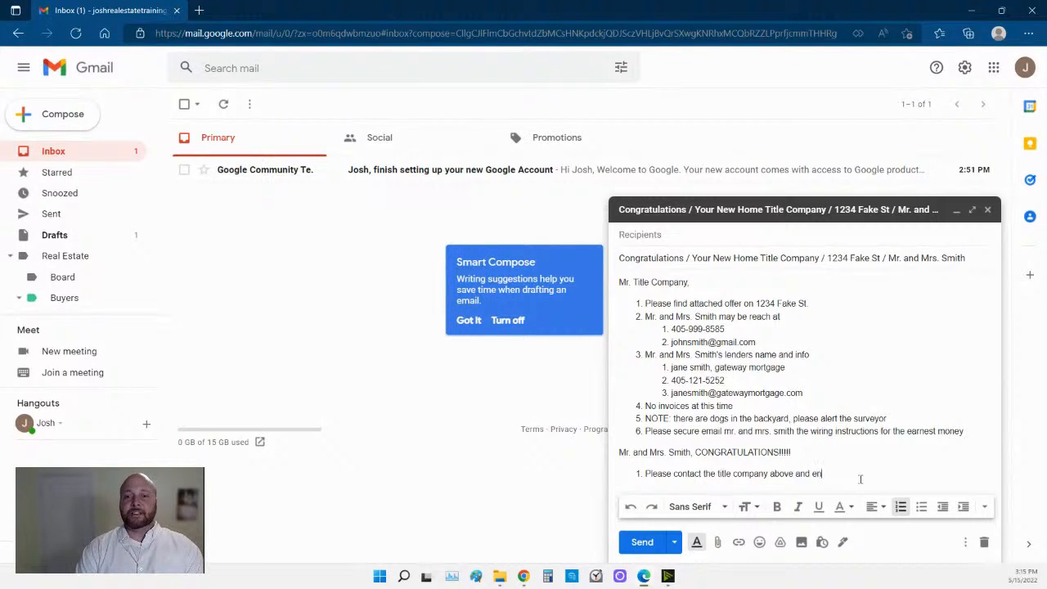
pyautogui.write('sure they delive')
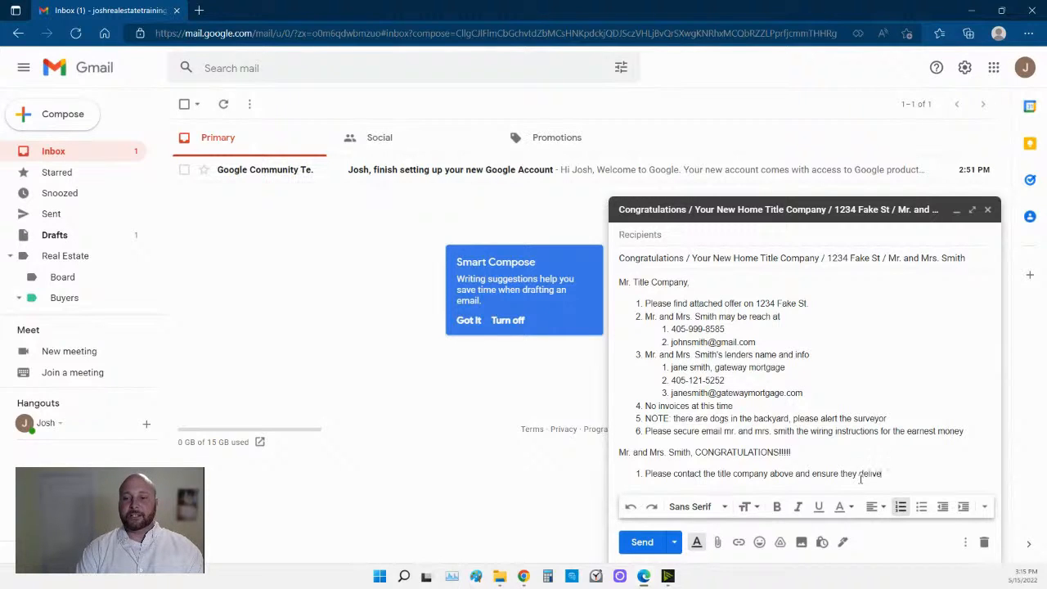
pyautogui.write('r to you the')
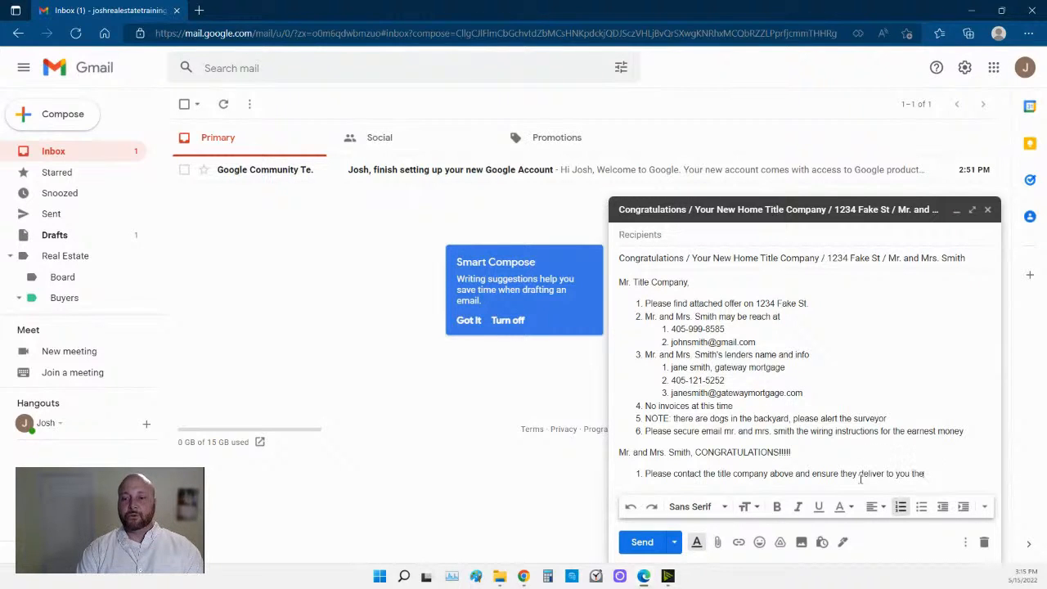
pyautogui.write(' writing')
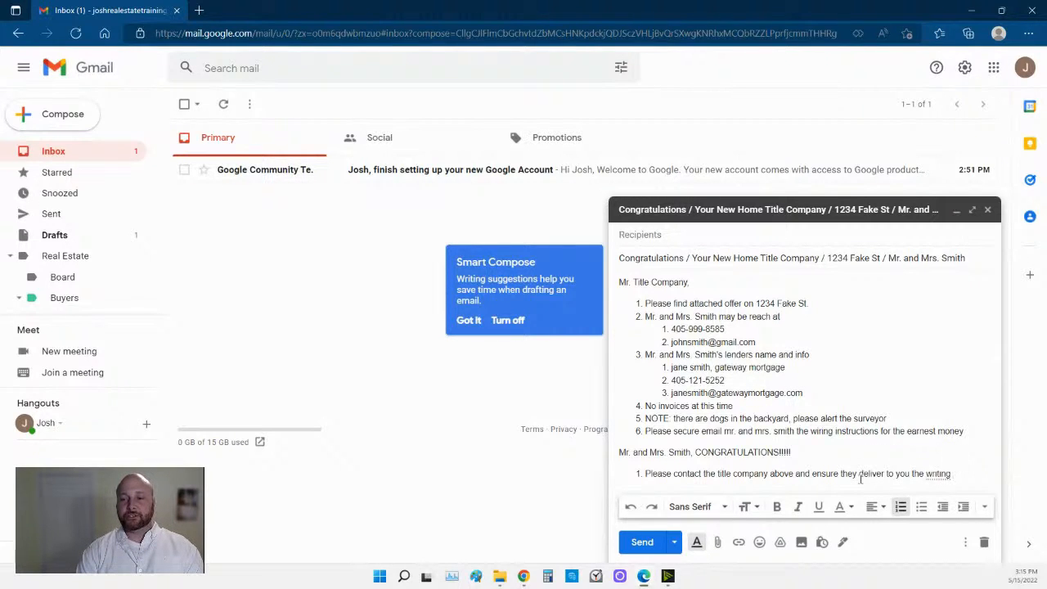
pyautogui.press('BackSpace')
pyautogui.press('BackSpace')
pyautogui.press('BackSpace')
pyautogui.press('BackSpace')
pyautogui.press('BackSpace')
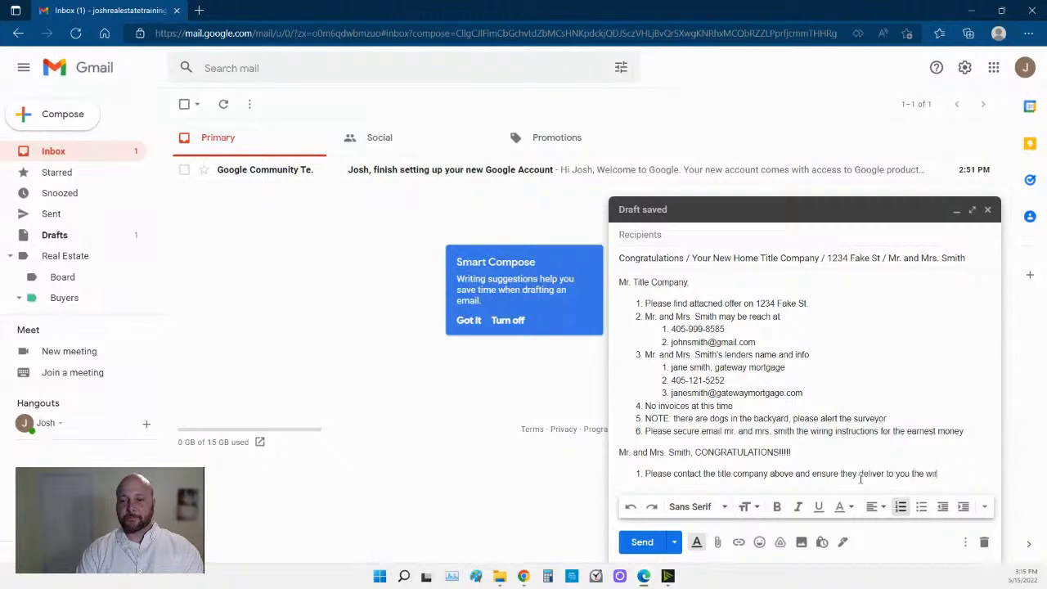
pyautogui.press('BackSpace')
pyautogui.press('BackSpace')
pyautogui.write('iring instructions for')
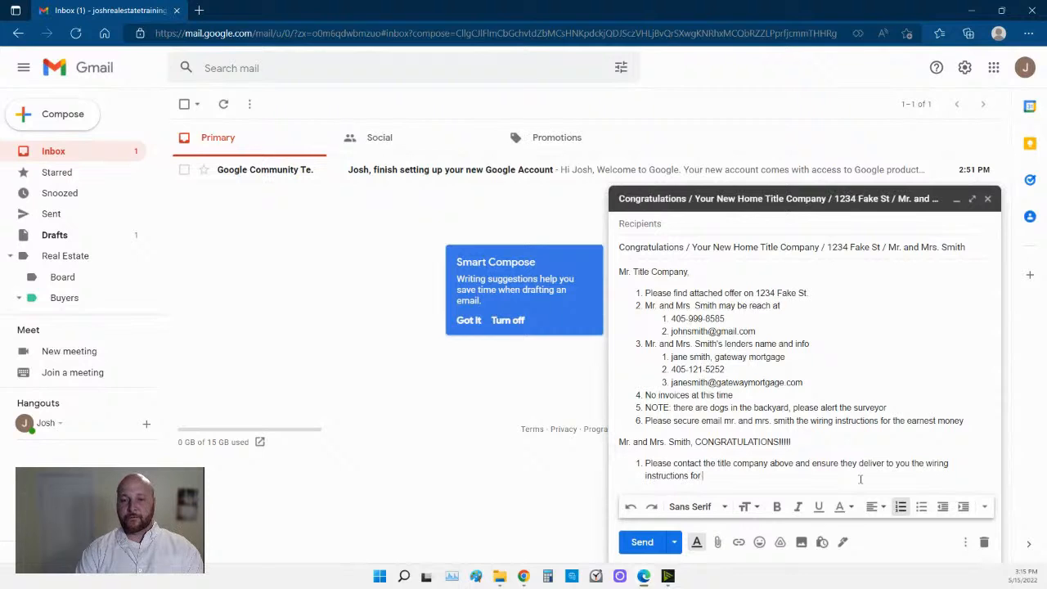
pyautogui.write(' the earnest ')
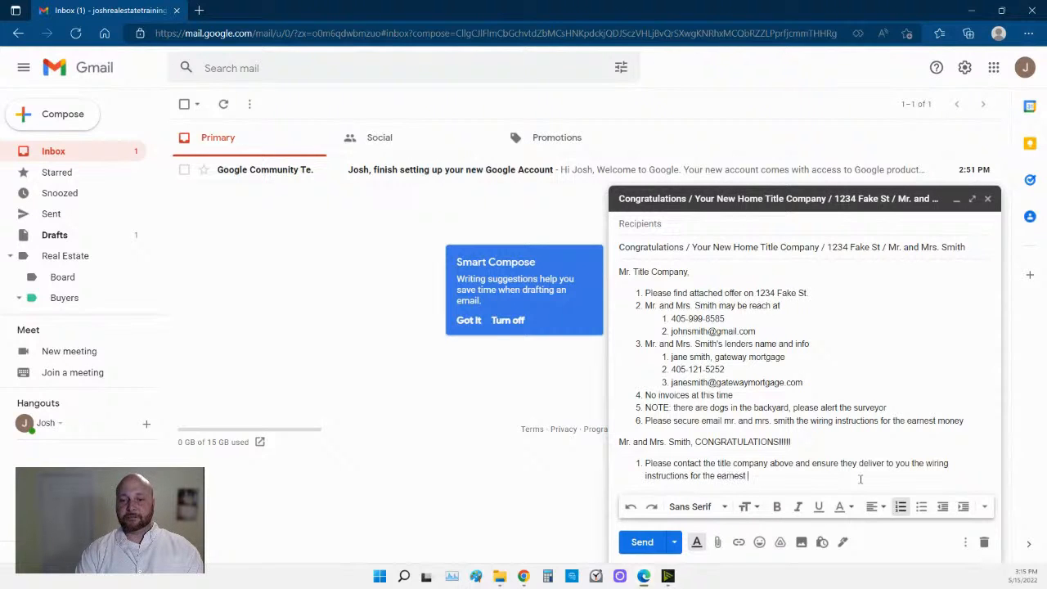
pyautogui.write('meoney')
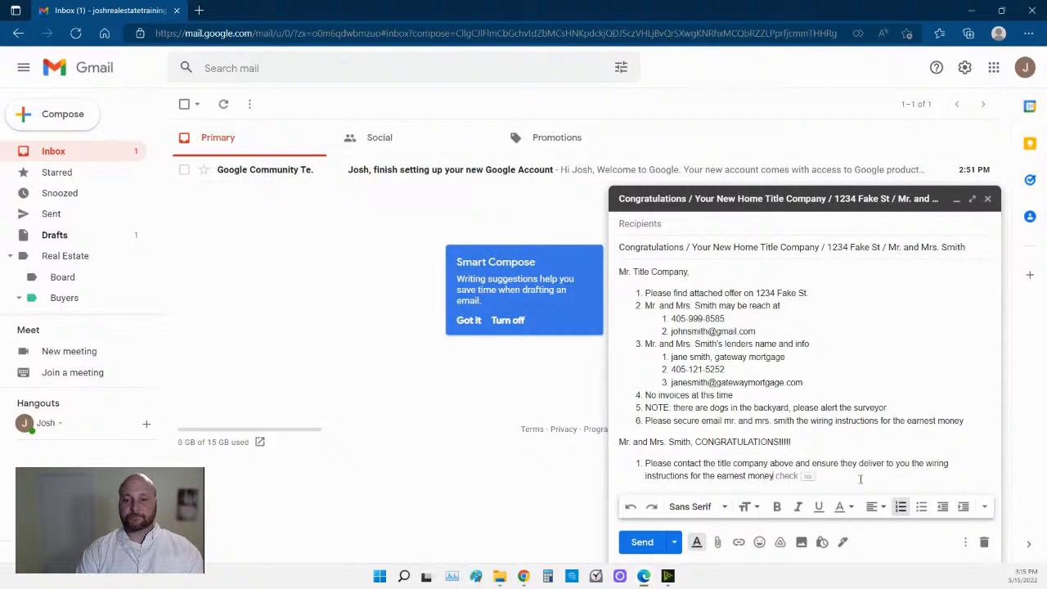
pyautogui.press('Return')
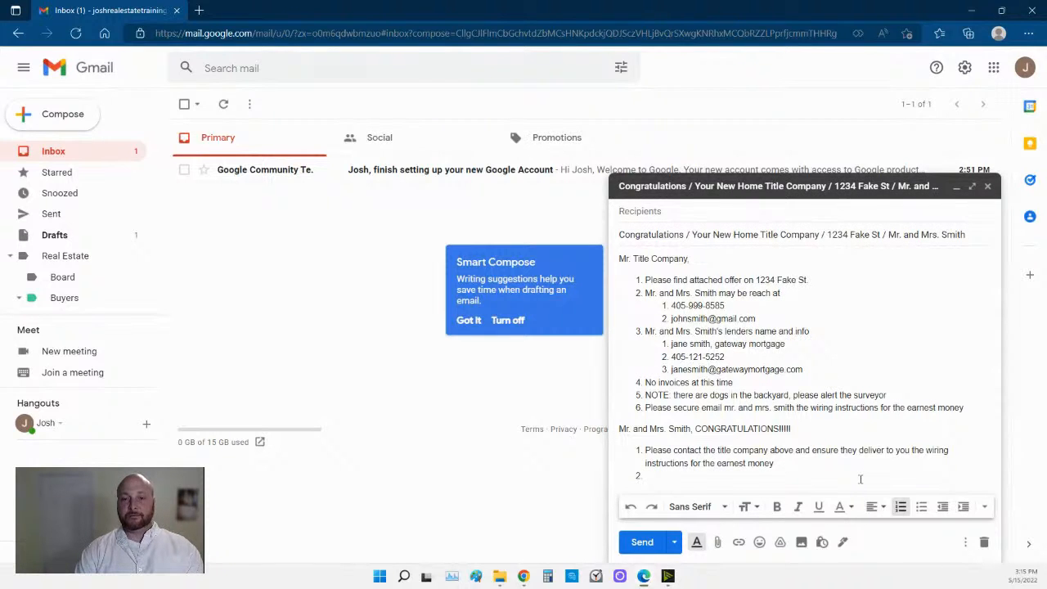
# Add items on hand-delivering earnest money to the title company and 'congratulations!!!!!', then close the list.
pyautogui.write('B')
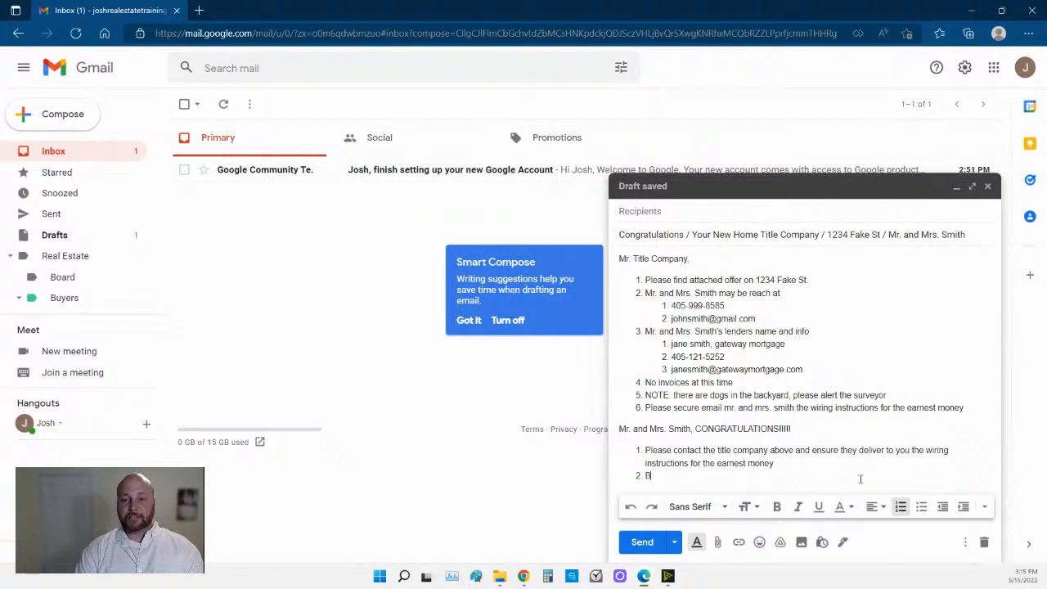
pyautogui.write('lank title o')
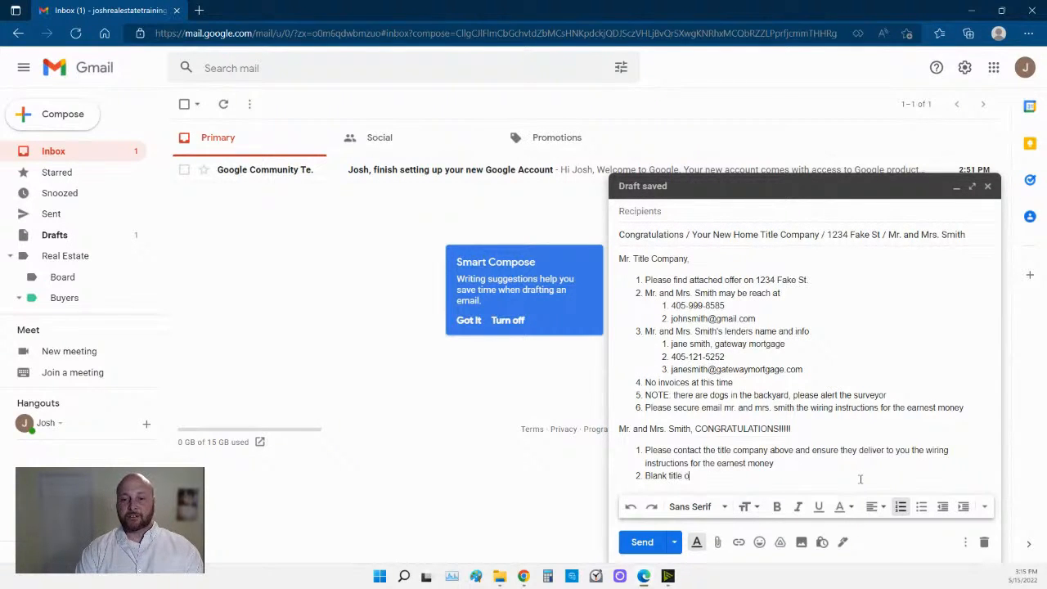
pyautogui.write('ompany ')
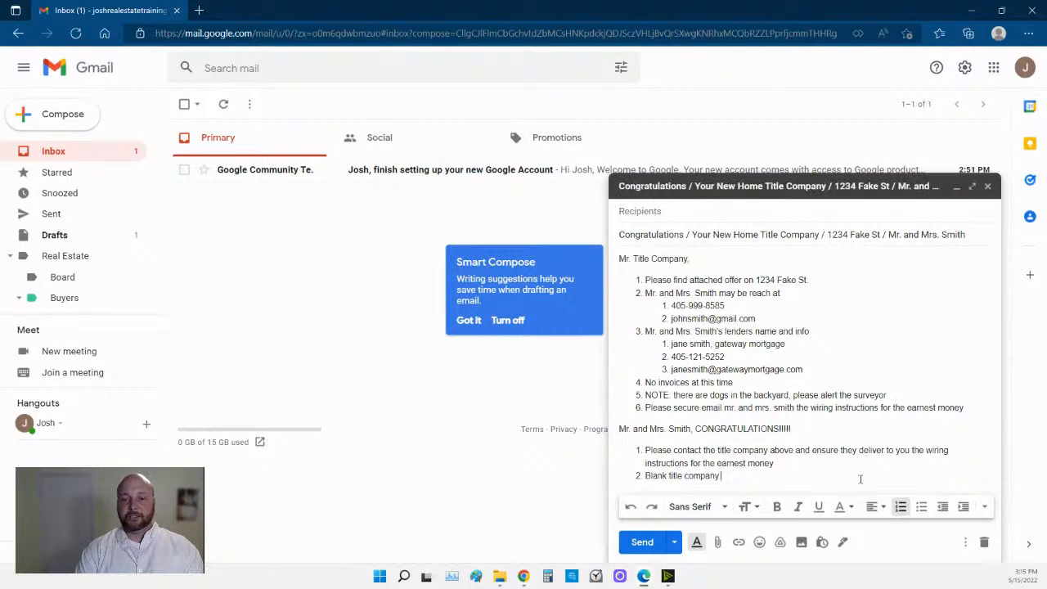
pyautogui.write('is c')
pyautogui.press('BackSpace')
pyautogui.write('located at 123')
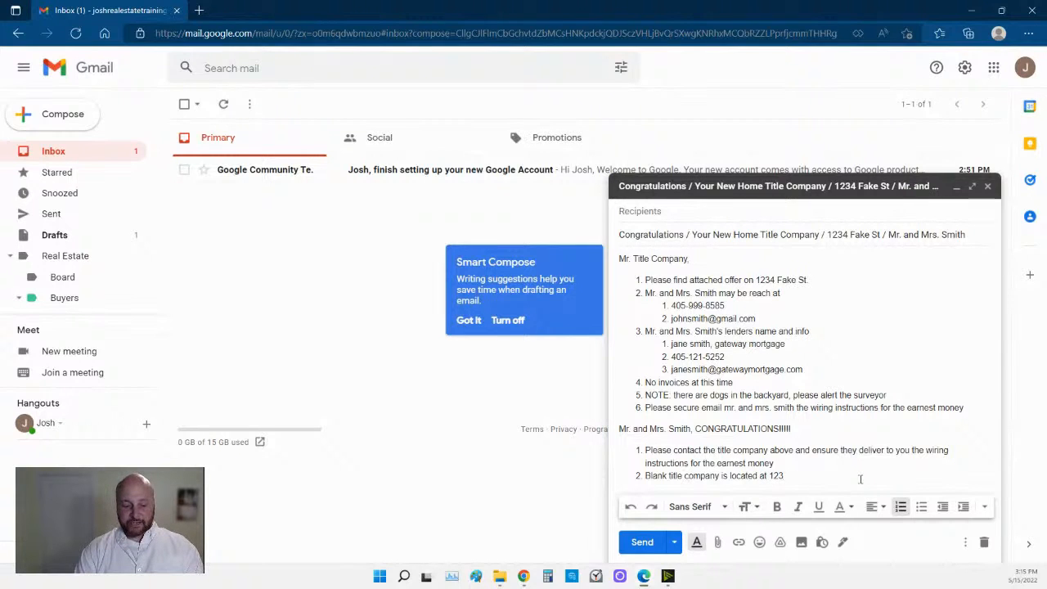
pyautogui.write(' 2nd fak')
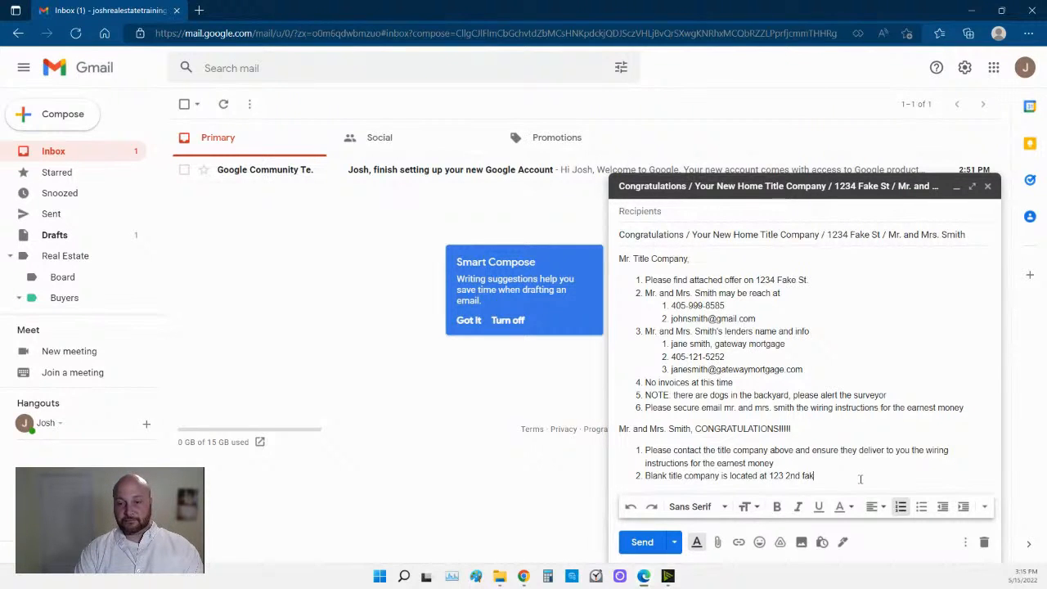
pyautogui.write('e street')
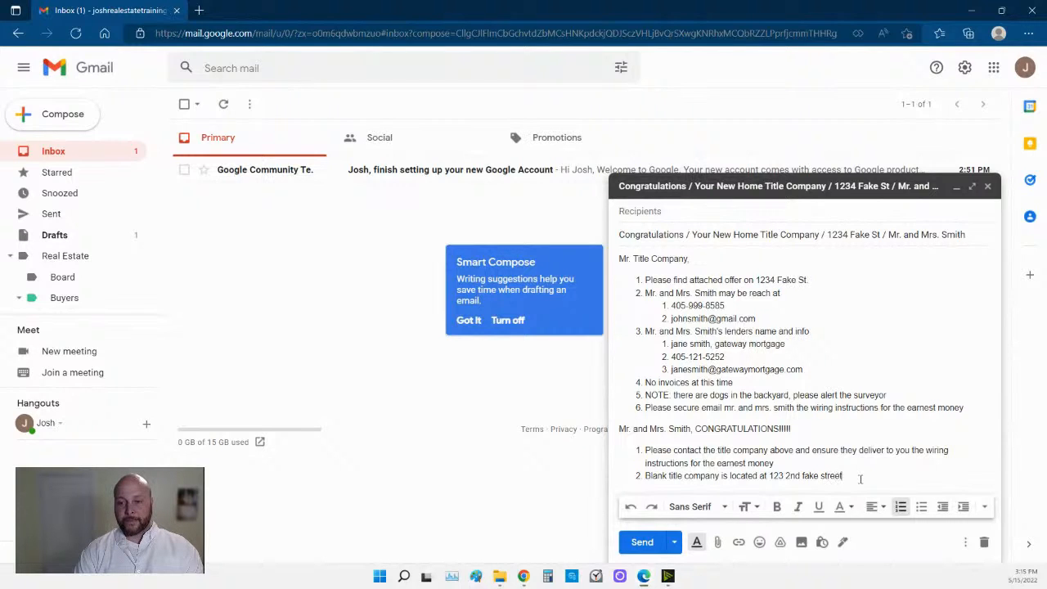
pyautogui.write(', if you want to')
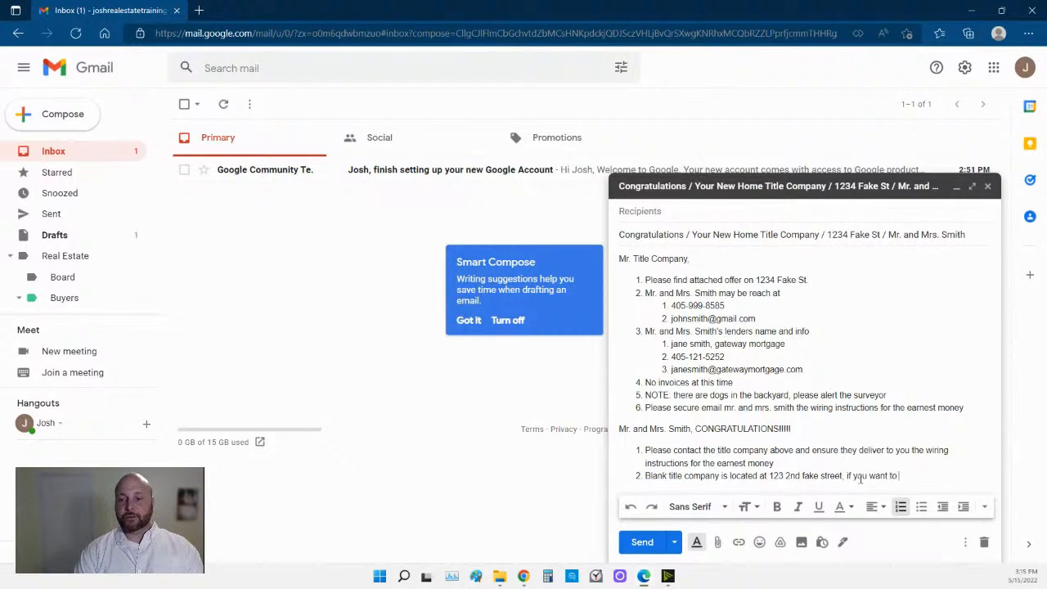
pyautogui.write(' hand deliver the t')
pyautogui.write('h')
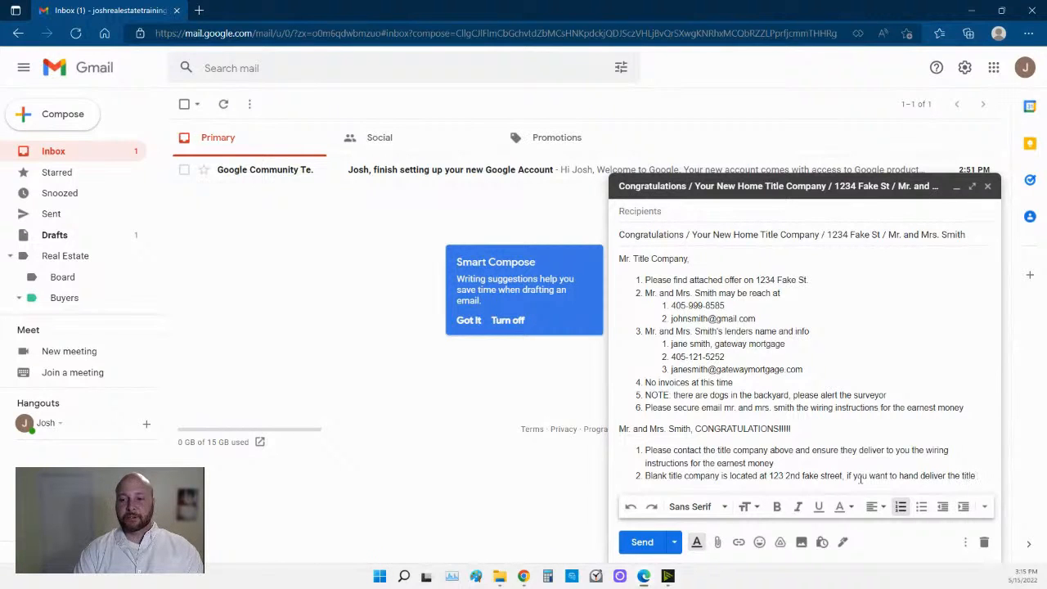
pyautogui.press('BackSpace')
pyautogui.press('BackSpace')
pyautogui.write('en')
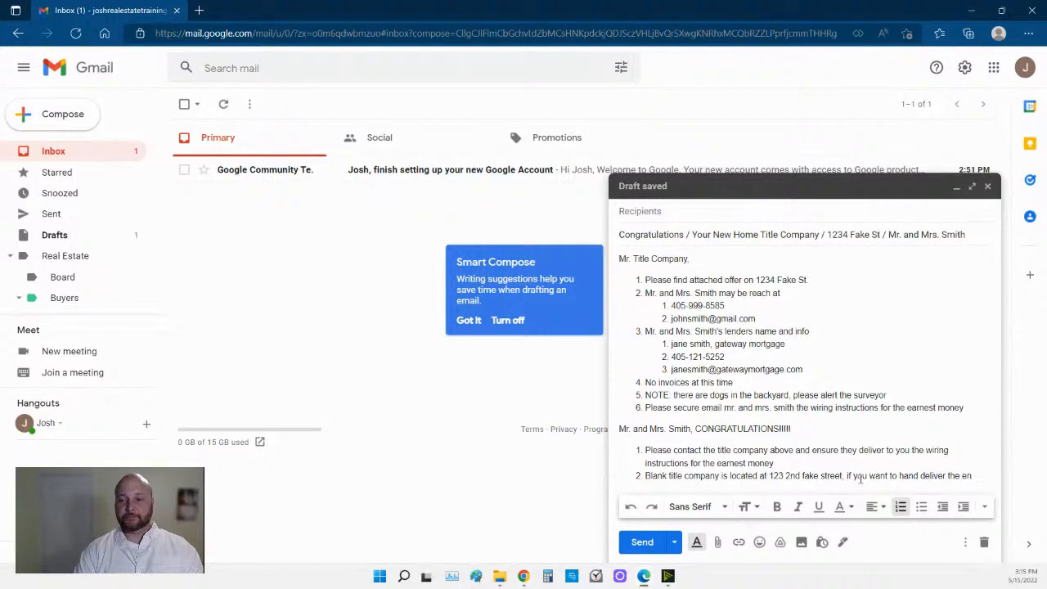
pyautogui.press('BackSpace')
pyautogui.write('arnest money')
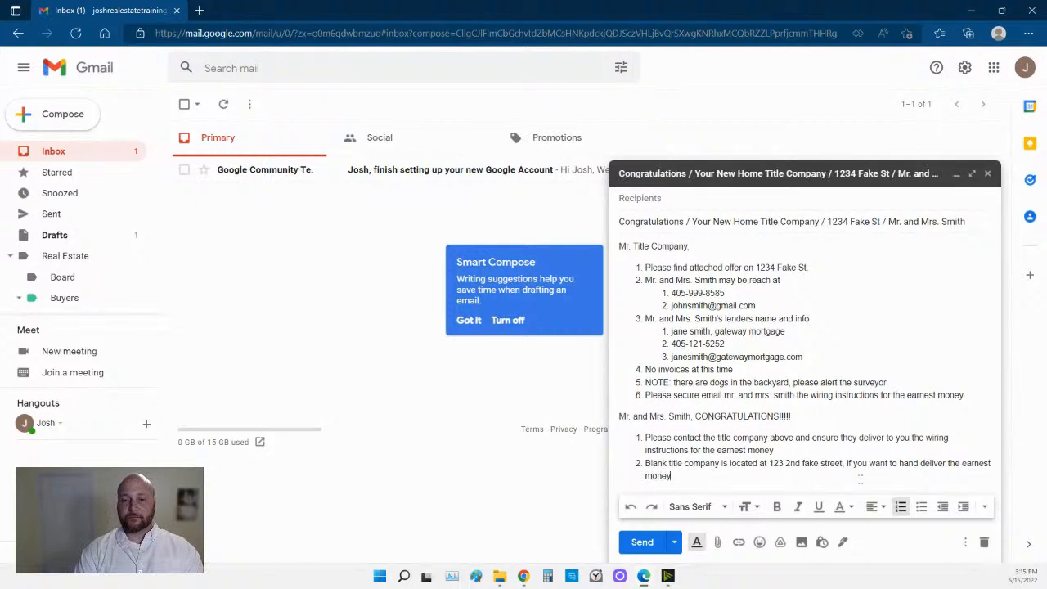
pyautogui.write('.')
pyautogui.press('Return')
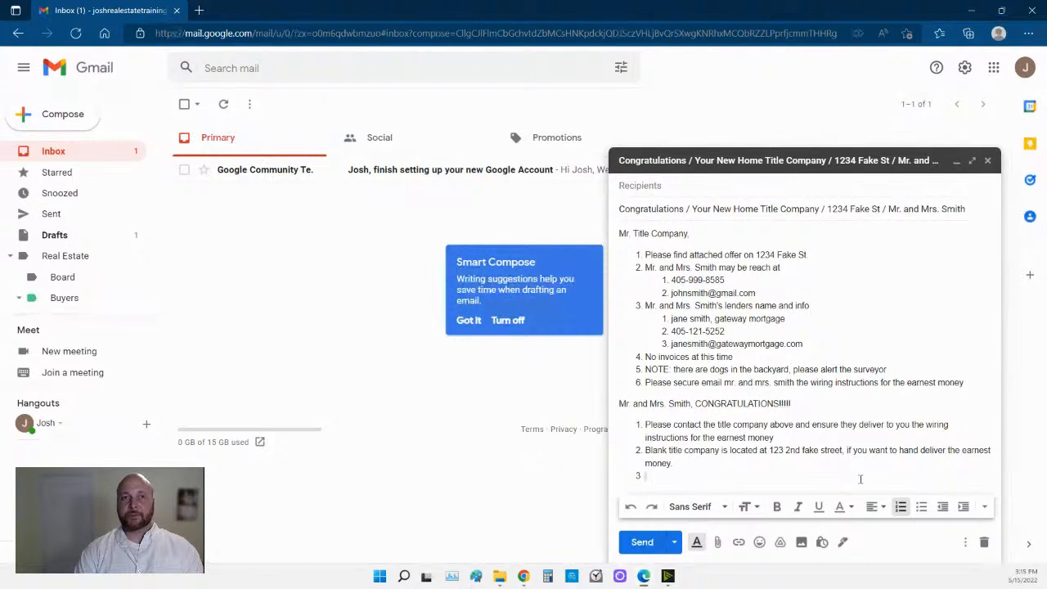
pyautogui.write('Please con')
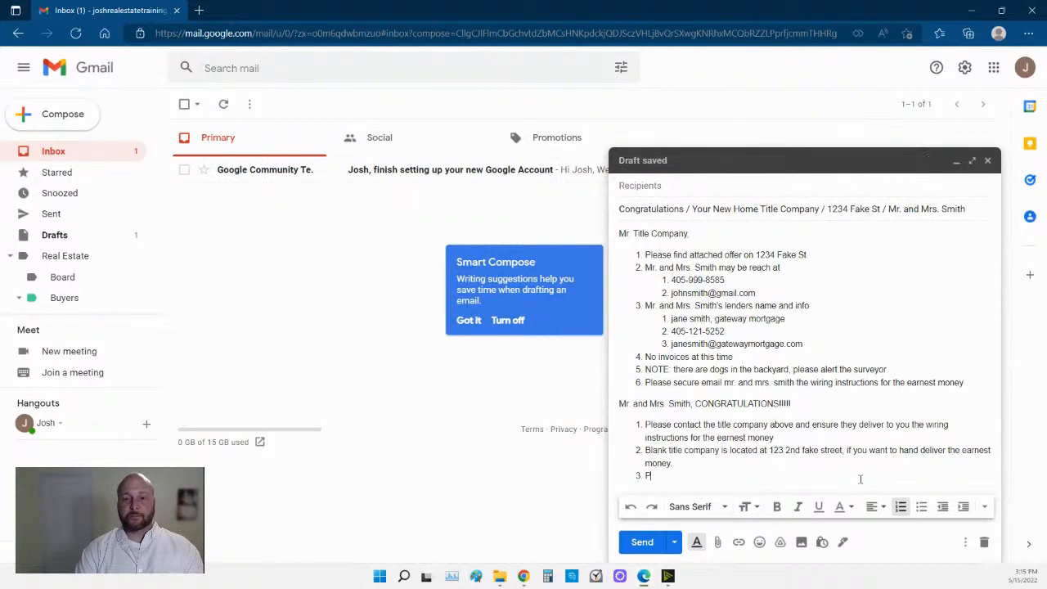
pyautogui.write('tact me with any questions, ')
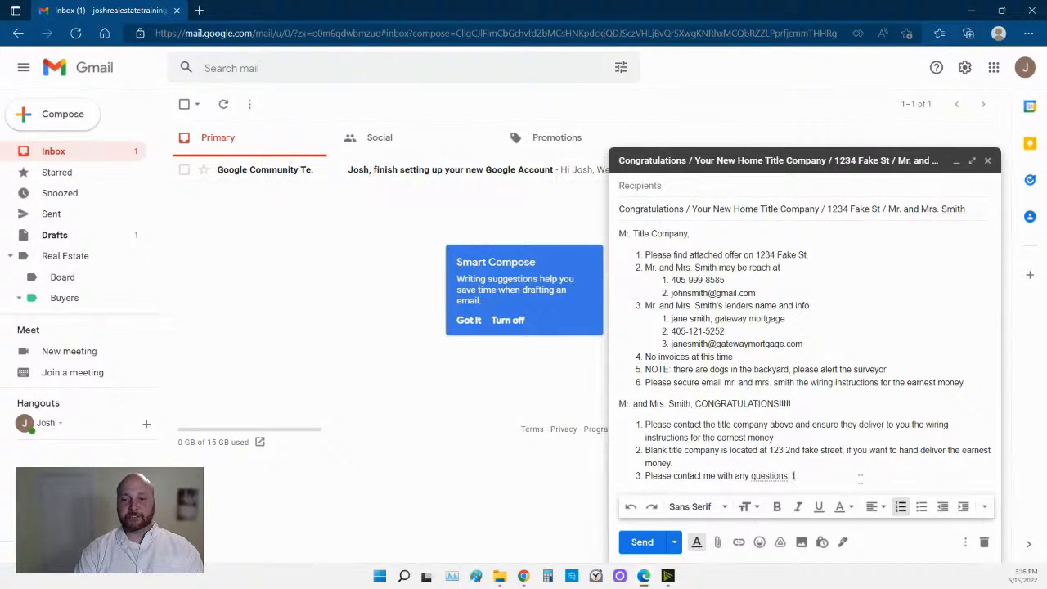
pyautogui.write('con')
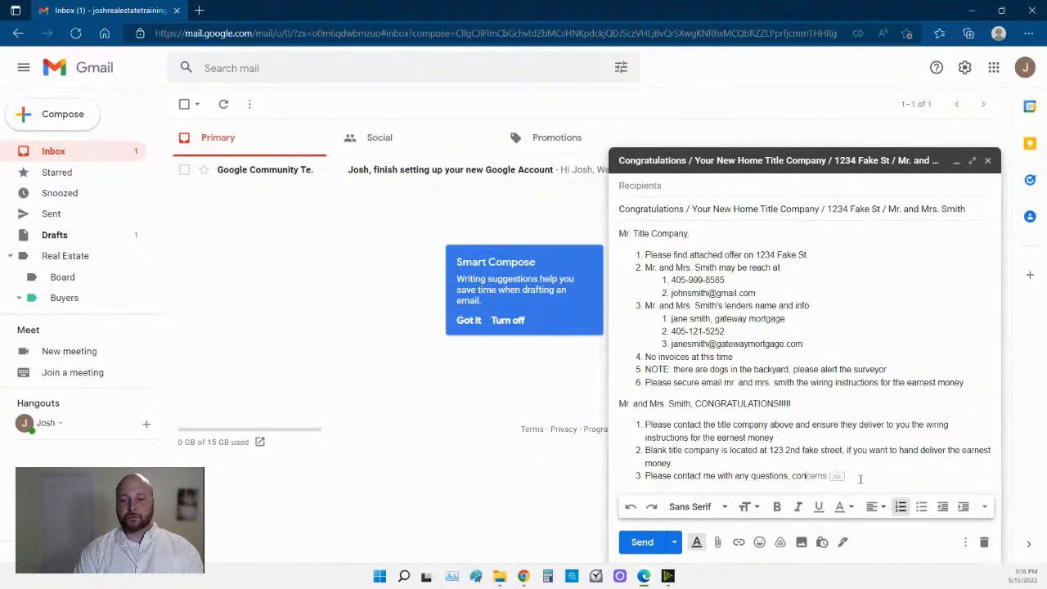
pyautogui.write('gratulati')
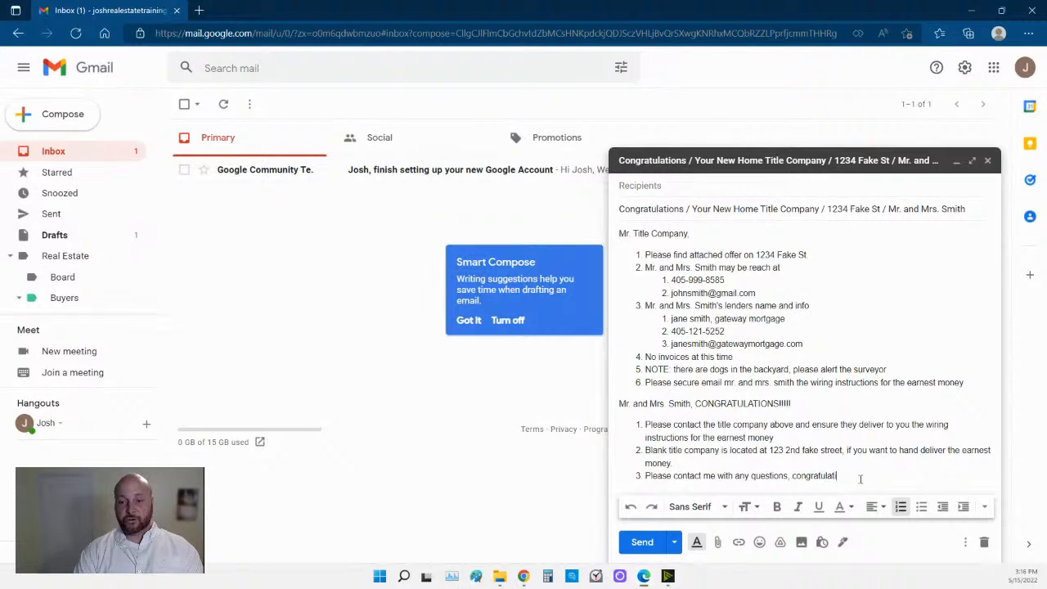
pyautogui.write('ons!!!!!')
pyautogui.press('Return')
pyautogui.press('Return')
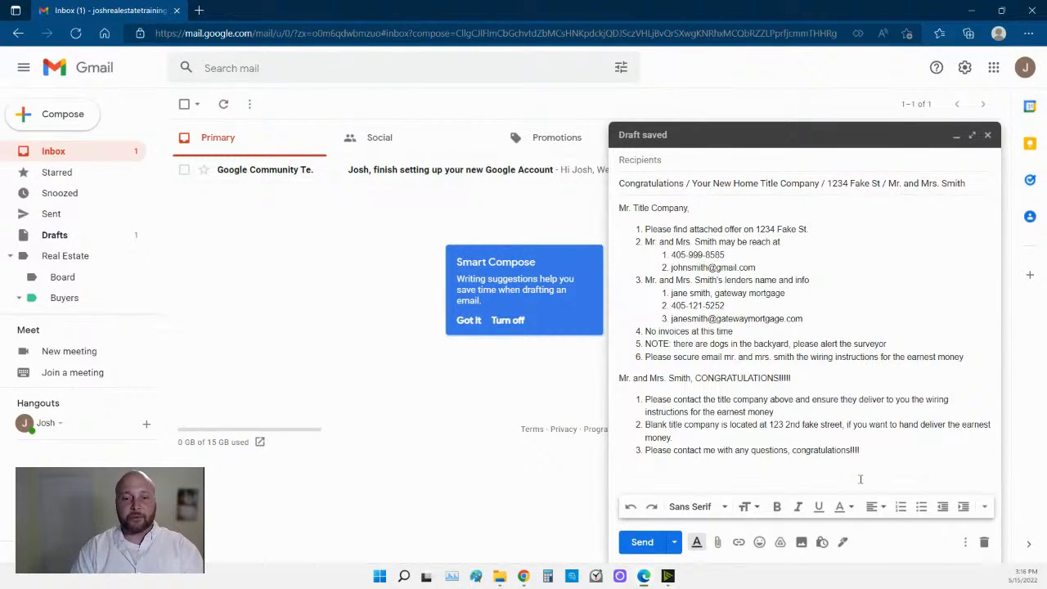
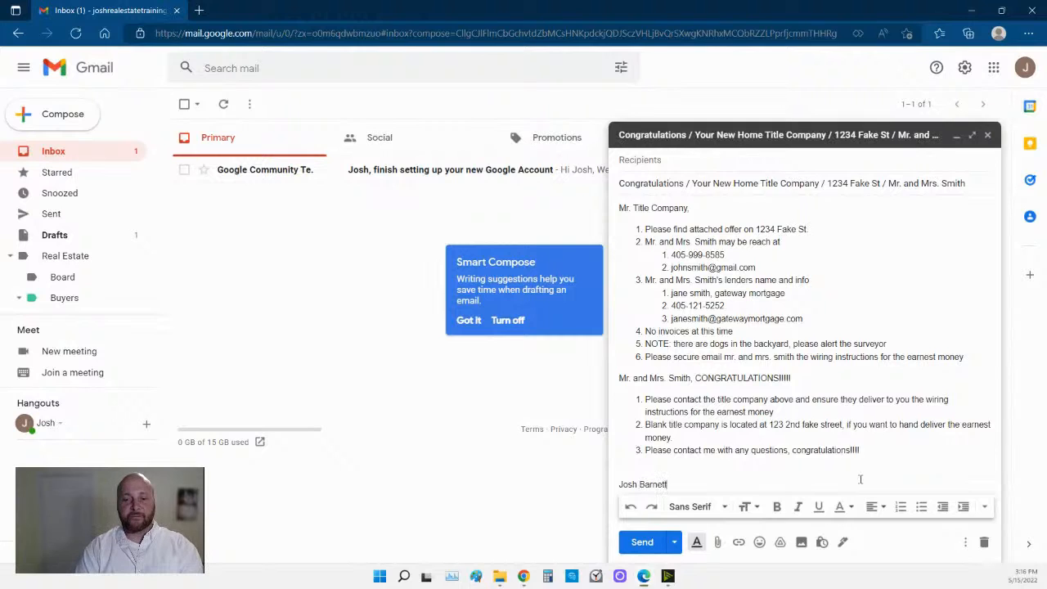
# Add a signature: agent's name, eXp Realty, phone number, and 'Broker Relationship disclosure CLICK HERE'.
pyautogui.press('Return')
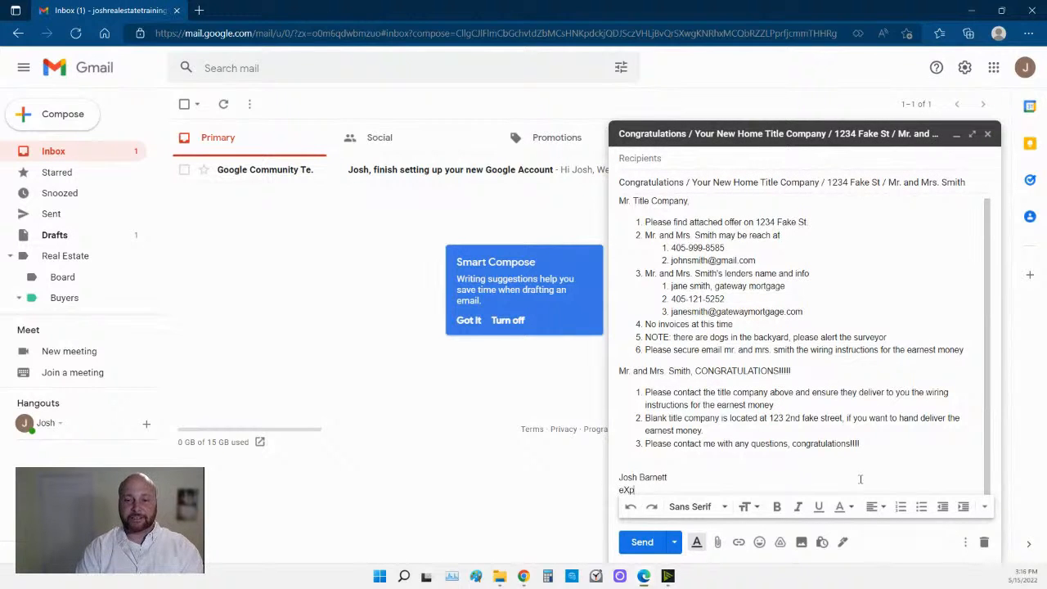
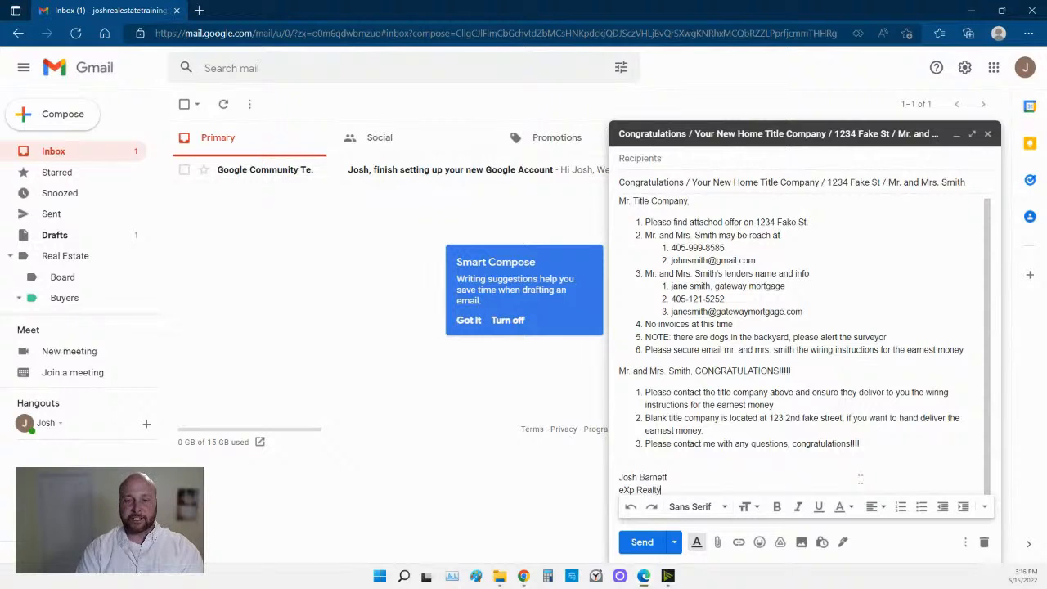
pyautogui.press('Return')
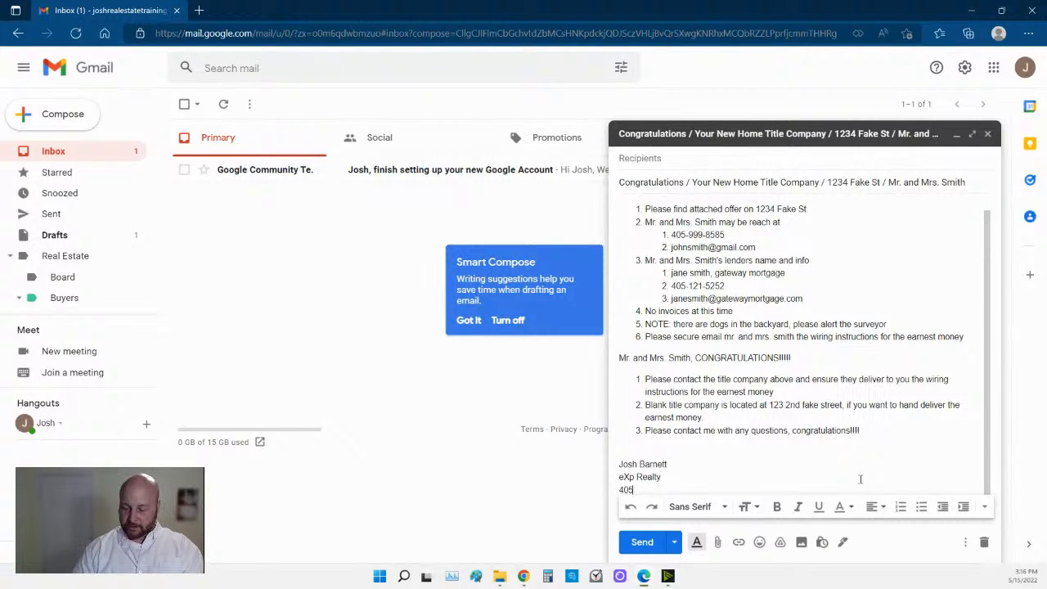
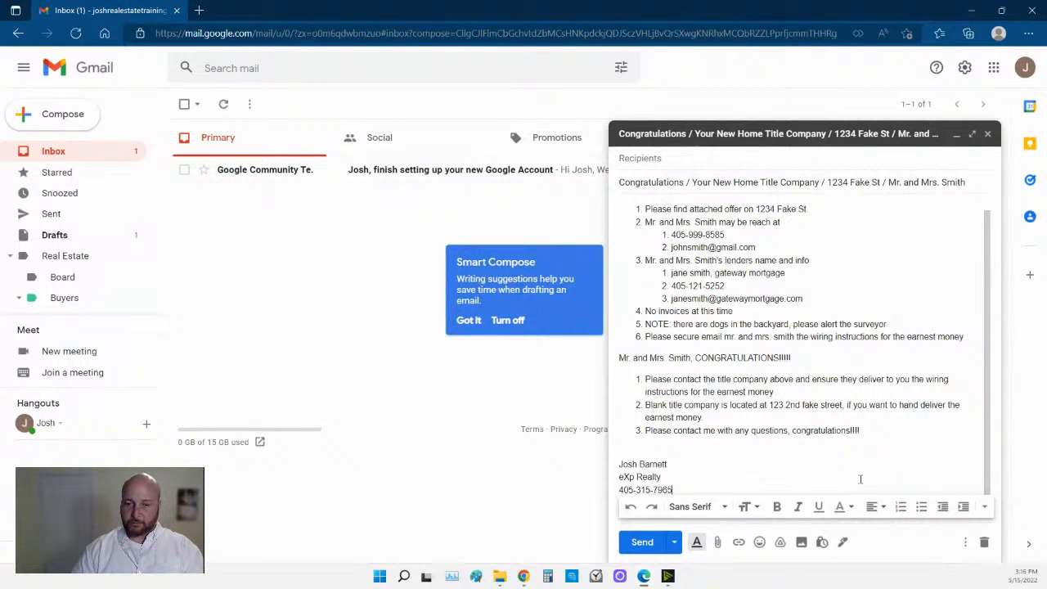
pyautogui.scroll(-1, 847, 469)
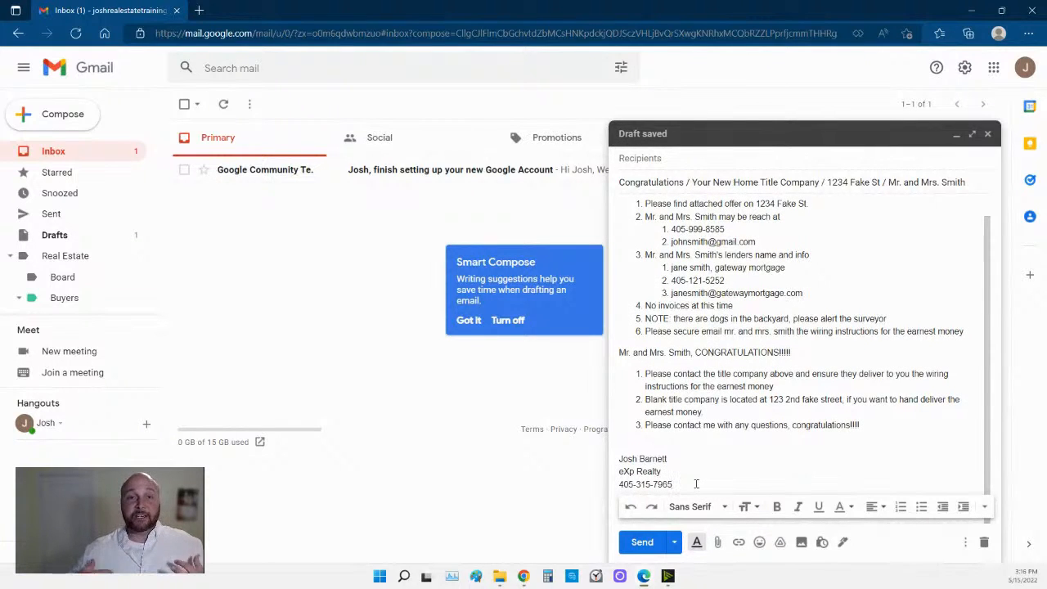
pyautogui.press('Return')
pyautogui.press('Return')
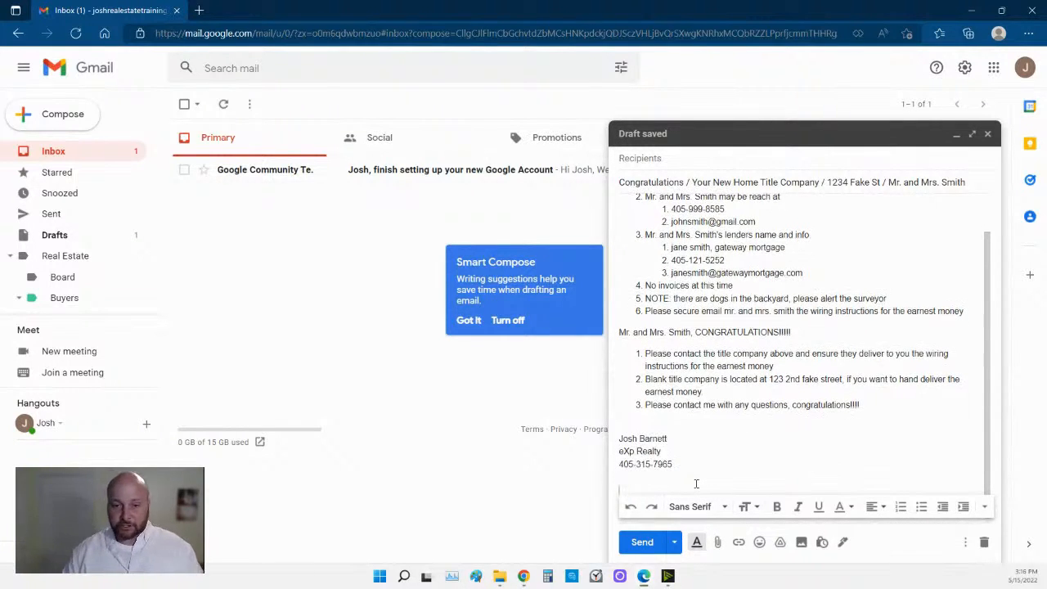
pyautogui.write('Br')
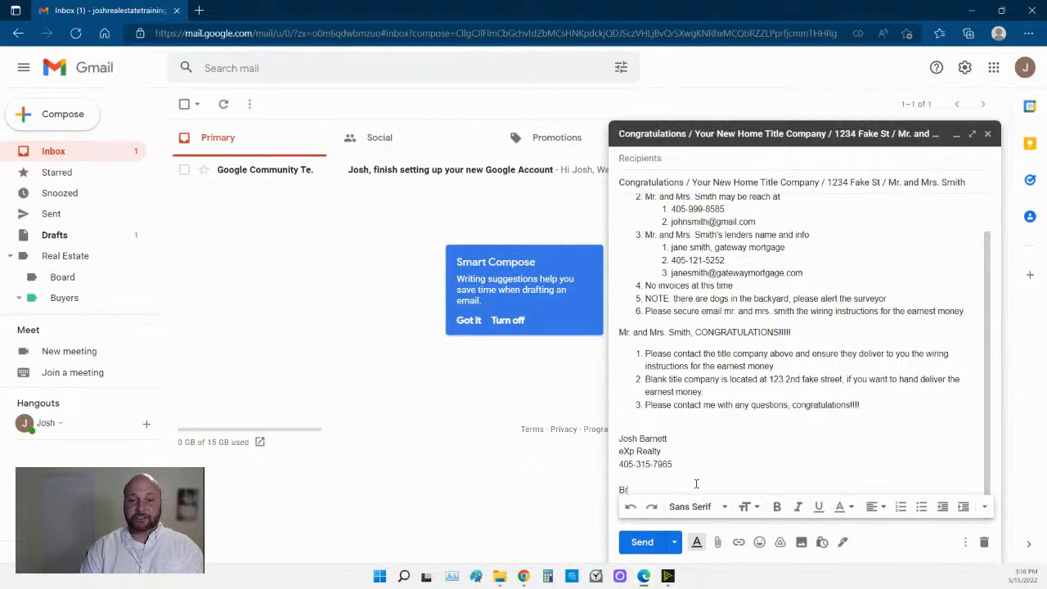
pyautogui.write('oker Rele')
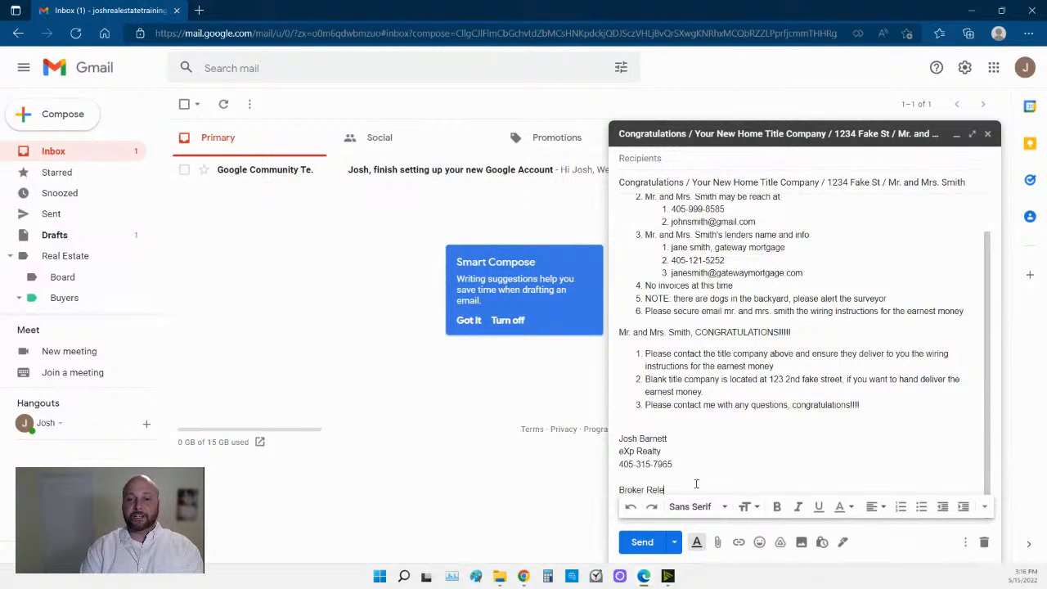
pyautogui.press('BackSpace')
pyautogui.write('ationship')
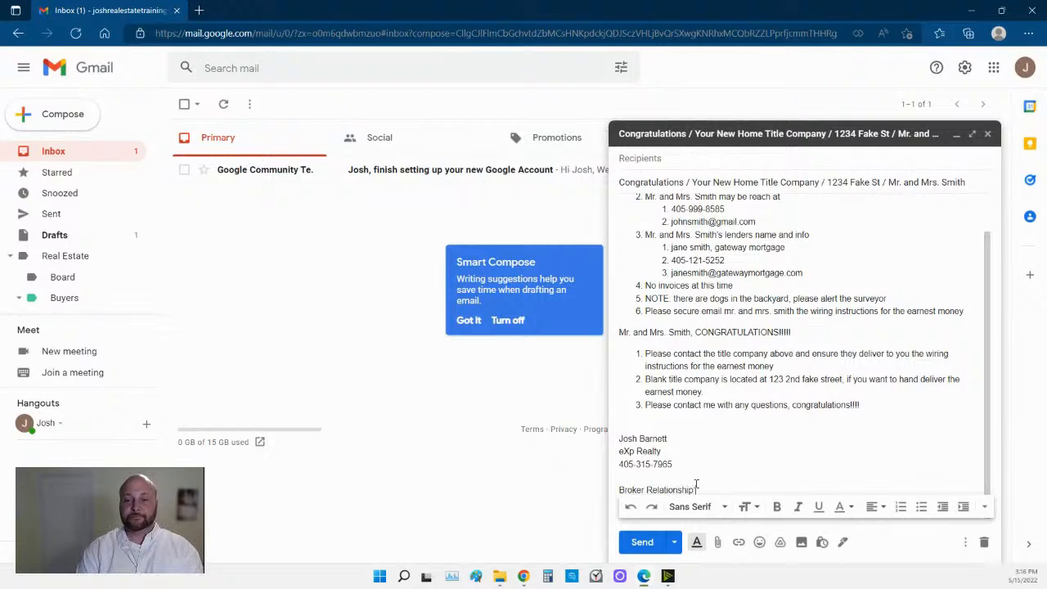
pyautogui.write(' dis')
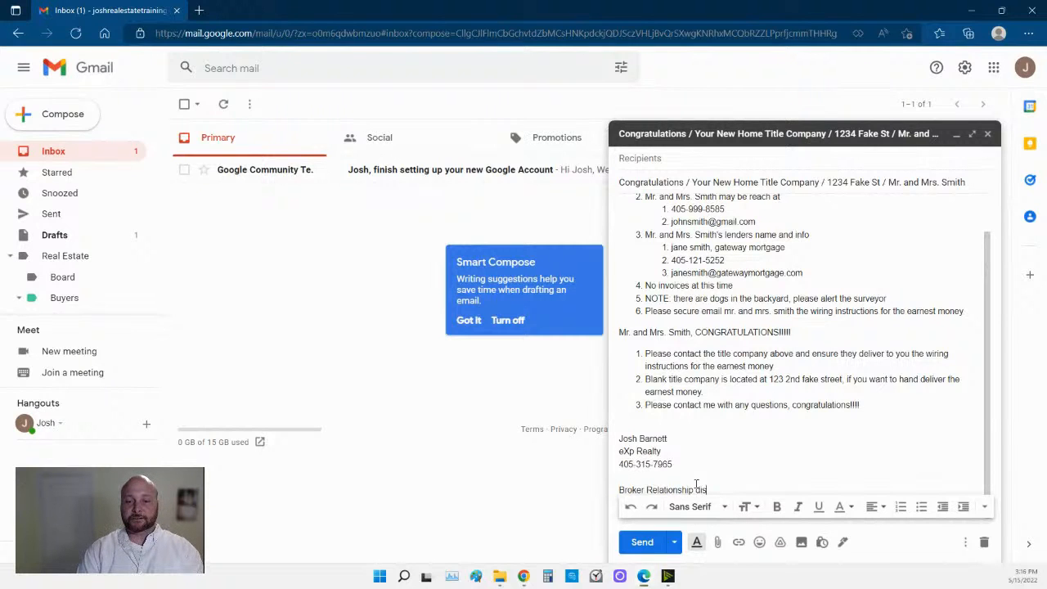
pyautogui.write('closure ')
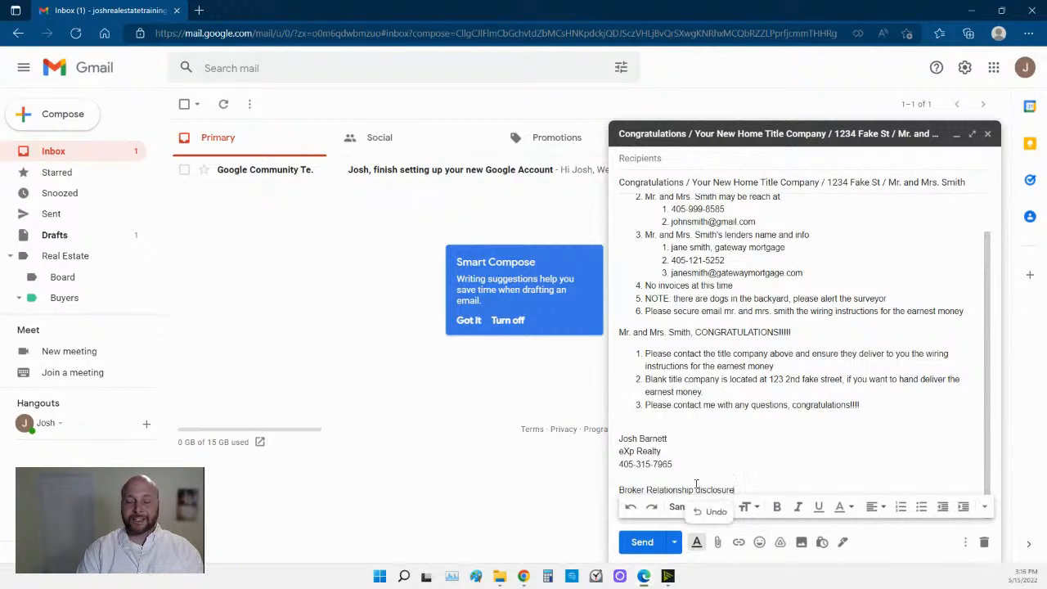
pyautogui.write('click')
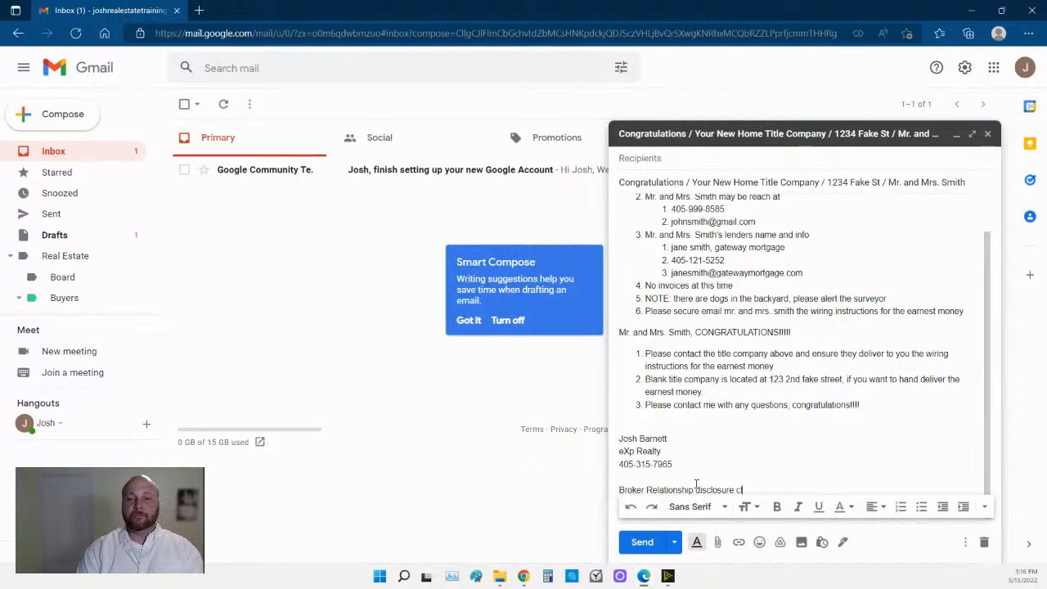
pyautogui.press('BackSpace')
pyautogui.press('BackSpace')
pyautogui.press('BackSpace')
pyautogui.press('BackSpace')
pyautogui.press('BackSpace')
pyautogui.write('CL')
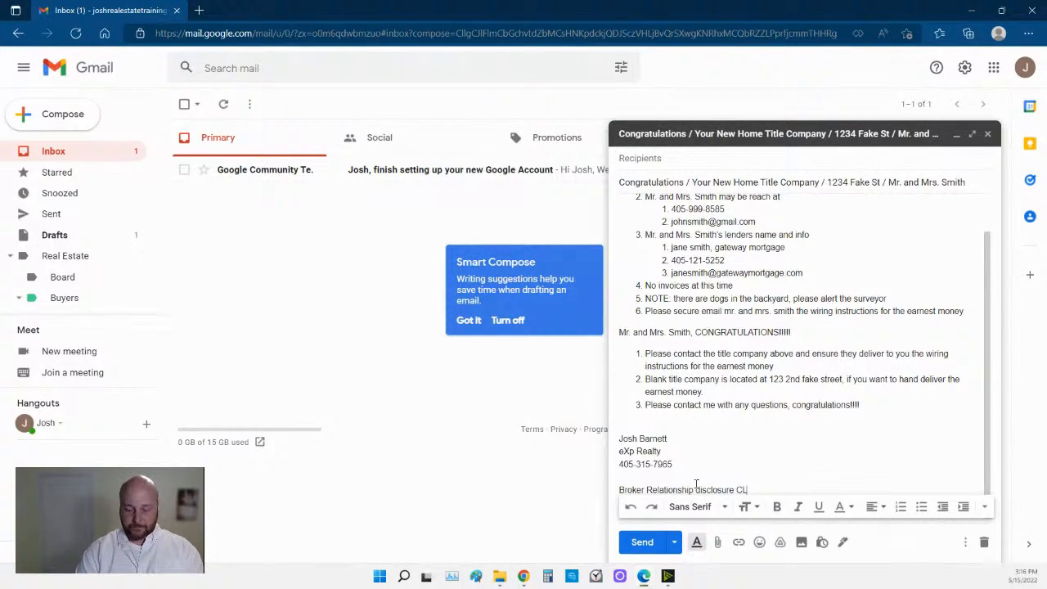
pyautogui.write('ICK HERE')
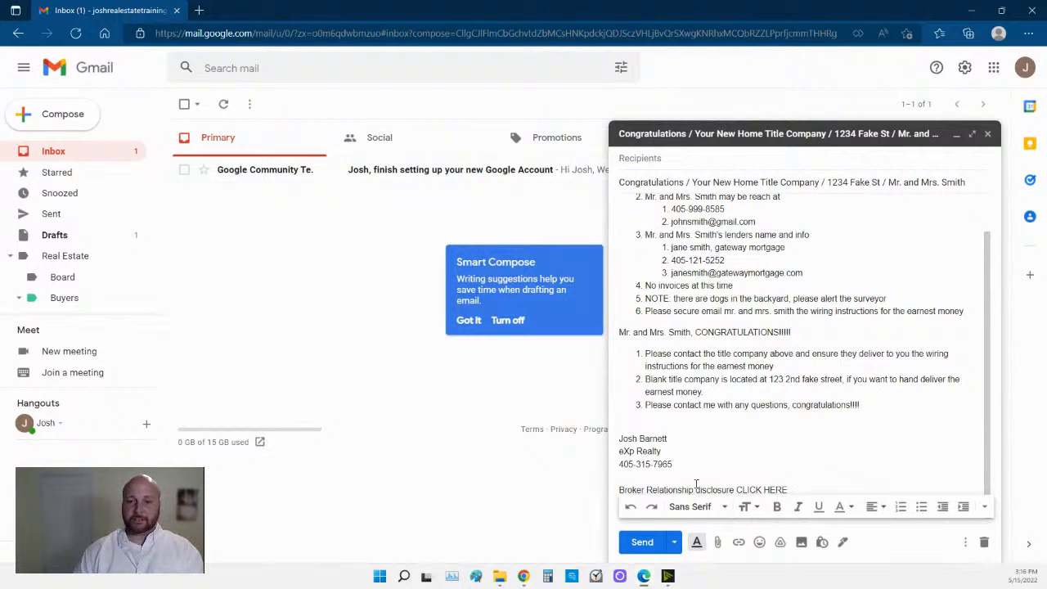
# Select 'CLICK HERE' and open the compose window's More options menu.
pyautogui.moveTo(737, 489); pyautogui.dragTo(789, 490)
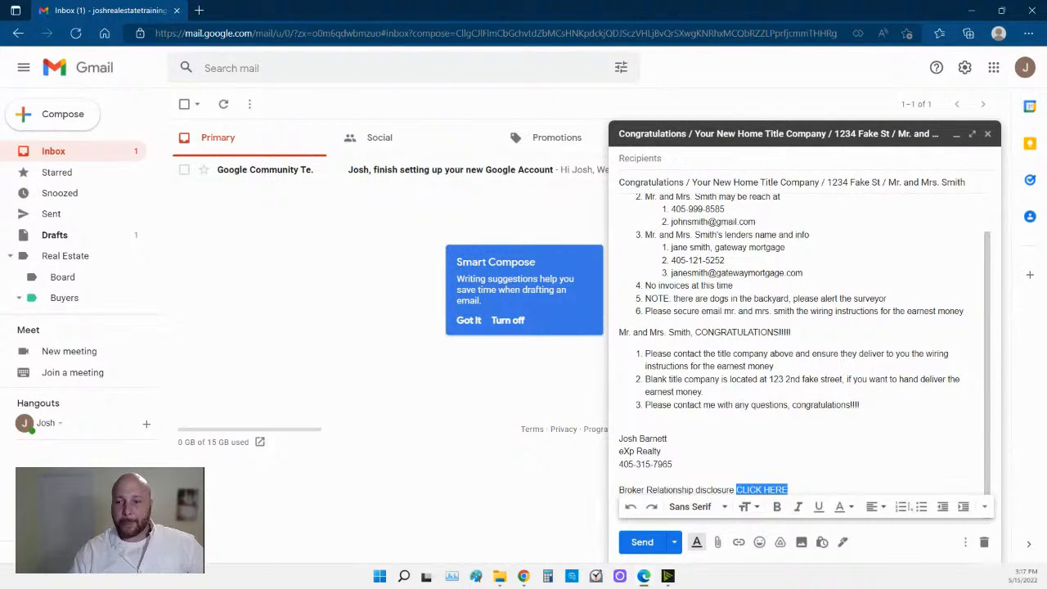
pyautogui.click(965, 544)
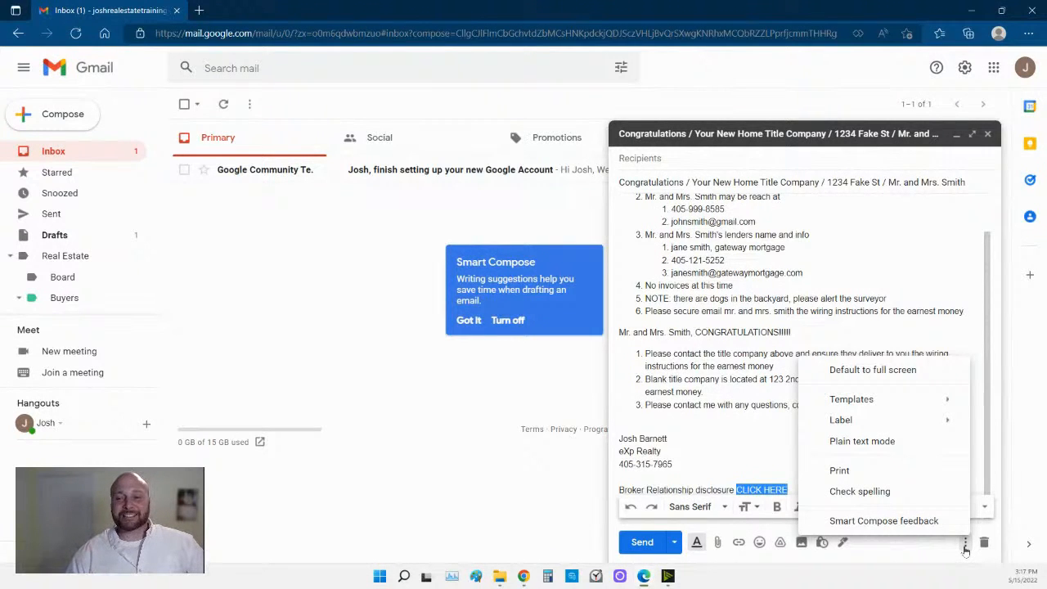
# Choose Templates > Save draft as template > Save as new template.
pyautogui.moveTo(855, 395)
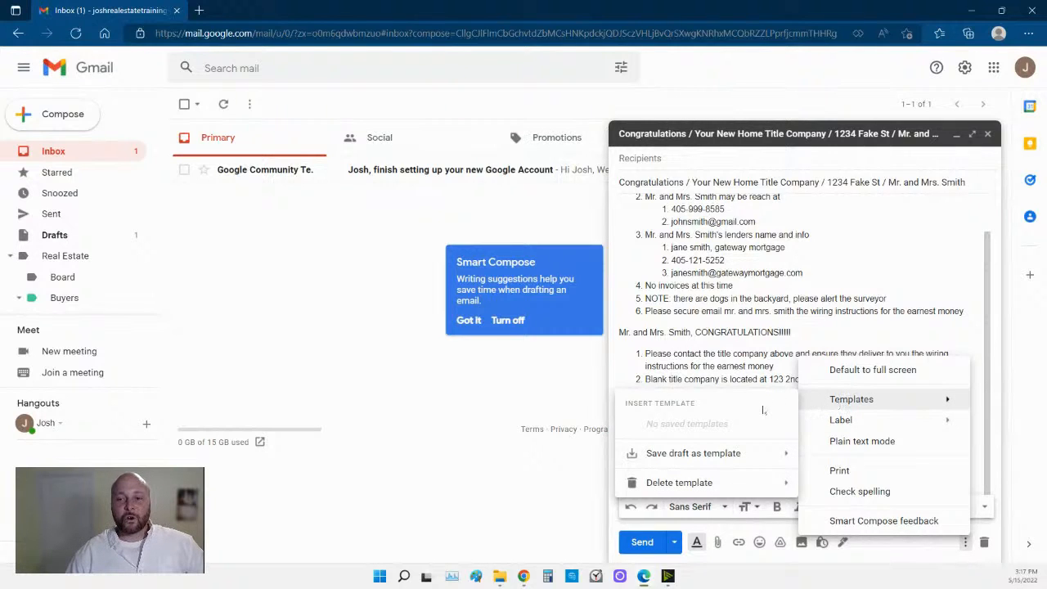
pyautogui.moveTo(724, 455)
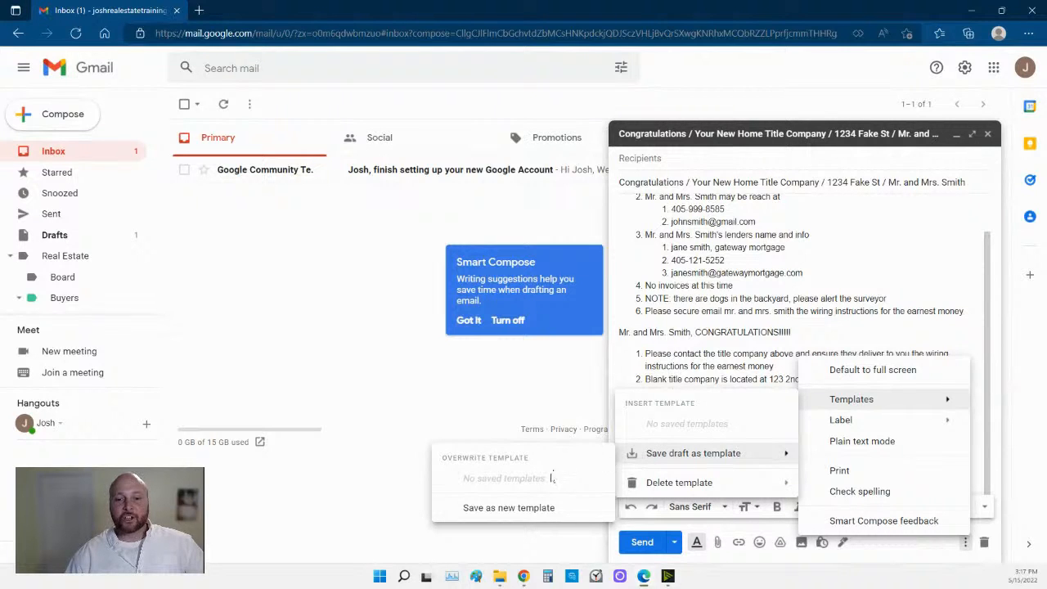
pyautogui.click(521, 509)
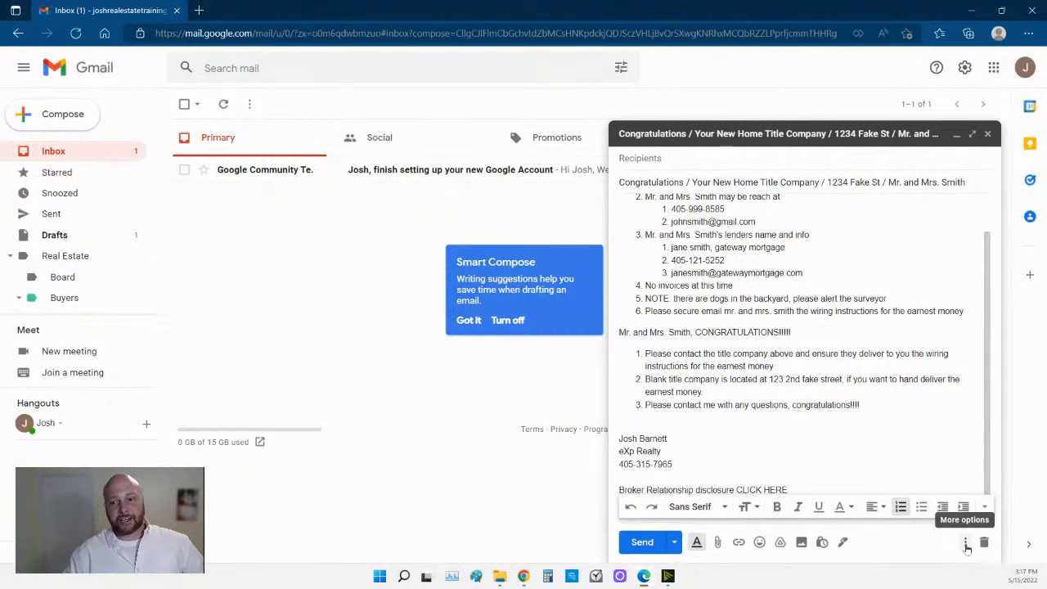
pyautogui.click(966, 543)
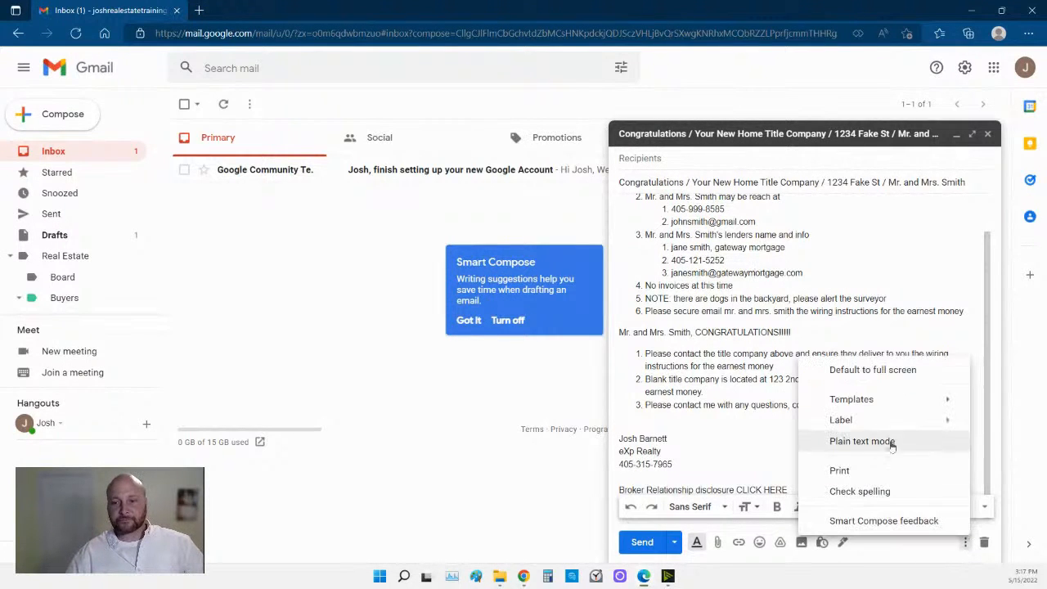
pyautogui.moveTo(883, 408)
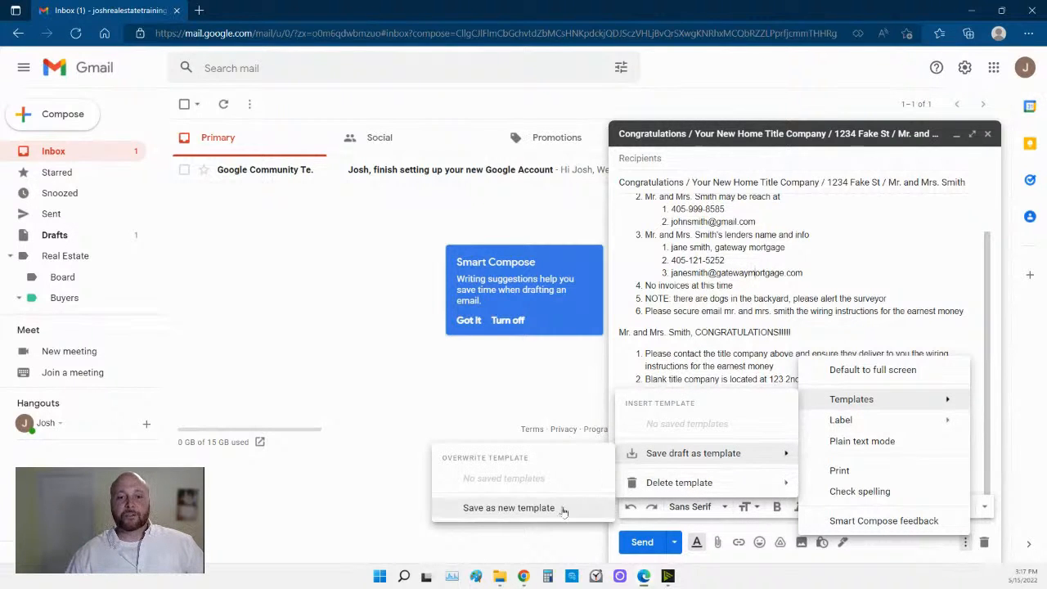
# Rename the new template to 'Buyer Title Company Template' and save it.
pyautogui.click(561, 508)
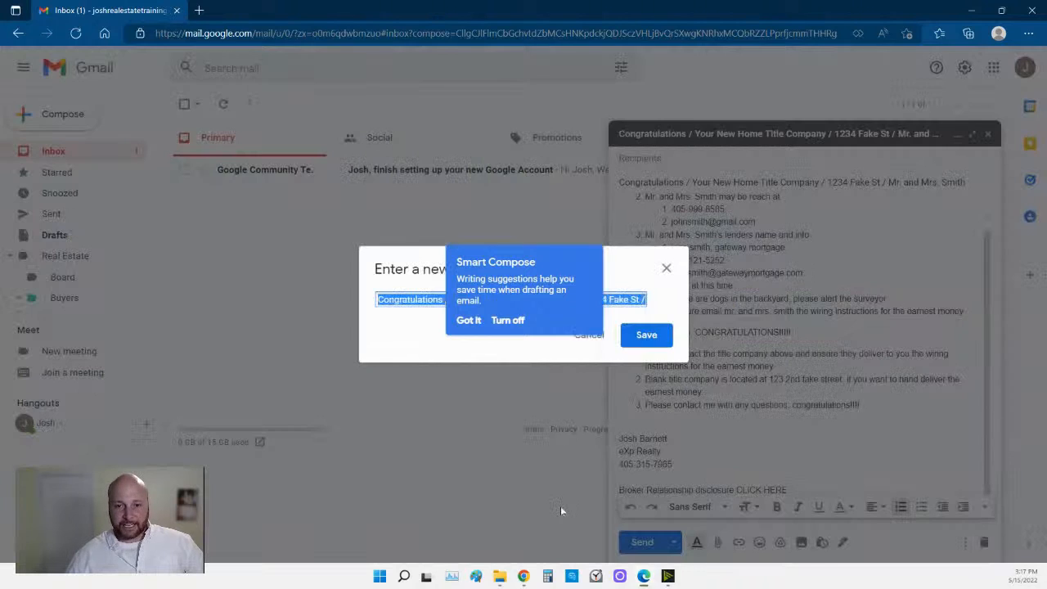
pyautogui.click(469, 320)
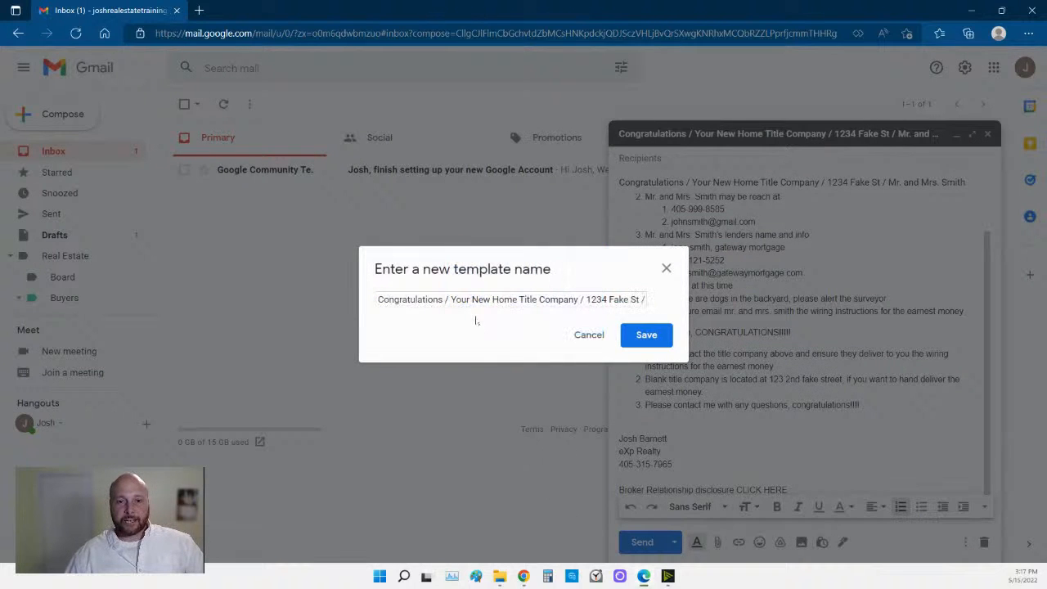
pyautogui.click(454, 300)
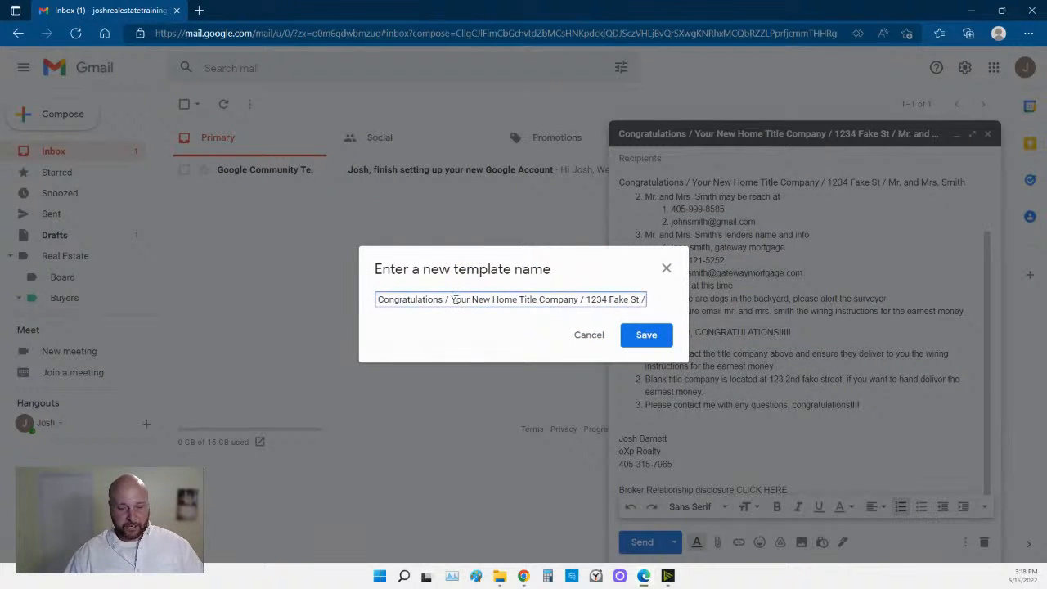
pyautogui.moveTo(453, 300); pyautogui.dragTo(366, 309)
pyautogui.press('BackSpace')
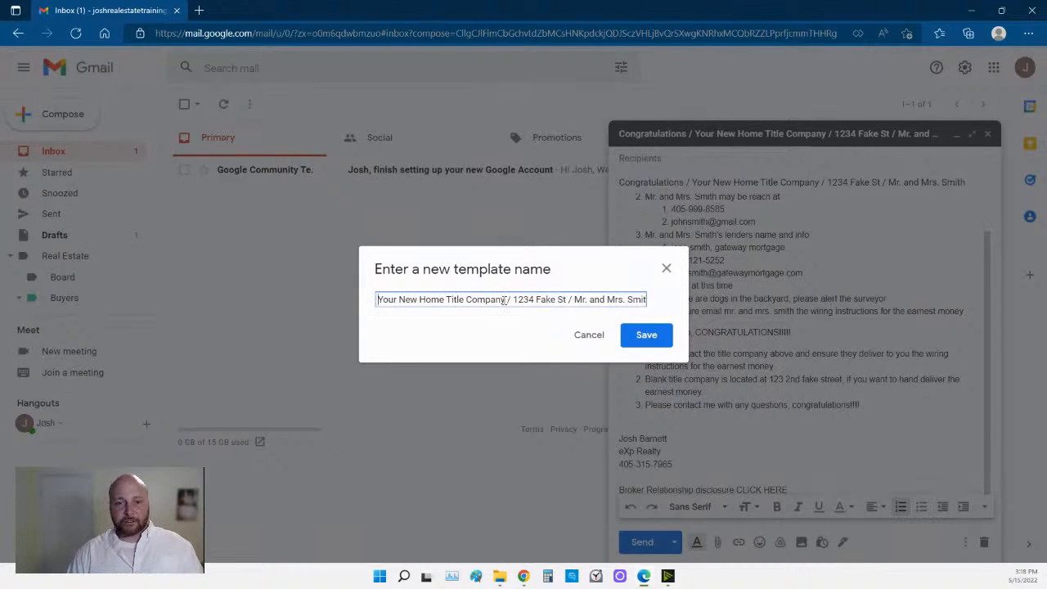
pyautogui.moveTo(507, 299); pyautogui.dragTo(676, 304)
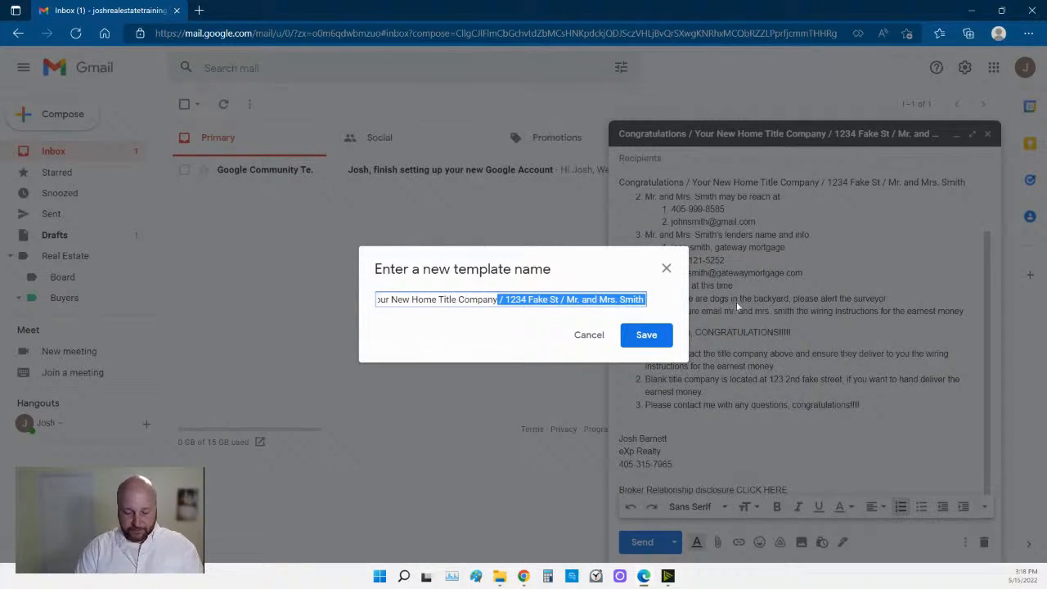
pyautogui.write('Template')
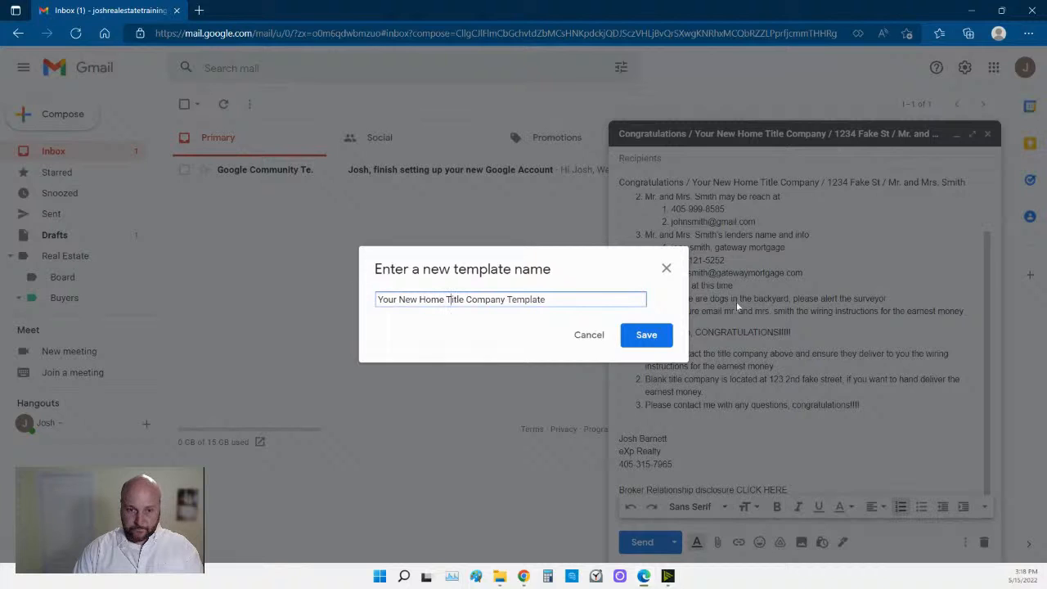
pyautogui.press('BackSpace')
pyautogui.press('BackSpace')
pyautogui.press('BackSpace')
pyautogui.press('BackSpace')
pyautogui.press('BackSpace')
pyautogui.press('BackSpace')
pyautogui.press('BackSpace')
pyautogui.press('BackSpace')
pyautogui.press('BackSpace')
pyautogui.press('BackSpace')
pyautogui.press('BackSpace')
pyautogui.press('BackSpace')
pyautogui.press('BackSpace')
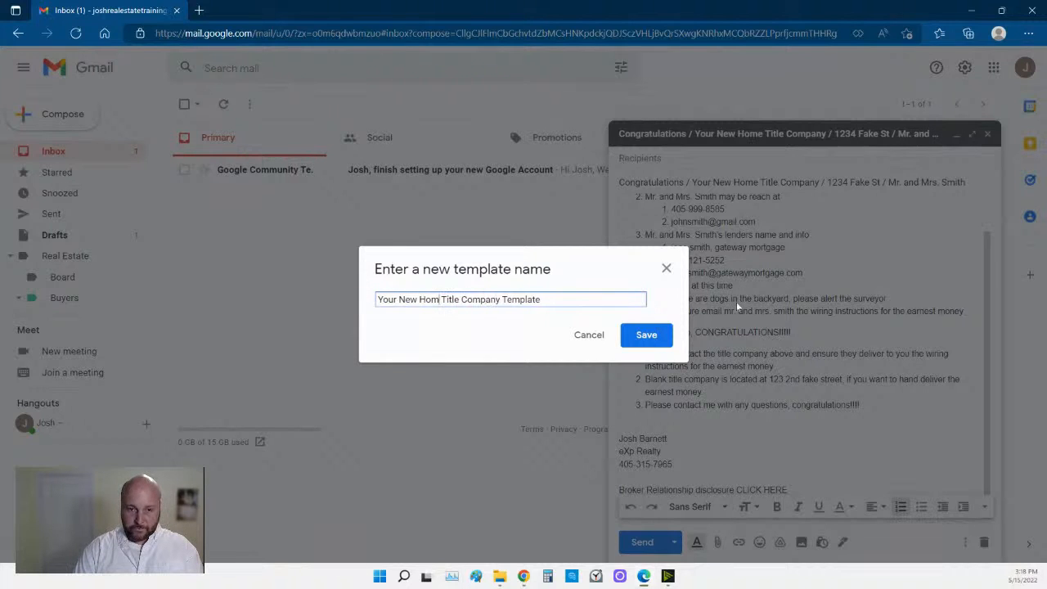
pyautogui.write('Buyer')
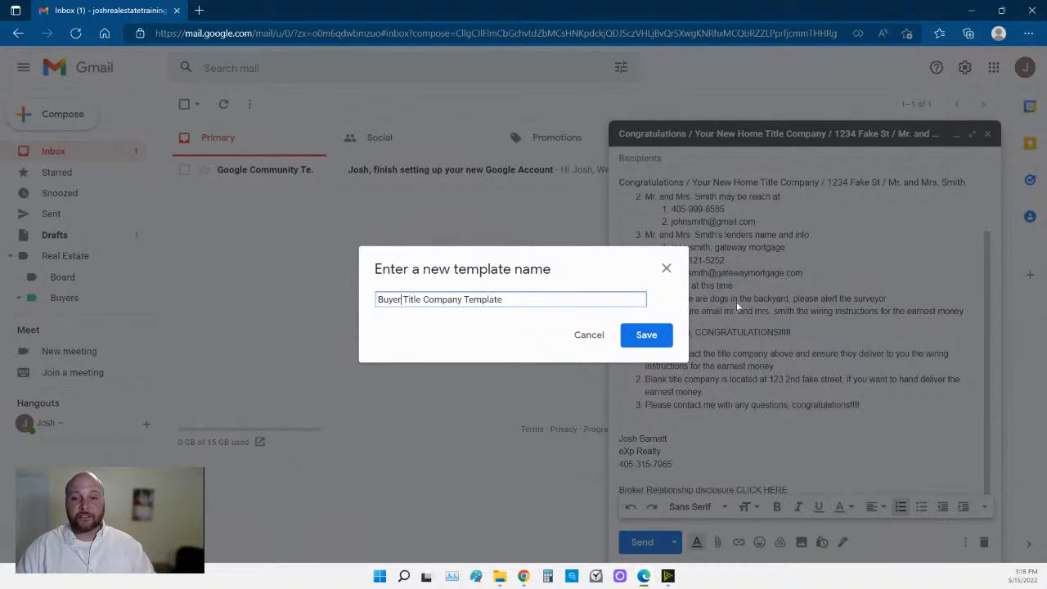
pyautogui.click(657, 334)
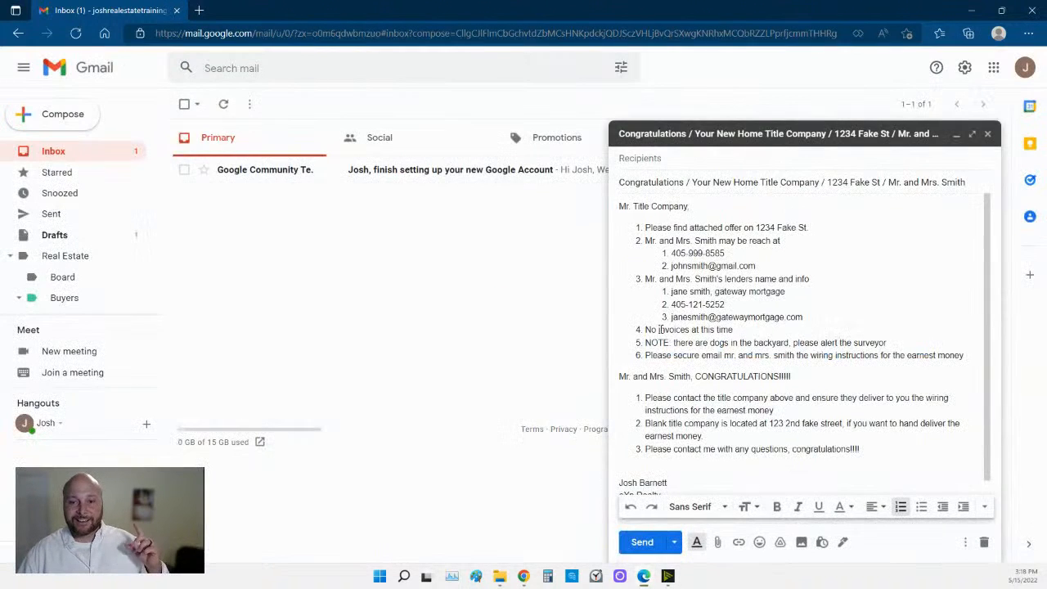
pyautogui.click(736, 309)
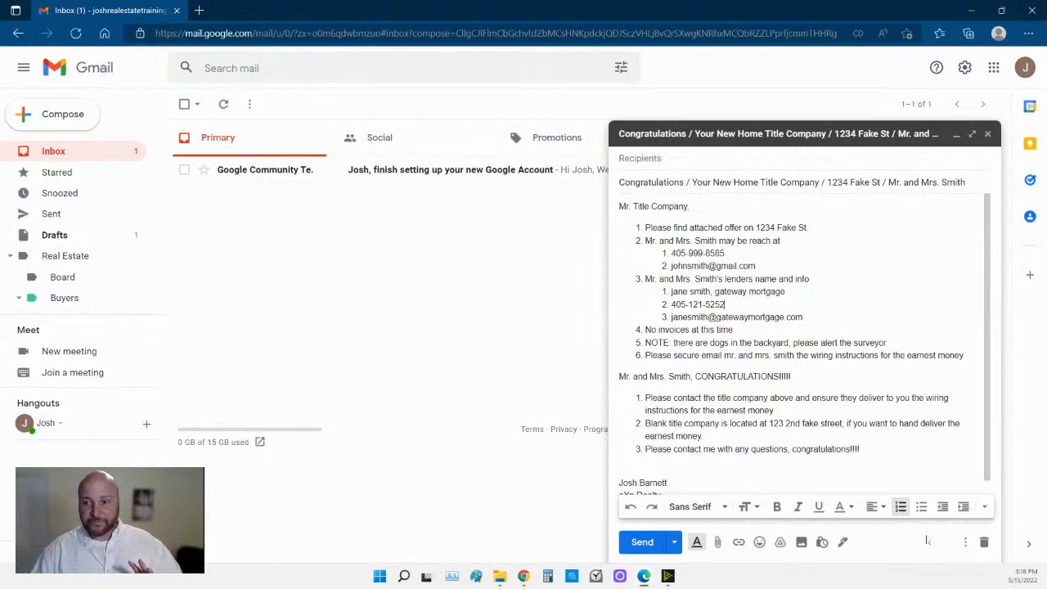
# Discard the draft, compose a new message, and view its Templates menu.
pyautogui.click(984, 542)
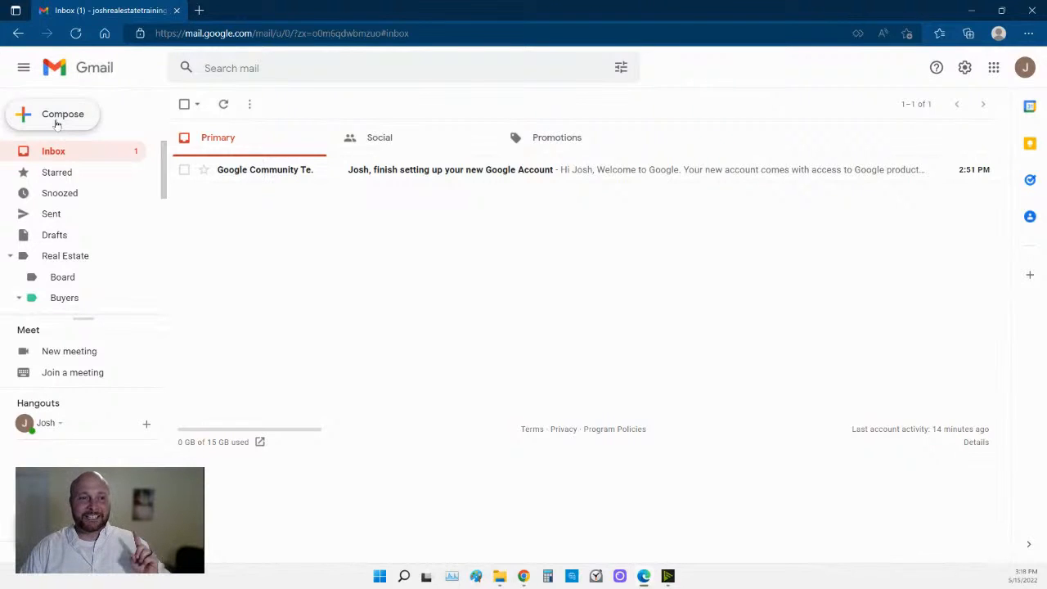
pyautogui.click(57, 118)
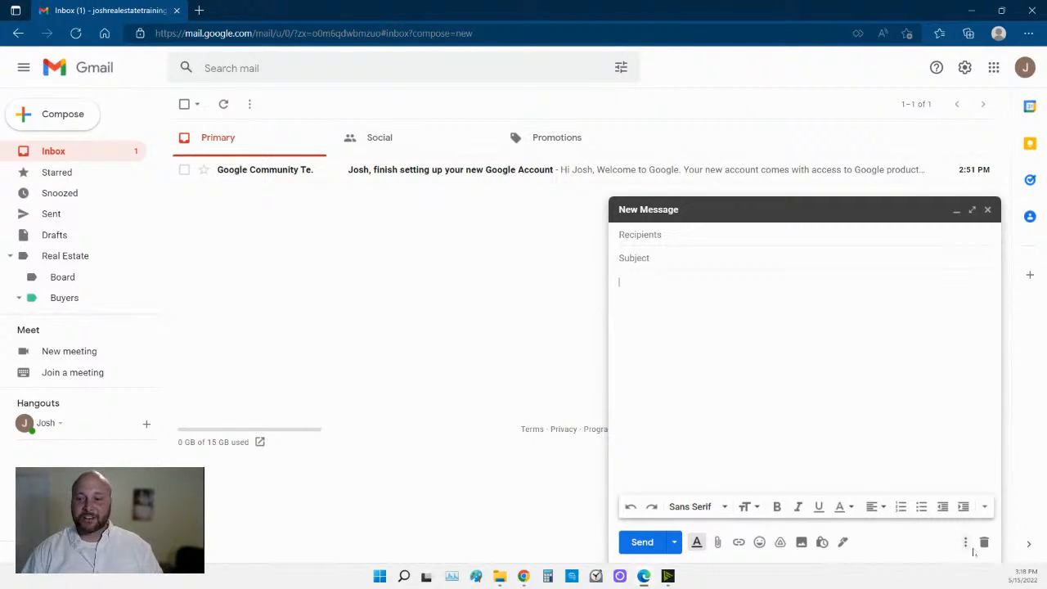
pyautogui.click(966, 546)
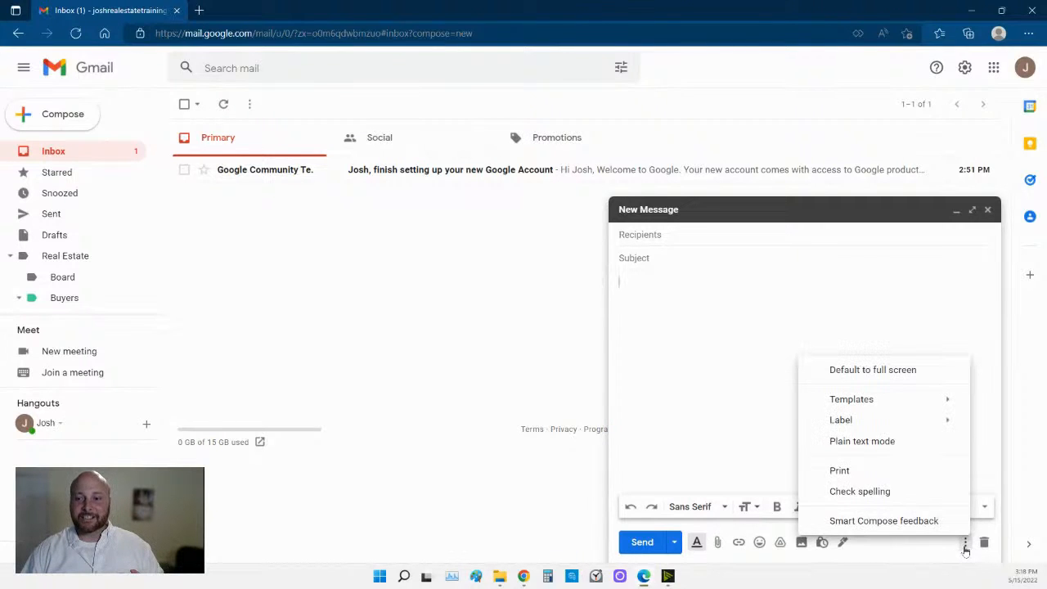
pyautogui.moveTo(887, 404)
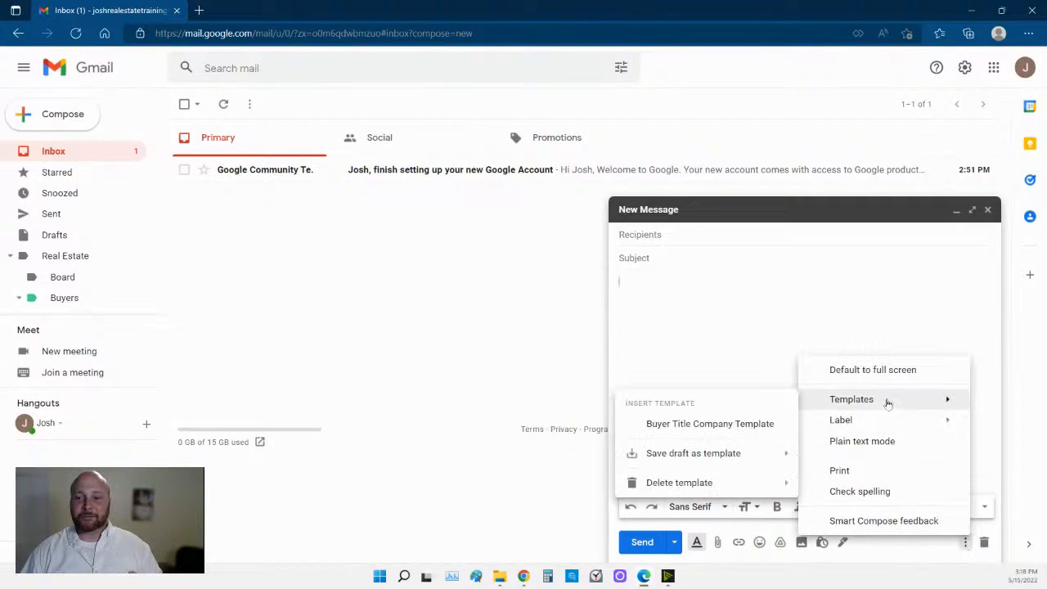
# Insert 'Buyer Title Company Template' into the new message.
pyautogui.click(701, 423)
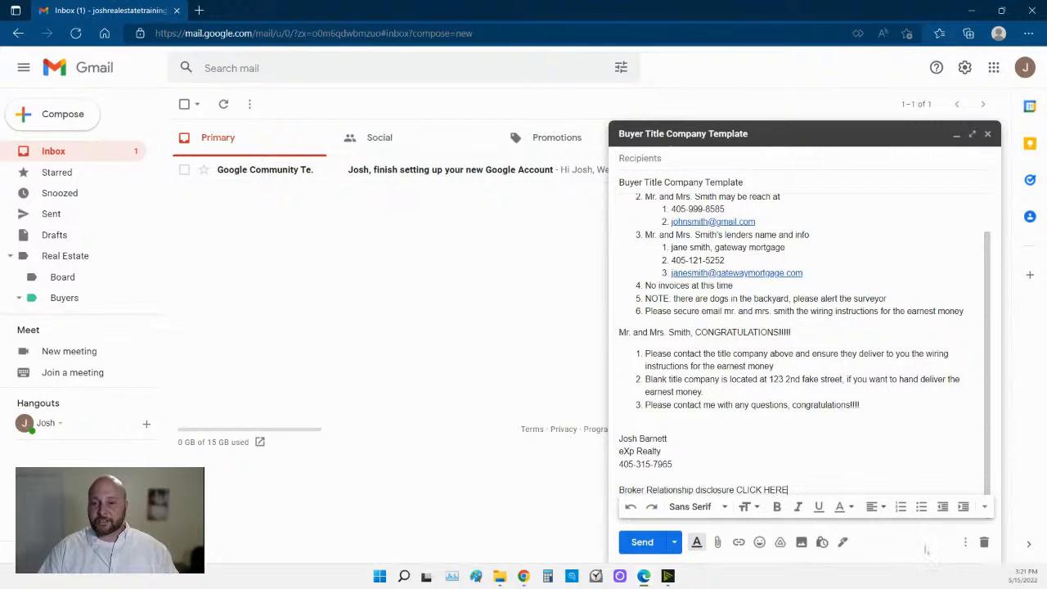
# Discard the template-filled draft.
pyautogui.click(984, 542)
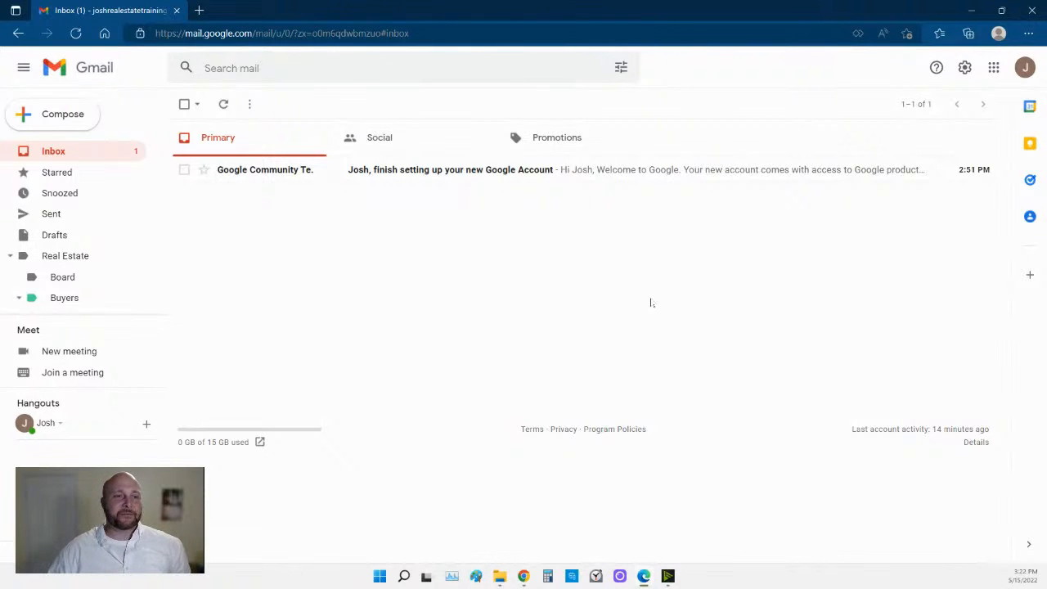
# Start a new message, insert the Buyer Title Company Template into its body, and review it.
pyautogui.click(76, 119)
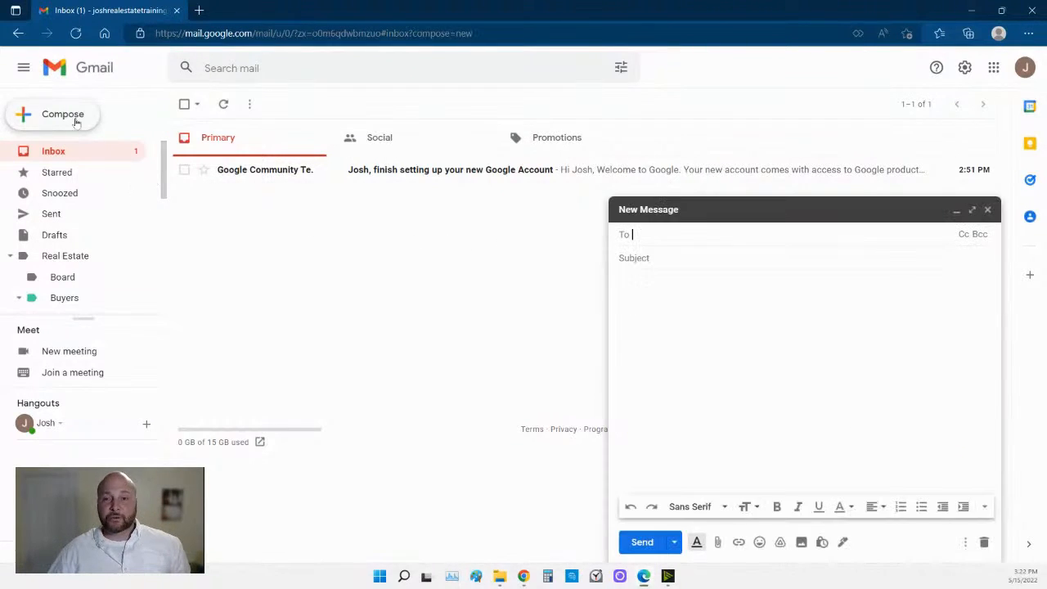
pyautogui.click(703, 379)
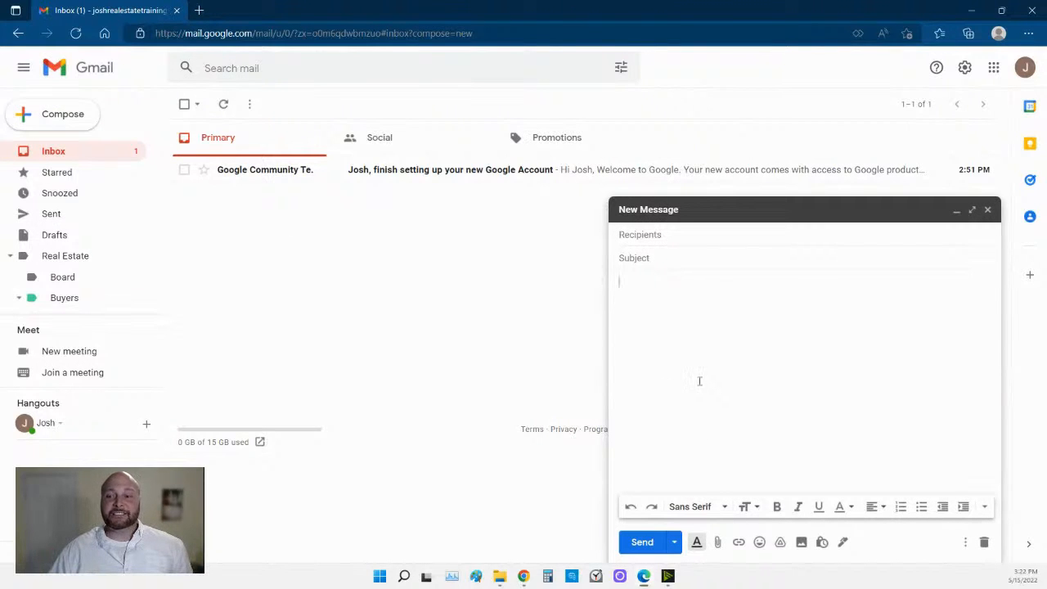
pyautogui.click(965, 542)
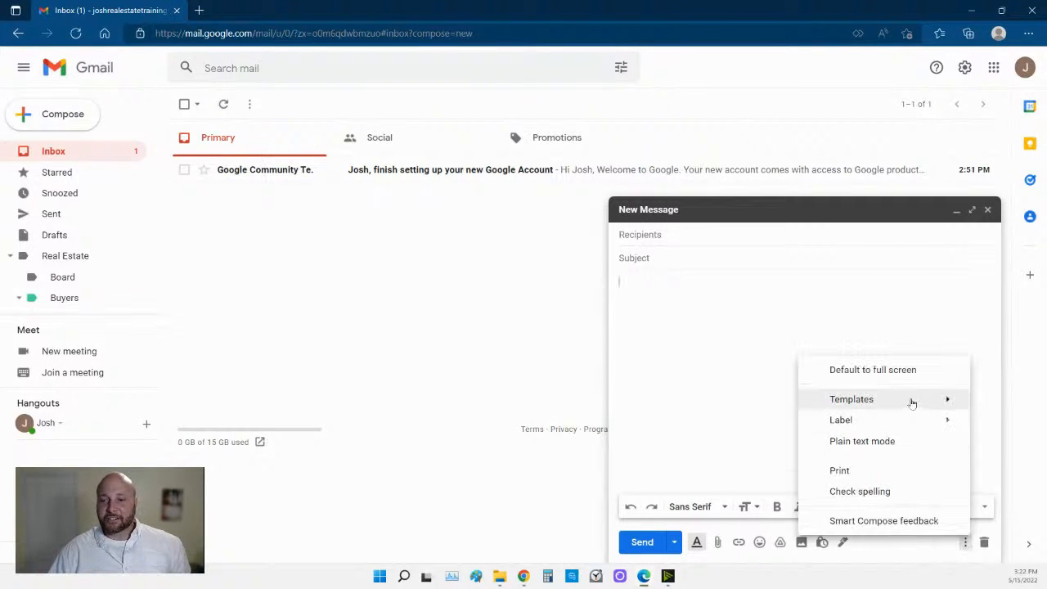
pyautogui.moveTo(912, 402)
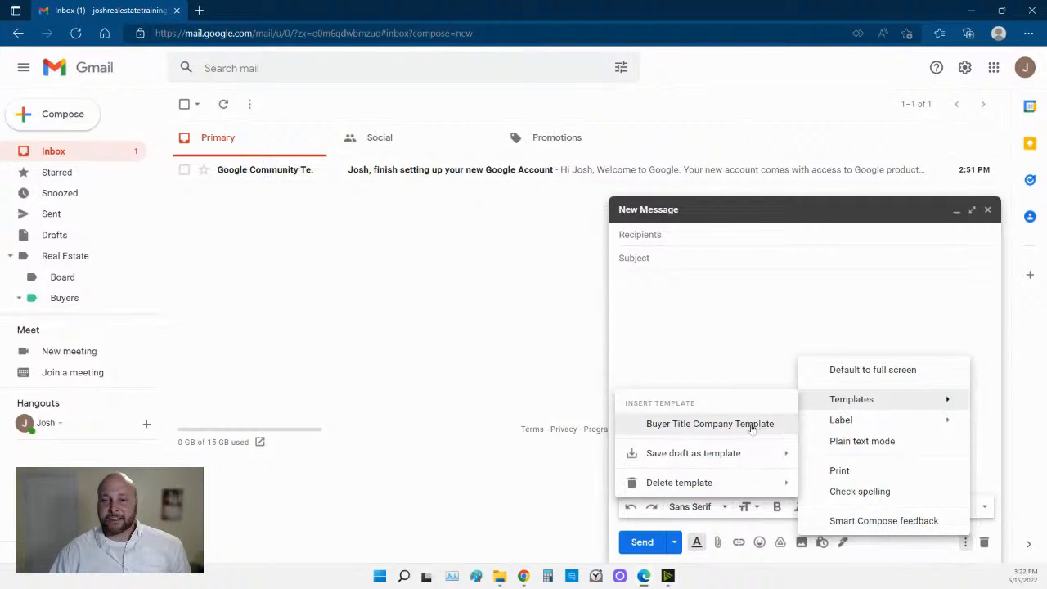
pyautogui.click(889, 423)
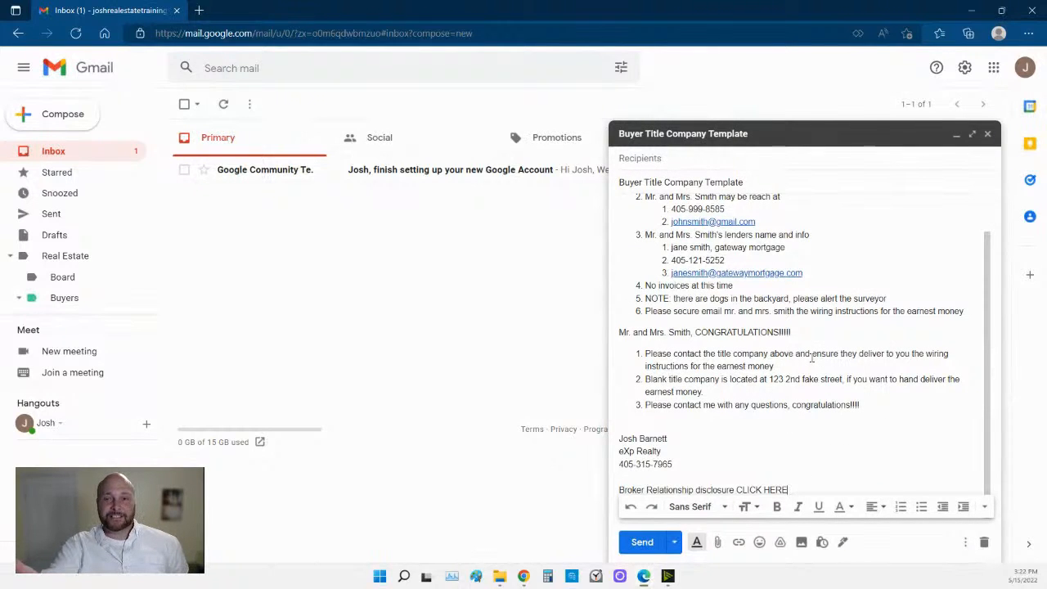
pyautogui.scroll(-1, 790, 360)
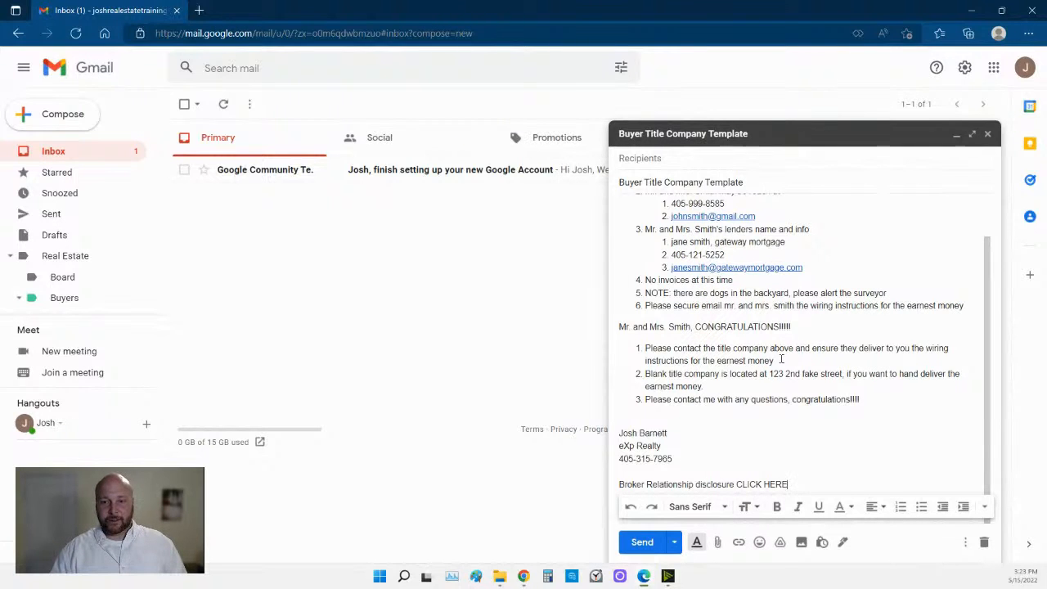
pyautogui.scroll(2, 782, 359)
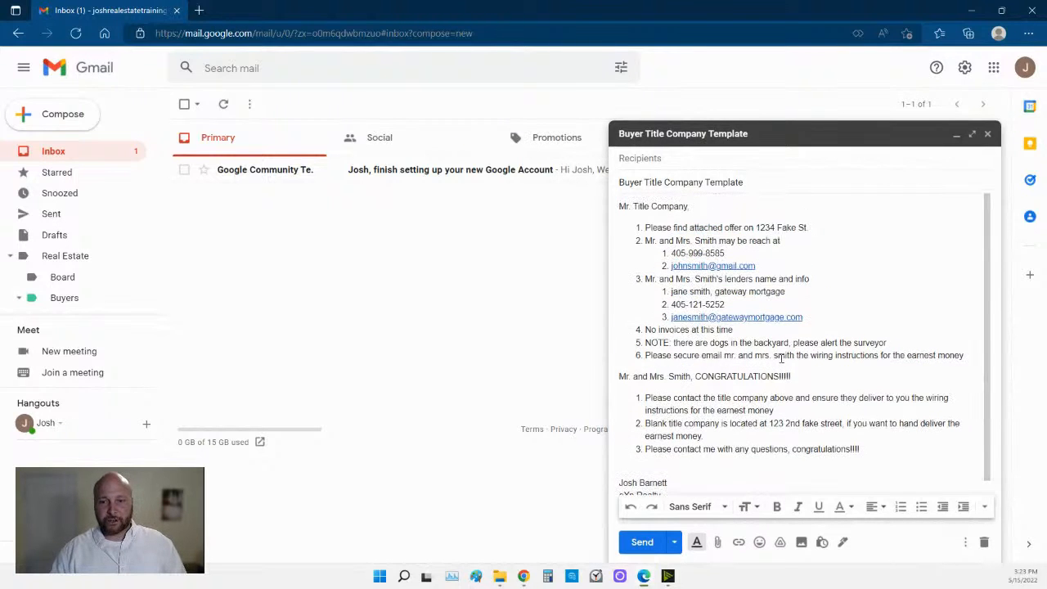
# Try to schedule the recipient-less message and dismiss the missing-recipient error.
pyautogui.click(675, 544)
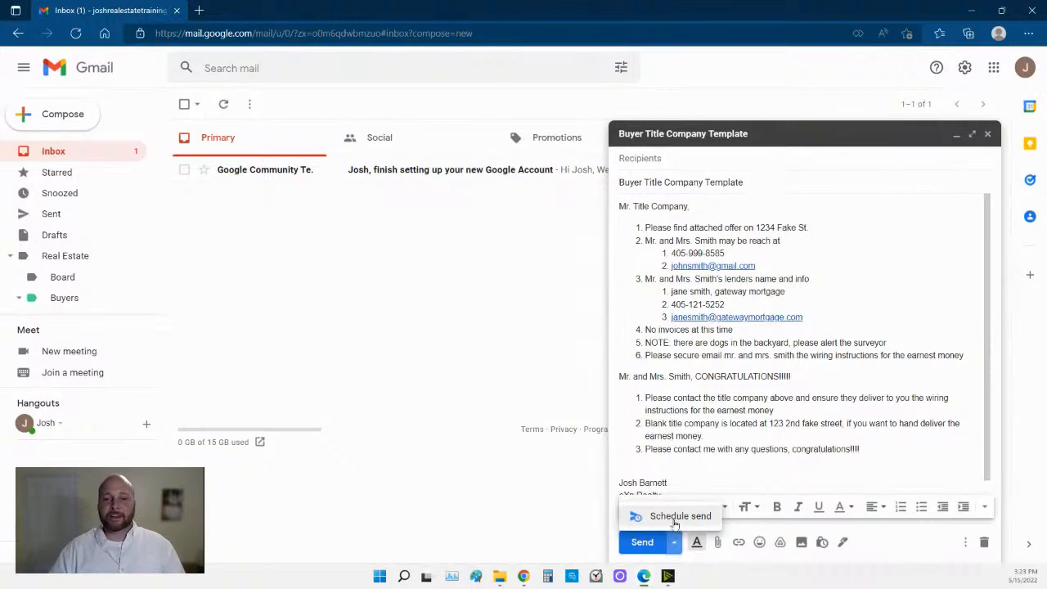
pyautogui.click(675, 519)
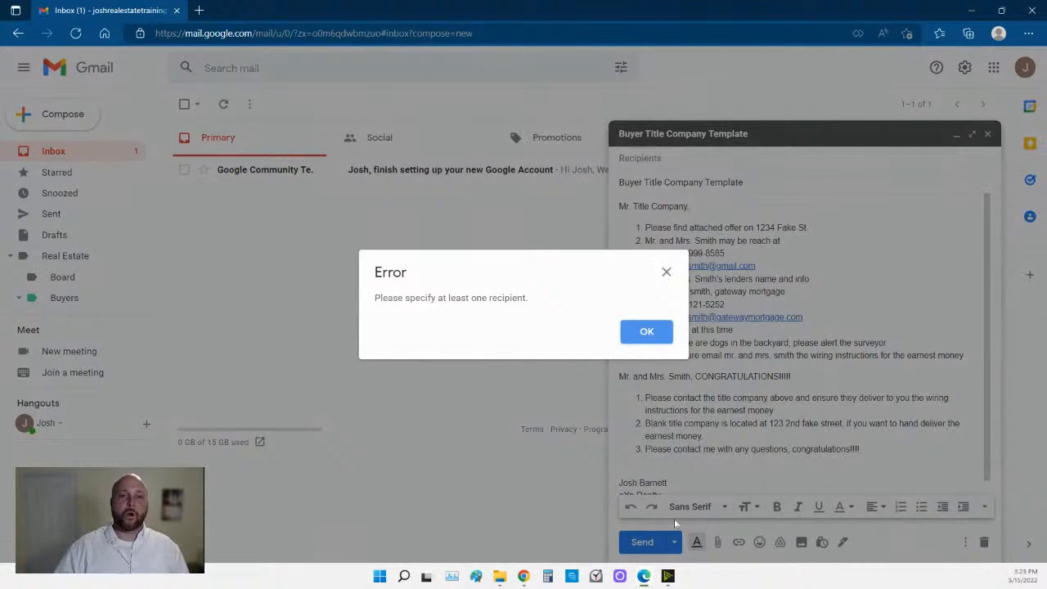
pyautogui.click(651, 337)
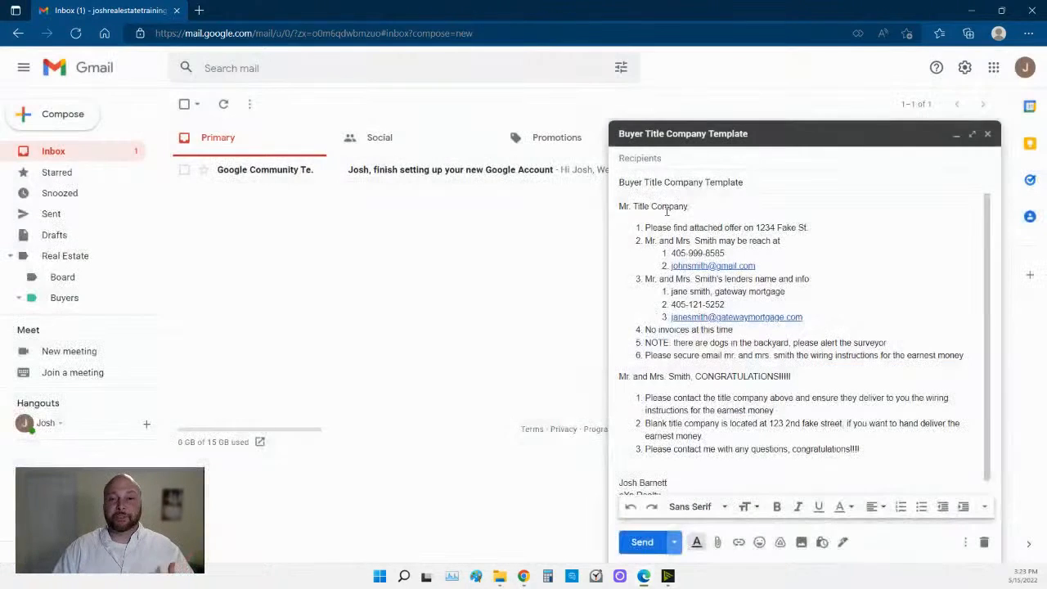
# Add the recipient's email address to the template message's To field.
pyautogui.click(668, 160)
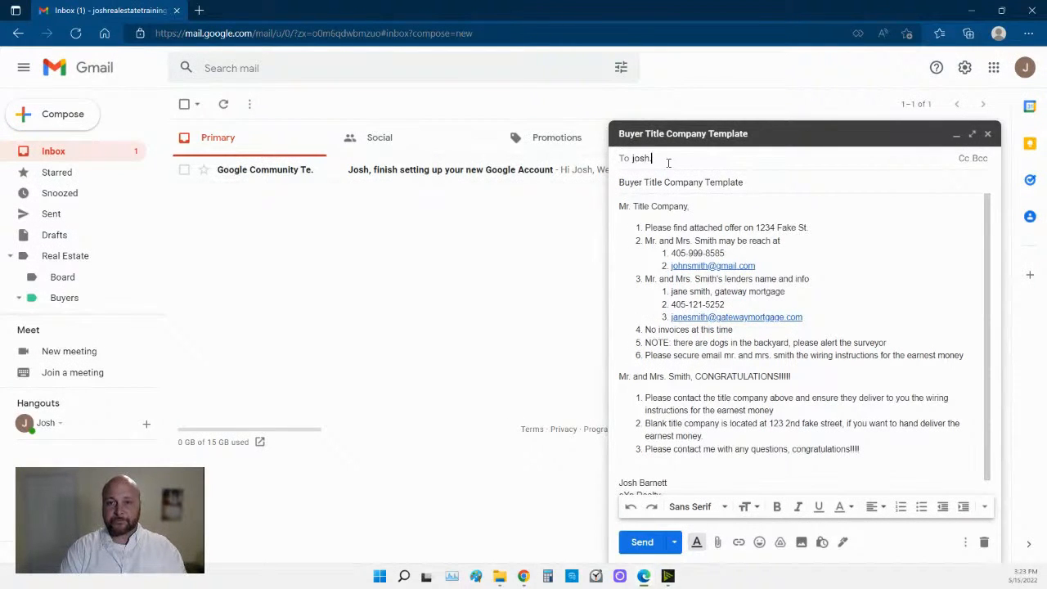
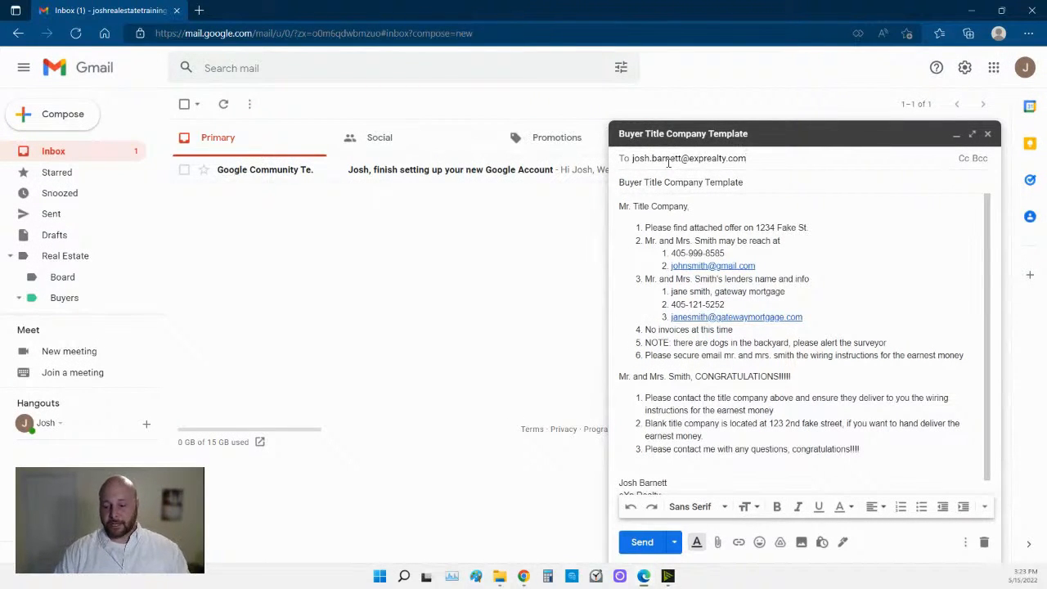
pyautogui.press('Return')
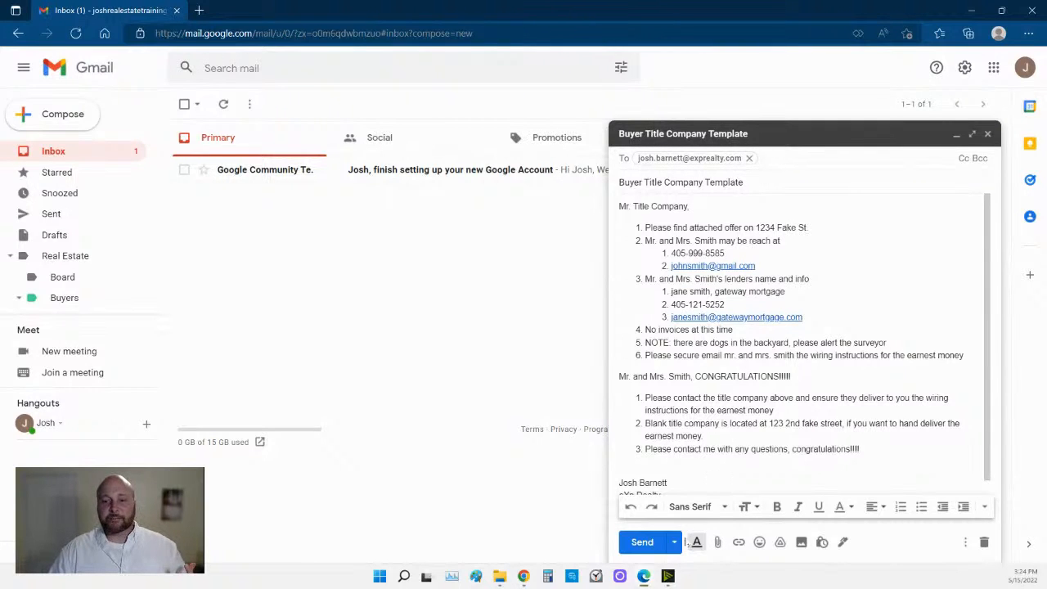
pyautogui.click(675, 543)
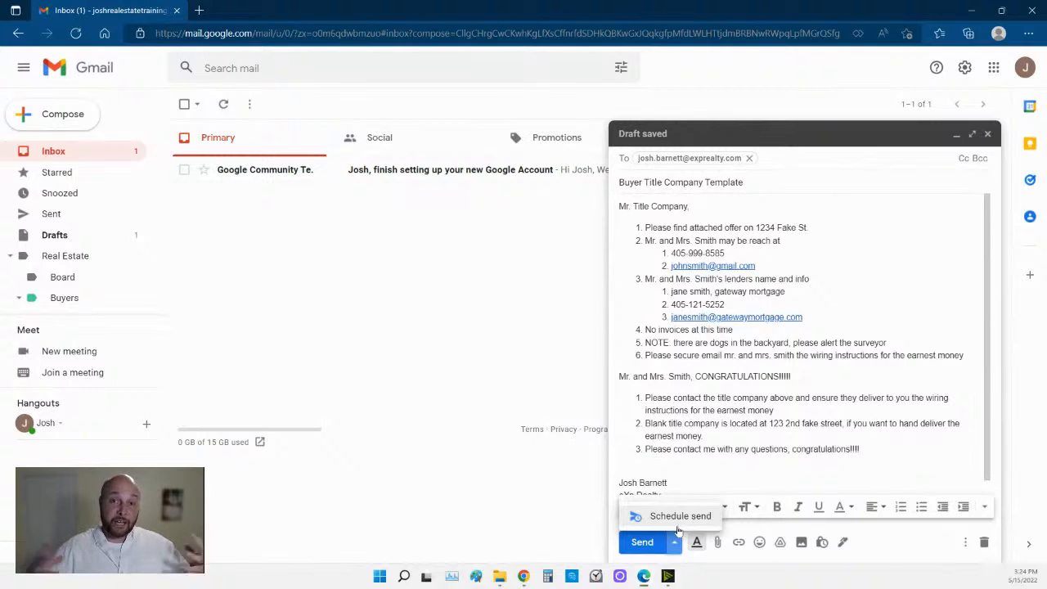
# Schedule the email for May 16 at 9:37 PM, sending anyway without an attachment.
pyautogui.click(677, 526)
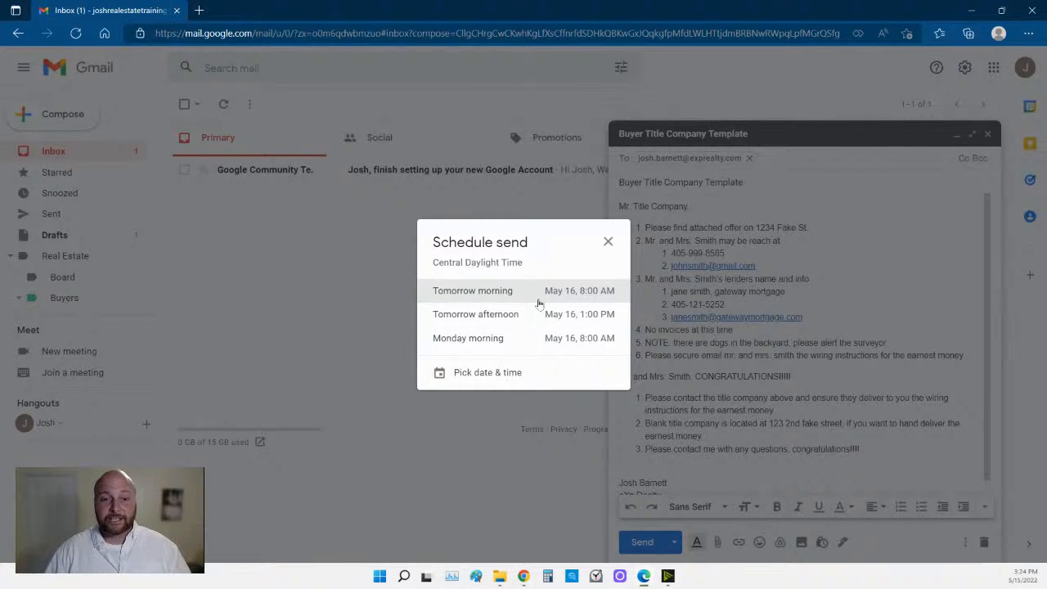
pyautogui.click(514, 372)
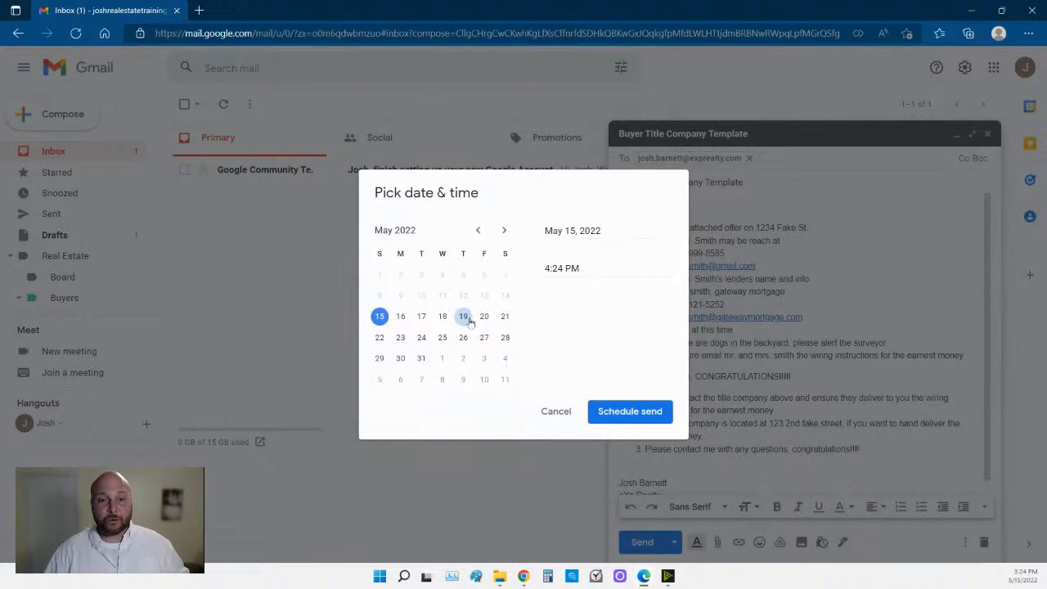
pyautogui.click(404, 319)
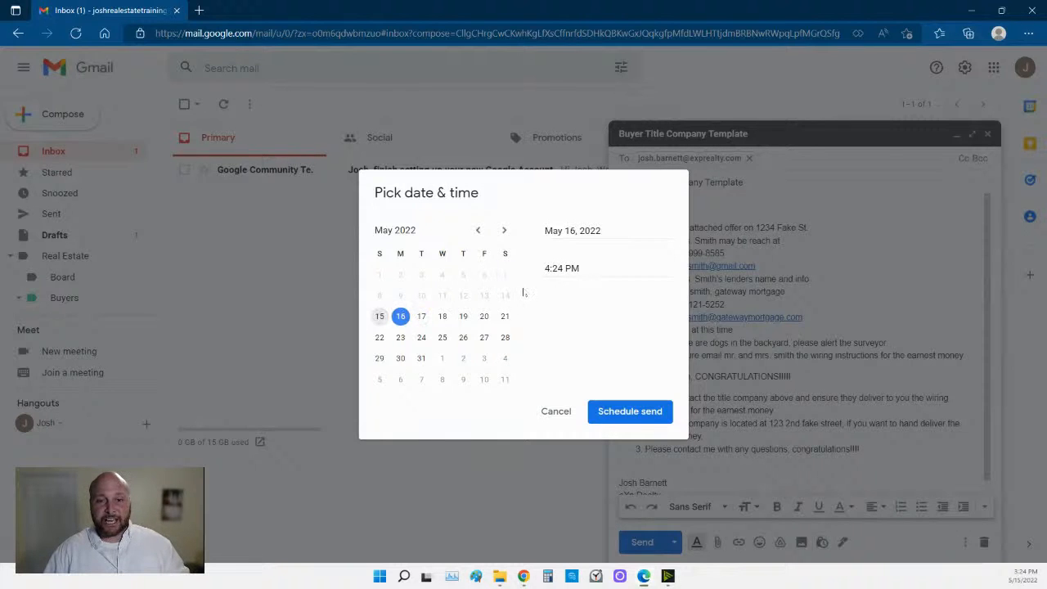
pyautogui.click(546, 267)
pyautogui.press('Delete')
pyautogui.press('Delete')
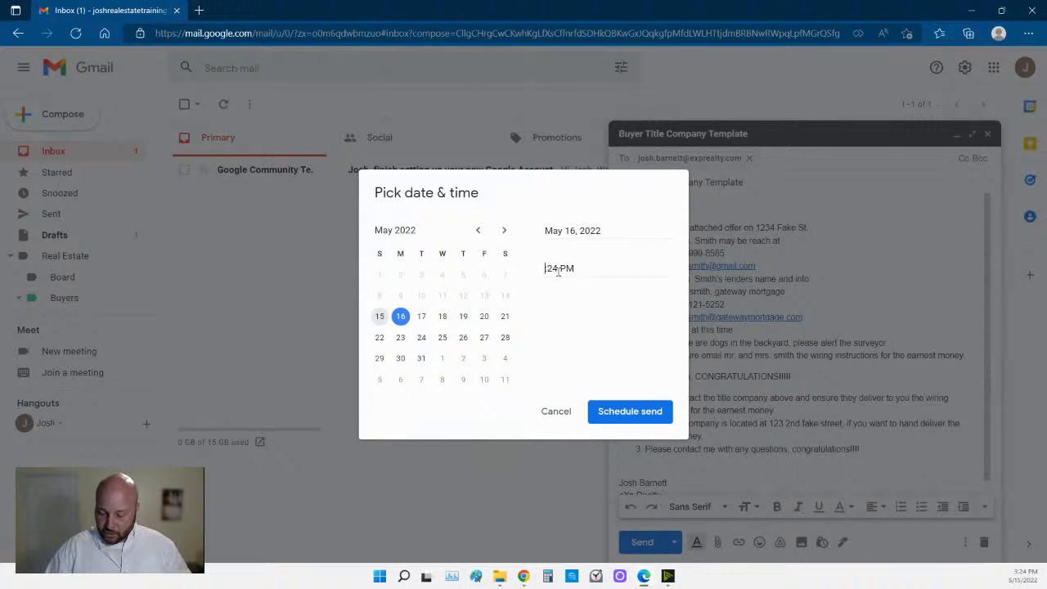
pyautogui.write('9')
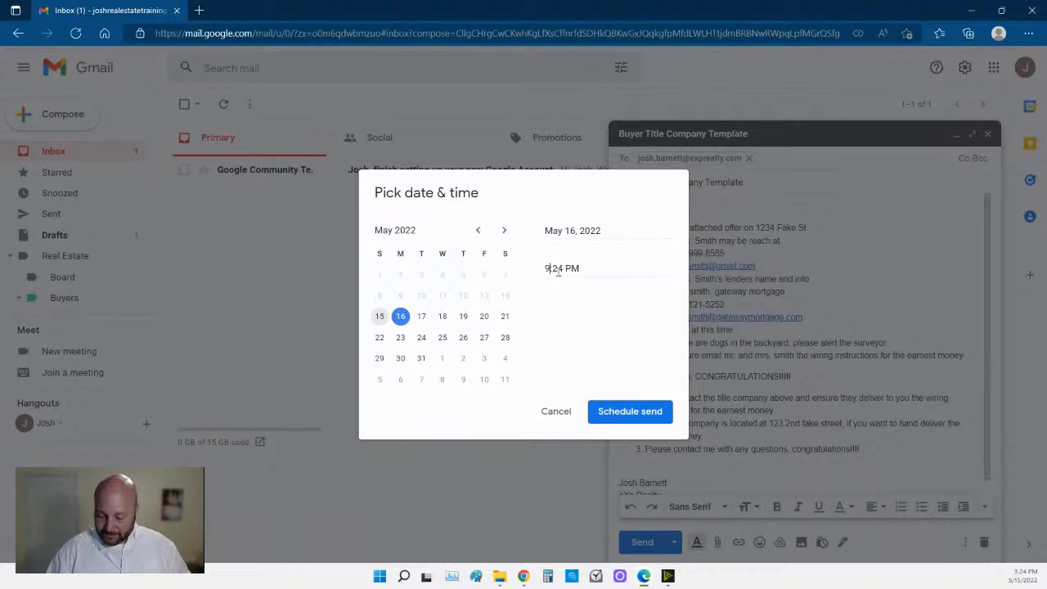
pyautogui.write(':')
pyautogui.press('Delete')
pyautogui.press('Delete')
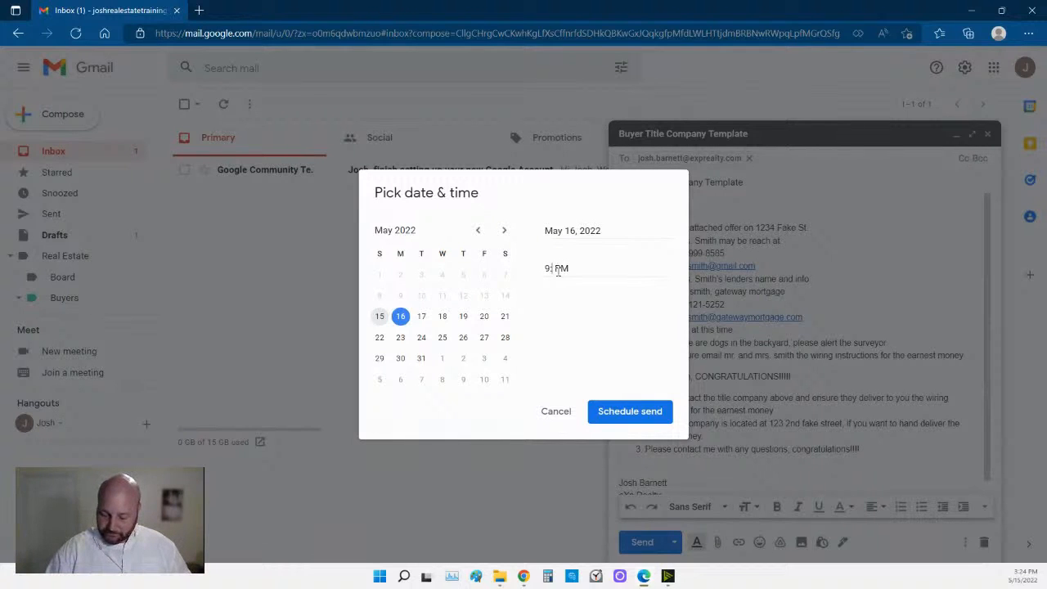
pyautogui.write('37')
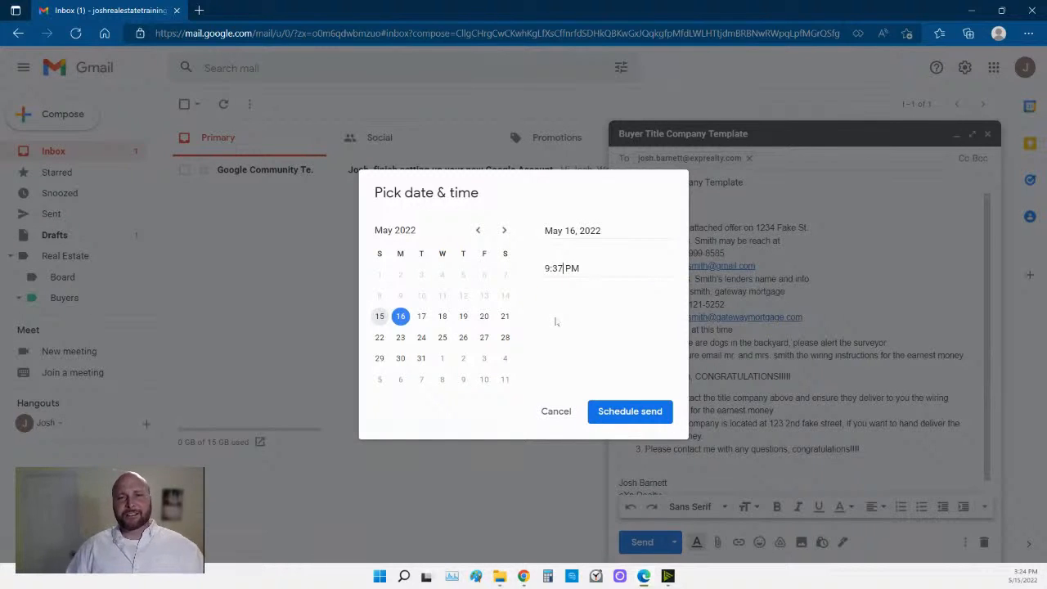
pyautogui.click(631, 413)
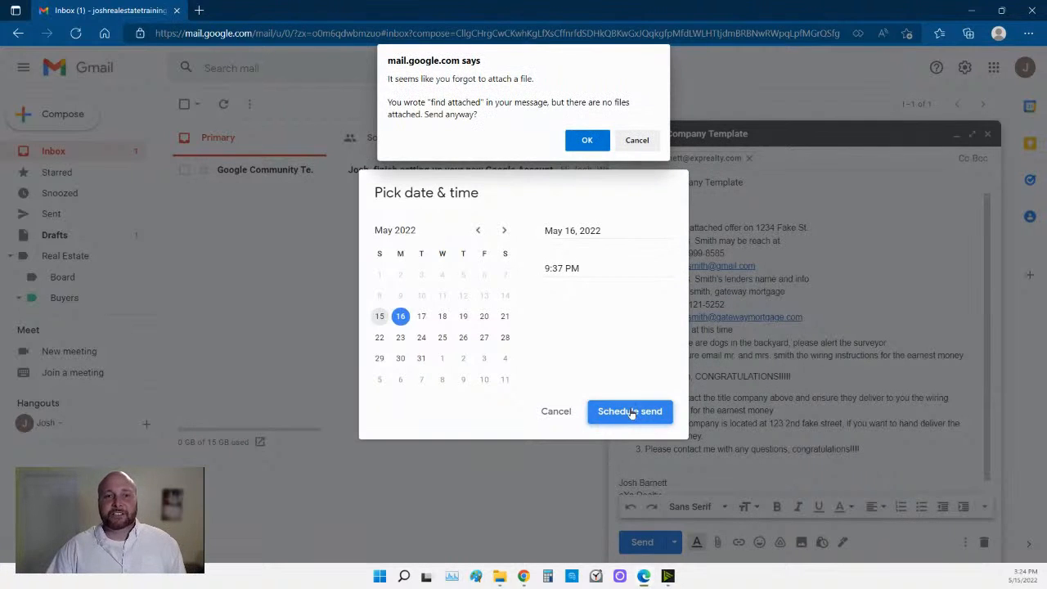
pyautogui.click(586, 141)
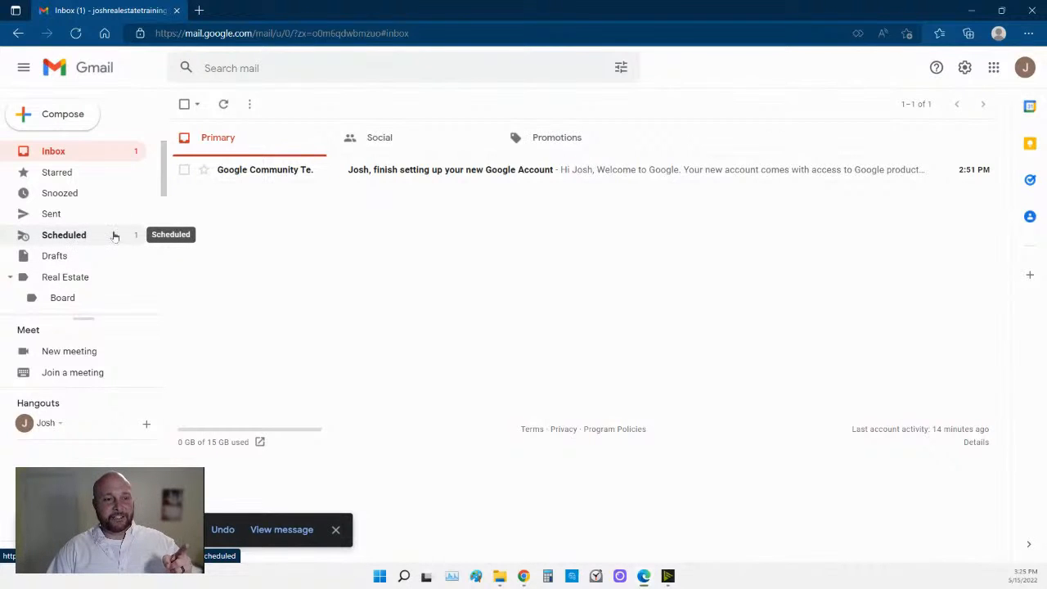
# Open the Scheduled folder to see the queued Buyer Title Company Template email.
pyautogui.click(77, 238)
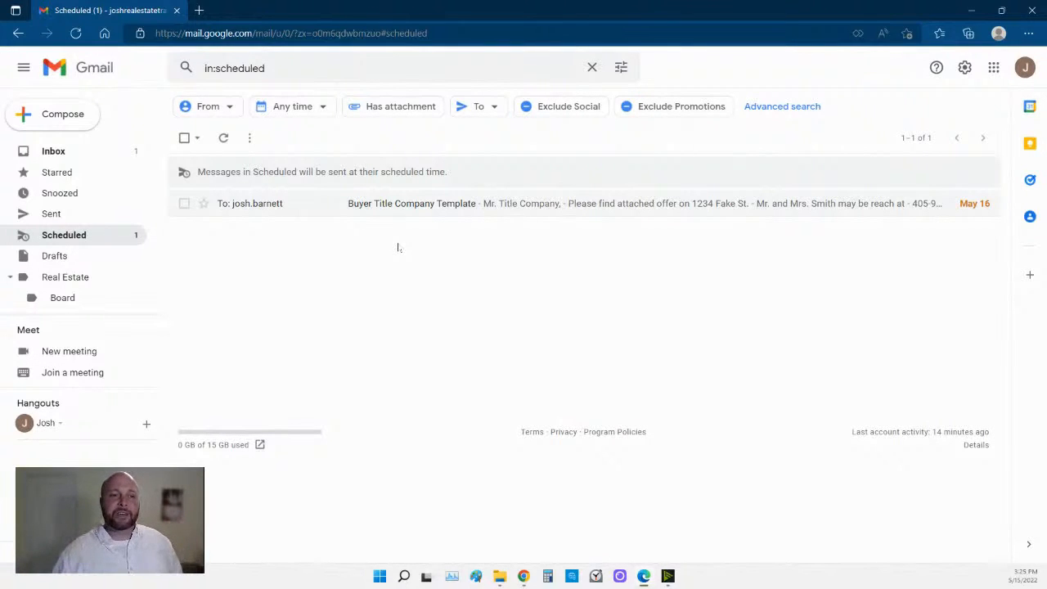
# Enlarge the sidebar label list and browse labels such as Buyers, eXp Realty and Accounting.
pyautogui.scroll(-2, 84, 278)
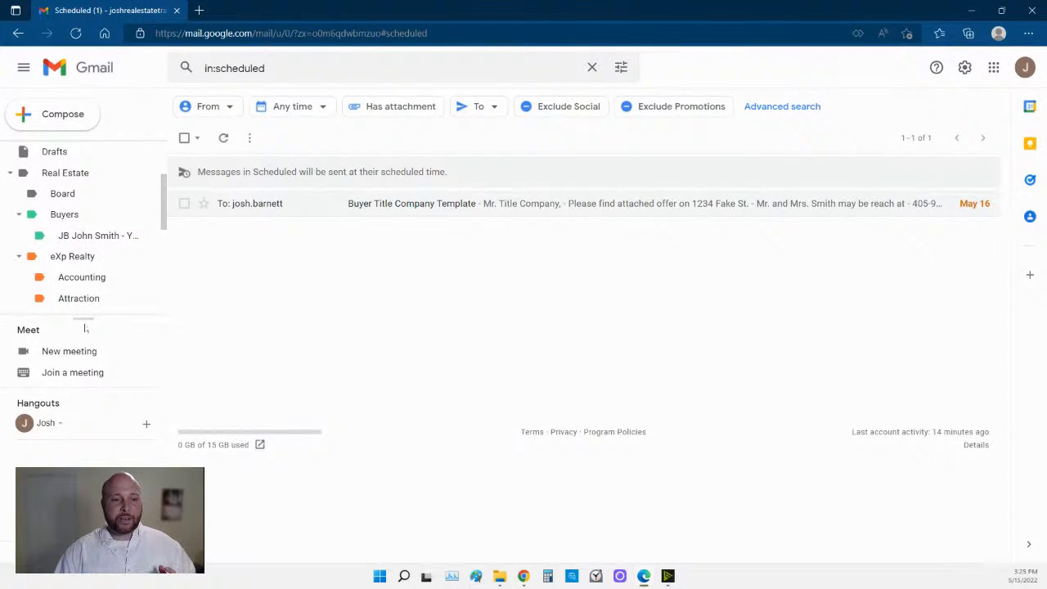
pyautogui.moveTo(82, 317); pyautogui.dragTo(81, 401)
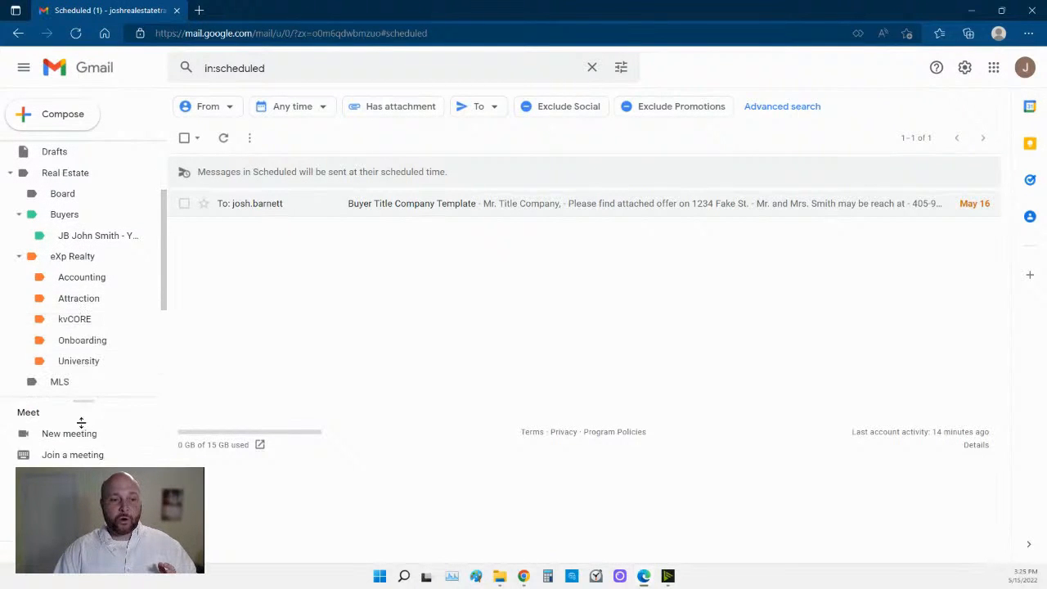
pyautogui.scroll(-4, 90, 307)
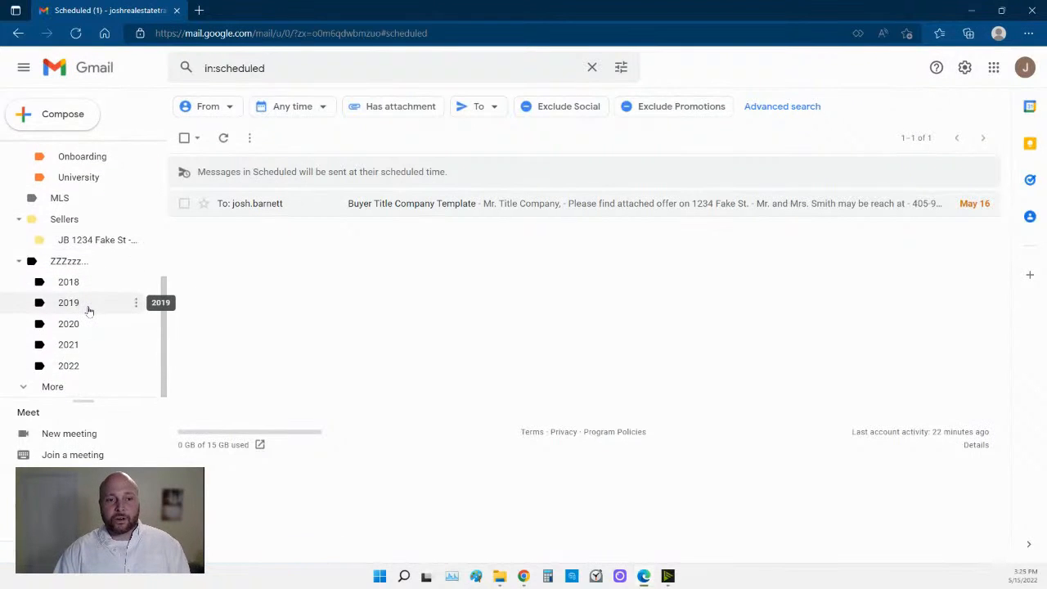
pyautogui.scroll(3, 90, 310)
pyautogui.scroll(2, 89, 310)
pyautogui.scroll(-1, 89, 311)
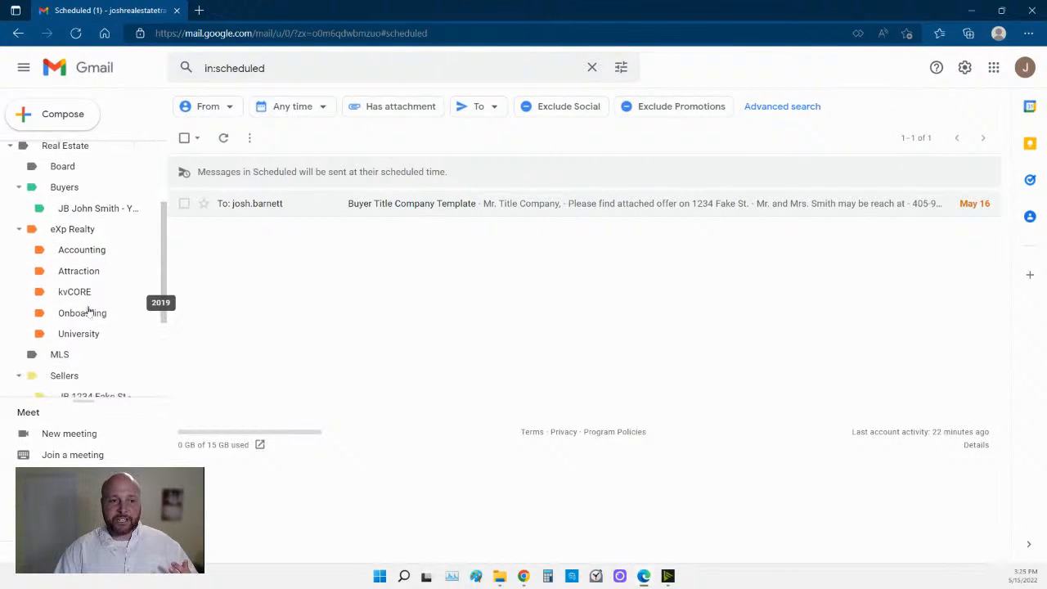
pyautogui.scroll(-3, 89, 310)
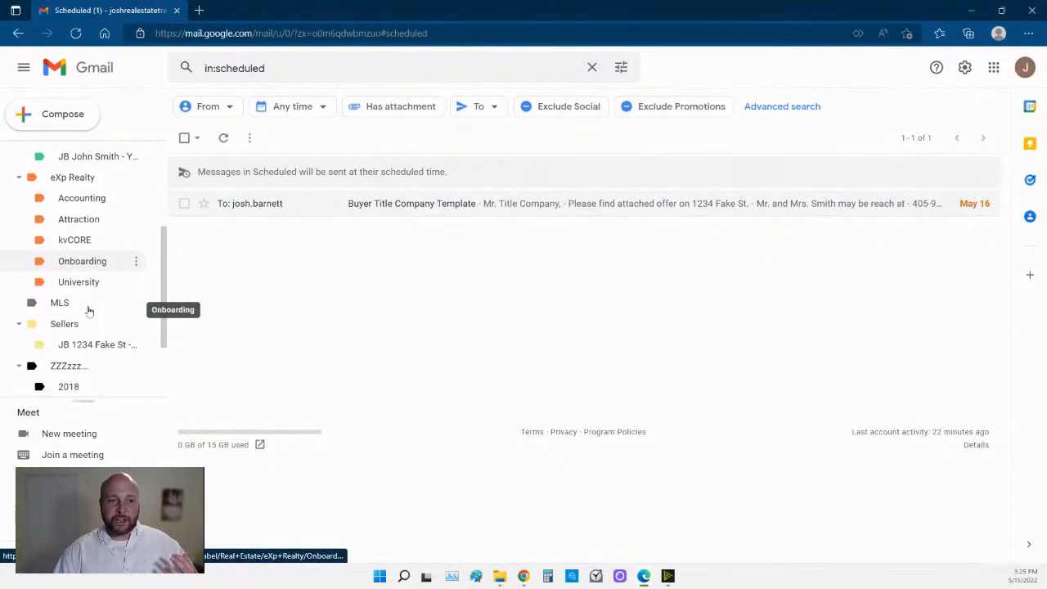
pyautogui.scroll(-2, 89, 310)
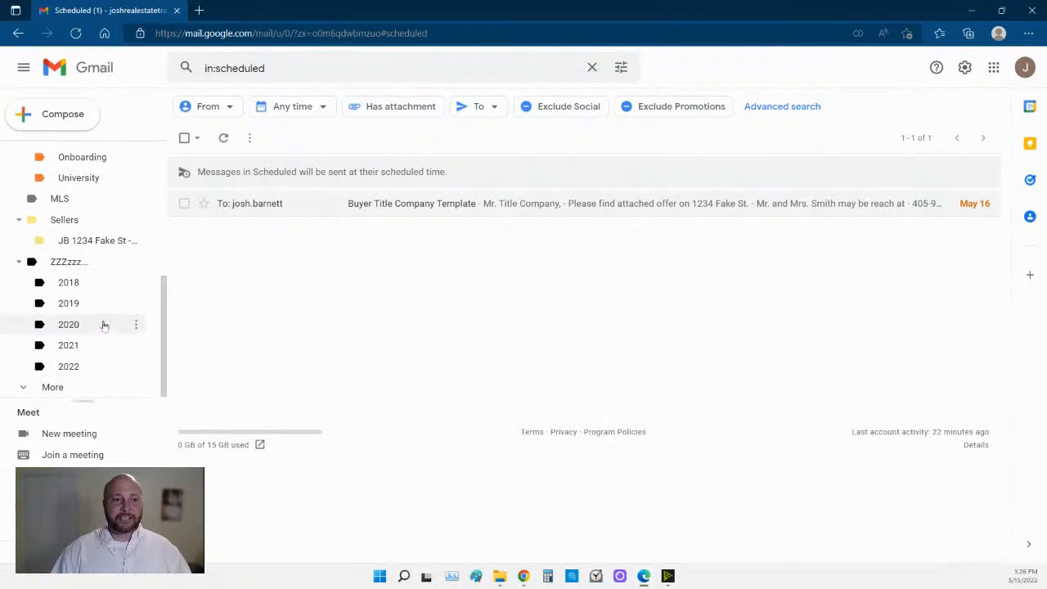
pyautogui.scroll(3, 94, 315)
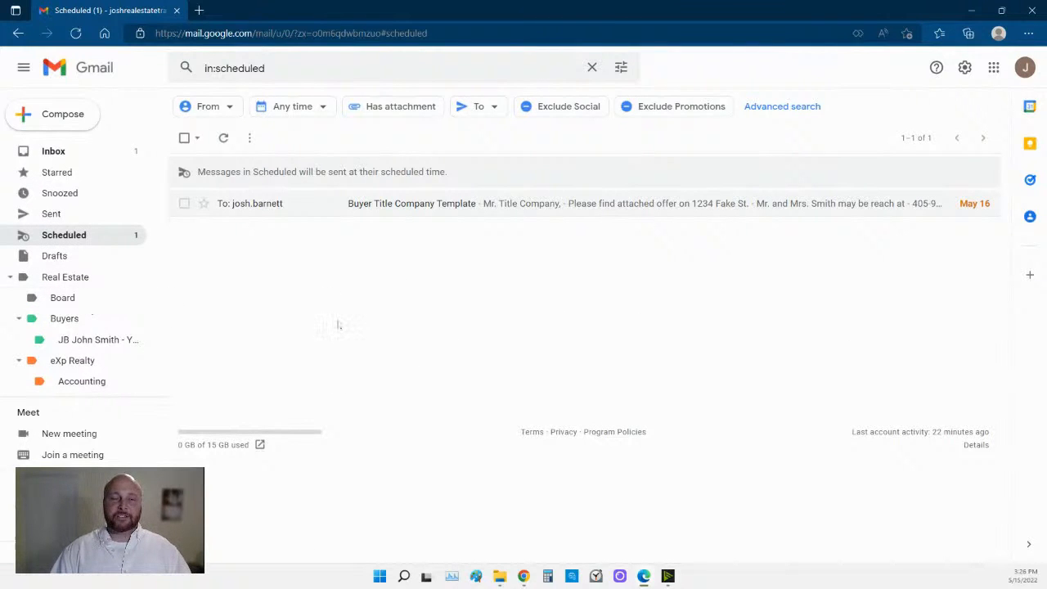